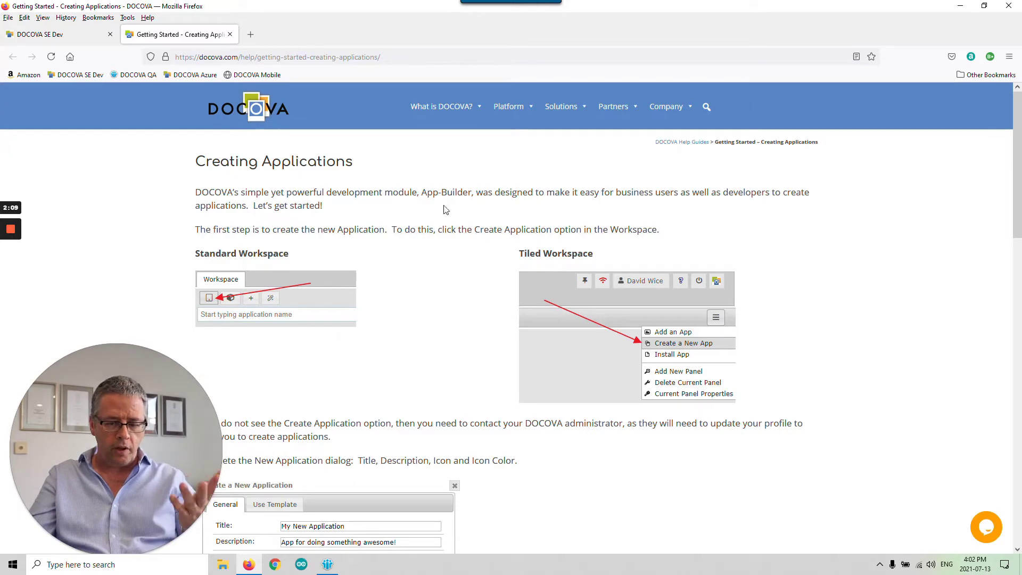
# - Start a new application and title it 'Contacts Demo'
pyautogui.click(229, 34)
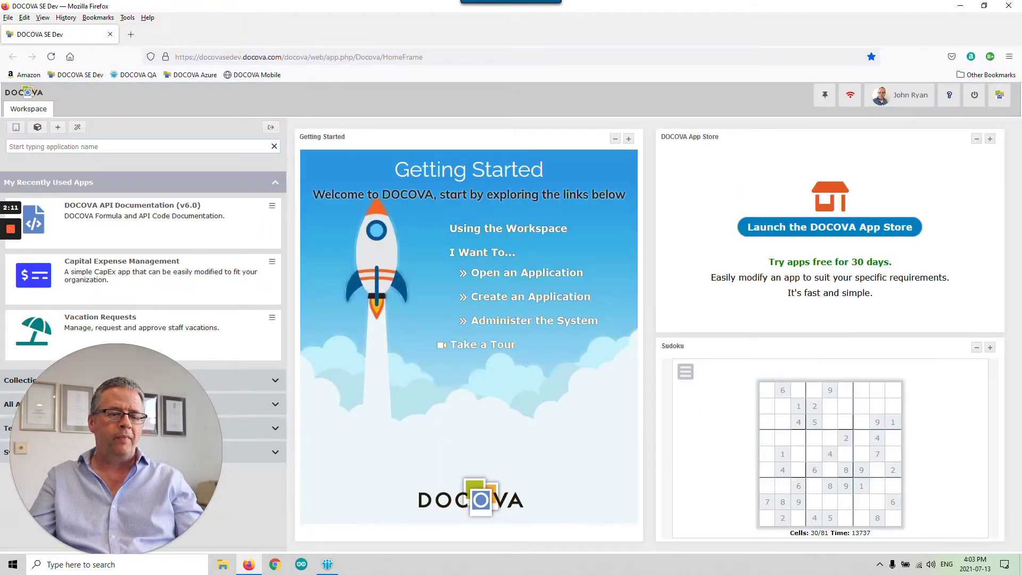
pyautogui.click(16, 128)
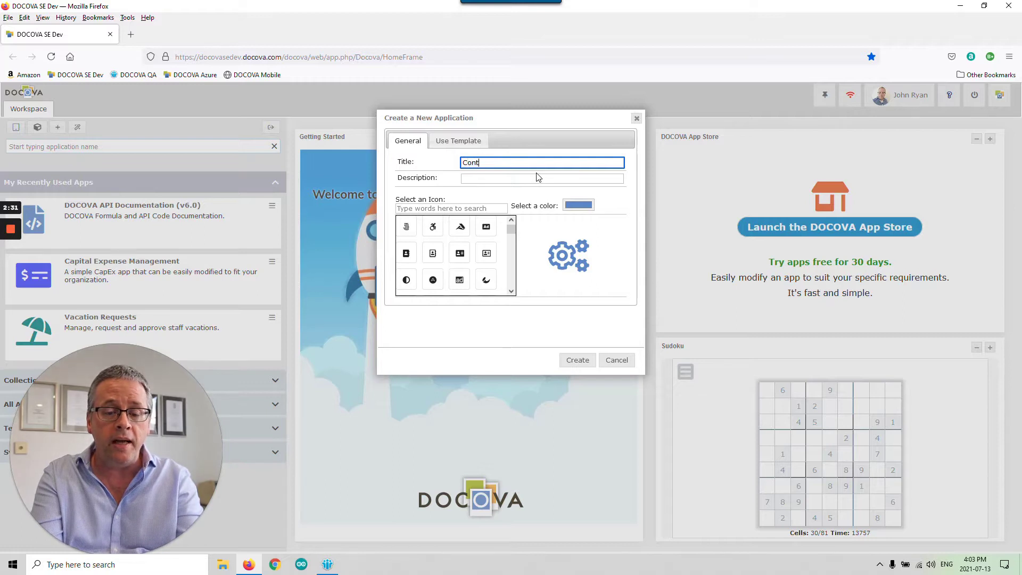
pyautogui.write('Demo')
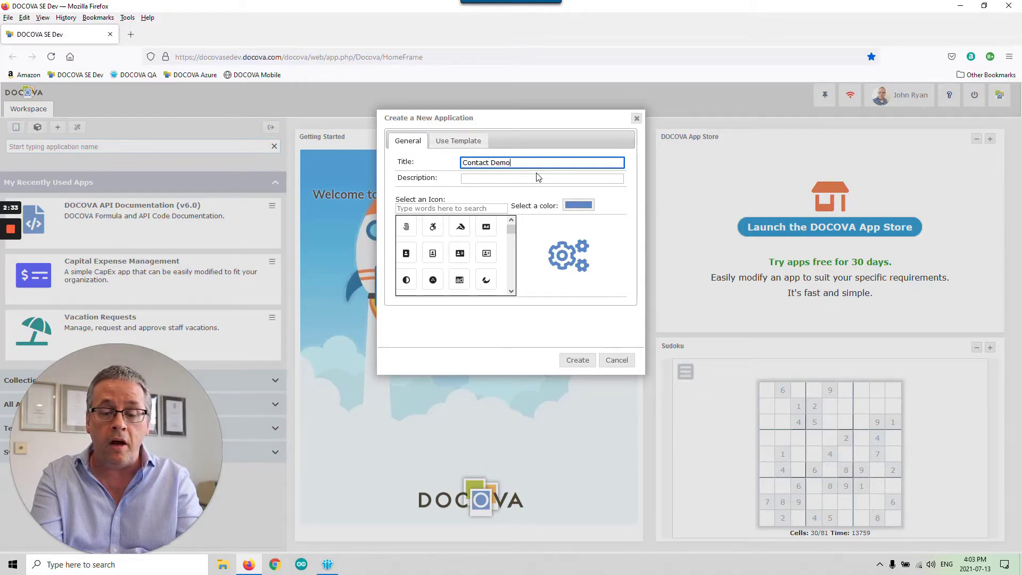
pyautogui.click(486, 162)
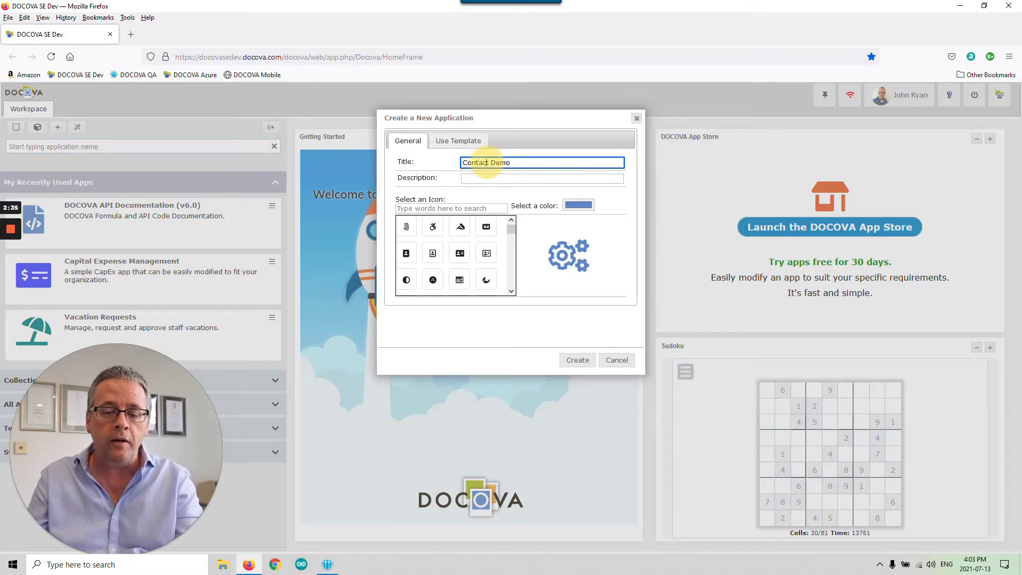
pyautogui.click(486, 162)
pyautogui.write('s')
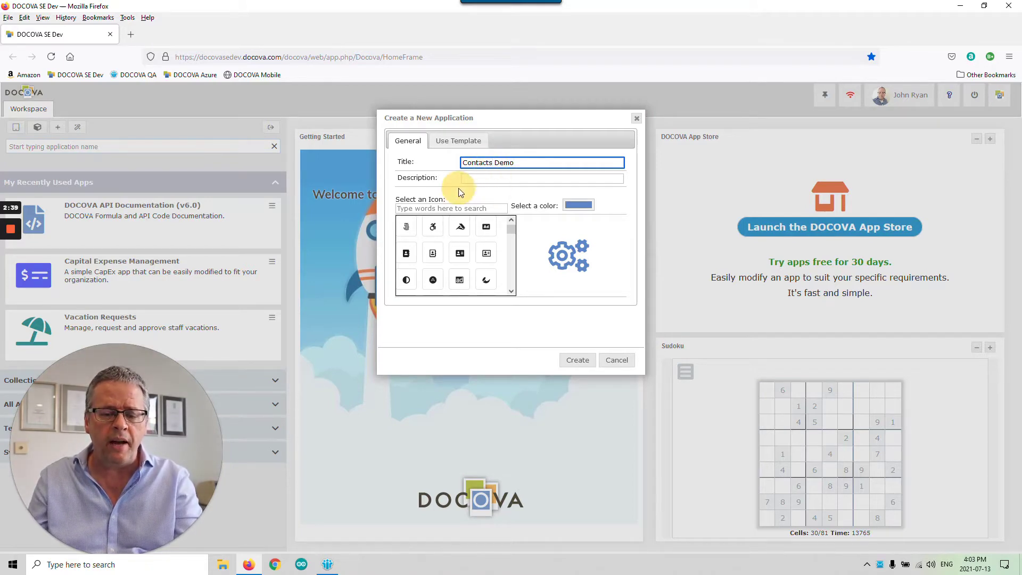
pyautogui.click(522, 162)
# - Copy the title into the Description field so it also reads 'Contacts Demo'
pyautogui.moveTo(518, 162); pyautogui.dragTo(460, 163)
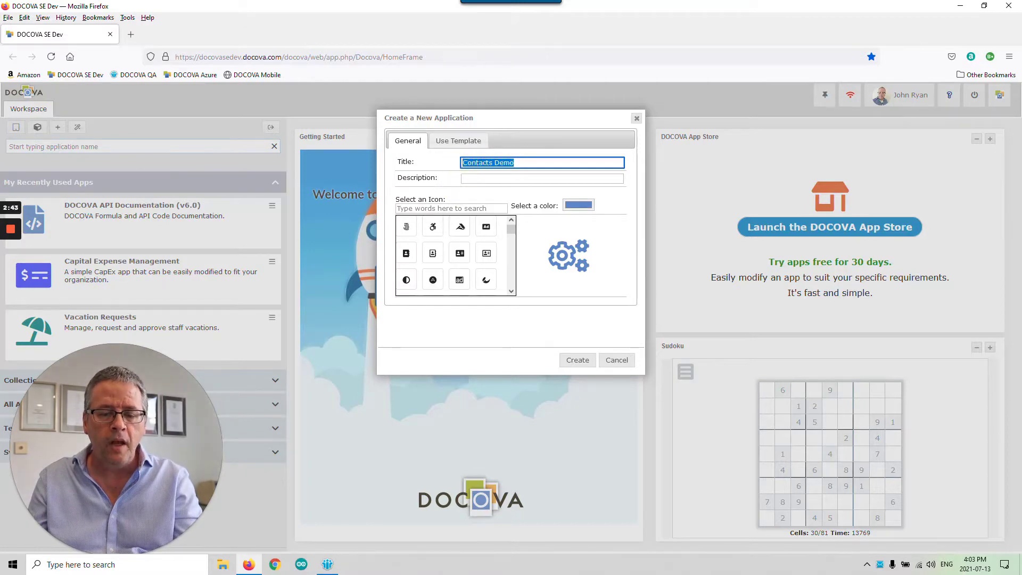
pyautogui.hotkey('ctrl', 'c')
pyautogui.click(506, 178)
pyautogui.hotkey('ctrl', 'v')
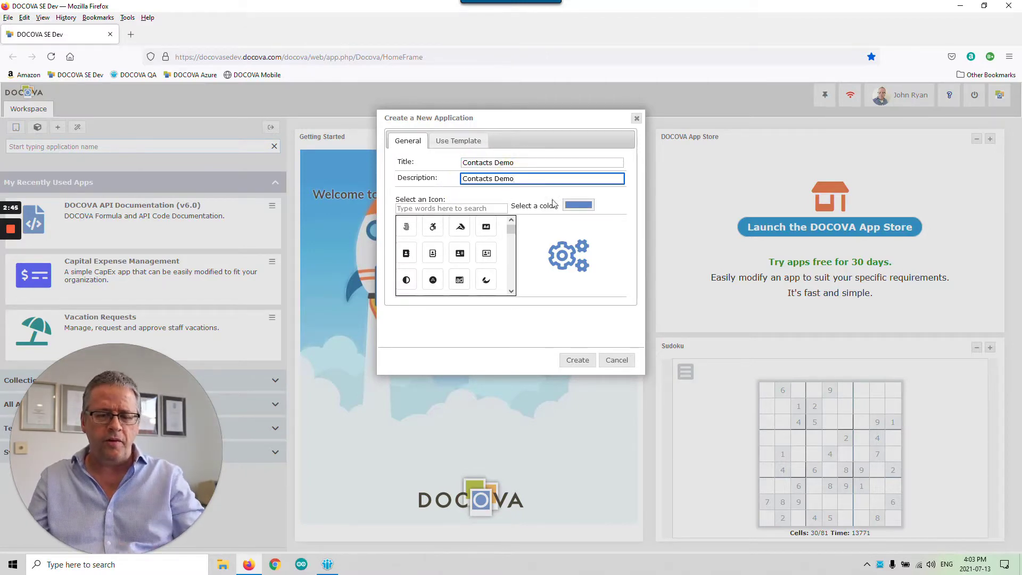
# - Choose the contact-card icon, keep the default colour, and create the application
pyautogui.click(581, 208)
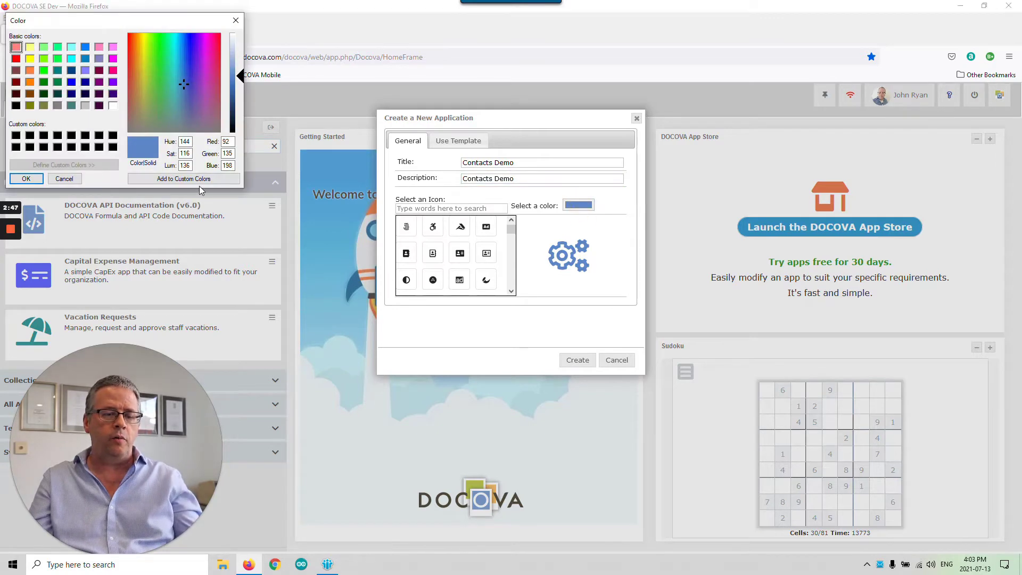
pyautogui.click(64, 178)
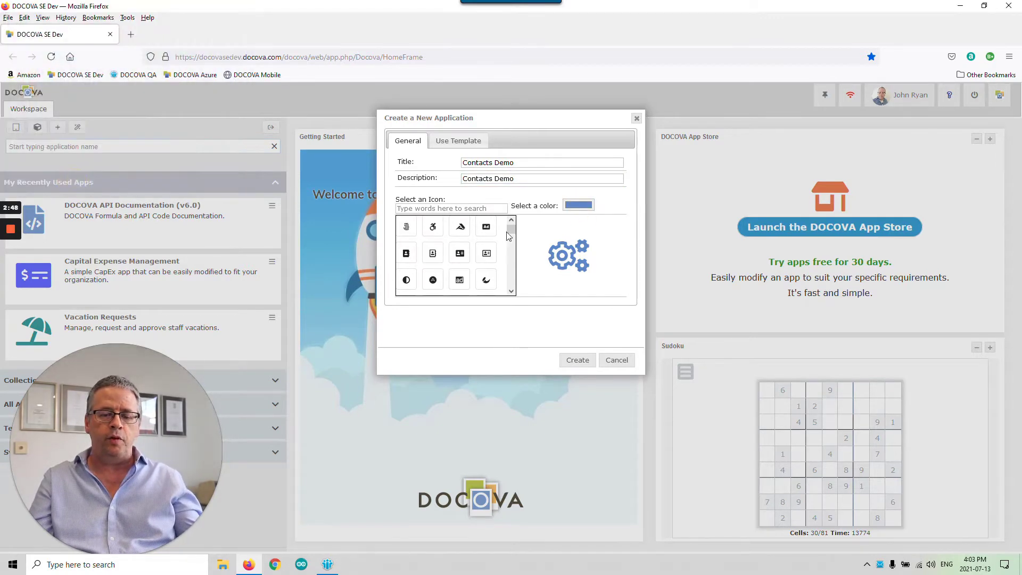
pyautogui.click(486, 254)
pyautogui.moveTo(515, 233)
pyautogui.mouseDown()
pyautogui.moveTo(515, 276)
pyautogui.moveTo(512, 227)
pyautogui.mouseUp()
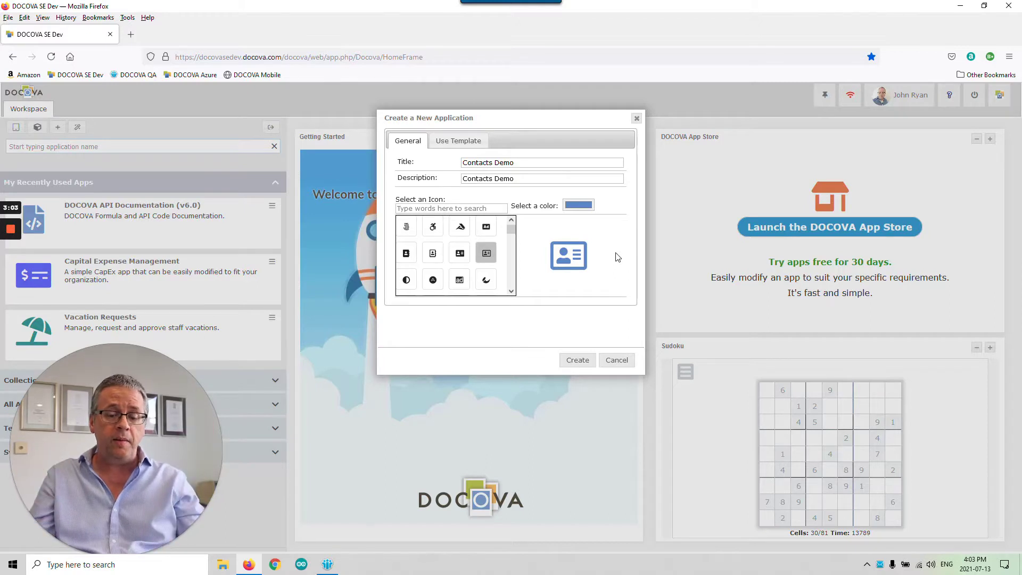
pyautogui.click(578, 365)
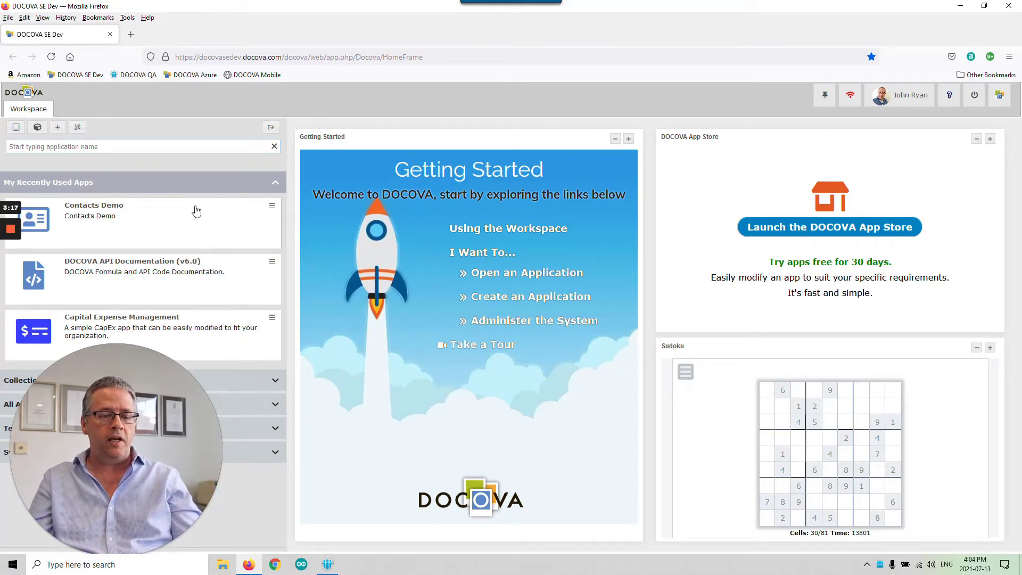
# - Launch Contacts Demo once, close it, then open it in App-Builder from its card menu
pyautogui.click(142, 227)
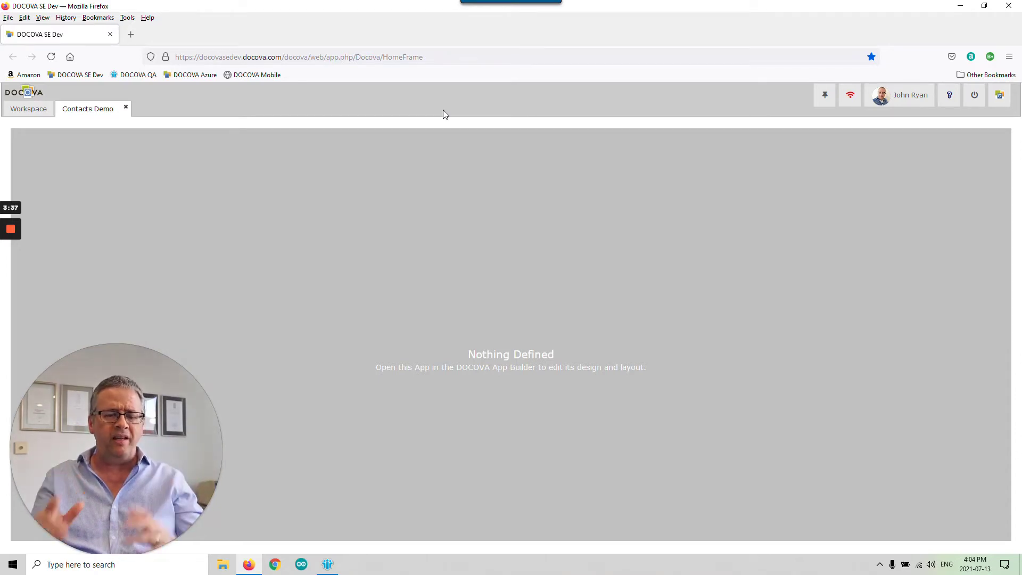
pyautogui.click(127, 107)
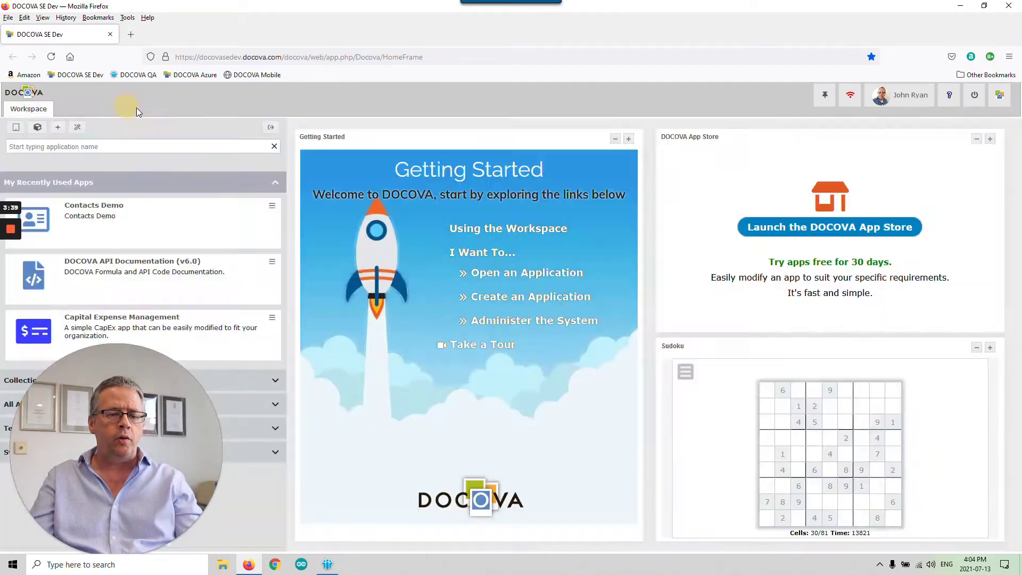
pyautogui.click(272, 205)
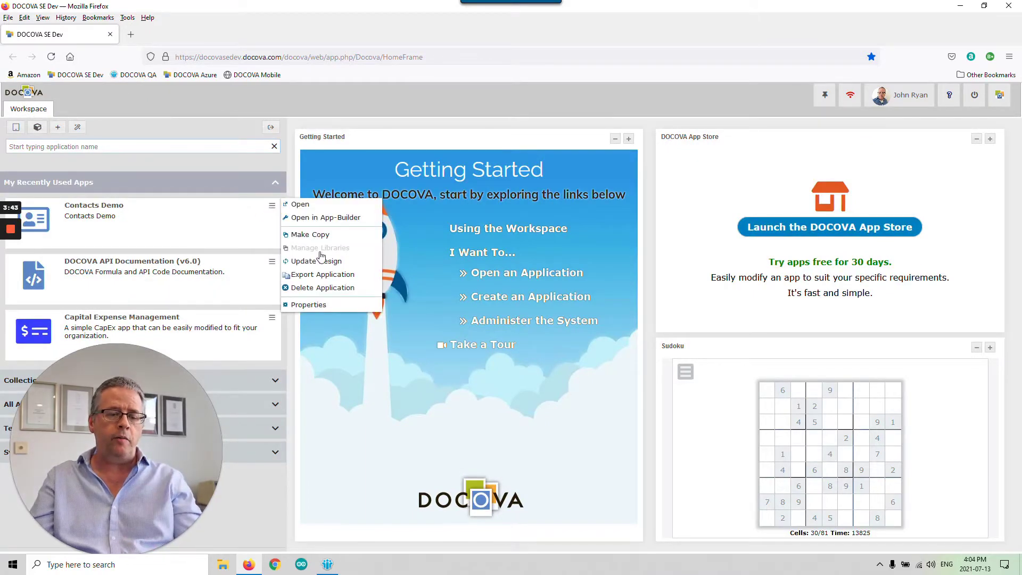
pyautogui.click(330, 219)
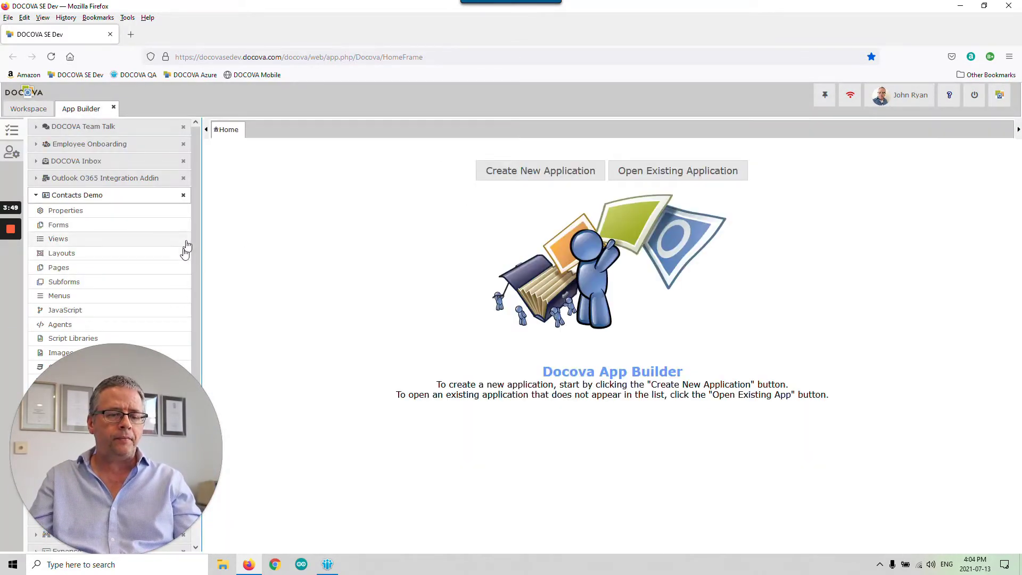
# - Show the empty Layouts list of Contacts Demo in the App Builder
pyautogui.moveTo(131, 344); pyautogui.dragTo(881, 372)
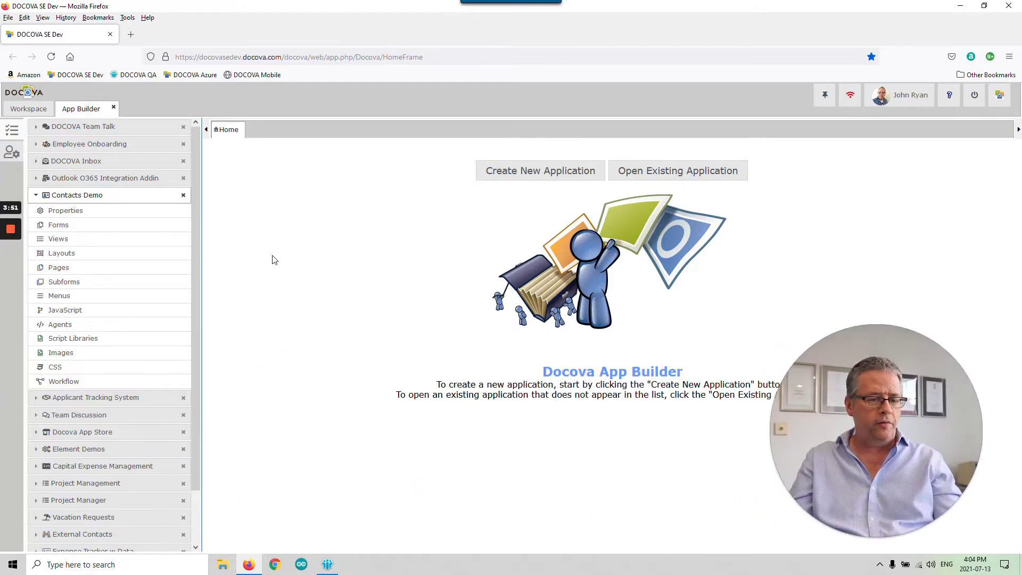
pyautogui.moveTo(198, 210)
pyautogui.mouseDown()
pyautogui.moveTo(200, 305)
pyautogui.moveTo(200, 196)
pyautogui.mouseUp()
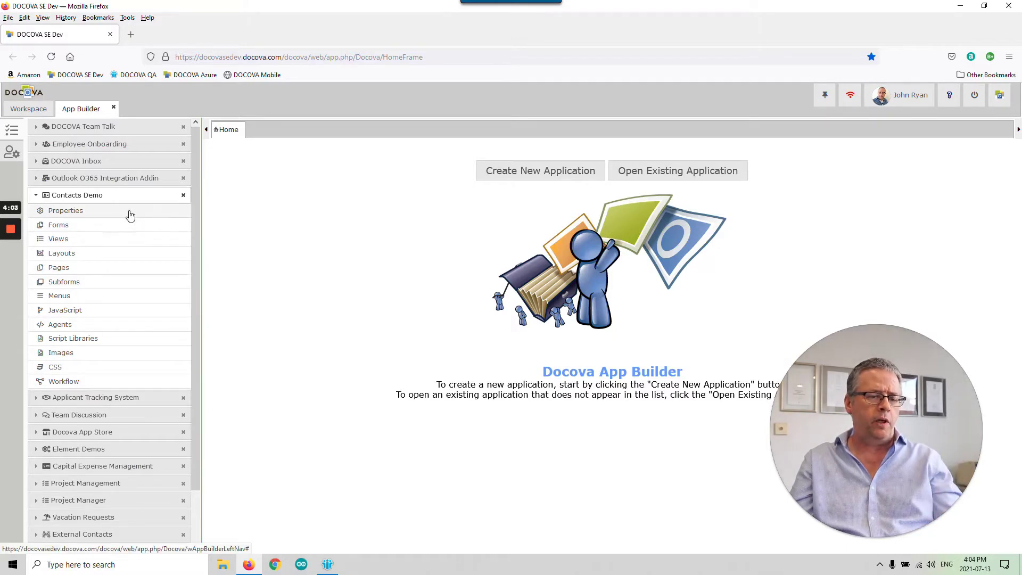
pyautogui.click(128, 258)
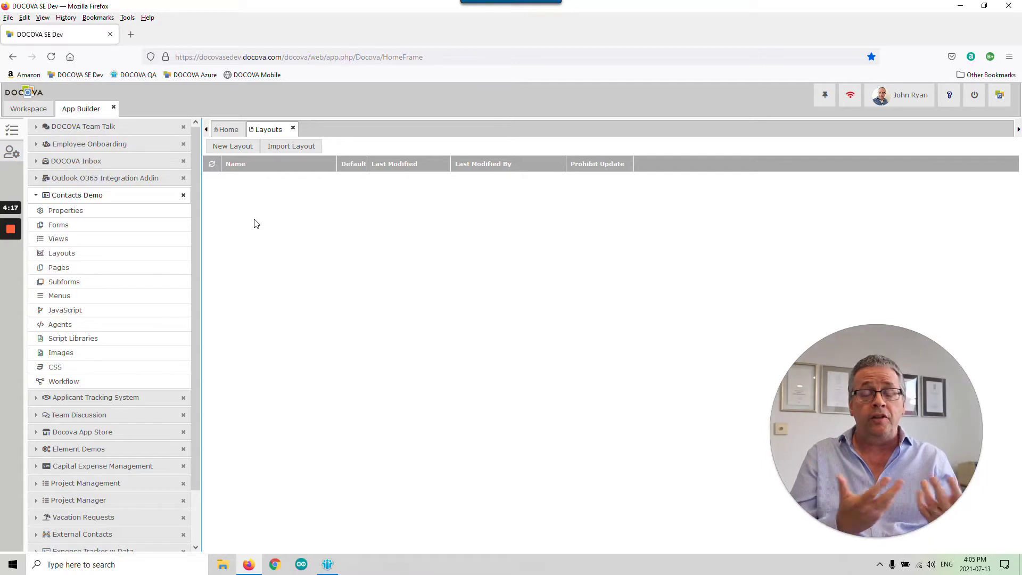
# - Create a layout named 'Main', mark it as the default application layout, and save it
pyautogui.click(233, 148)
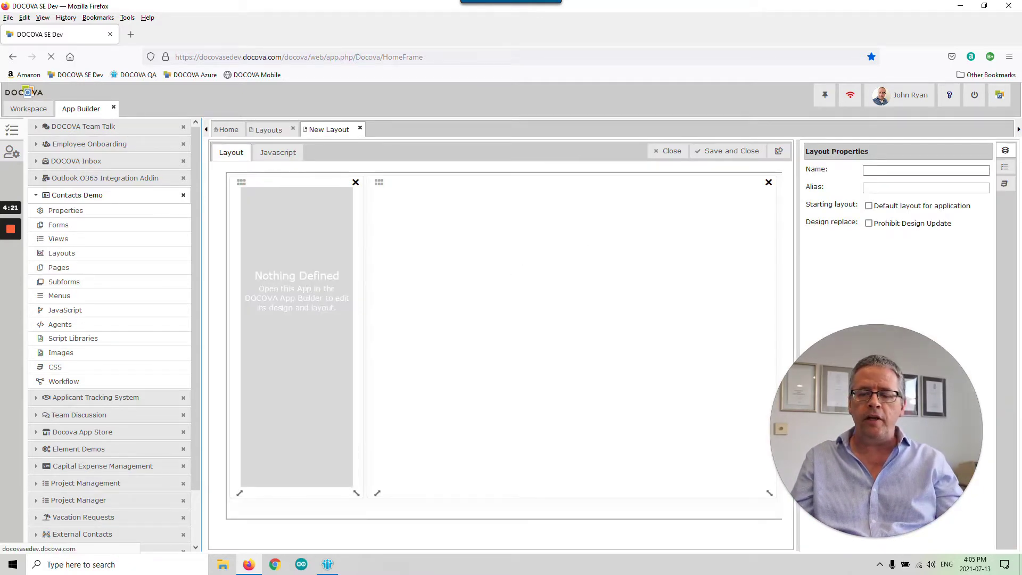
pyautogui.write('Main')
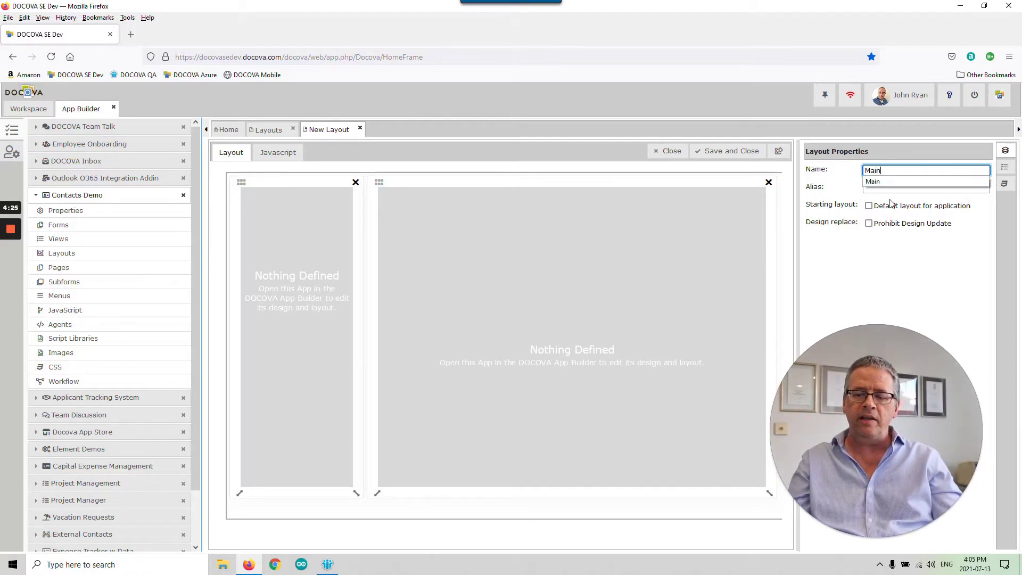
pyautogui.click(879, 210)
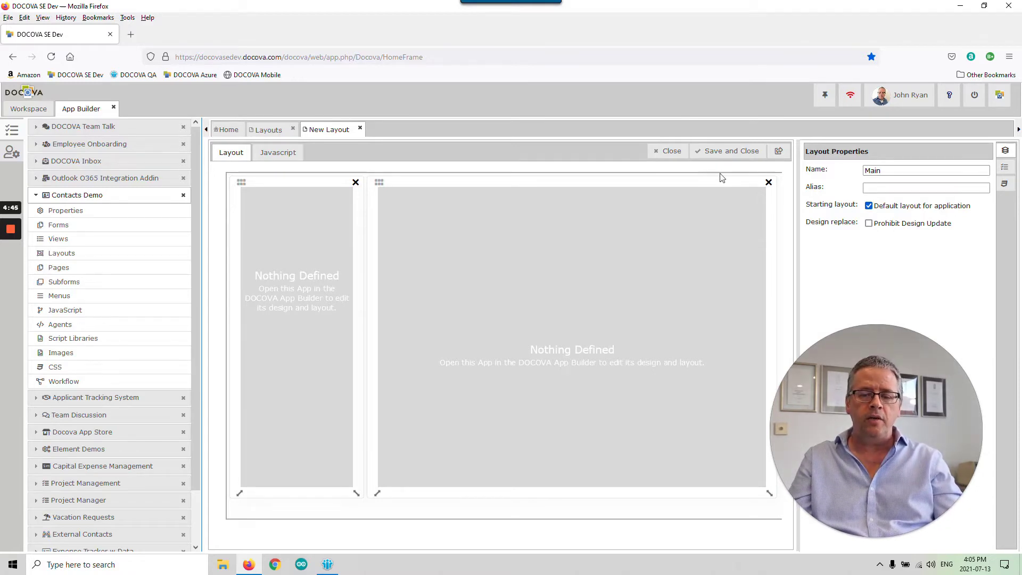
pyautogui.click(726, 155)
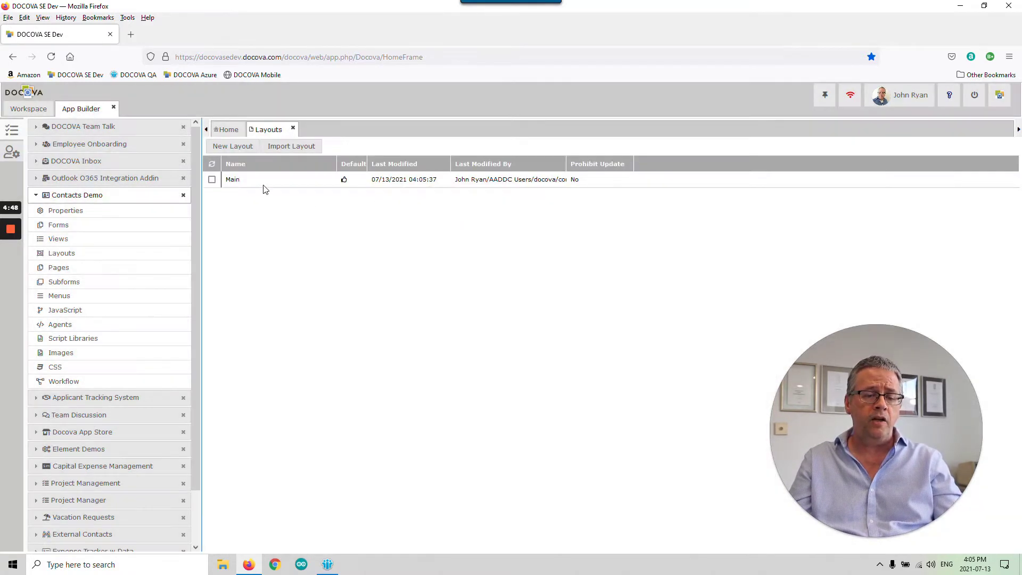
pyautogui.click(262, 181)
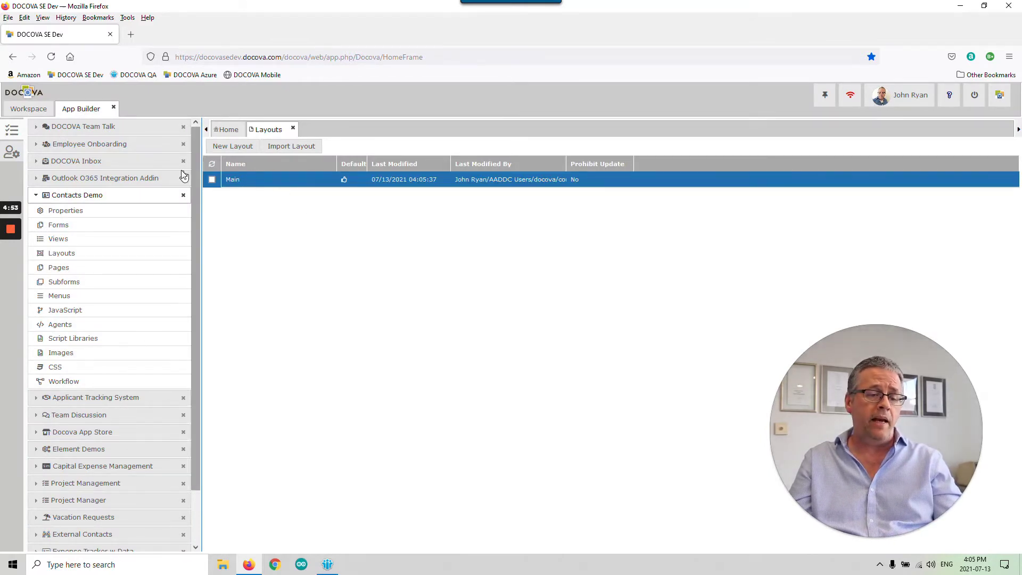
# - Preview Contacts Demo from the Workspace, then go back to App Builder's Menus list
pyautogui.click(45, 109)
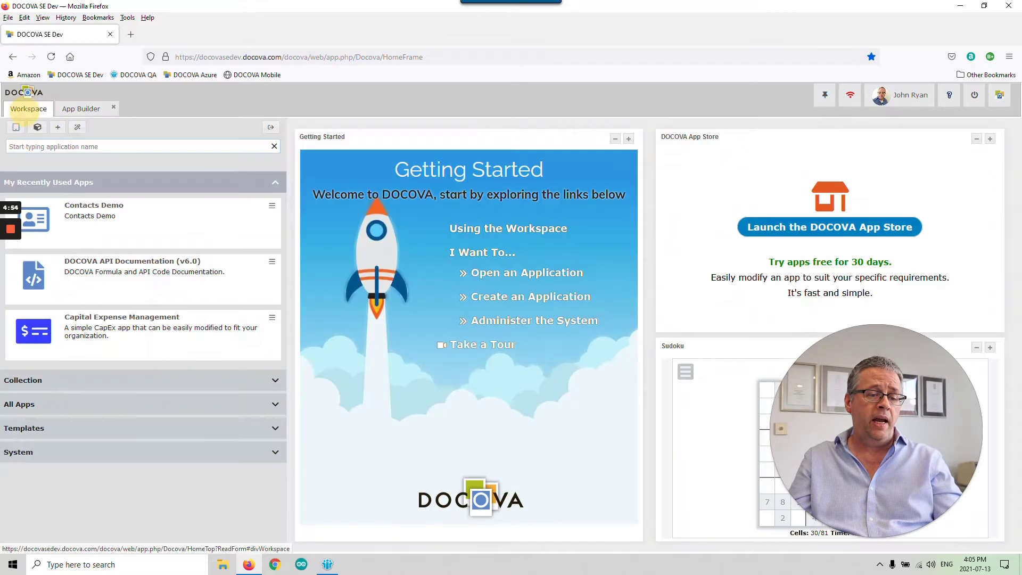
pyautogui.click(166, 219)
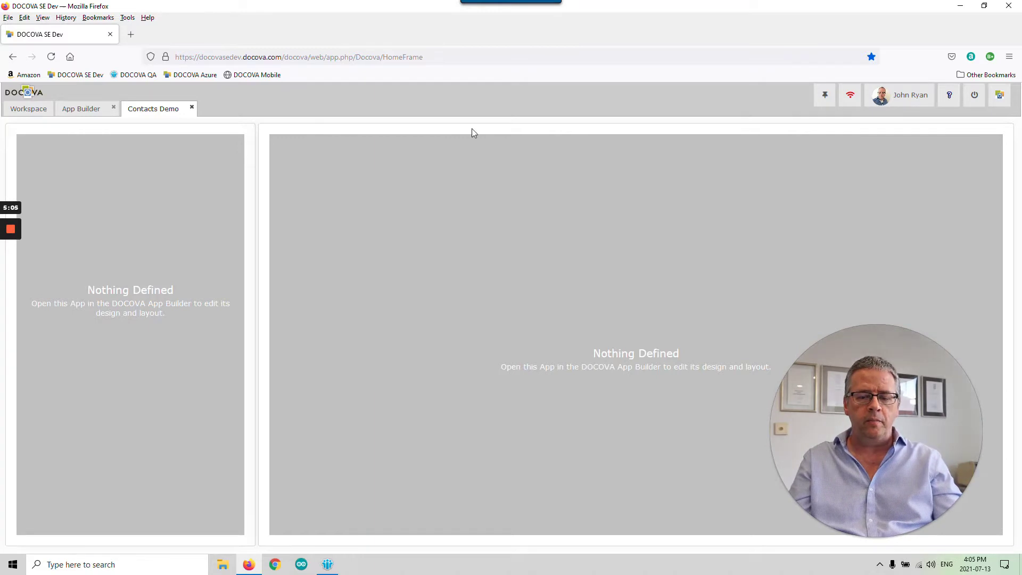
pyautogui.click(192, 107)
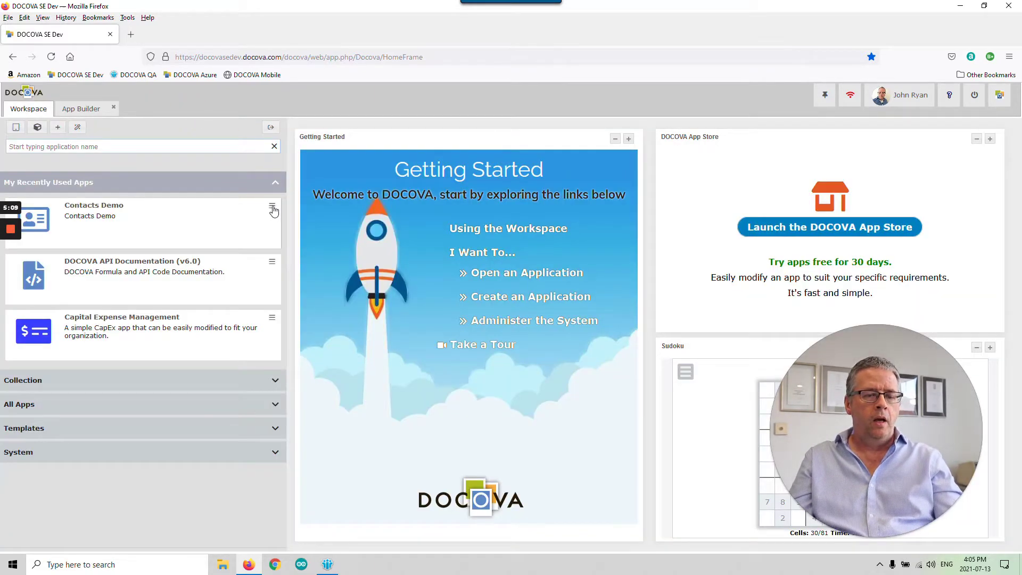
pyautogui.click(81, 108)
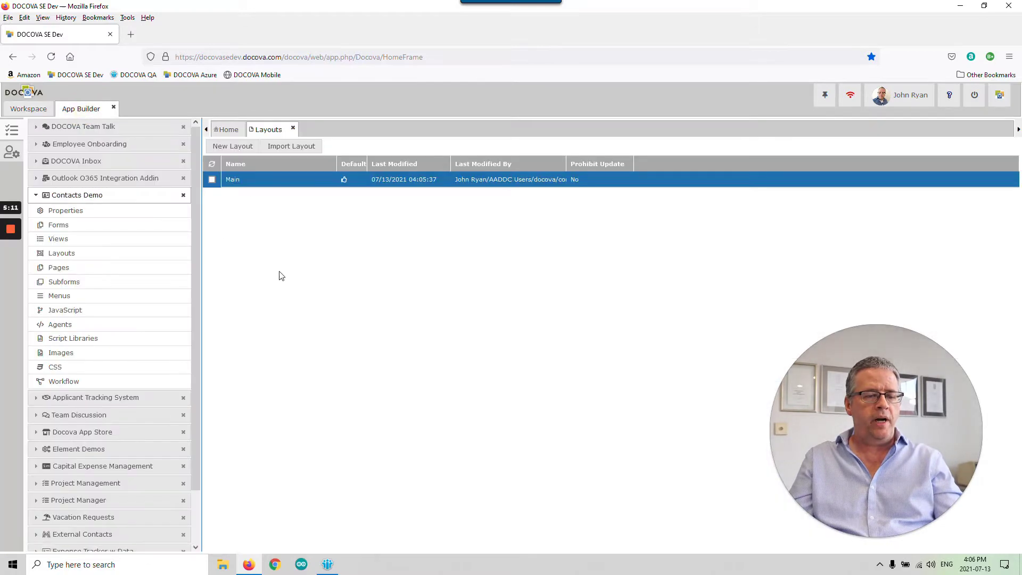
pyautogui.click(140, 295)
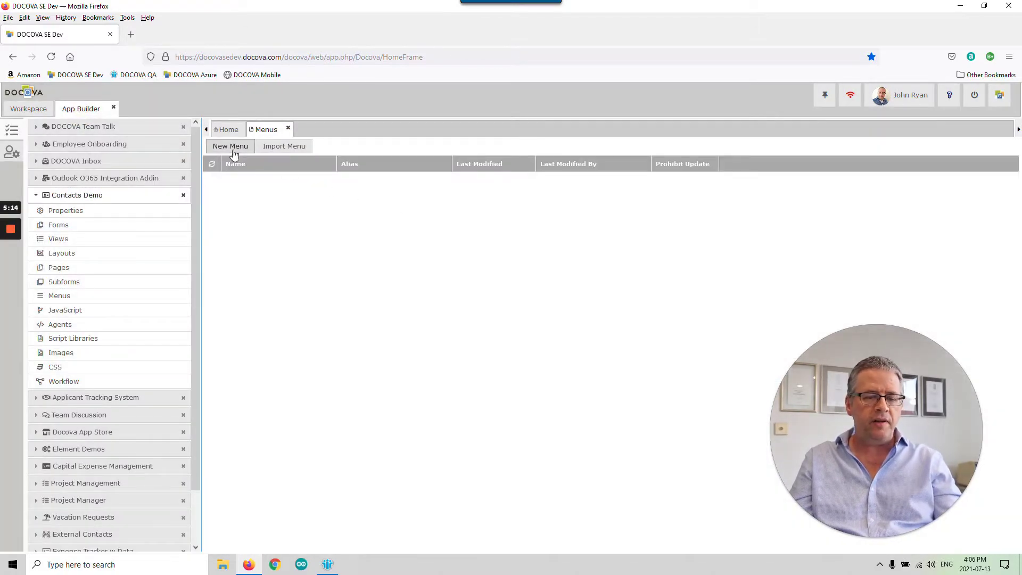
# - Create a new menu using the Vertical orientation and the Airline Tree View theme
pyautogui.click(230, 147)
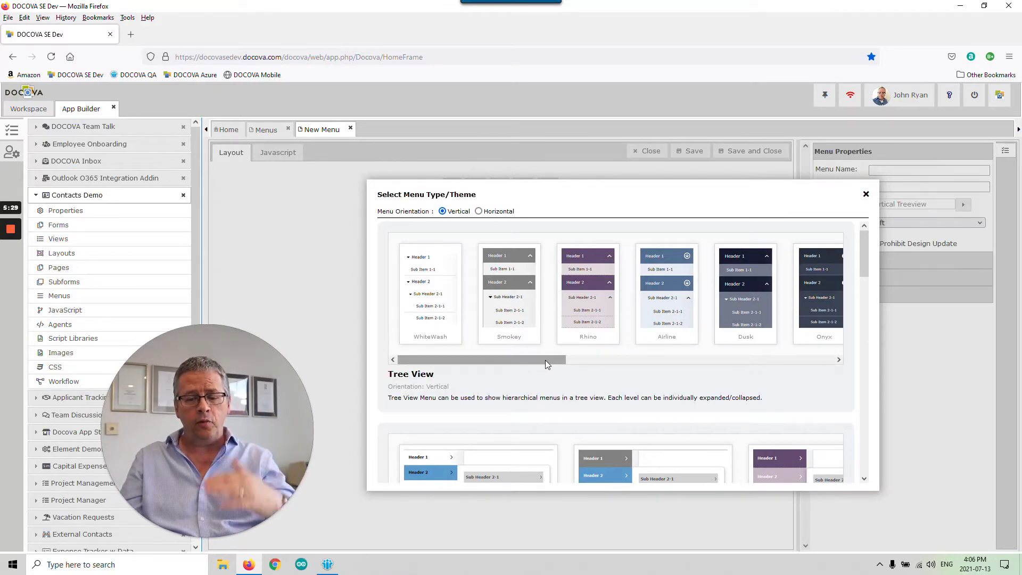
pyautogui.moveTo(545, 359); pyautogui.dragTo(506, 359)
pyautogui.moveTo(861, 264); pyautogui.dragTo(872, 448)
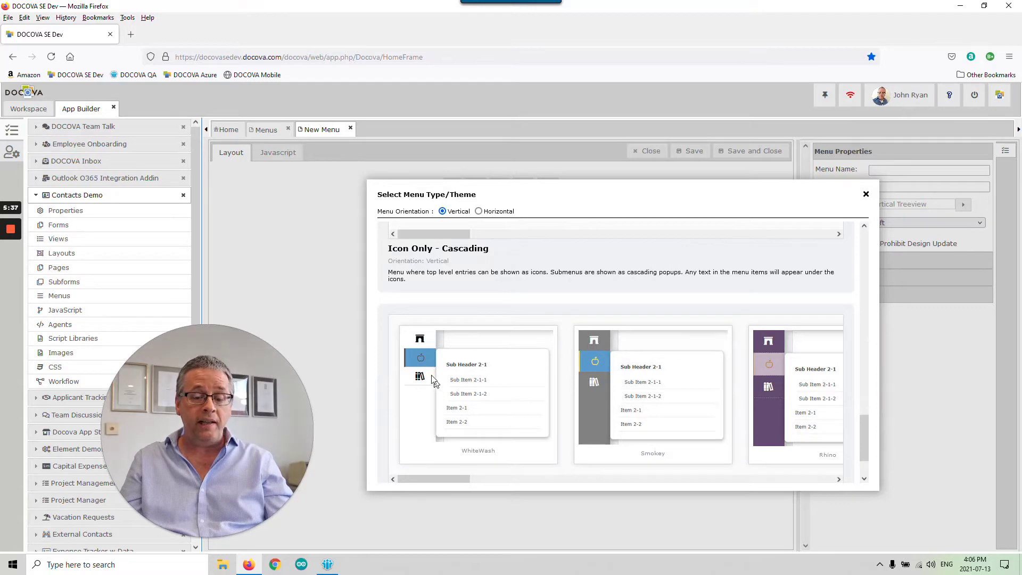
pyautogui.moveTo(873, 434); pyautogui.dragTo(861, 200)
pyautogui.click(478, 211)
pyautogui.moveTo(862, 258); pyautogui.dragTo(867, 292)
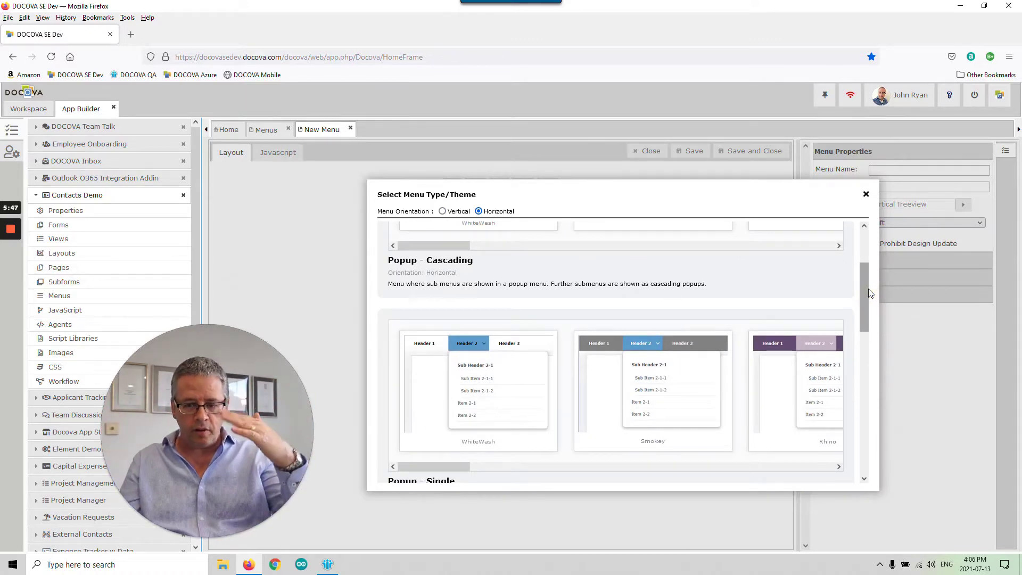
pyautogui.moveTo(866, 289); pyautogui.dragTo(874, 228)
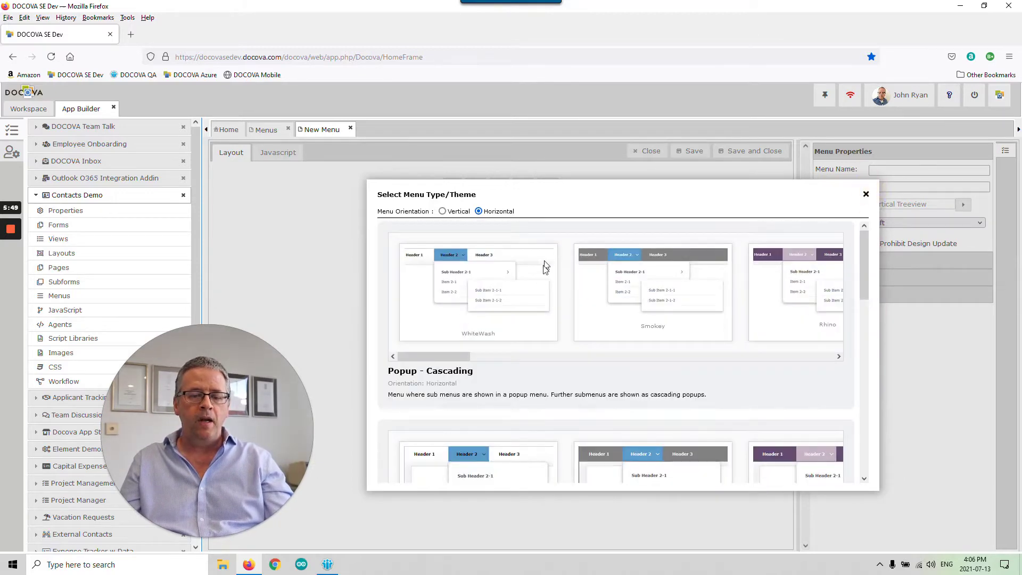
pyautogui.click(447, 213)
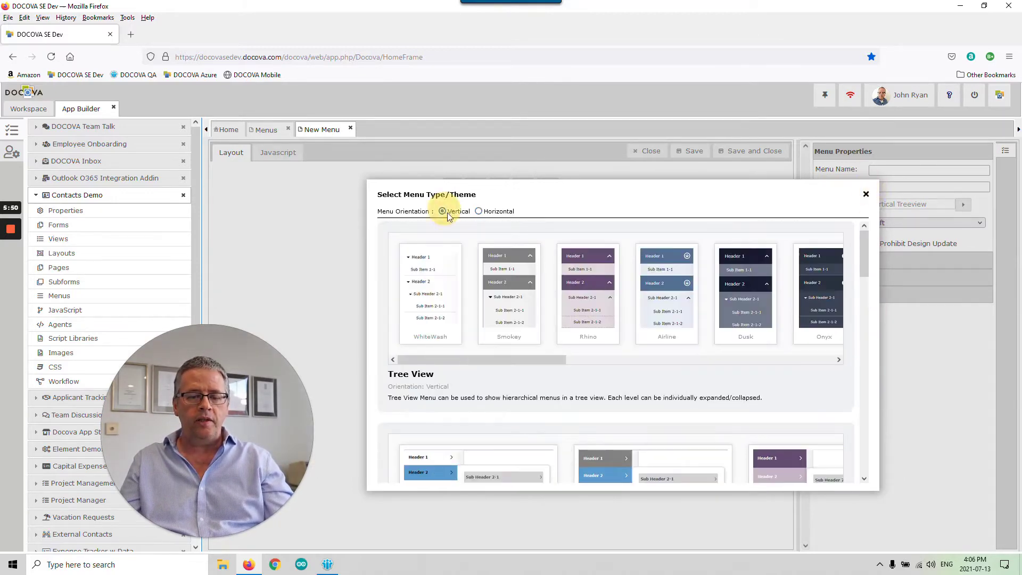
pyautogui.click(663, 299)
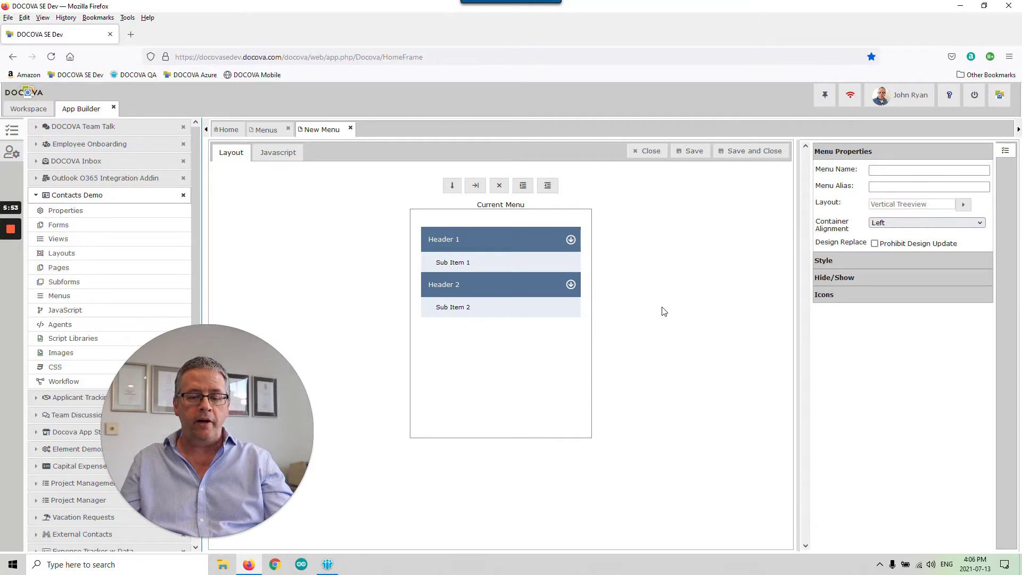
# - Delete Sub Item 1 and insert a new menu item under Header 1
pyautogui.click(506, 262)
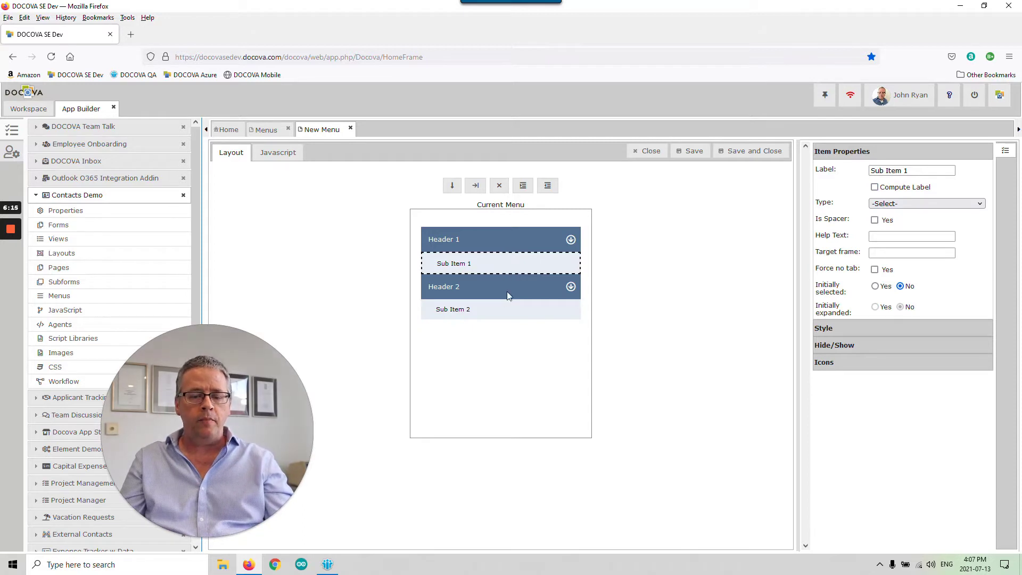
pyautogui.click(498, 185)
pyautogui.click(491, 237)
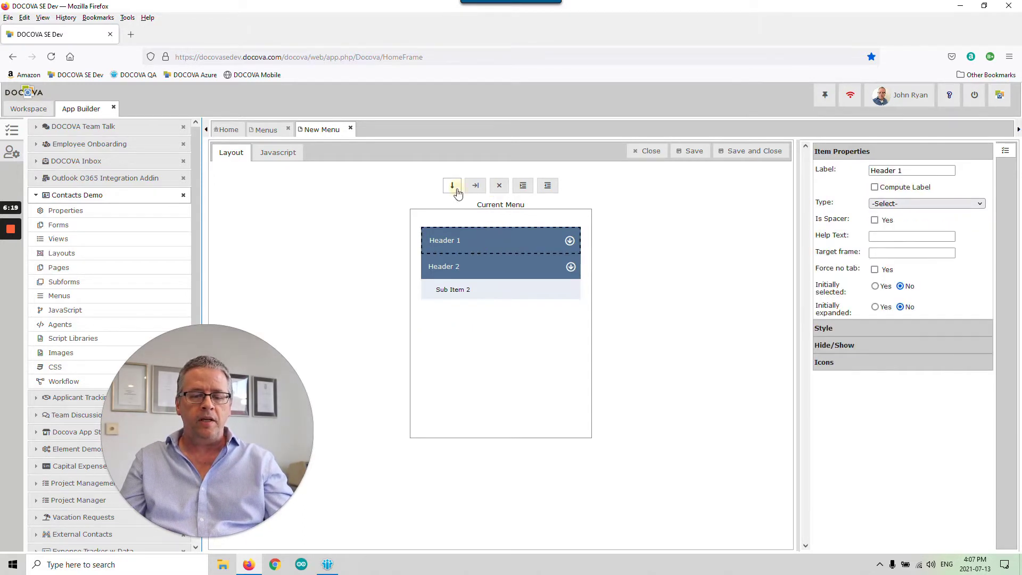
pyautogui.click(452, 185)
# - Clear Header 1's label and mark it as a spacer
pyautogui.click(490, 241)
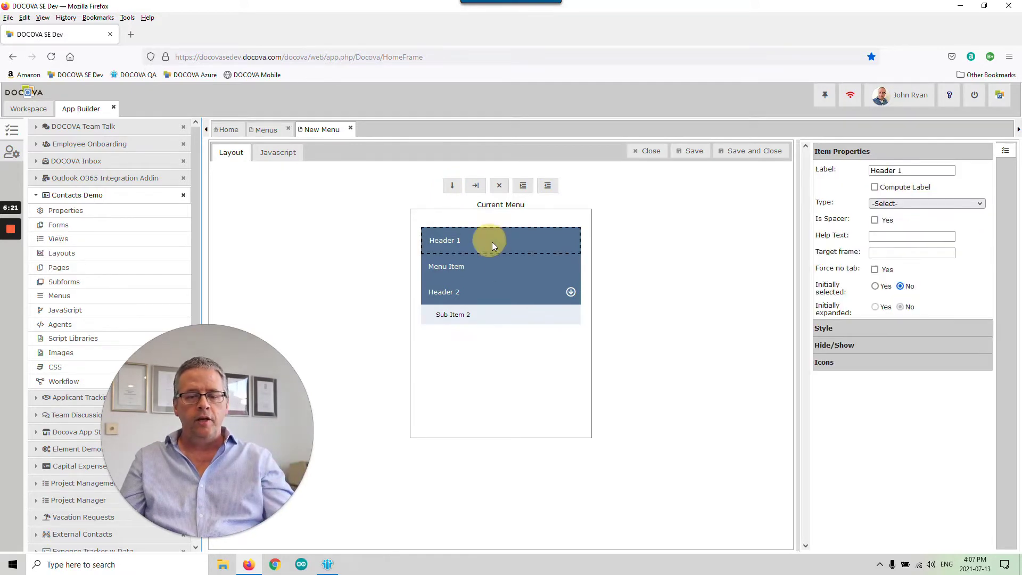
pyautogui.moveTo(907, 171); pyautogui.dragTo(814, 175)
pyautogui.press('BackSpace')
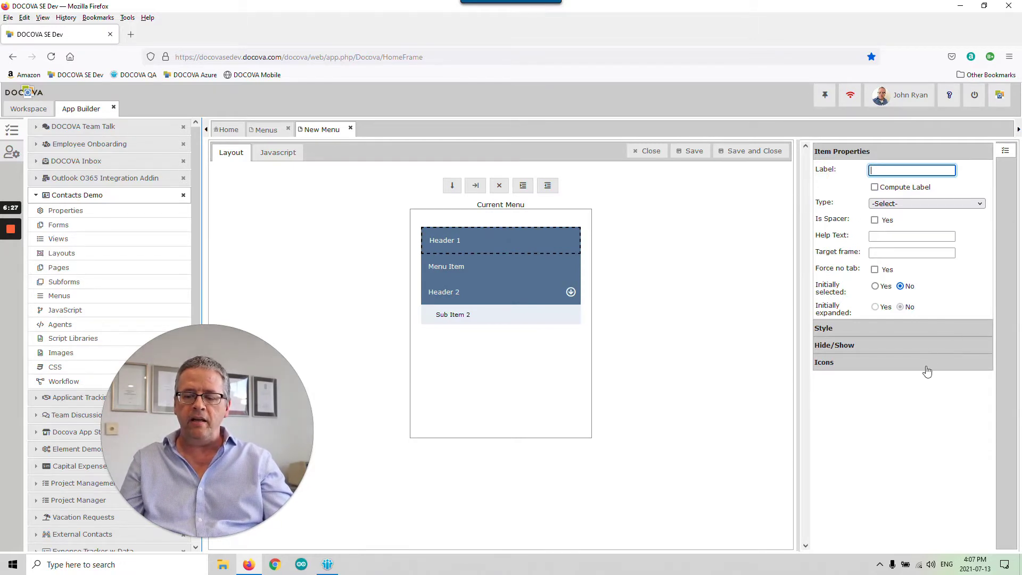
pyautogui.click(972, 256)
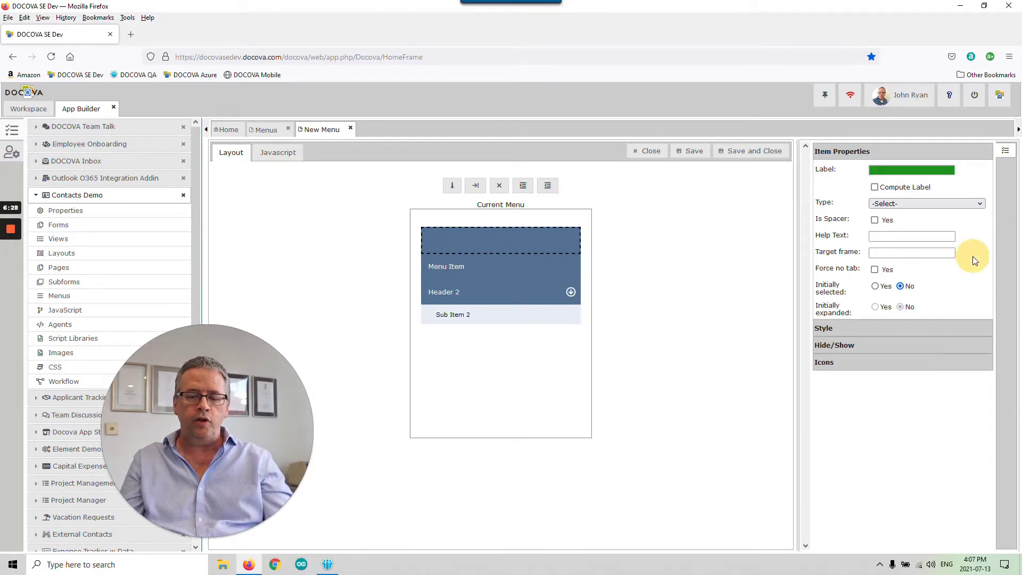
pyautogui.click(874, 220)
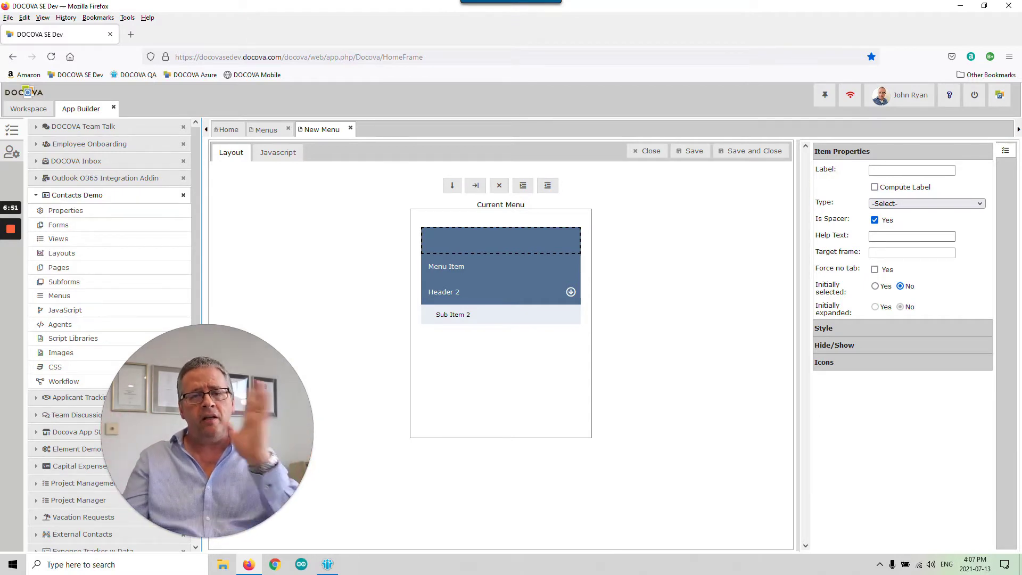
# - Give the spacer the id-card icon at a 42px font size
pyautogui.click(943, 363)
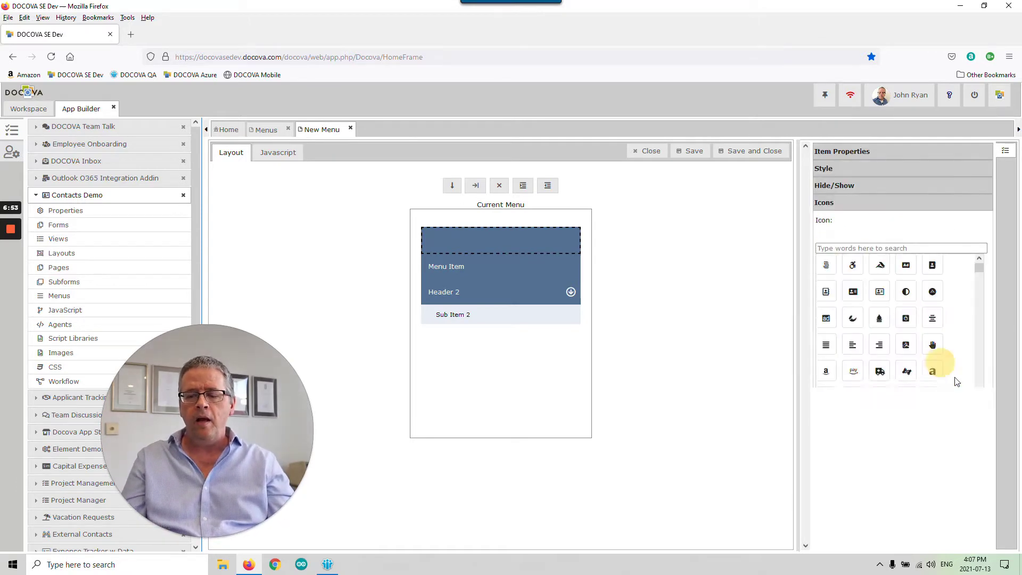
pyautogui.click(879, 292)
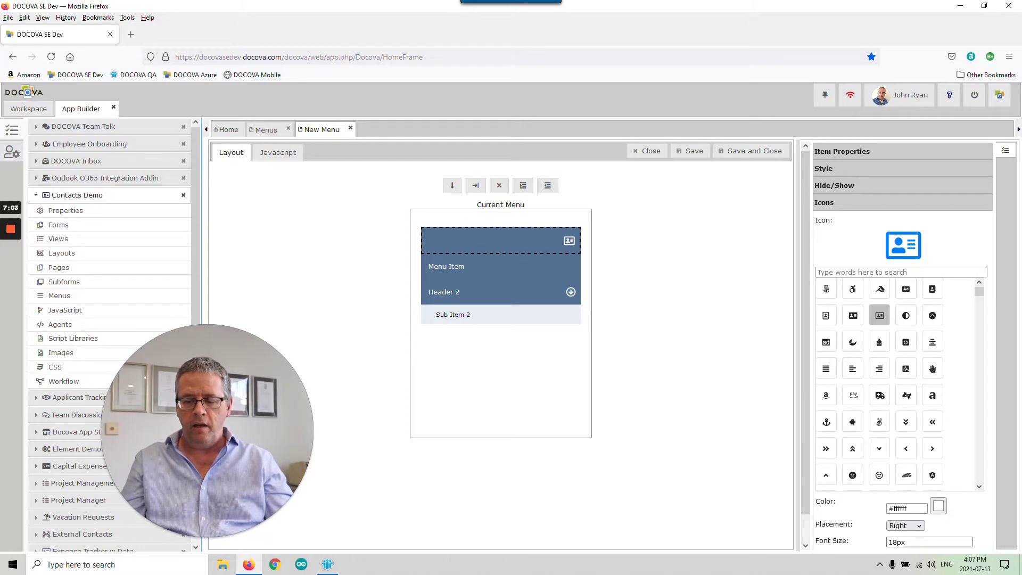
pyautogui.scroll(-1, 807, 522)
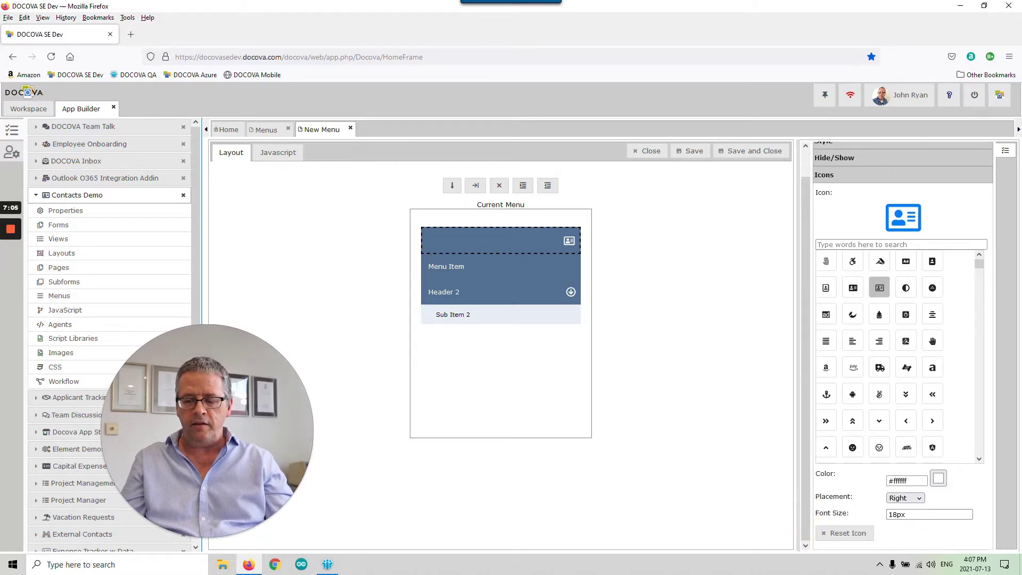
pyautogui.moveTo(899, 514); pyautogui.dragTo(887, 514)
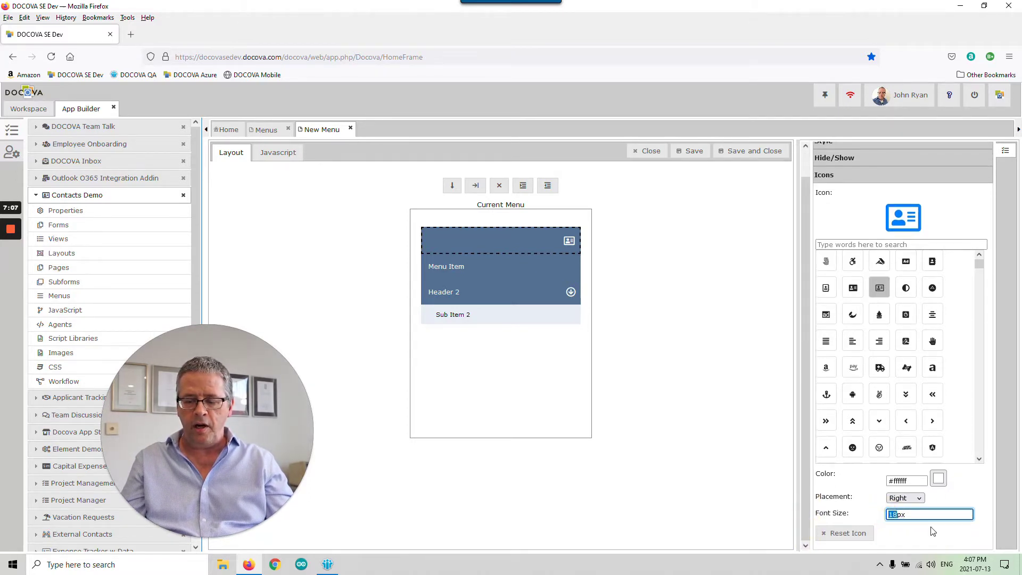
pyautogui.write('42')
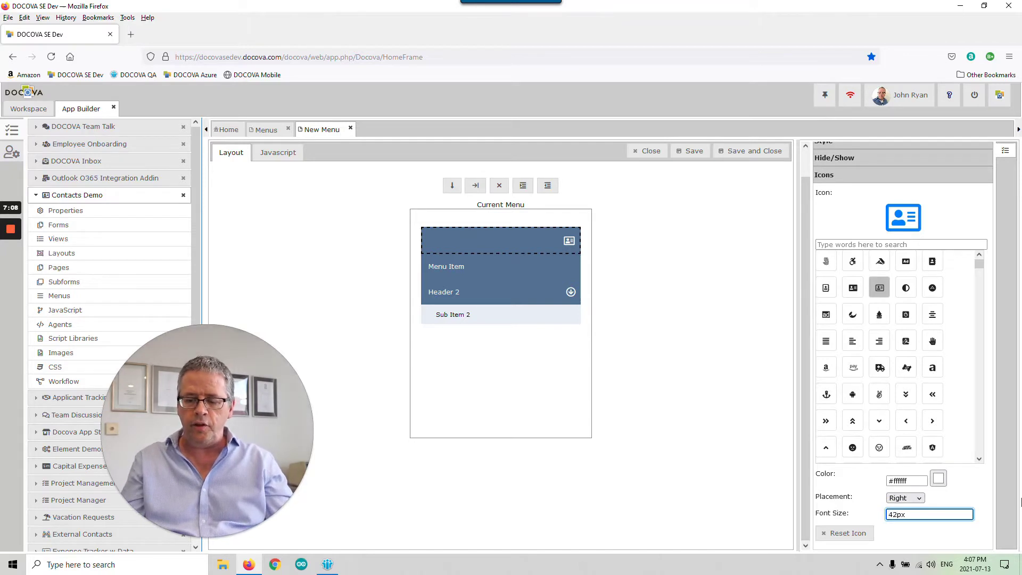
pyautogui.click(966, 481)
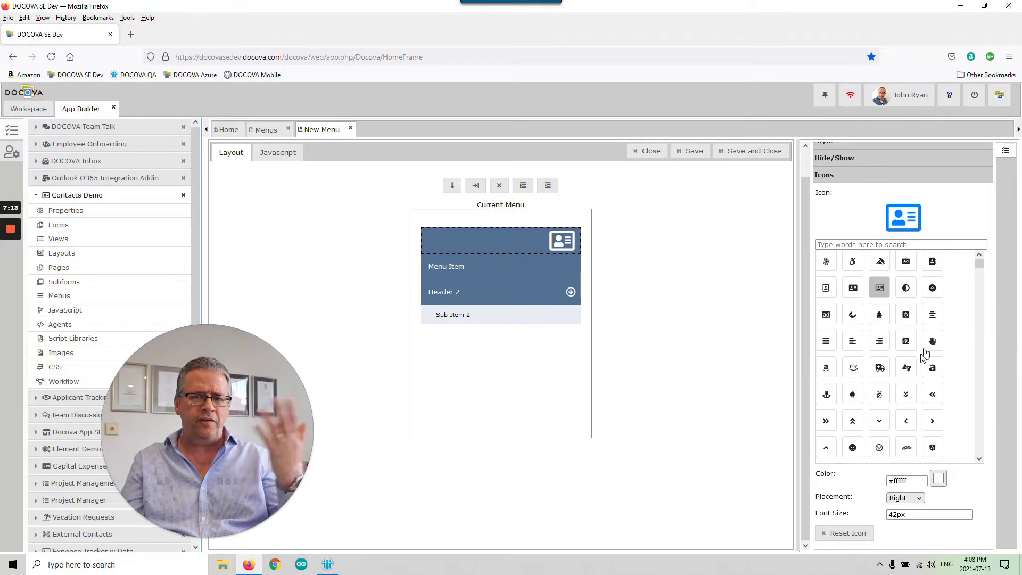
# - Set the spacer icon's placement to Center
pyautogui.scroll(1, 925, 349)
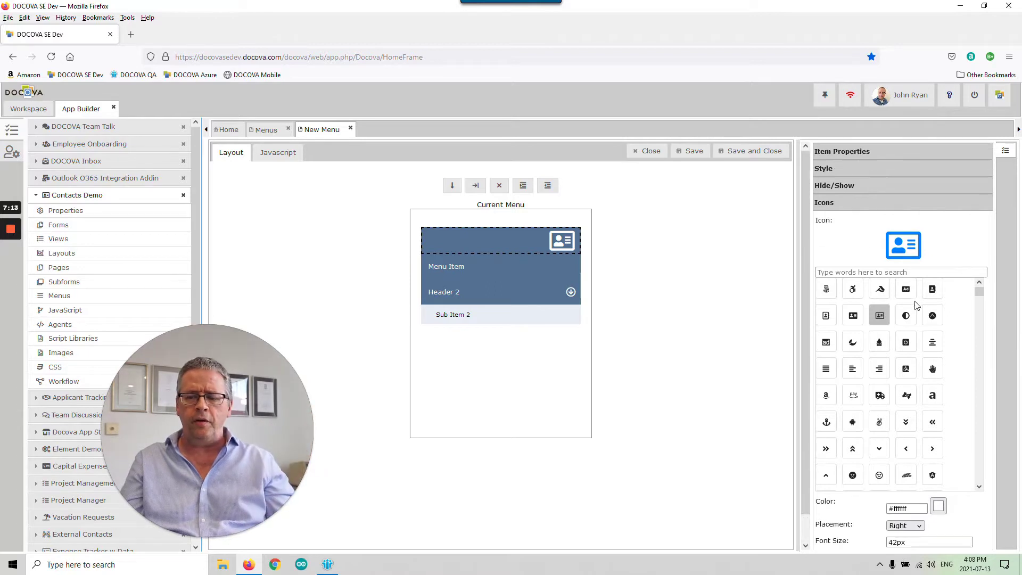
pyautogui.click(865, 153)
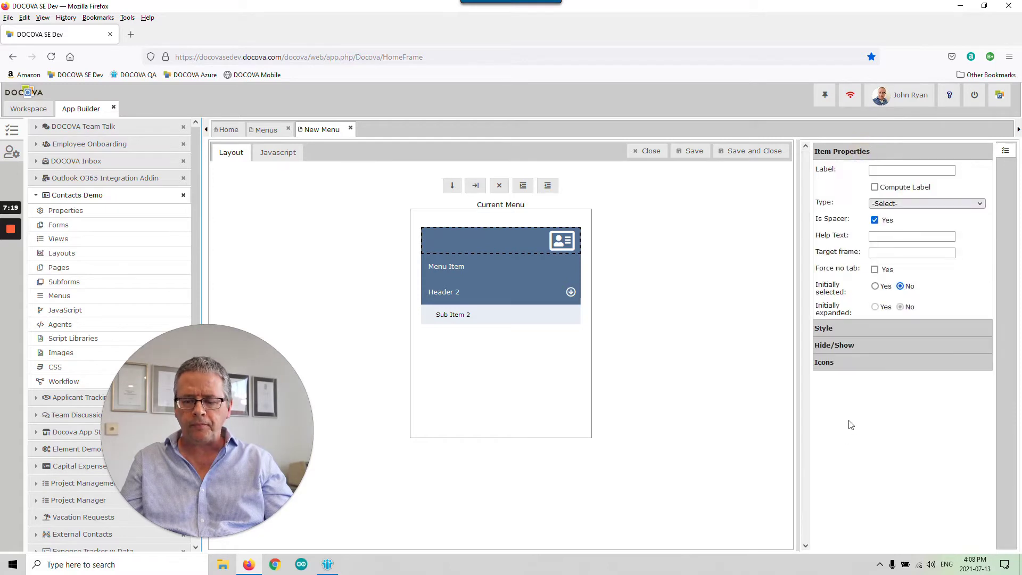
pyautogui.click(871, 367)
pyautogui.click(909, 527)
pyautogui.click(902, 500)
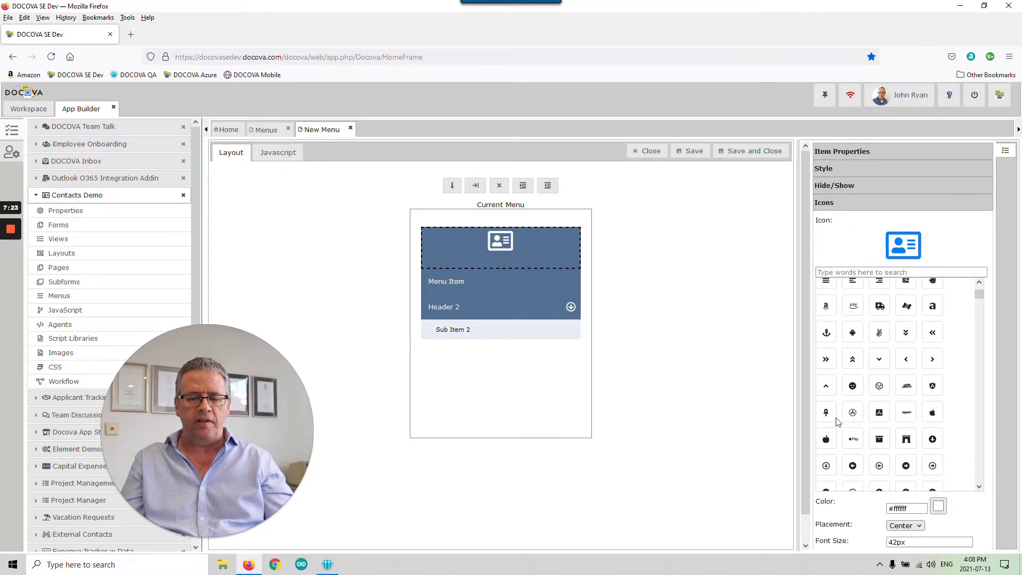
pyautogui.click(887, 155)
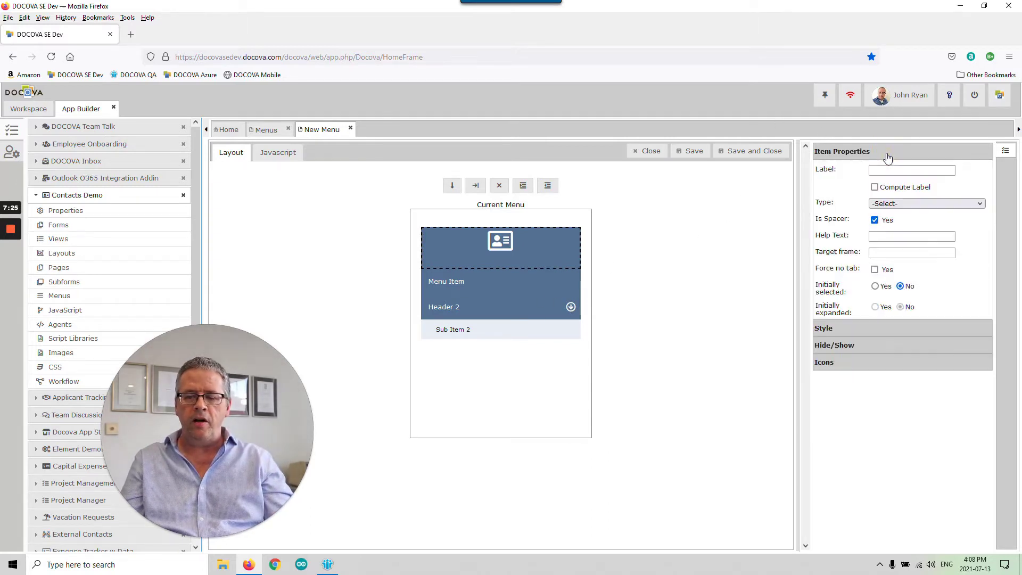
pyautogui.click(917, 329)
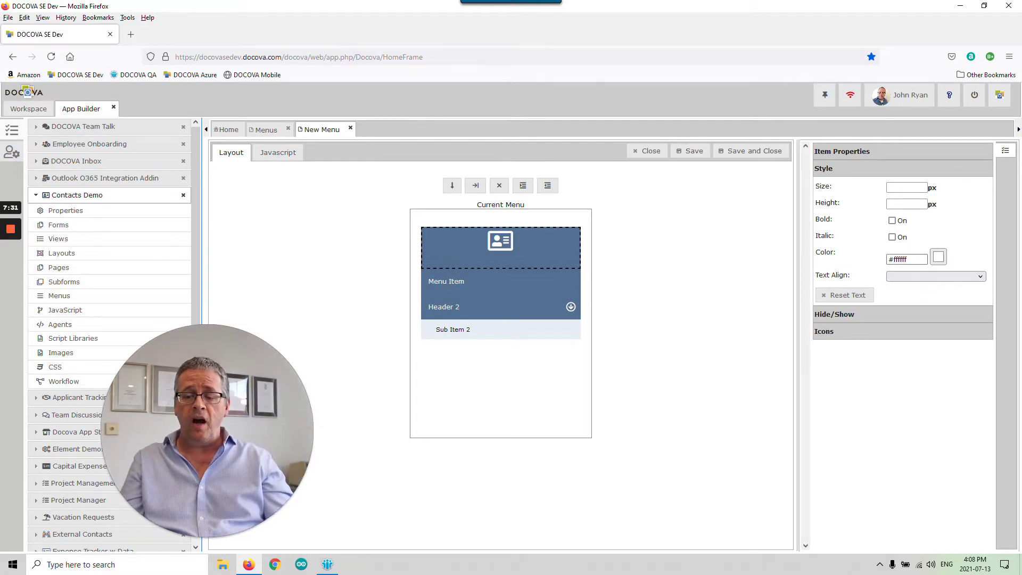
# - Set the spacer's height to 30 px and leave its text size cleared
pyautogui.click(906, 187)
pyautogui.write('30')
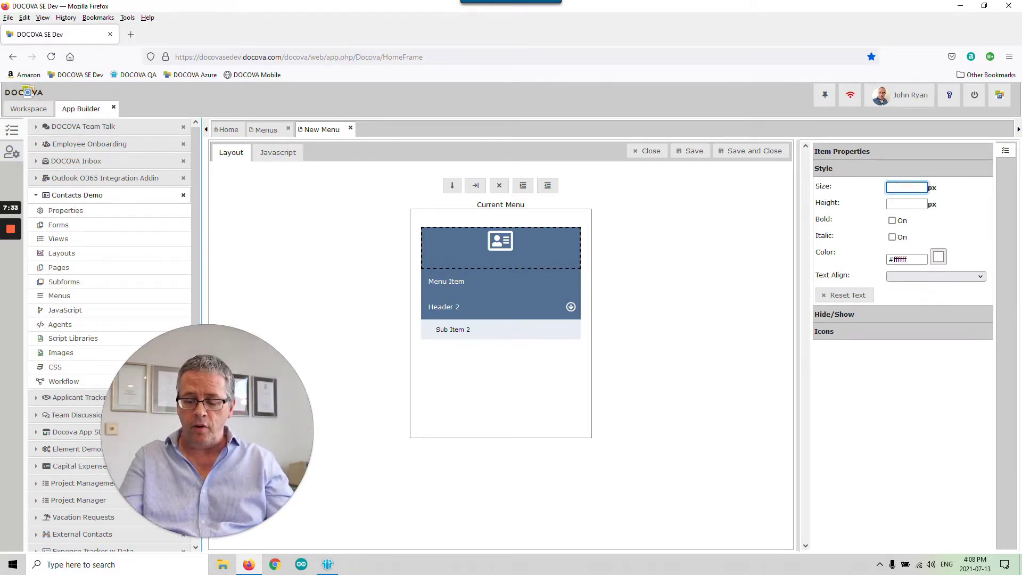
pyautogui.click(967, 219)
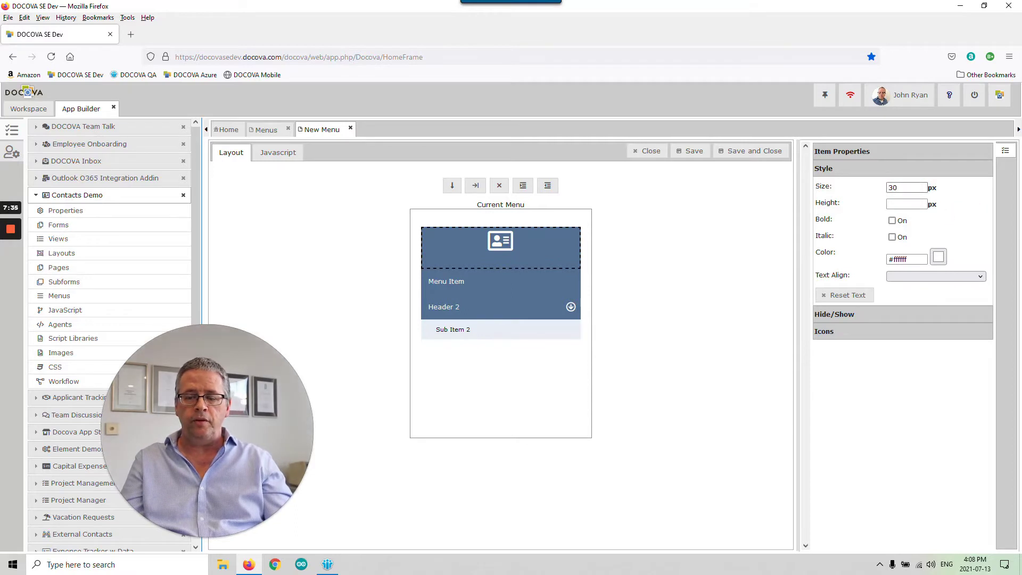
pyautogui.click(906, 204)
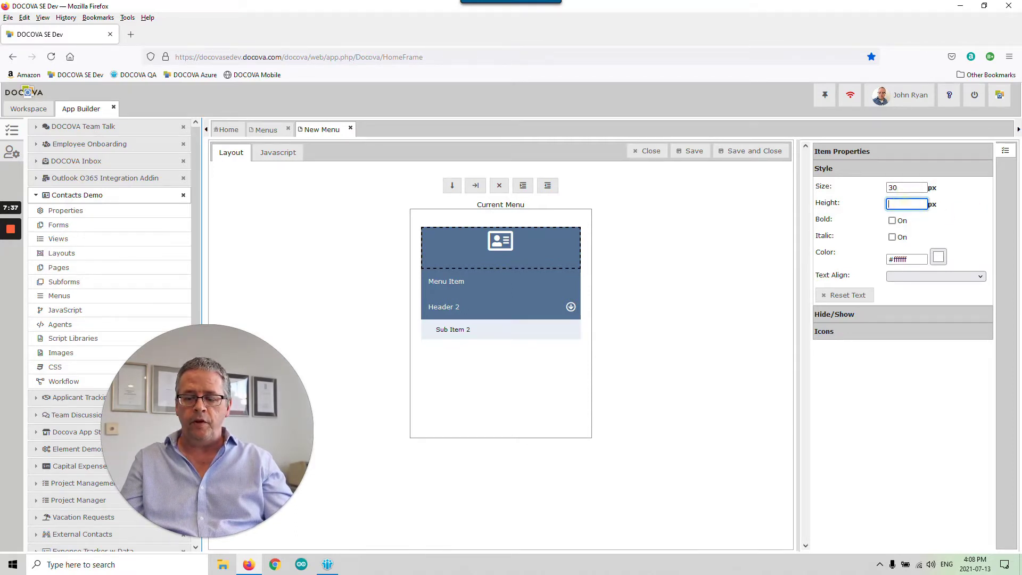
pyautogui.click(943, 222)
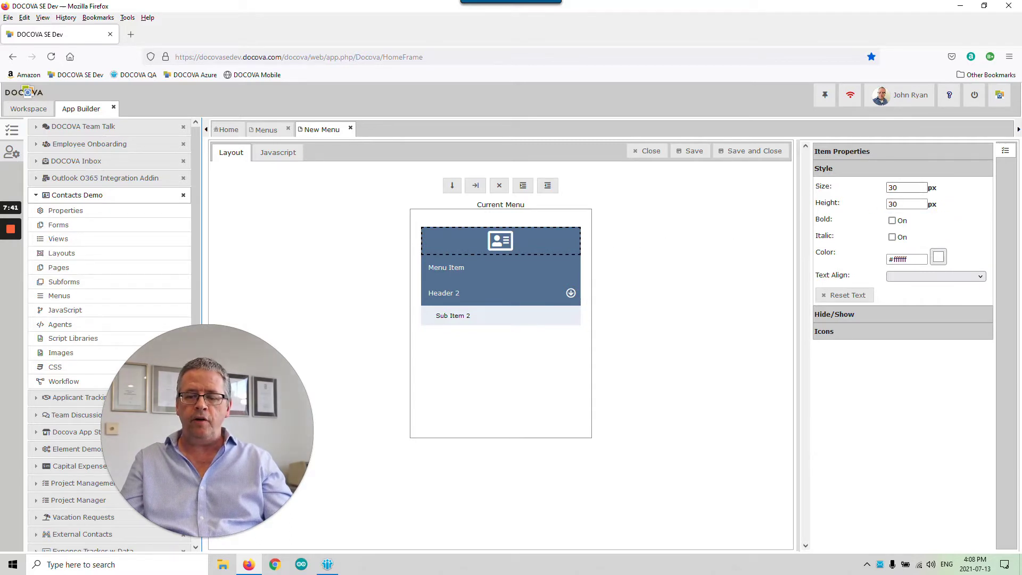
pyautogui.click(899, 189)
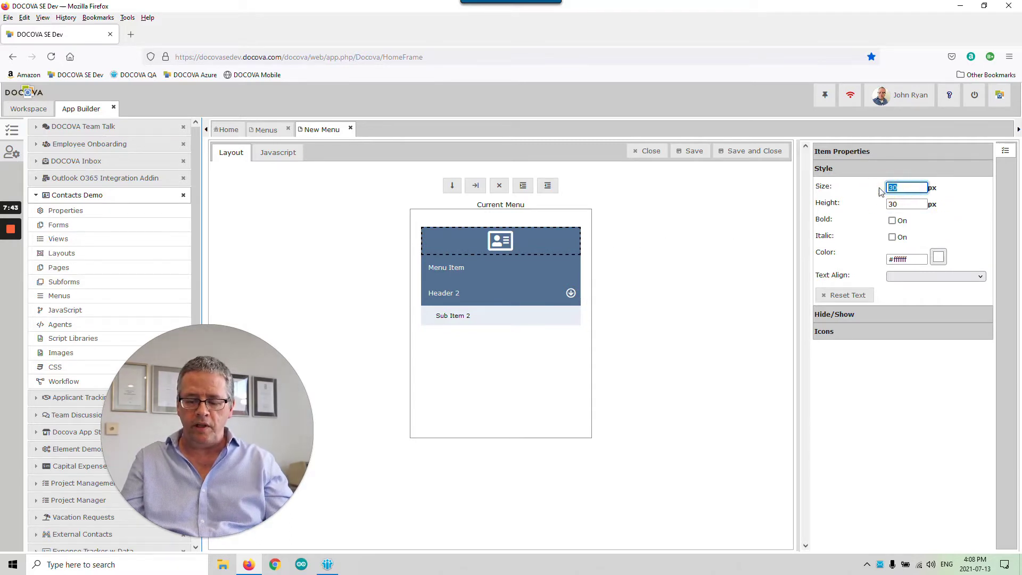
pyautogui.click(953, 212)
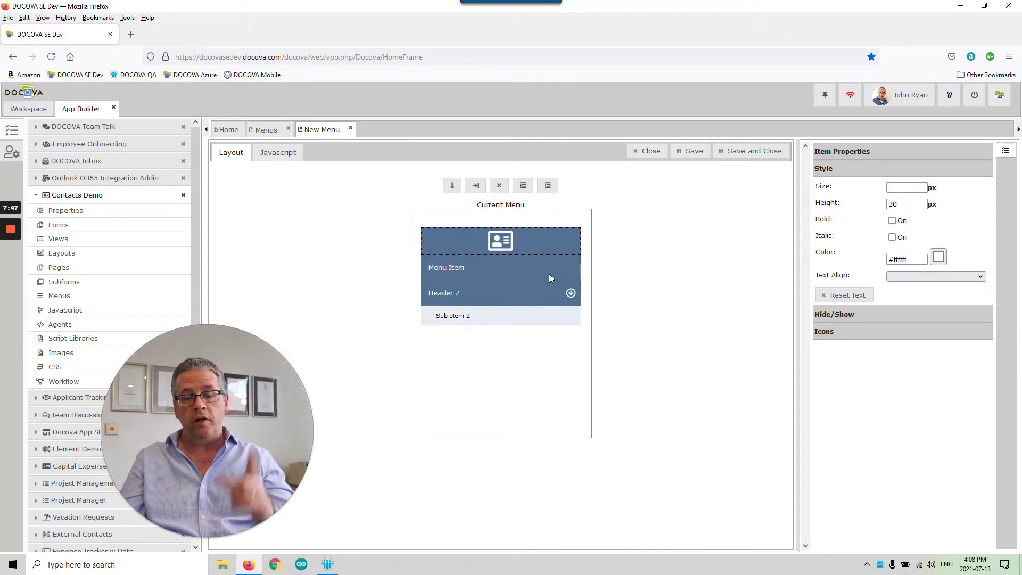
pyautogui.click(501, 266)
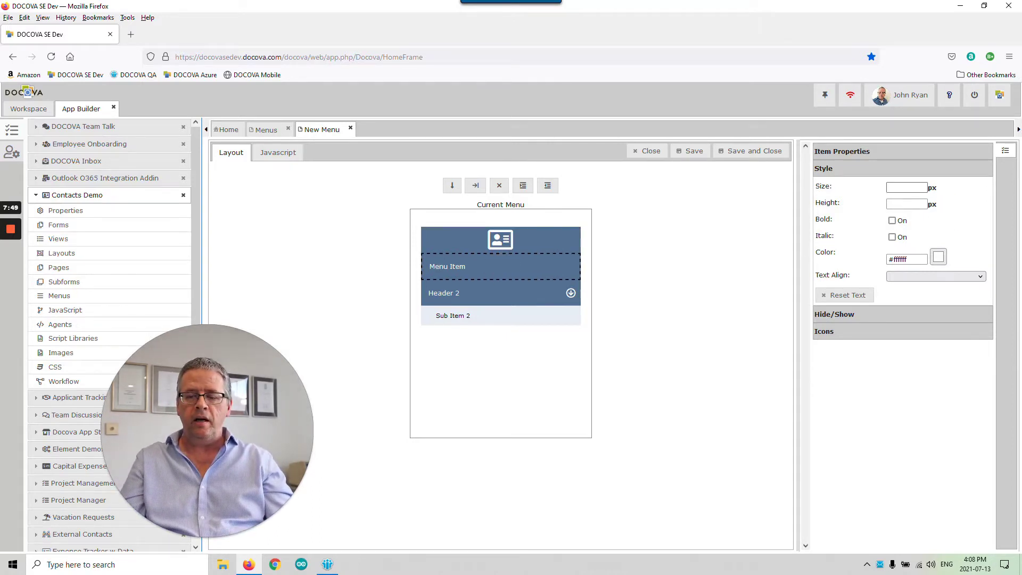
# - Give the Menu Item a 22px text size and the label 'Contacts Demo'
pyautogui.click(907, 189)
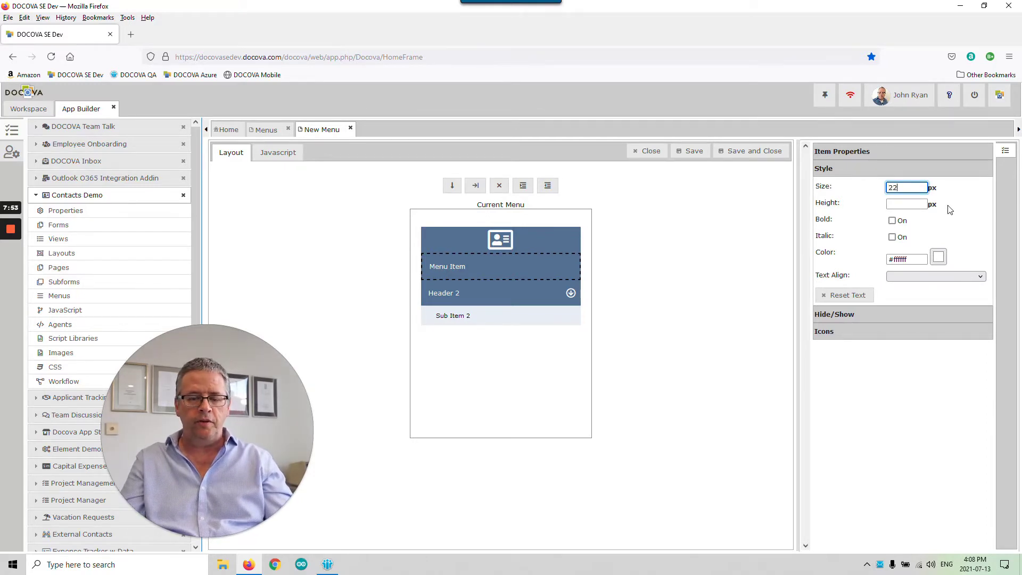
pyautogui.click(947, 205)
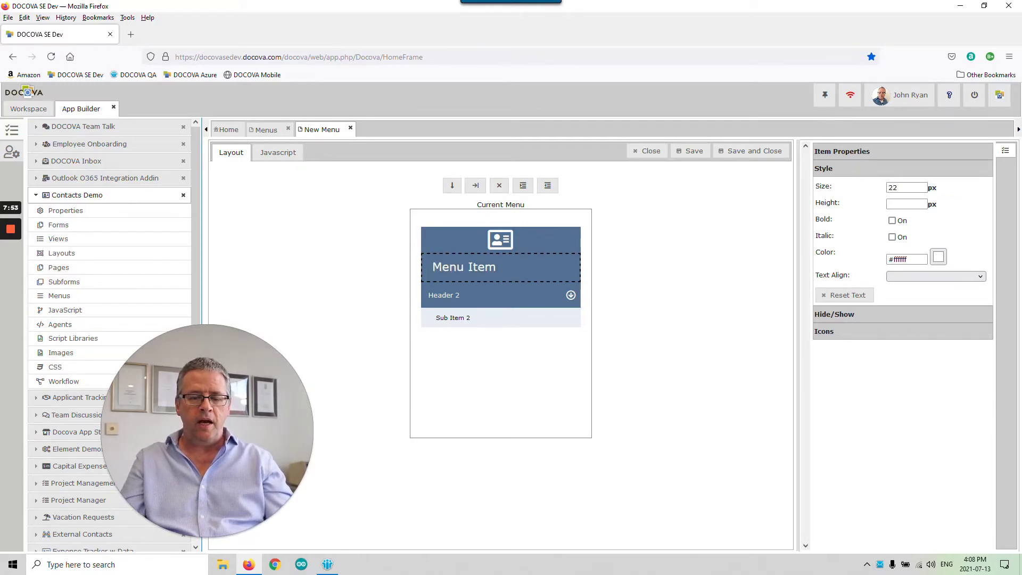
pyautogui.click(854, 152)
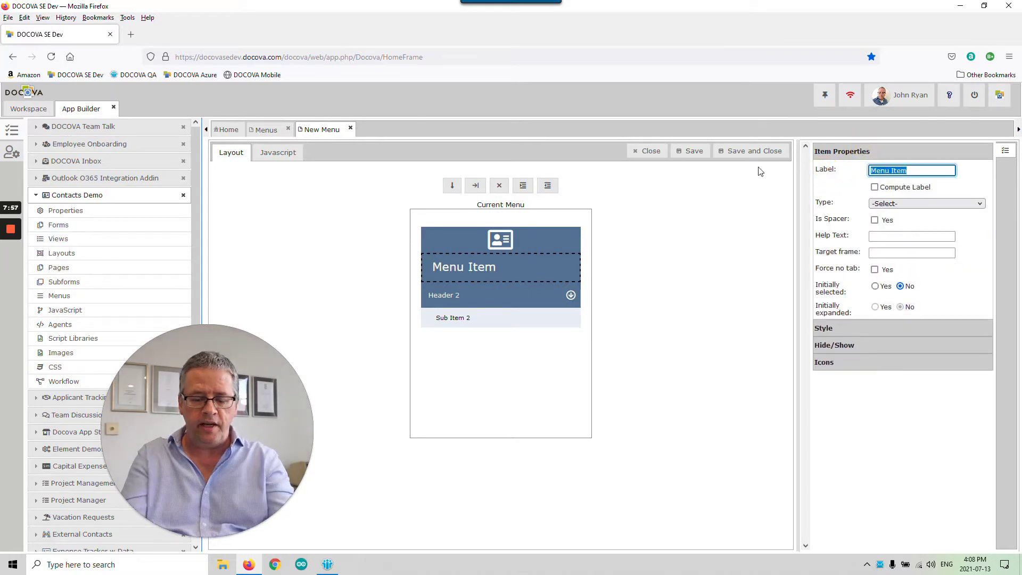
pyautogui.write('Contac')
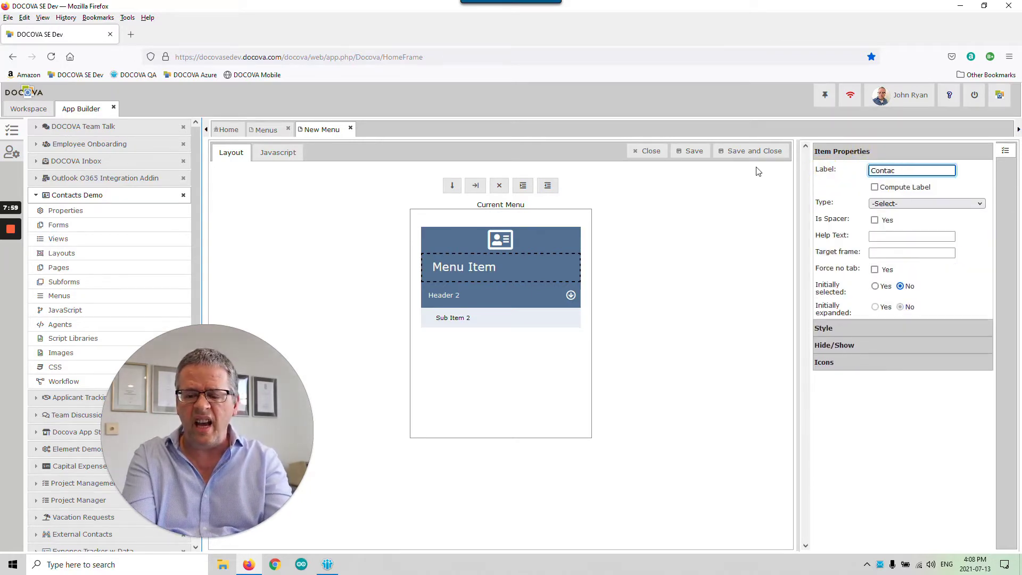
pyautogui.press('BackSpace')
pyautogui.press('BackSpace')
pyautogui.write('ts Demo')
pyautogui.click(951, 276)
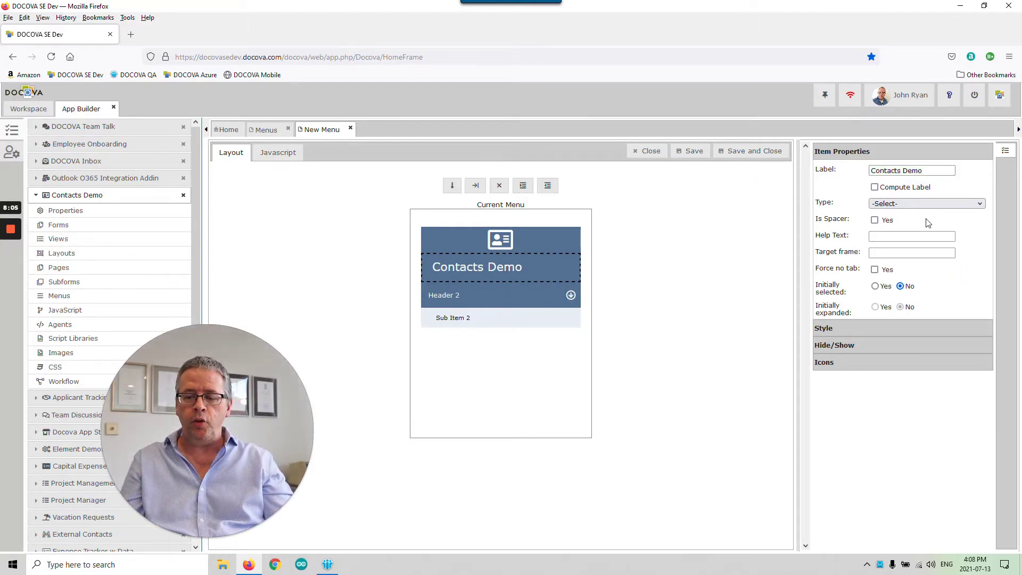
# - Set the Contacts Demo title's Text Align to Center
pyautogui.click(919, 329)
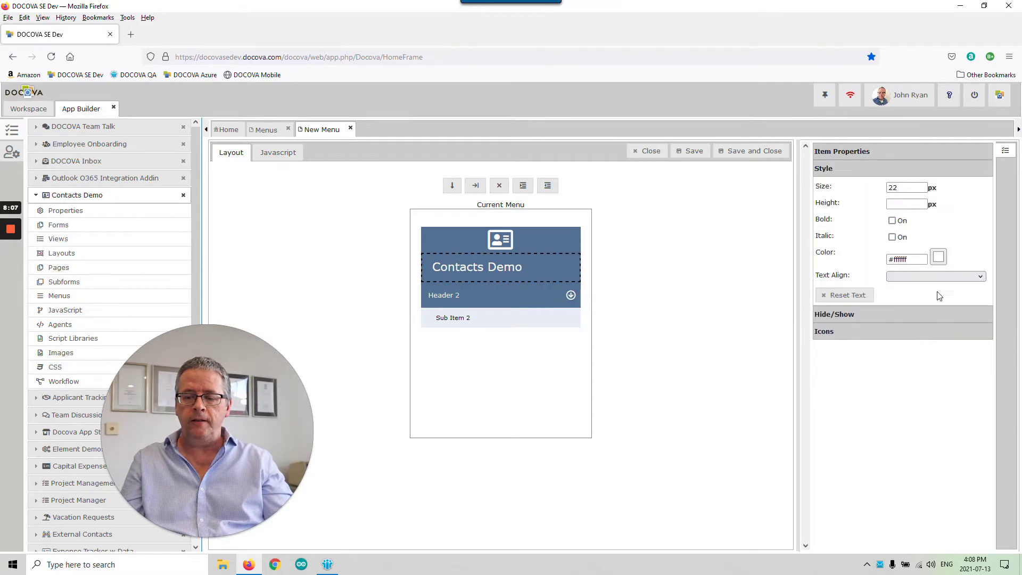
pyautogui.click(934, 276)
pyautogui.click(928, 314)
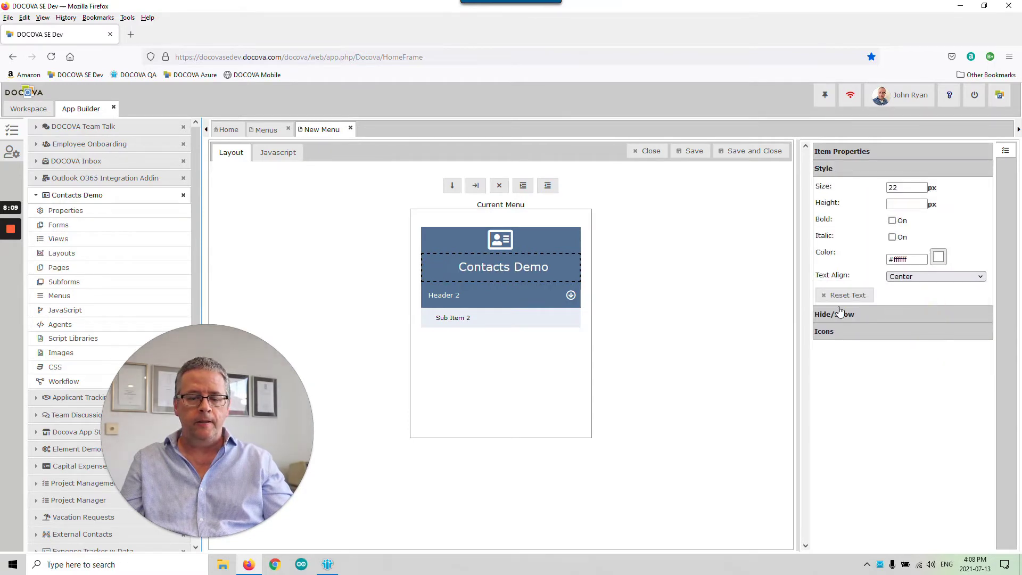
pyautogui.click(680, 277)
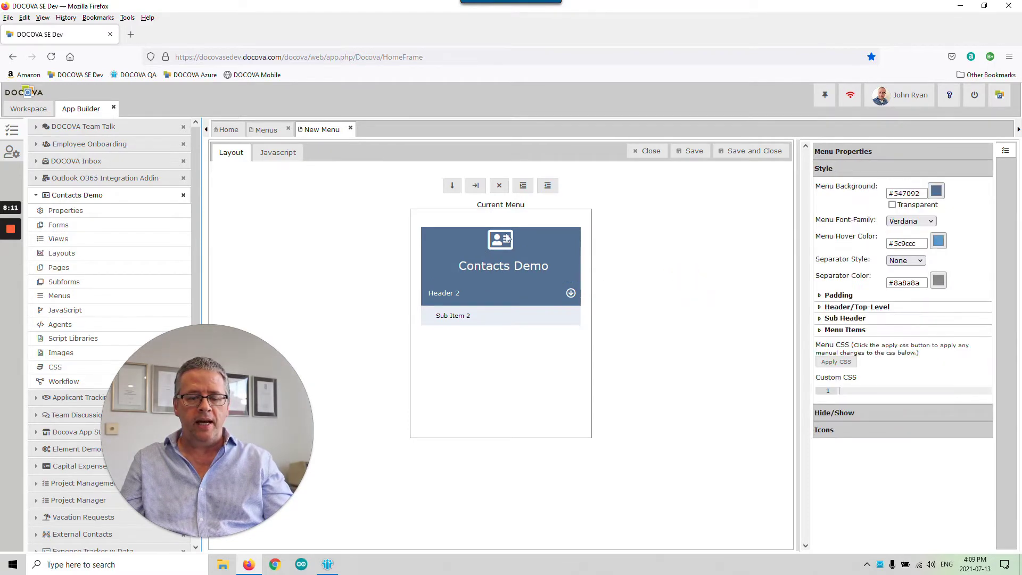
# - Relabel Header 2 as 'Contacts' with an 18 px text size
pyautogui.click(519, 296)
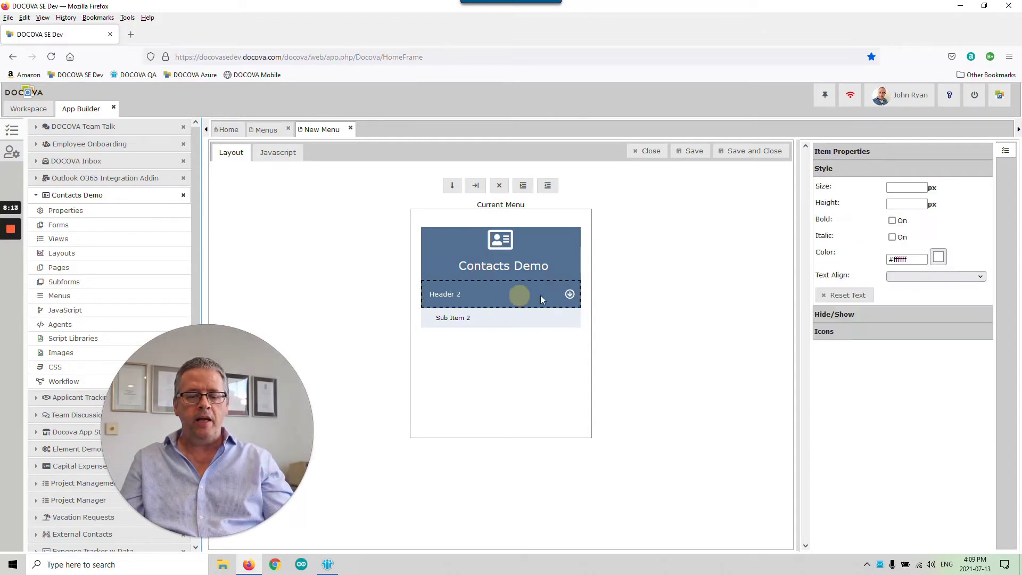
pyautogui.click(879, 155)
pyautogui.click(843, 170)
pyautogui.write('Contacts')
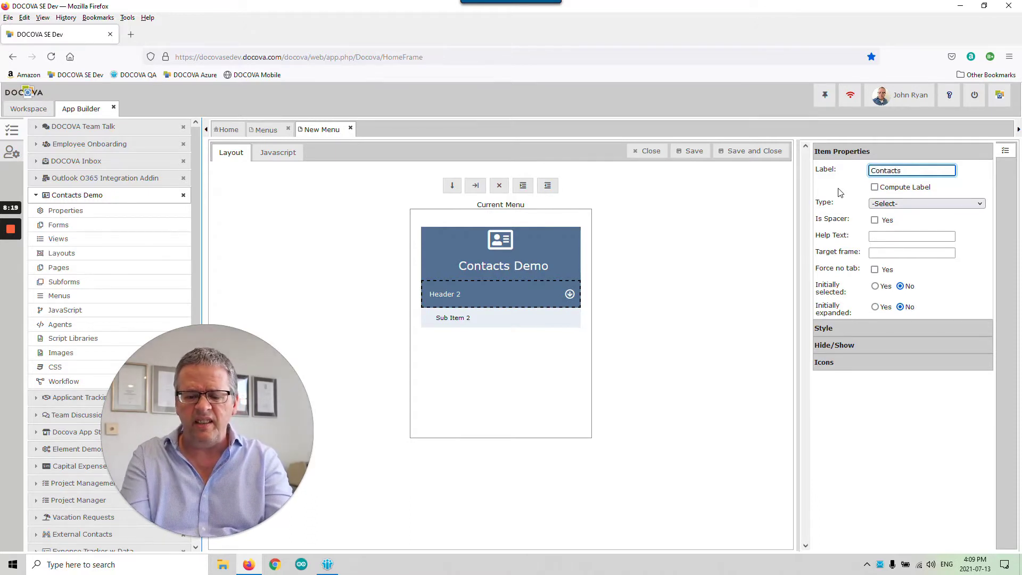
pyautogui.click(957, 325)
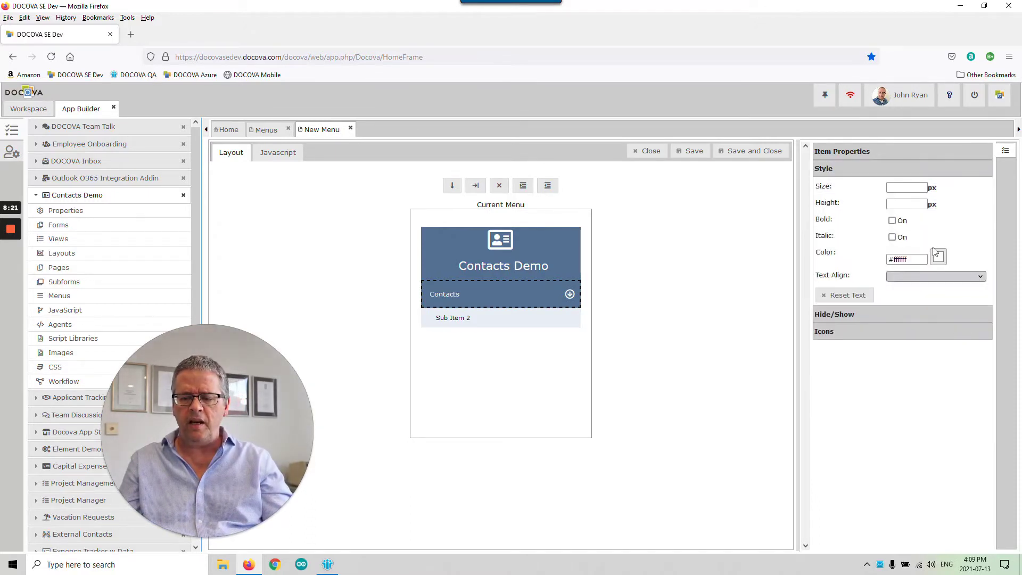
pyautogui.click(906, 187)
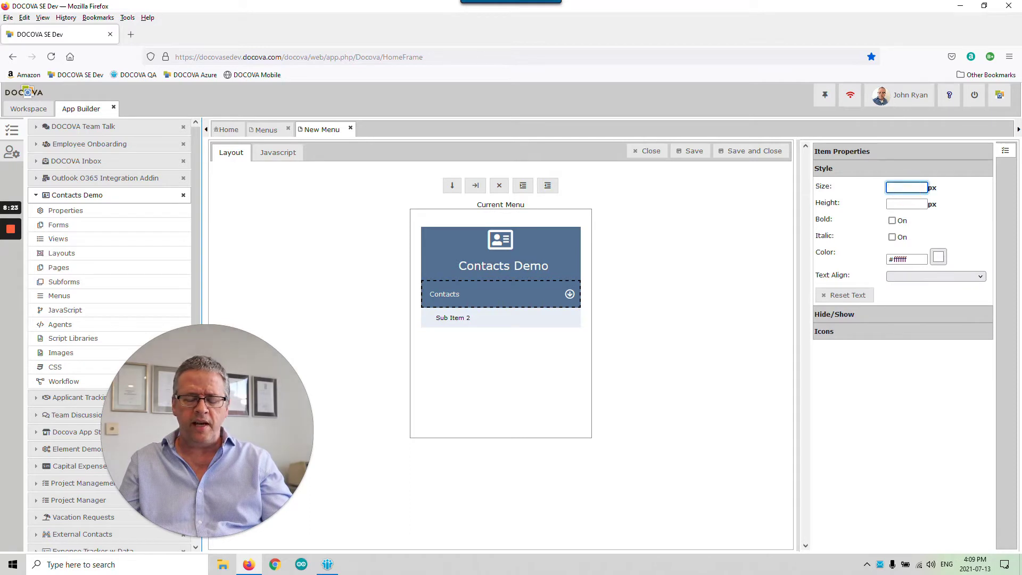
pyautogui.write('18')
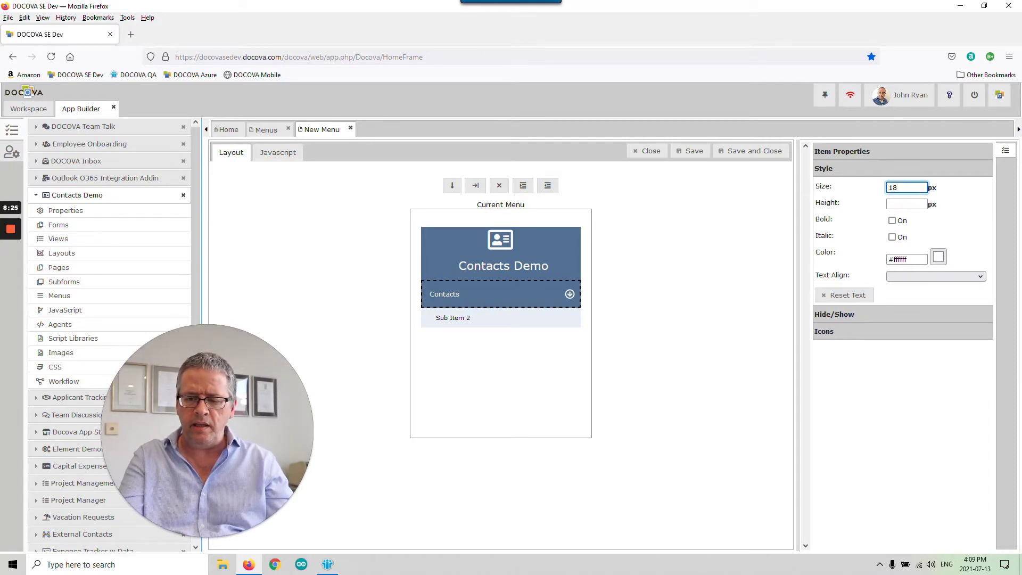
pyautogui.click(962, 230)
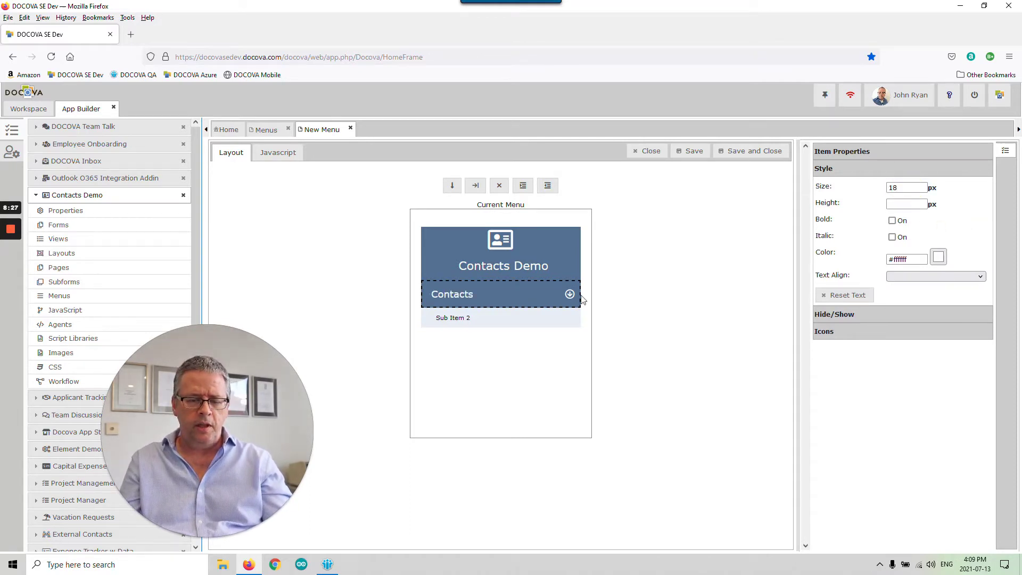
# - Set Sub Item 2's text size to 14 px
pyautogui.click(548, 320)
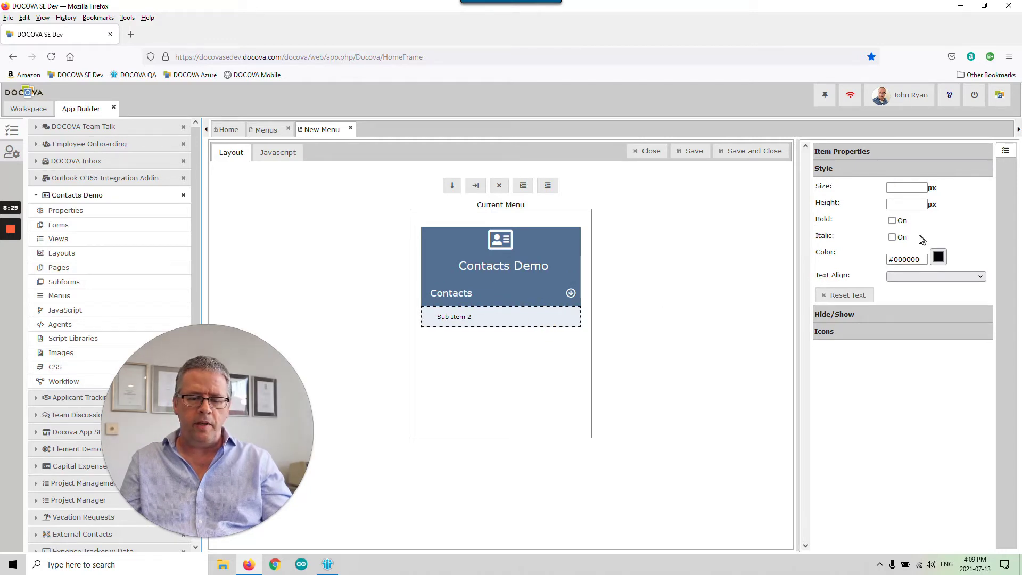
pyautogui.click(888, 188)
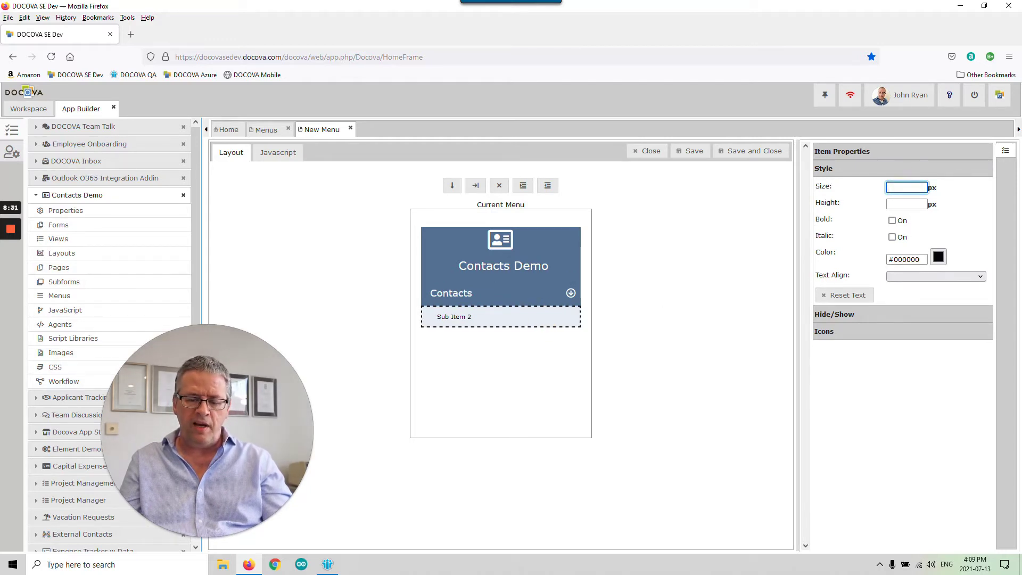
pyautogui.write('14')
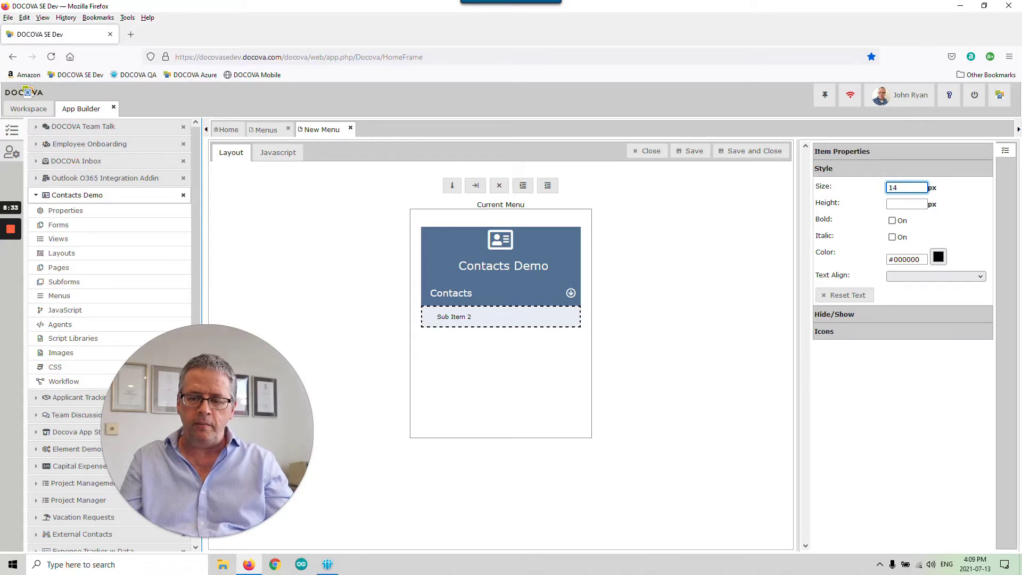
pyautogui.click(964, 224)
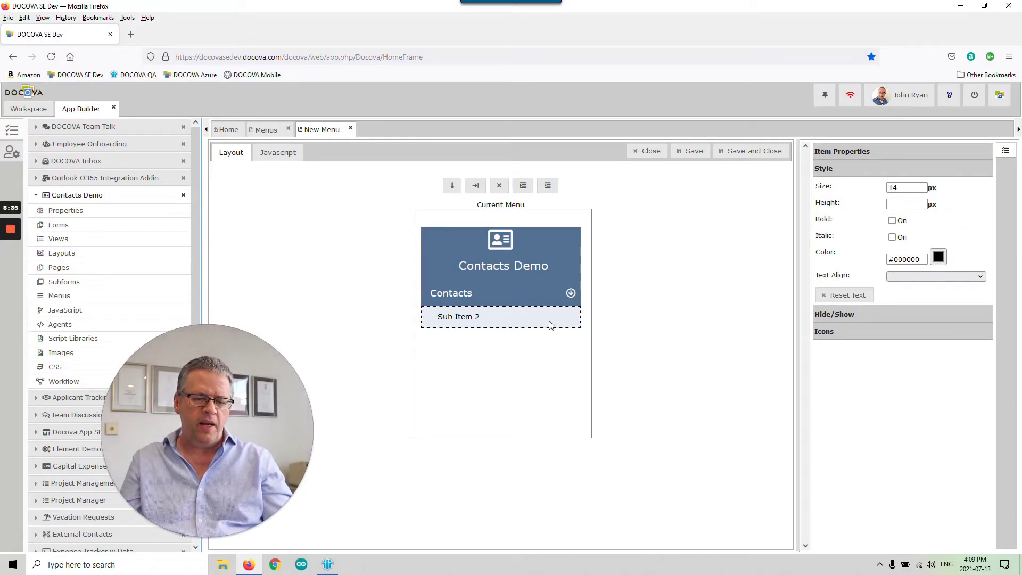
# - Add a new entry under Contacts and rename Sub Item 2 to 'By Last Name'
pyautogui.click(474, 187)
pyautogui.click(507, 337)
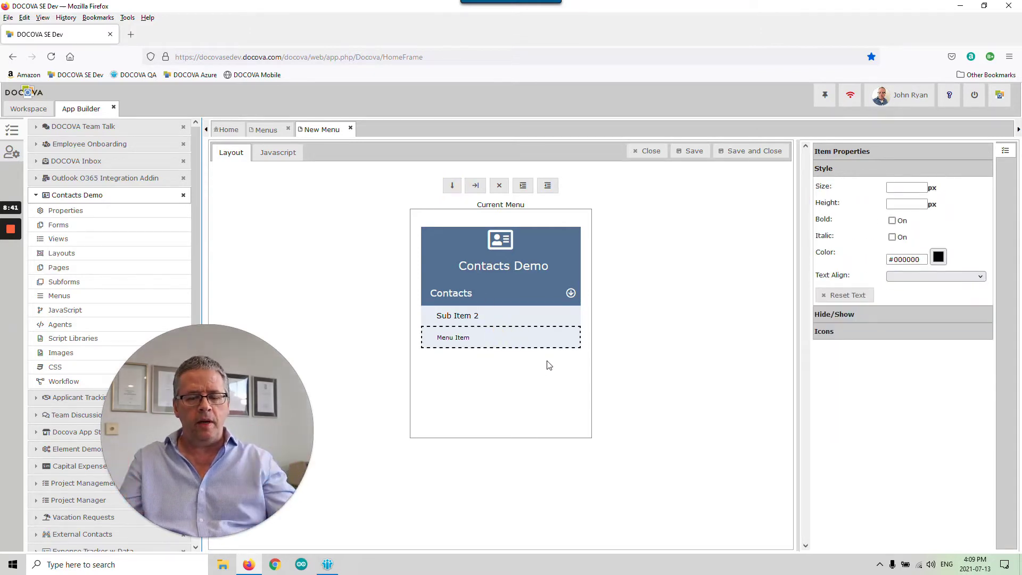
pyautogui.click(498, 320)
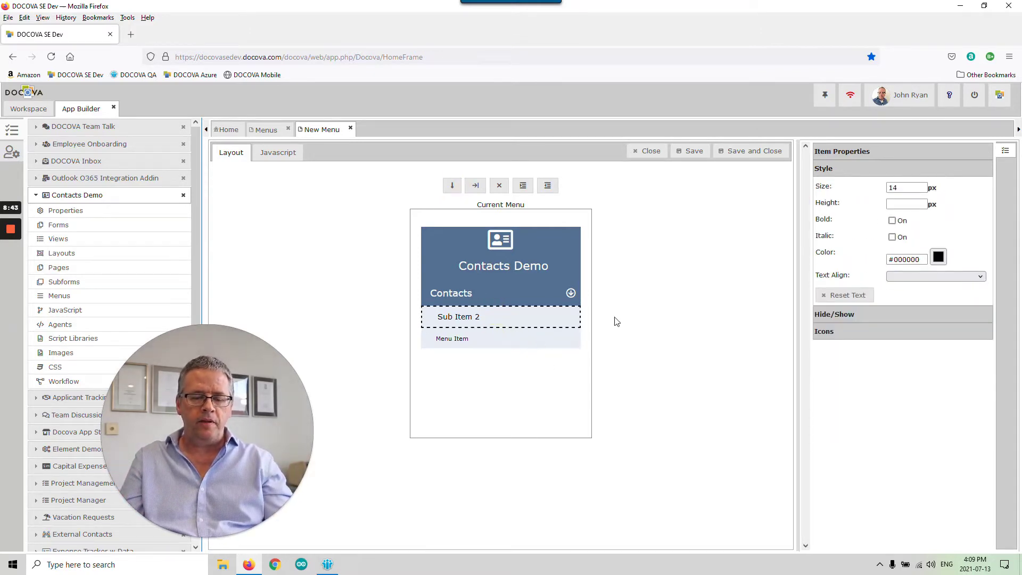
pyautogui.click(898, 155)
pyautogui.moveTo(917, 171); pyautogui.dragTo(832, 173)
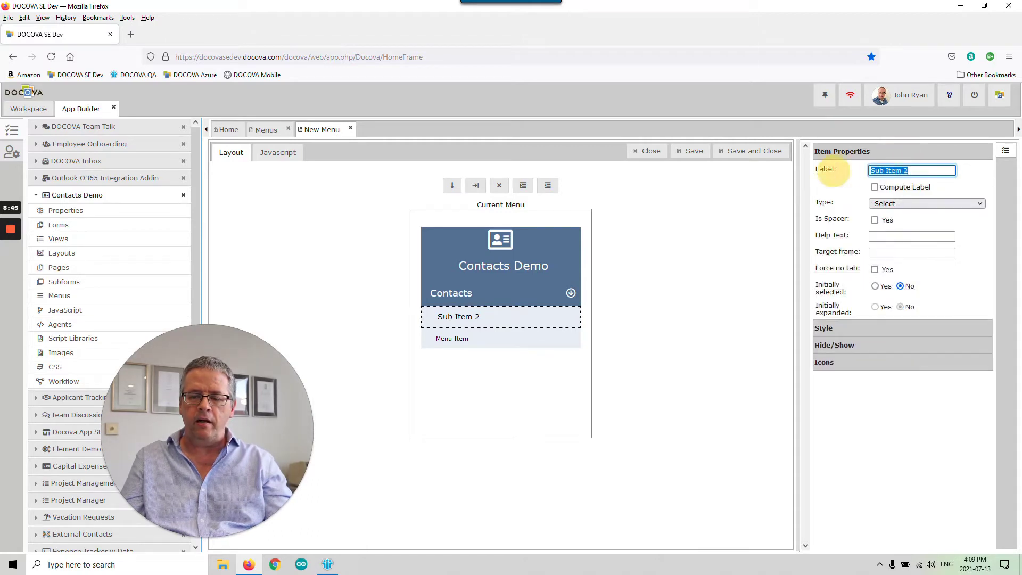
pyautogui.write('By Last Name')
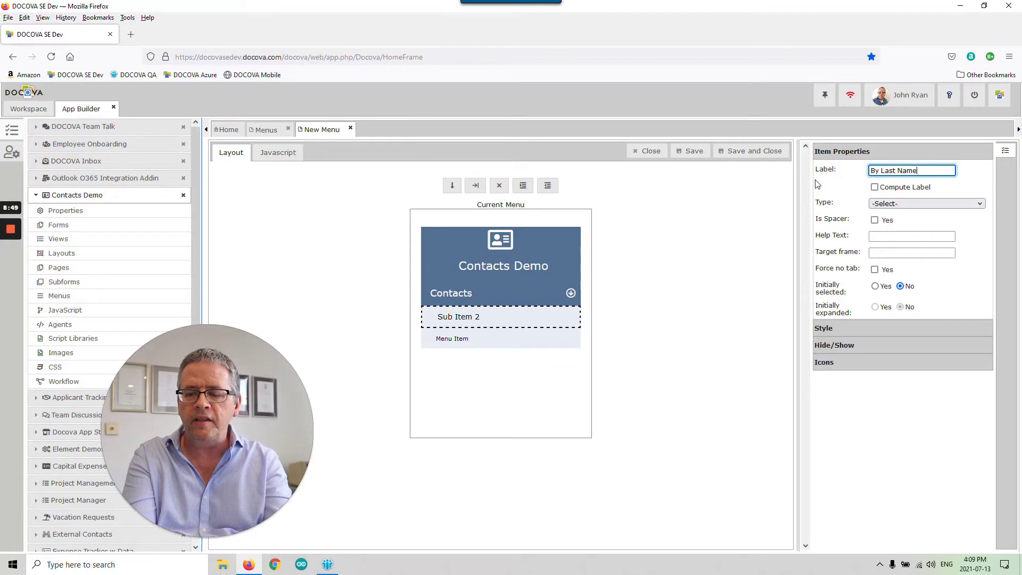
pyautogui.press('Return')
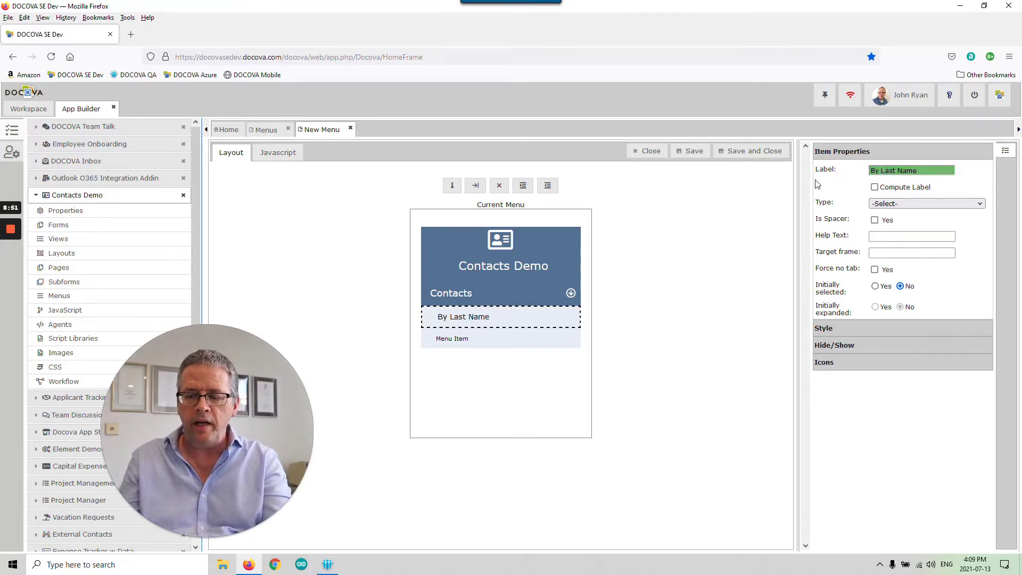
# - Rename the newly added Menu Item to 'By Company'
pyautogui.click(529, 337)
pyautogui.tripleClick(873, 170)
pyautogui.write('By Company')
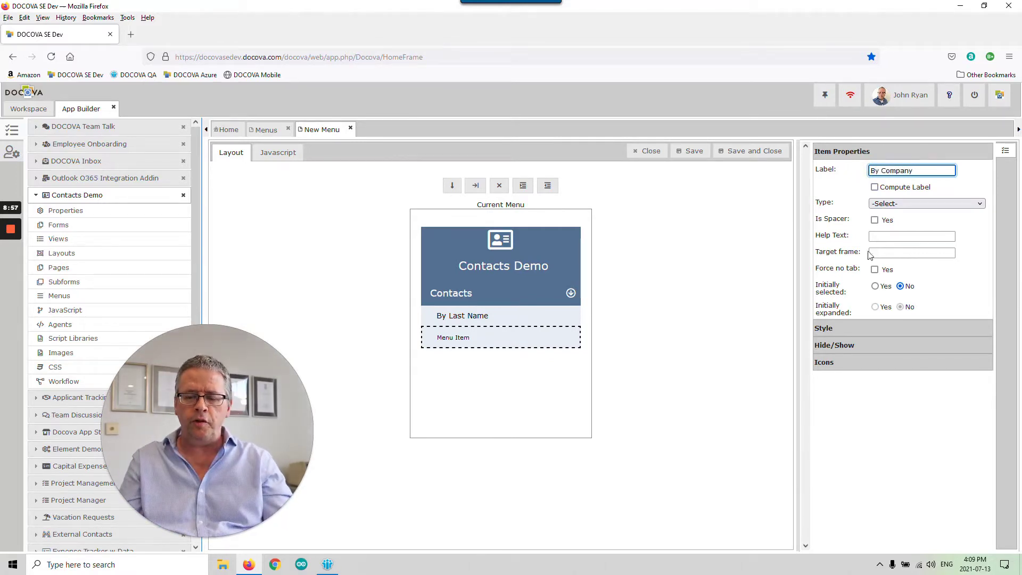
pyautogui.press('Return')
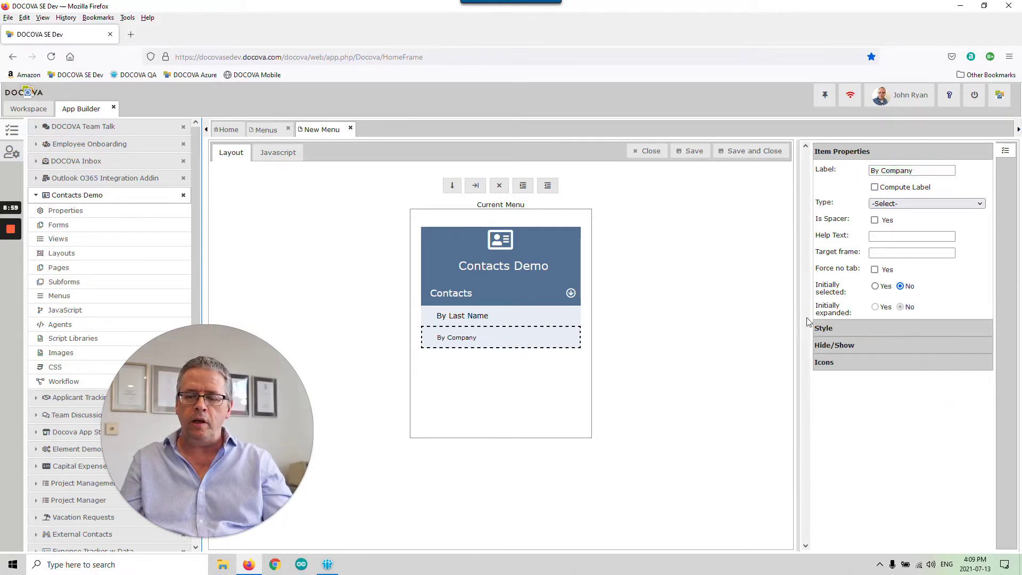
# - Set By Company's text size to 14 px to match By Last Name
pyautogui.click(896, 327)
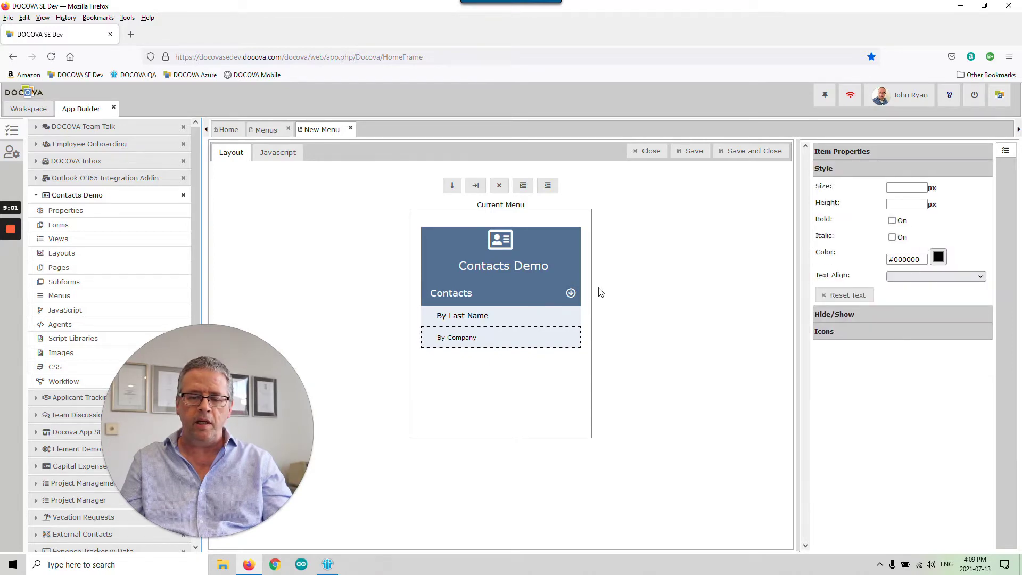
pyautogui.click(534, 321)
pyautogui.click(536, 345)
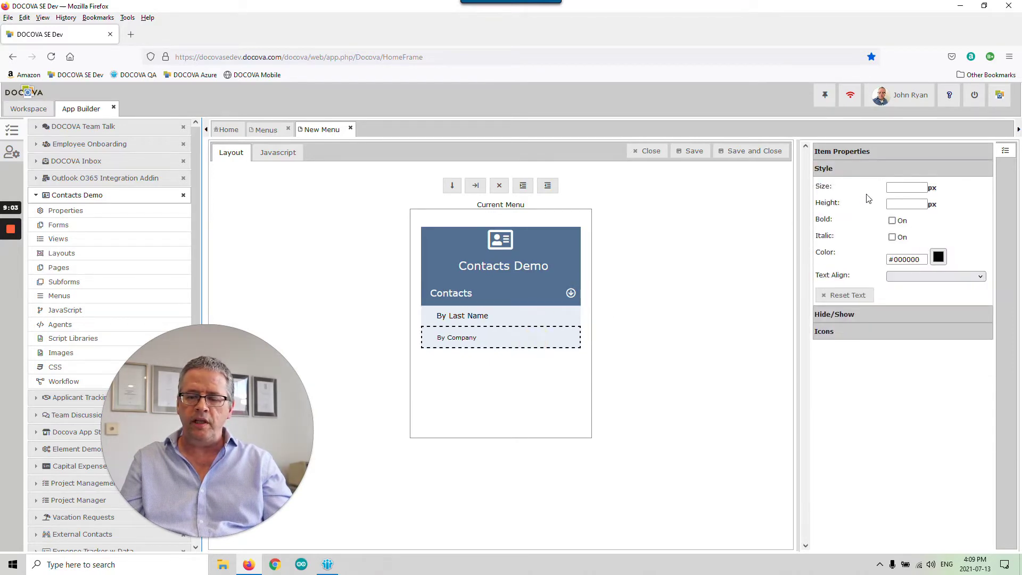
pyautogui.click(907, 187)
pyautogui.write('14')
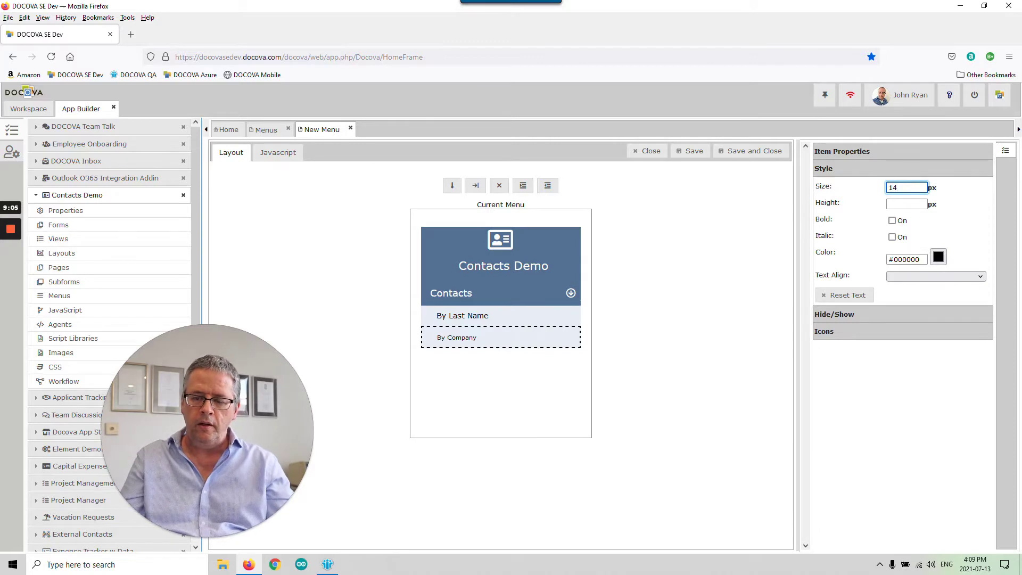
pyautogui.click(641, 357)
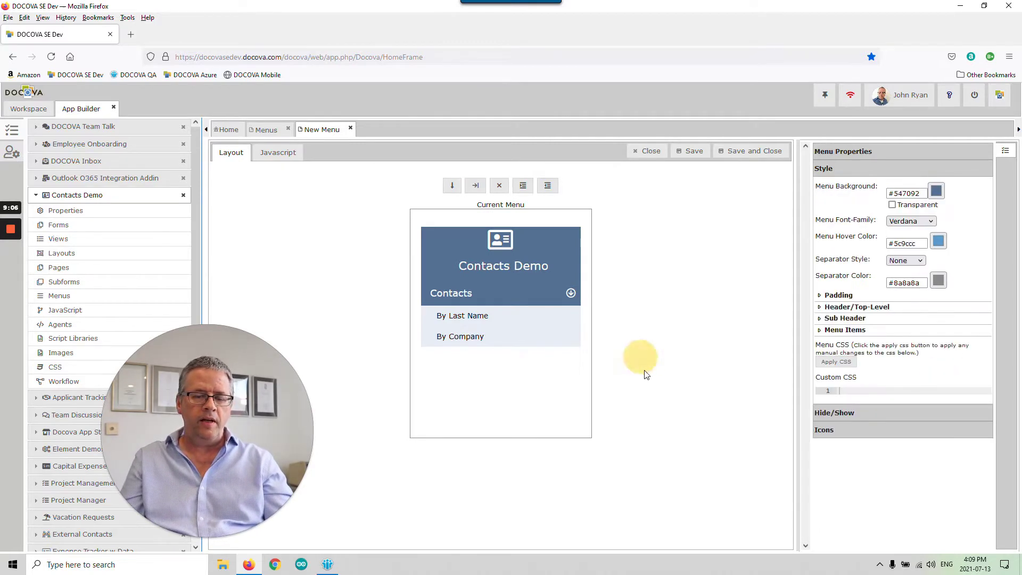
pyautogui.click(548, 341)
# - Add a new entry below By Company and promote it to a top-level heading
pyautogui.click(452, 186)
pyautogui.click(504, 359)
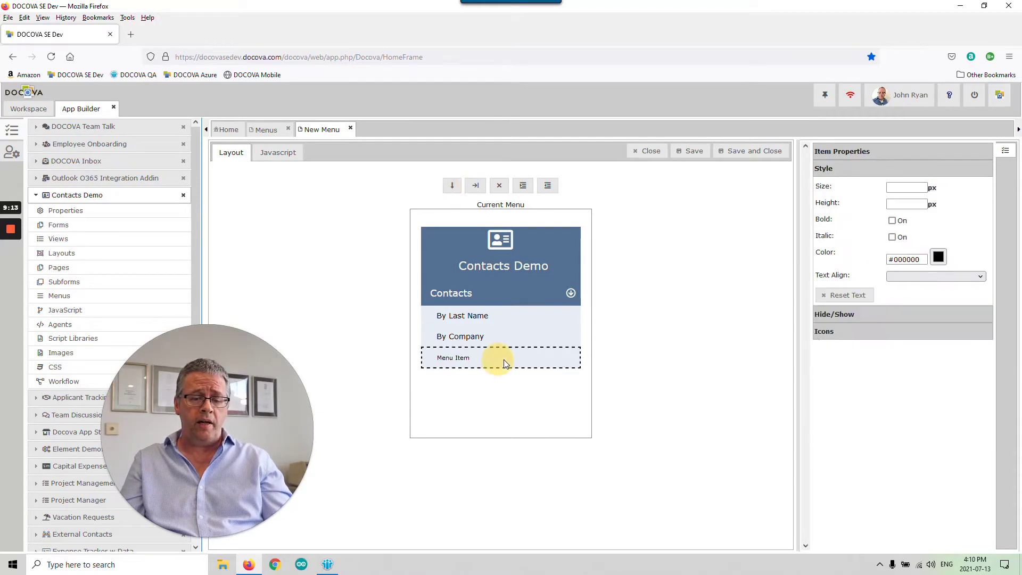
pyautogui.click(894, 157)
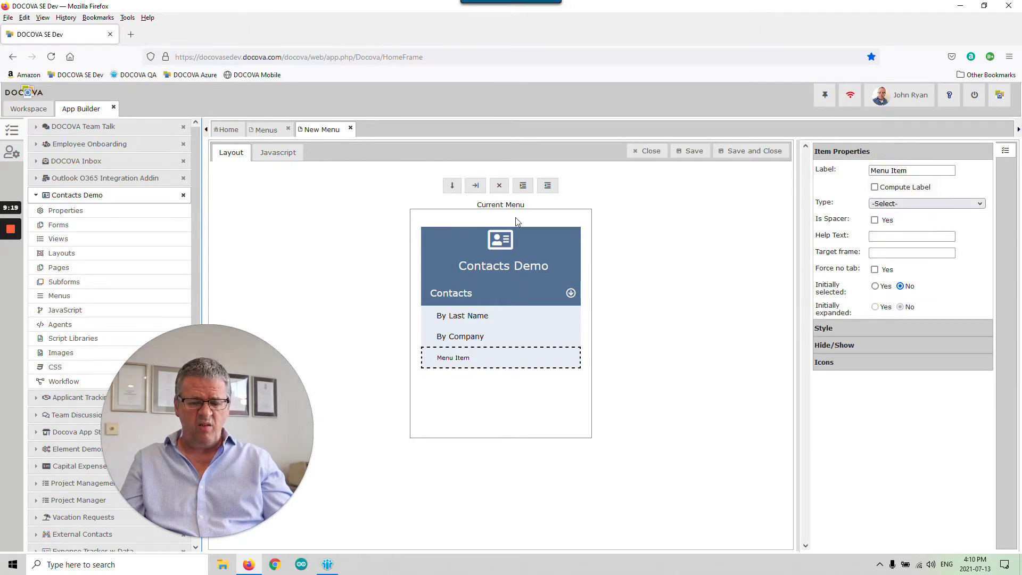
pyautogui.click(547, 189)
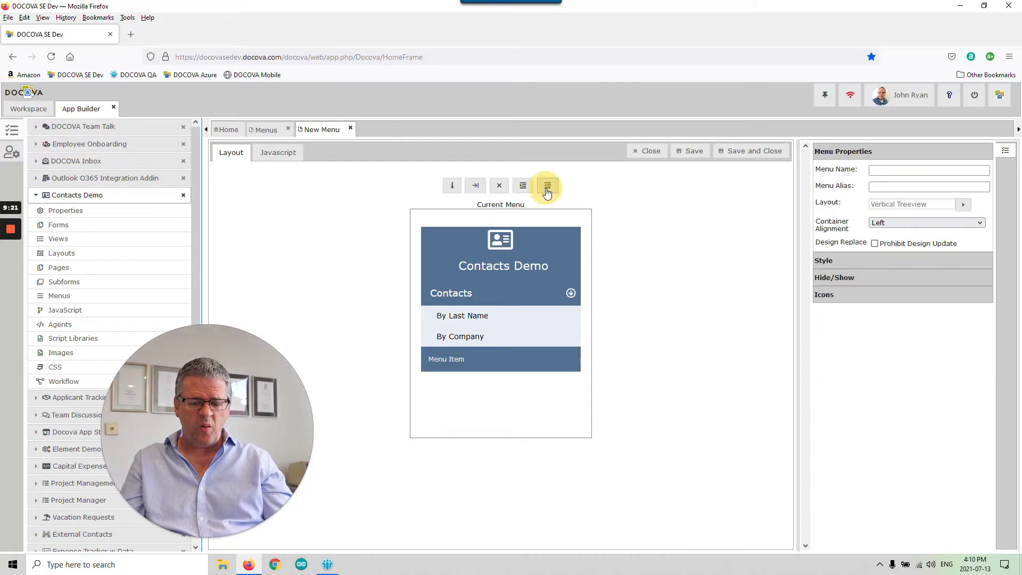
# - Give the new heading 18 px text like Contacts and label it 'Other Level'
pyautogui.click(494, 302)
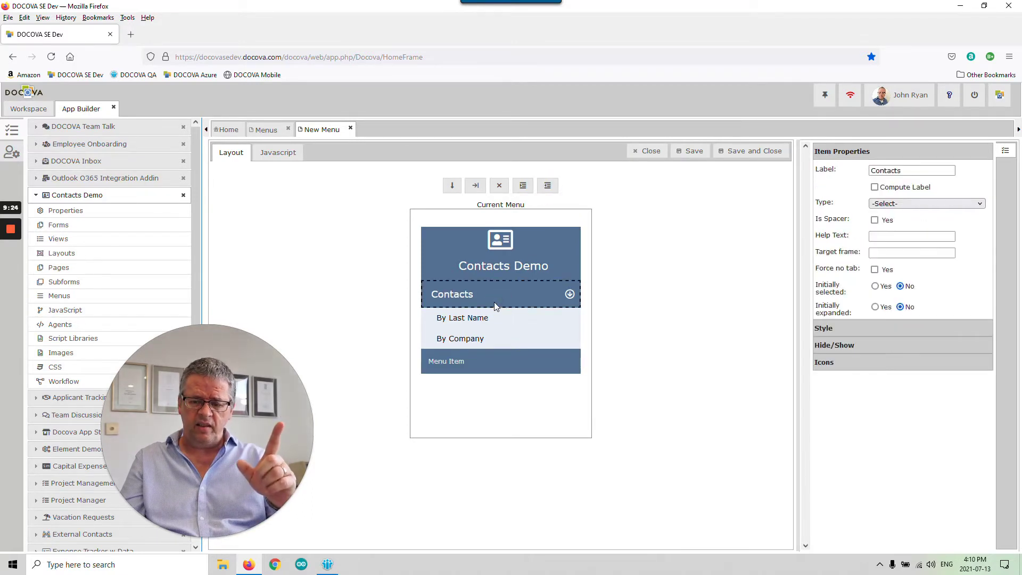
pyautogui.click(875, 334)
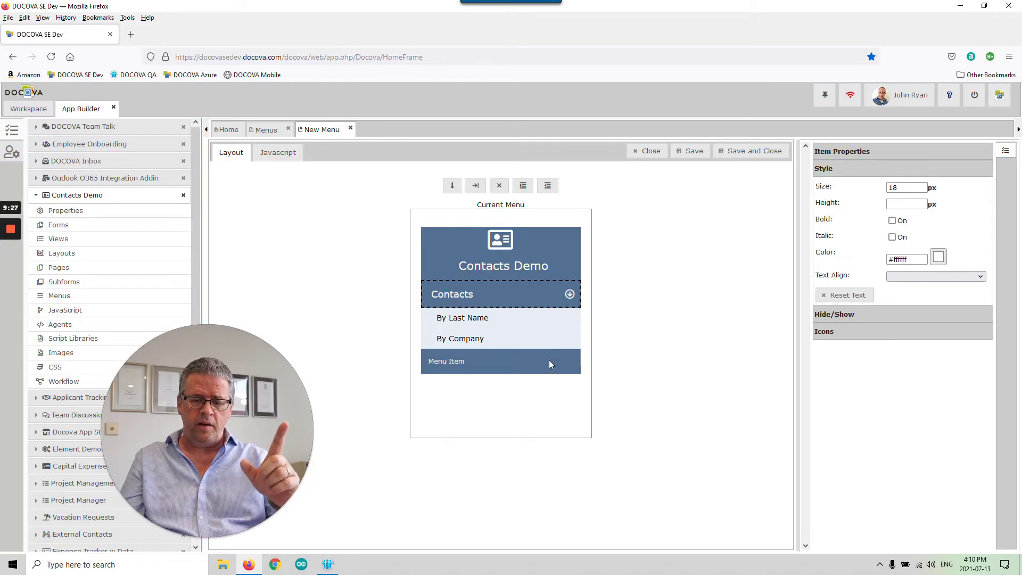
pyautogui.click(549, 364)
pyautogui.click(906, 187)
pyautogui.write('18')
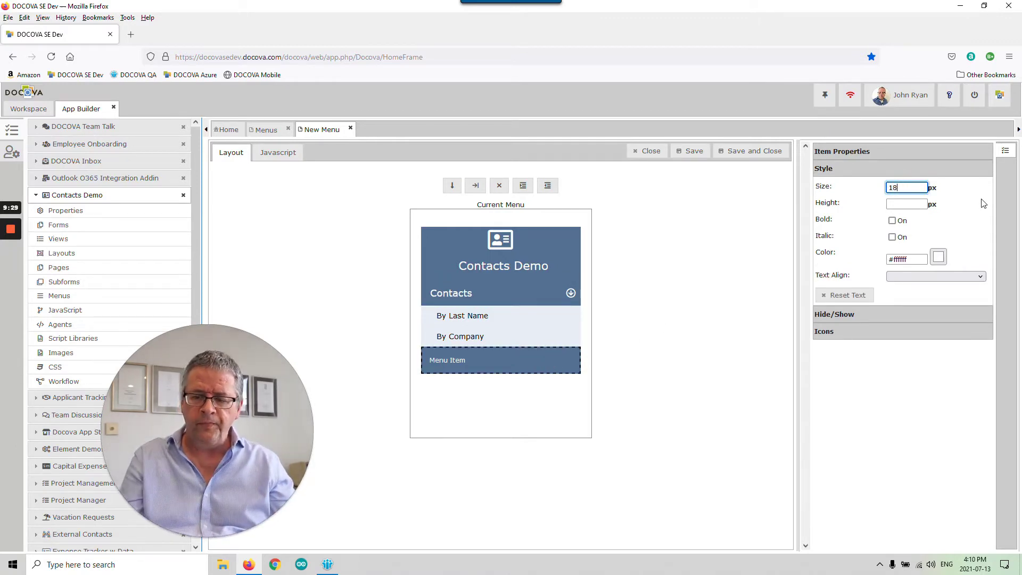
pyautogui.click(927, 168)
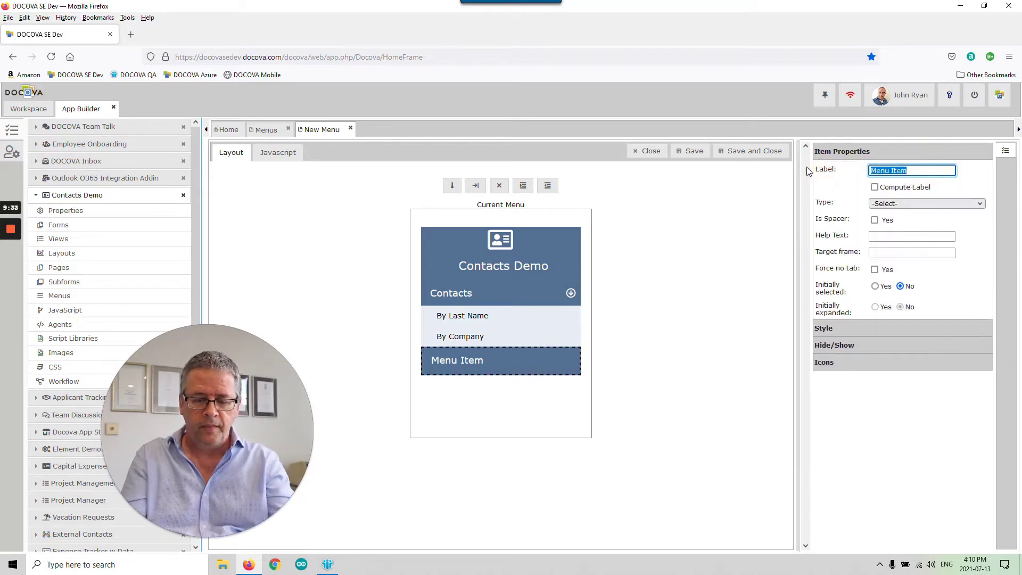
pyautogui.write('Other Level')
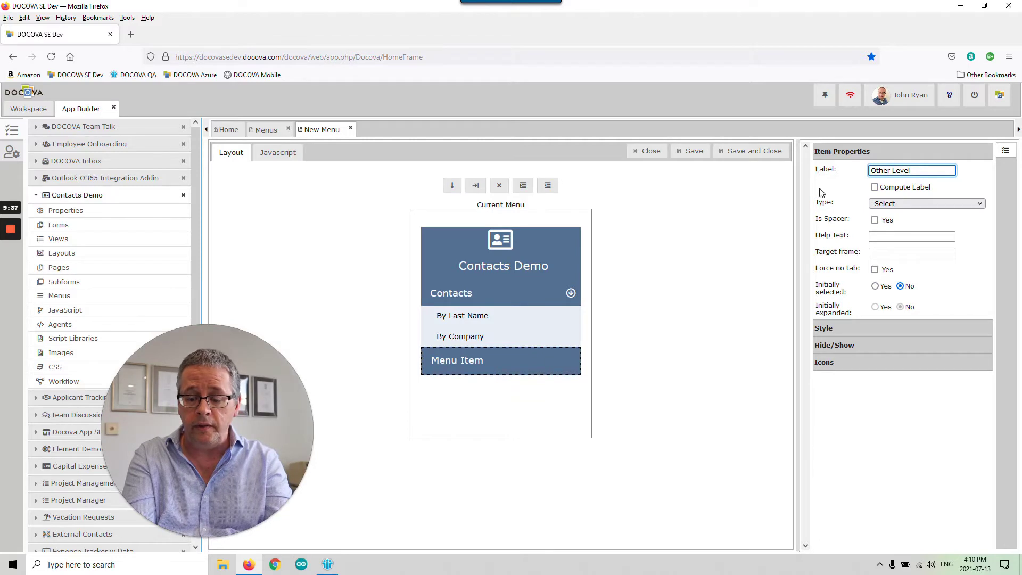
pyautogui.click(820, 192)
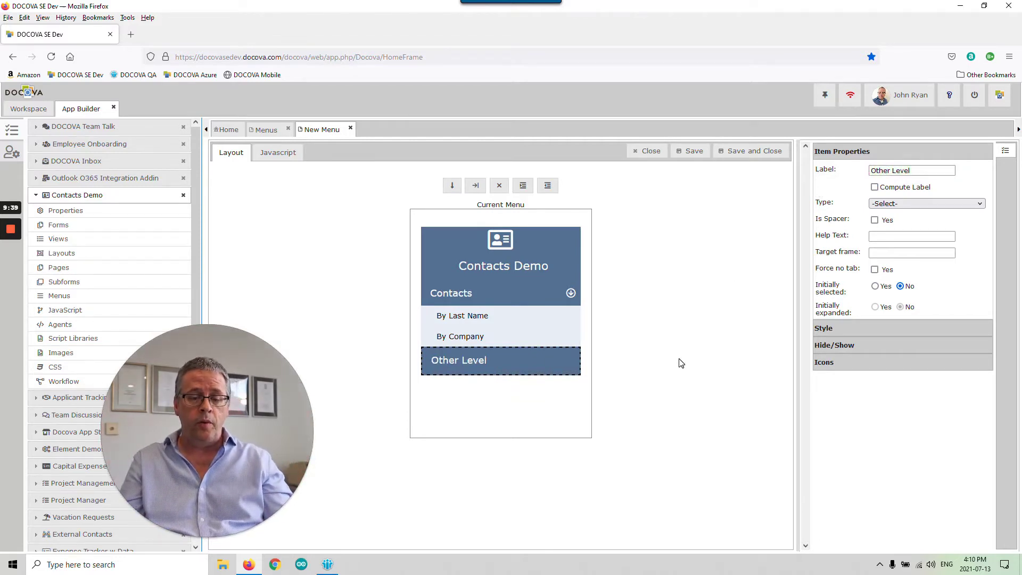
# - Add an entry nested under Other Level with a 14 px text size
pyautogui.click(453, 186)
pyautogui.click(503, 385)
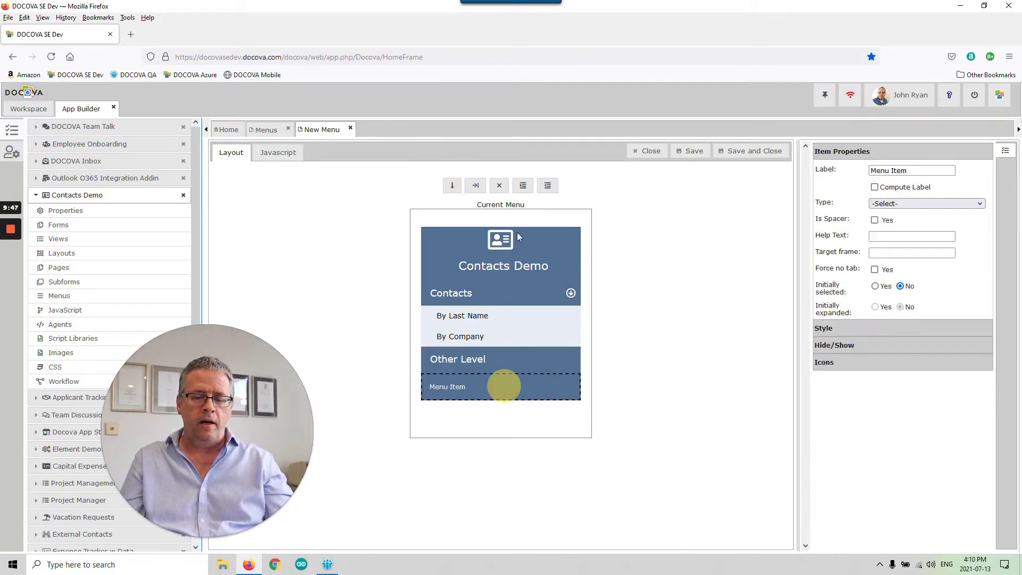
pyautogui.click(524, 186)
pyautogui.click(531, 388)
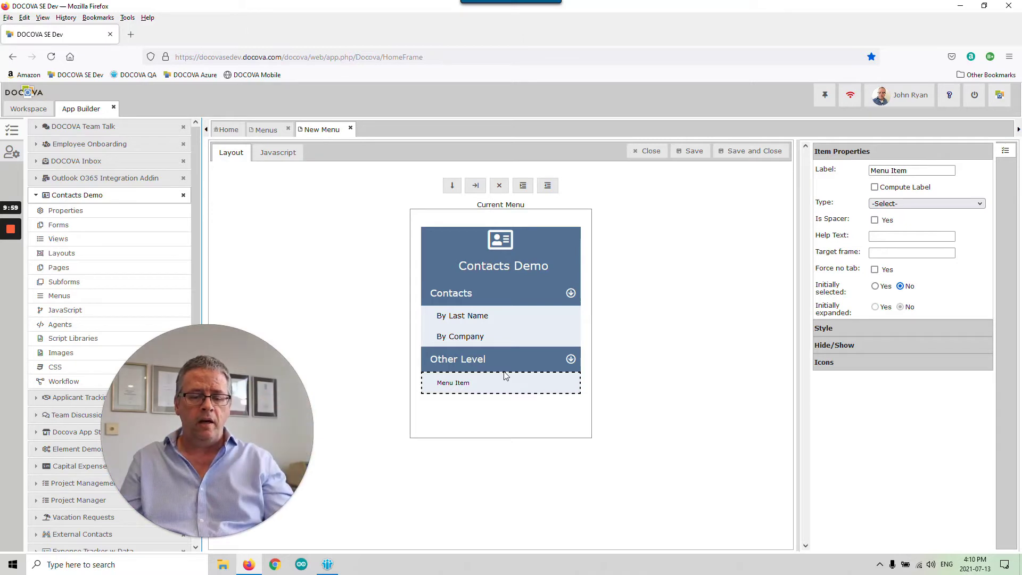
pyautogui.click(908, 326)
pyautogui.click(905, 188)
pyautogui.write('14')
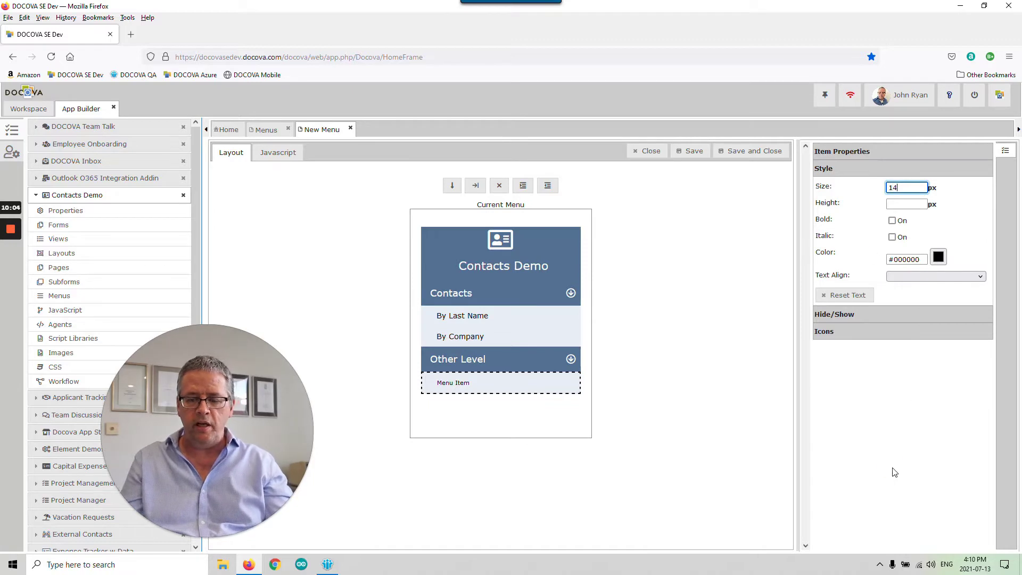
pyautogui.click(894, 471)
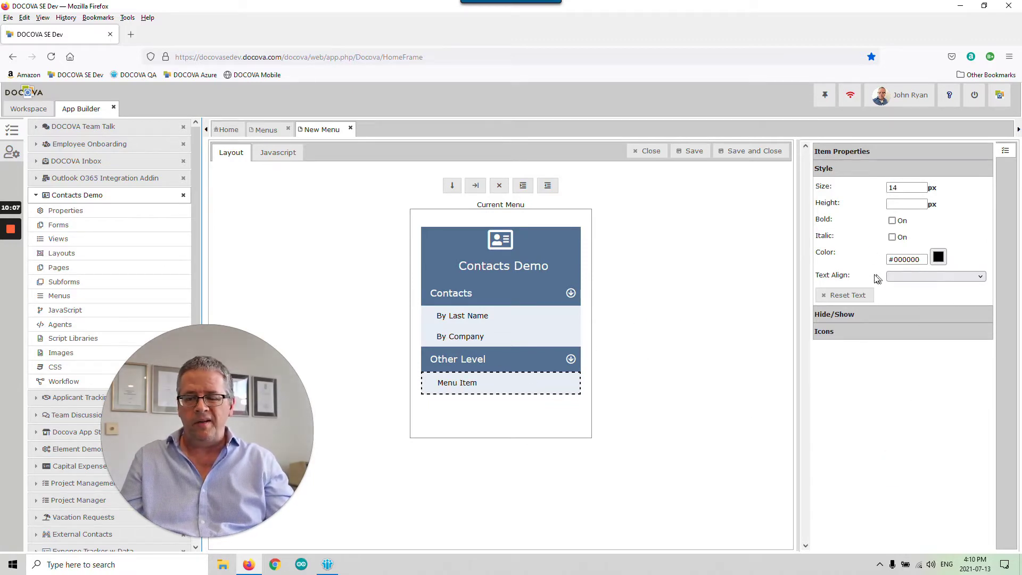
# - Label the nested entry 'Option 1'
pyautogui.click(879, 152)
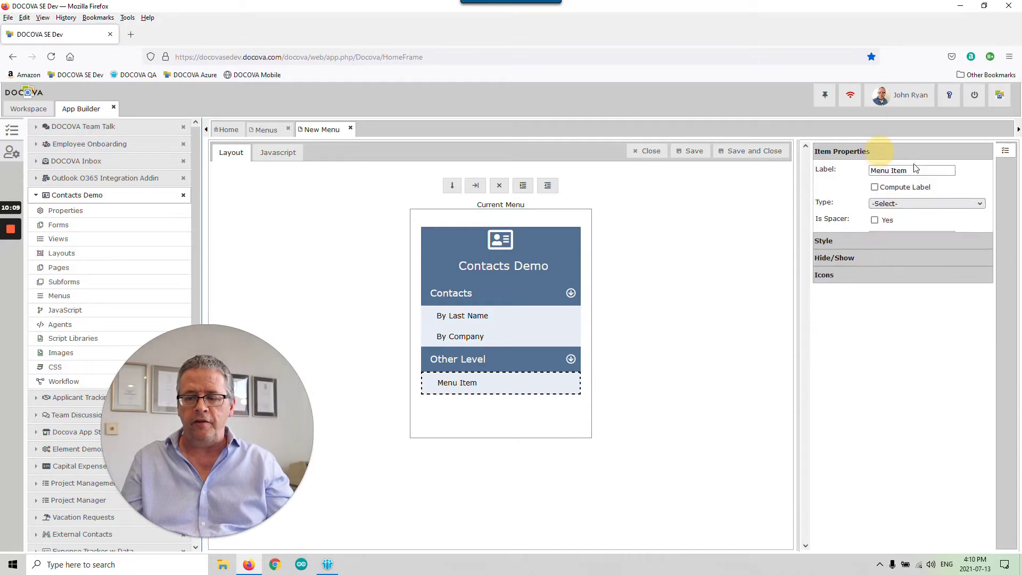
pyautogui.moveTo(917, 171); pyautogui.dragTo(843, 172)
pyautogui.write('Option')
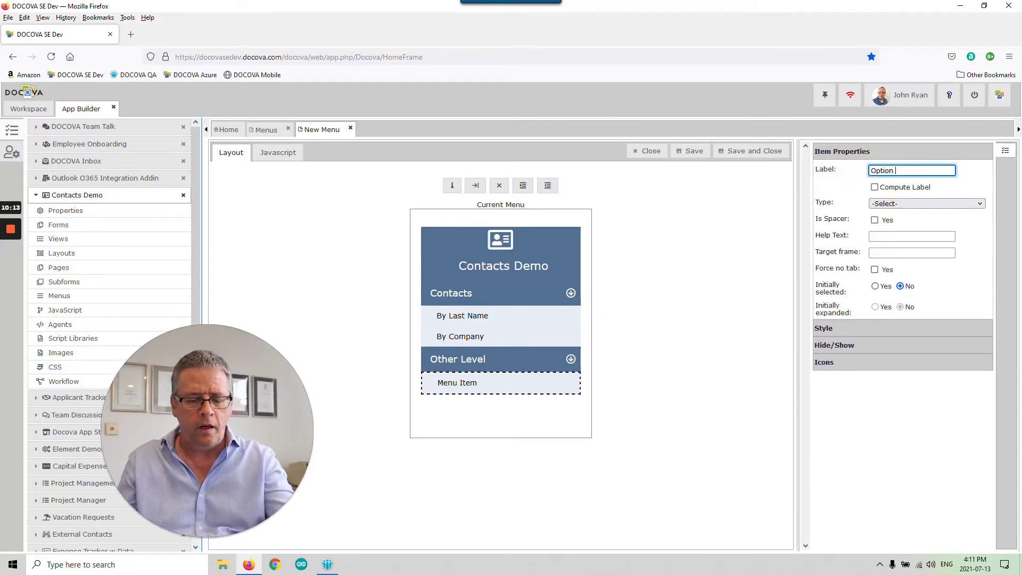
pyautogui.write(' 1')
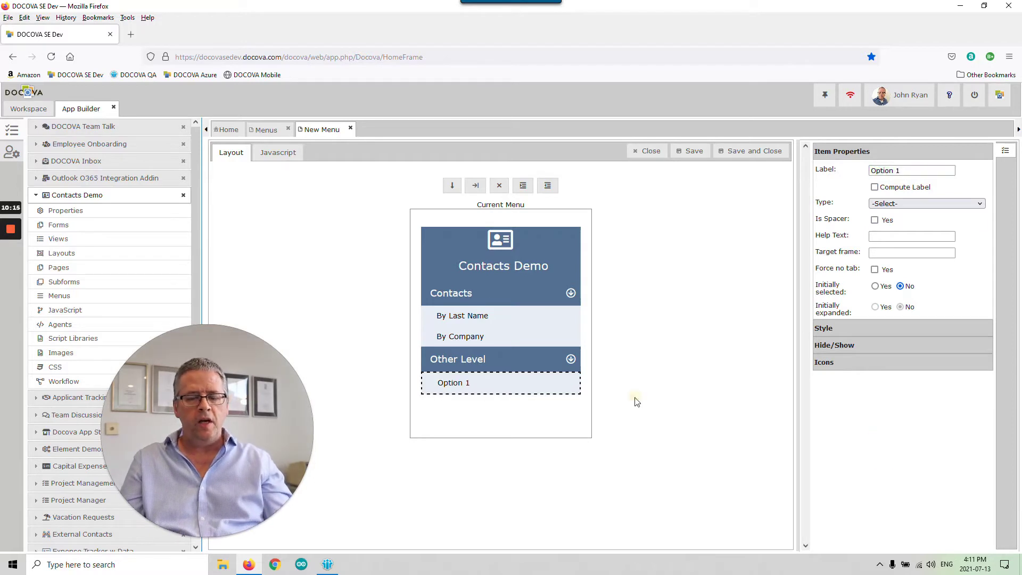
pyautogui.click(637, 393)
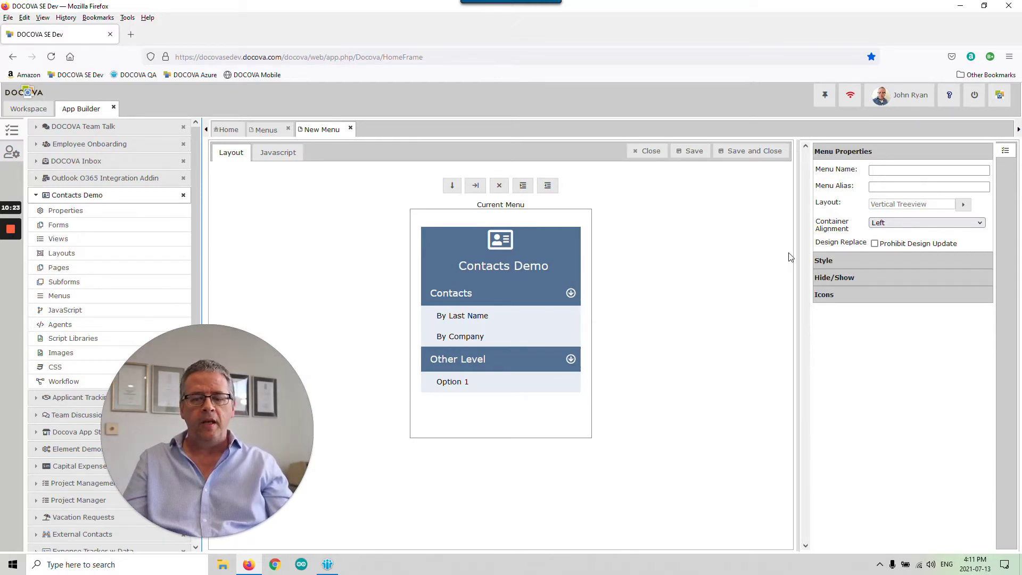
# - Name the menu 'MainMenu', then save, close and confirm it
pyautogui.click(896, 169)
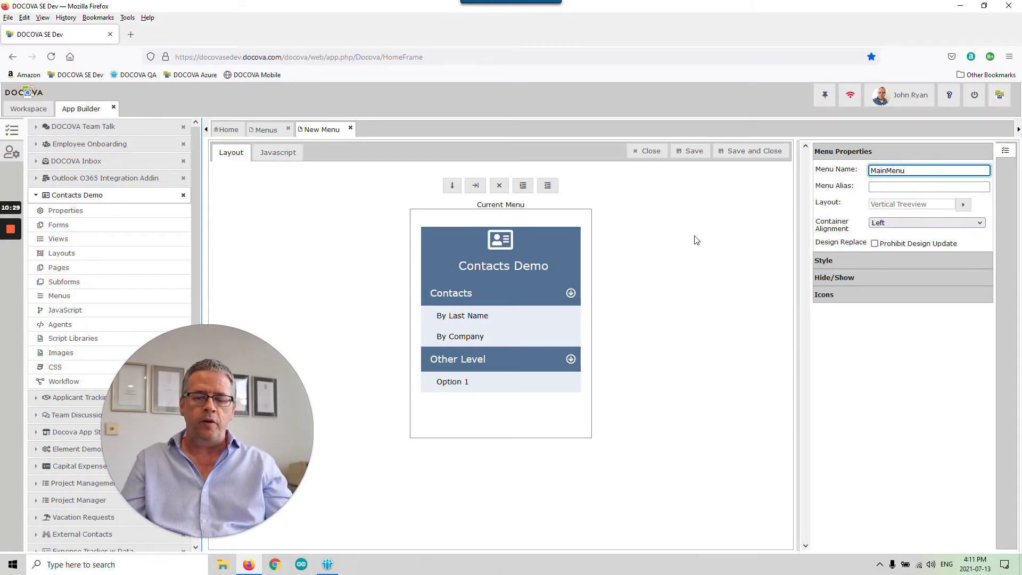
pyautogui.click(750, 150)
pyautogui.click(572, 182)
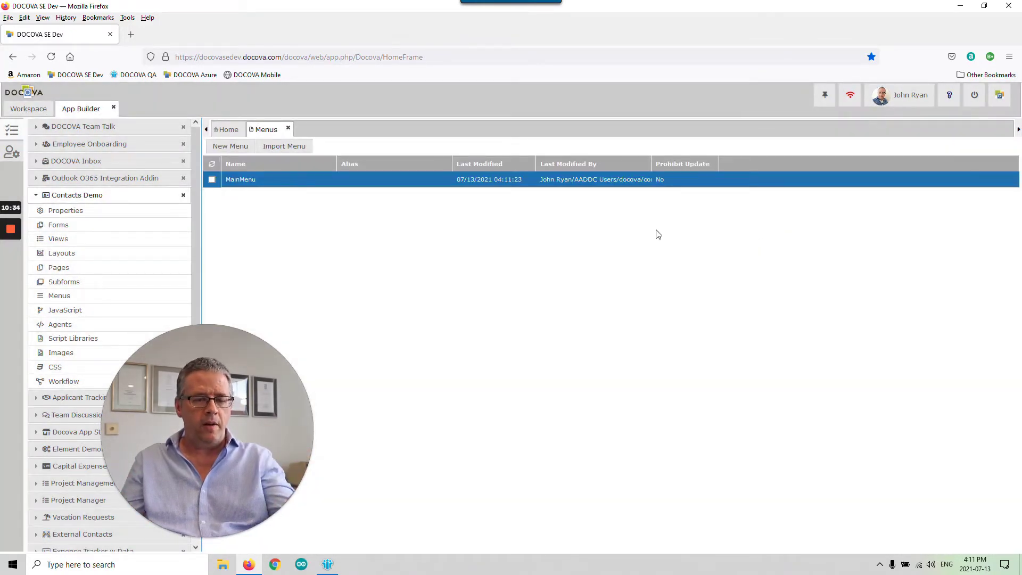
# - Reopen MainMenu to check it, close it, and show the Contacts Demo Layouts list
pyautogui.doubleClick(344, 180)
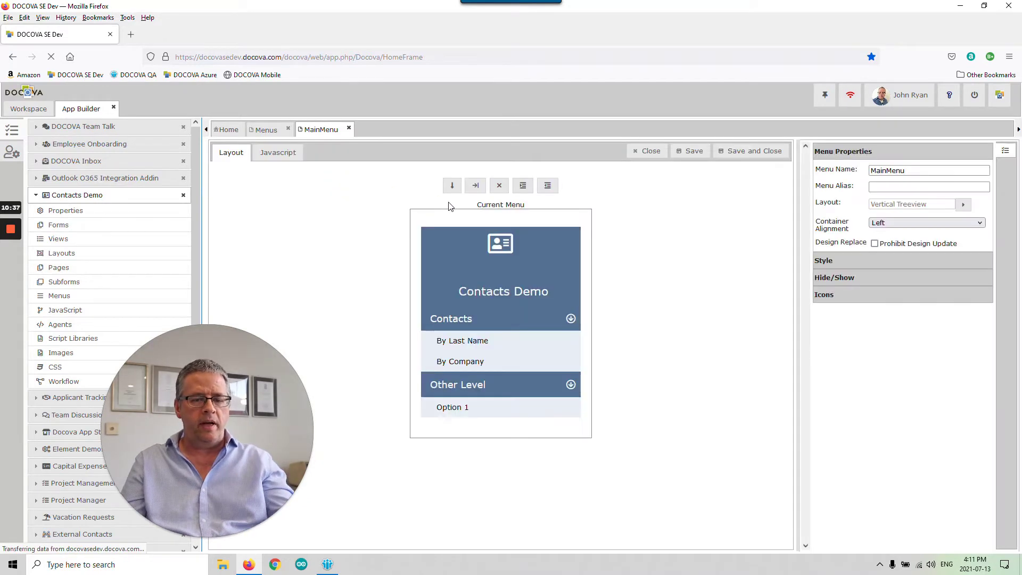
pyautogui.click(348, 129)
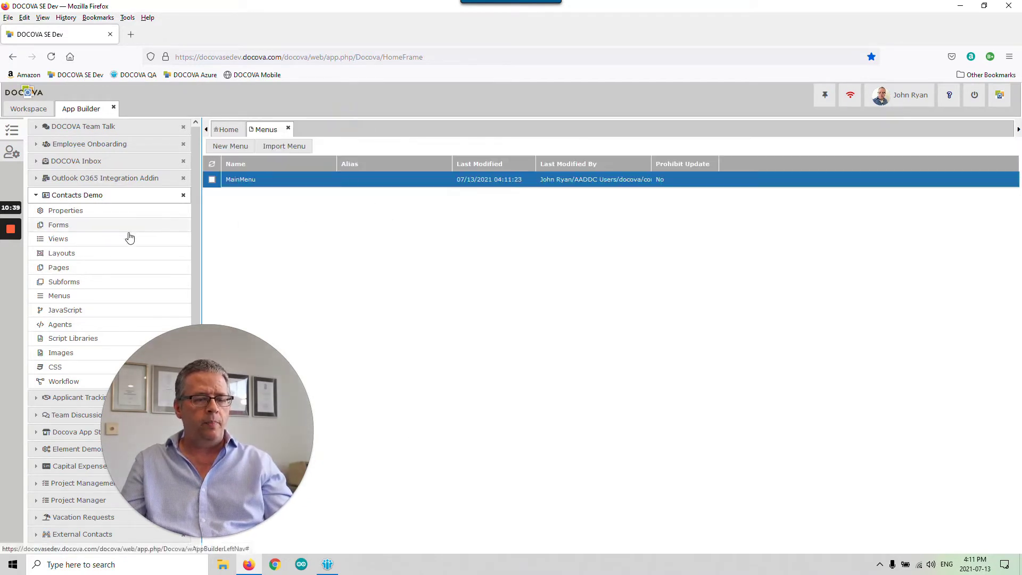
pyautogui.click(125, 259)
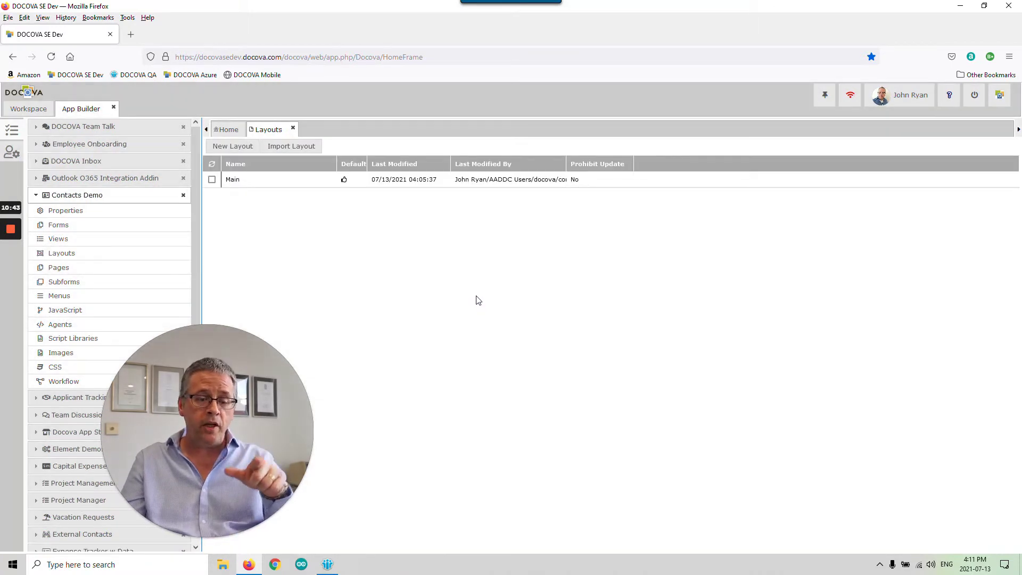
# - Open the Main layout, narrow the left frame and widen the right frame to fill the space
pyautogui.click(413, 181)
pyautogui.doubleClick(413, 181)
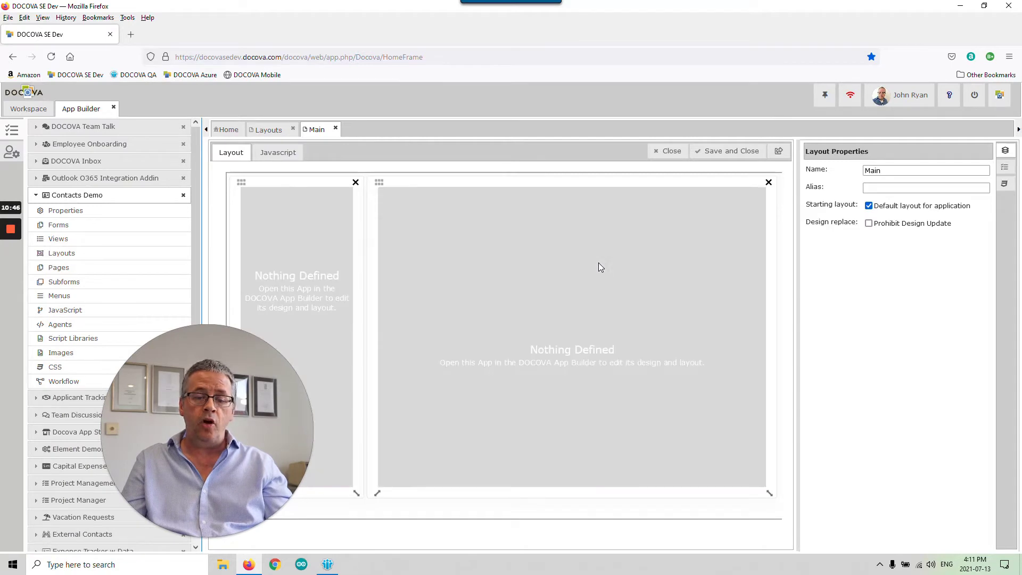
pyautogui.click(323, 253)
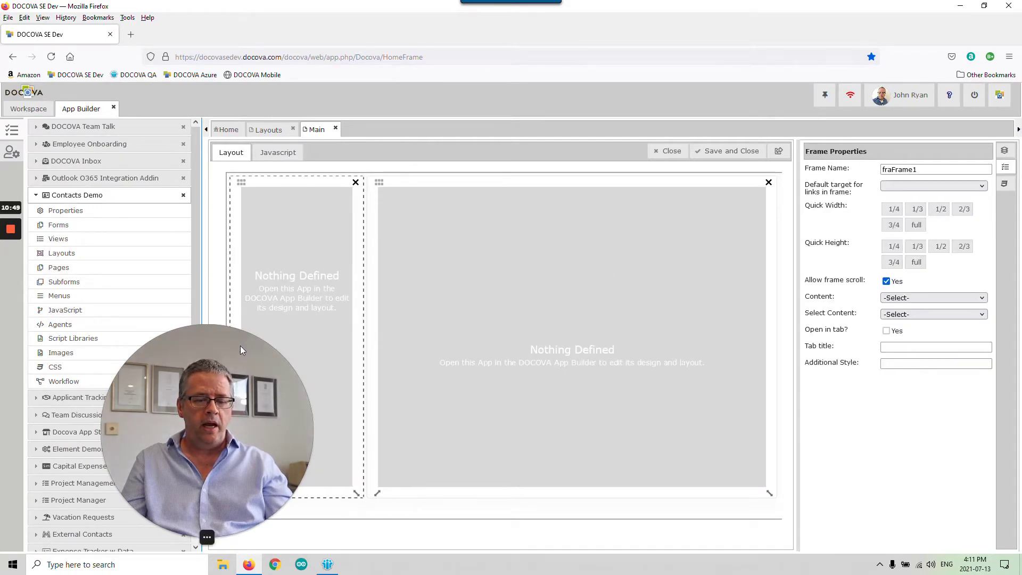
pyautogui.moveTo(357, 490); pyautogui.dragTo(320, 485)
pyautogui.click(487, 353)
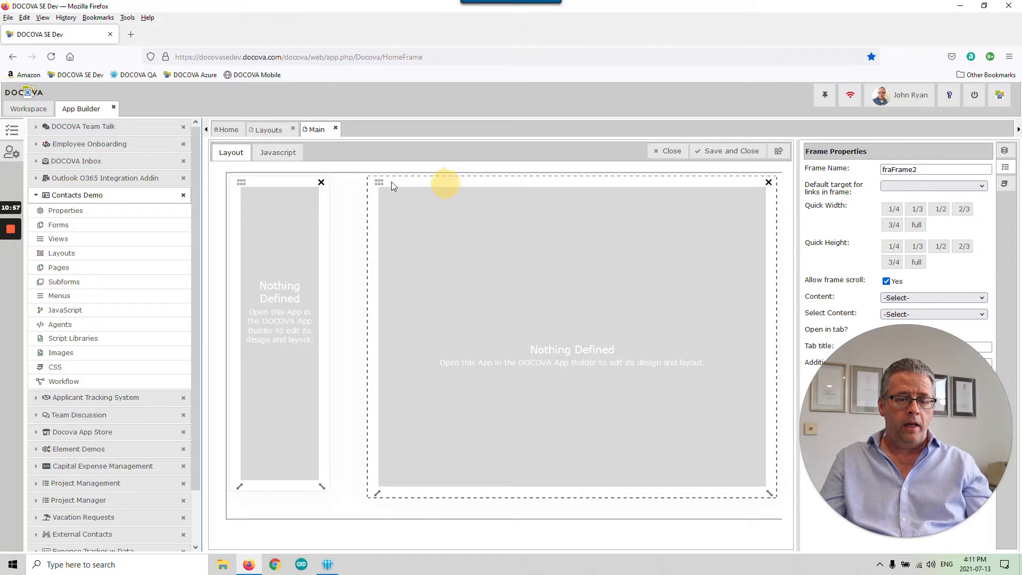
pyautogui.moveTo(383, 180); pyautogui.dragTo(349, 180)
pyautogui.moveTo(735, 493); pyautogui.dragTo(770, 491)
# - Make the left frame taller and set its default link target to fraFrame2
pyautogui.click(305, 449)
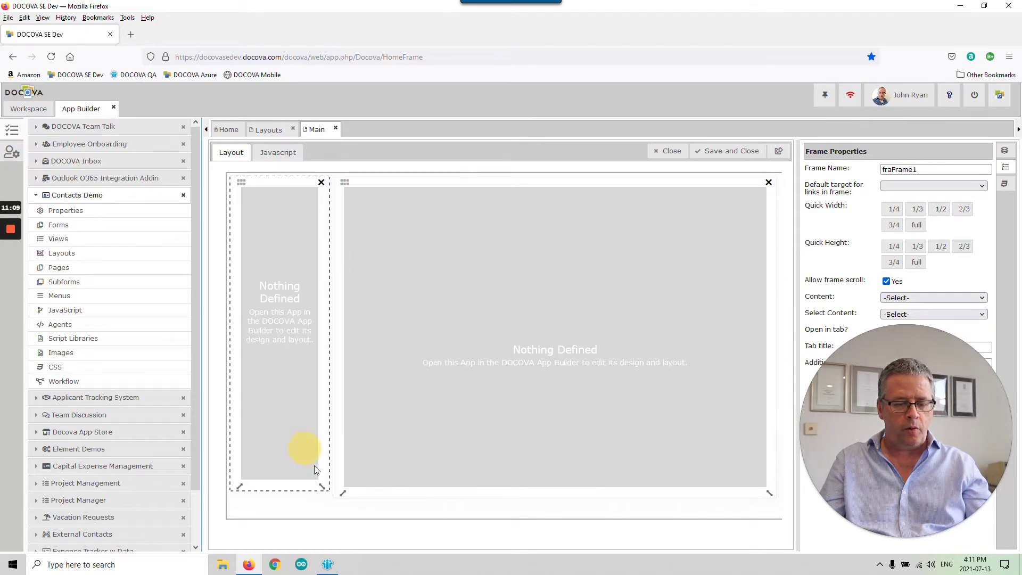
pyautogui.moveTo(320, 486); pyautogui.dragTo(321, 494)
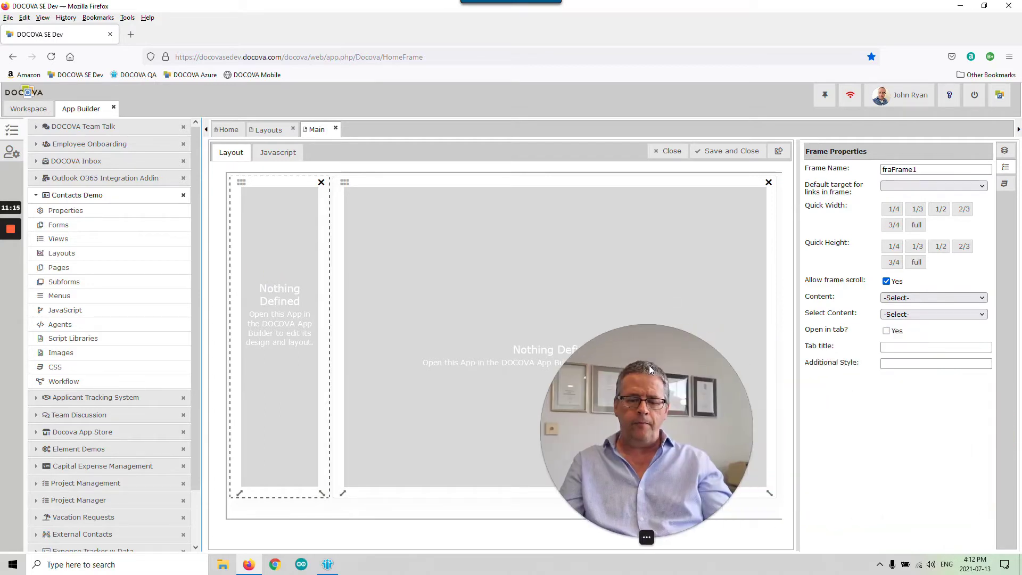
pyautogui.click(888, 186)
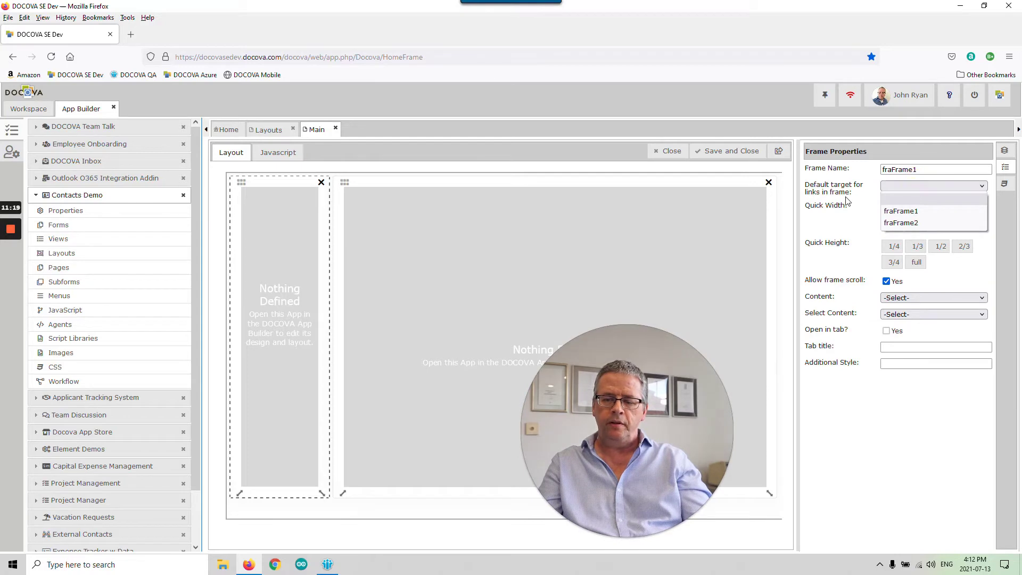
pyautogui.click(903, 222)
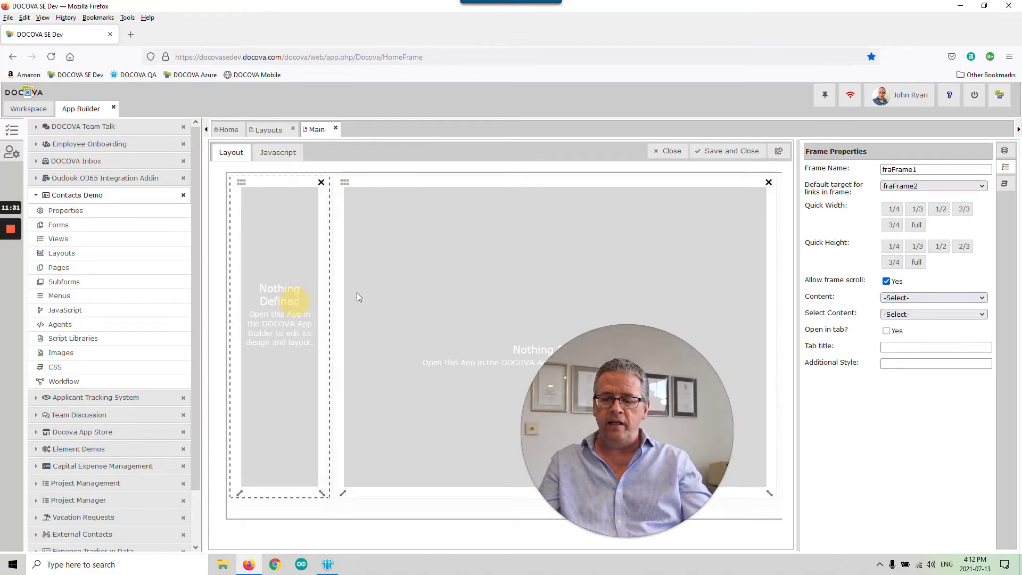
# - Set the left frame's content to Menu showing MainMenu, then save and close the layout
pyautogui.click(938, 297)
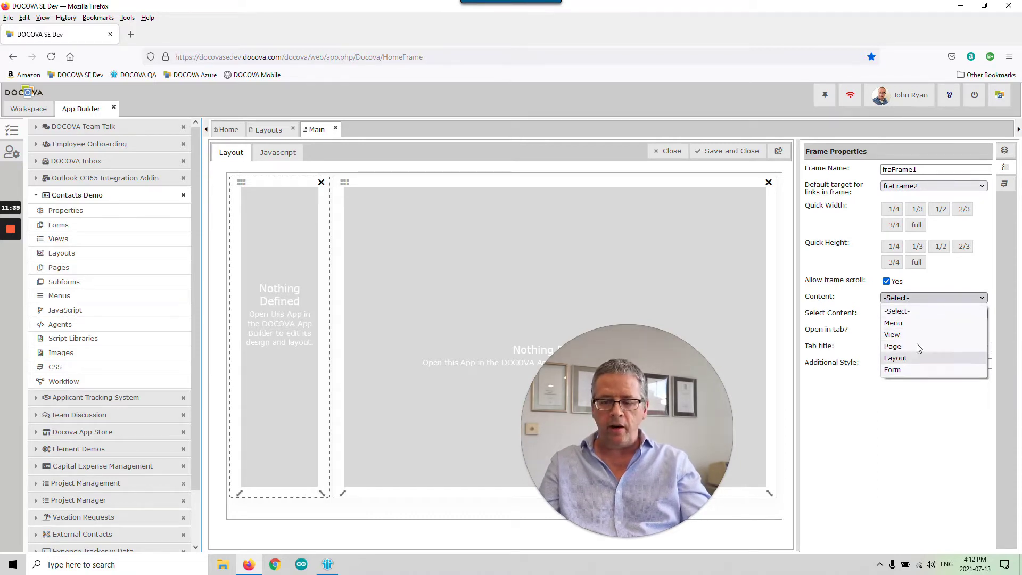
pyautogui.click(912, 323)
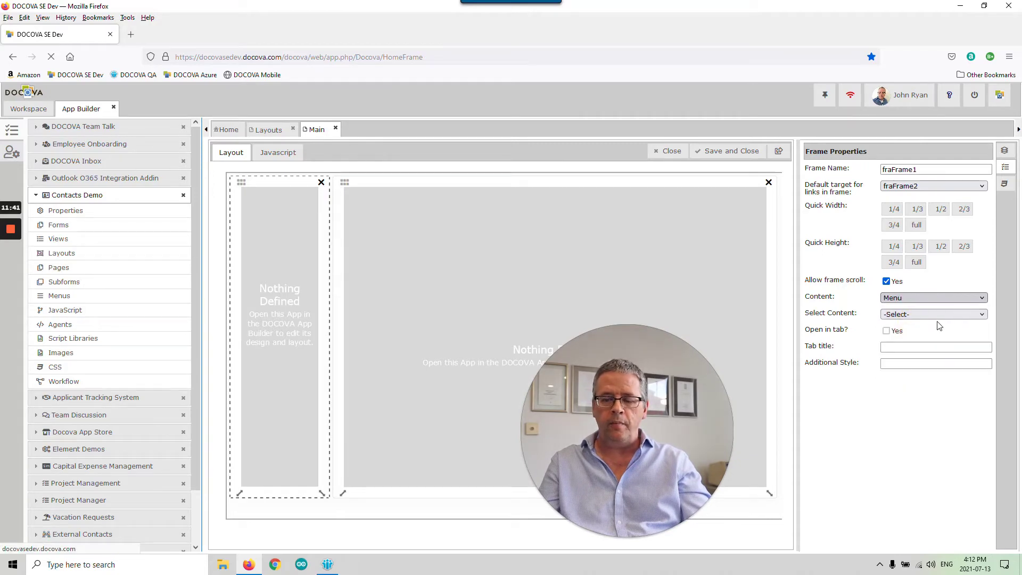
pyautogui.click(926, 315)
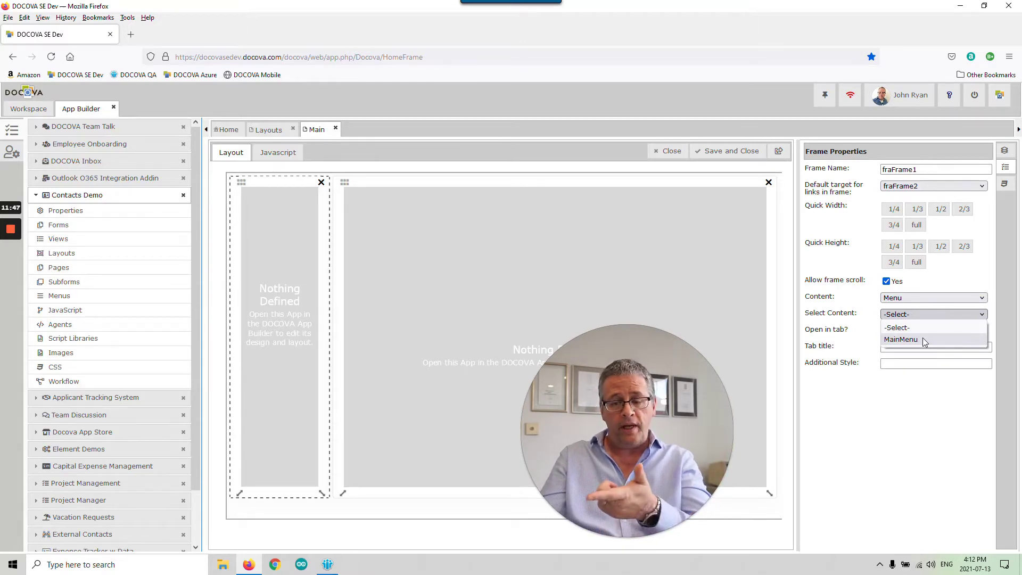
pyautogui.click(922, 339)
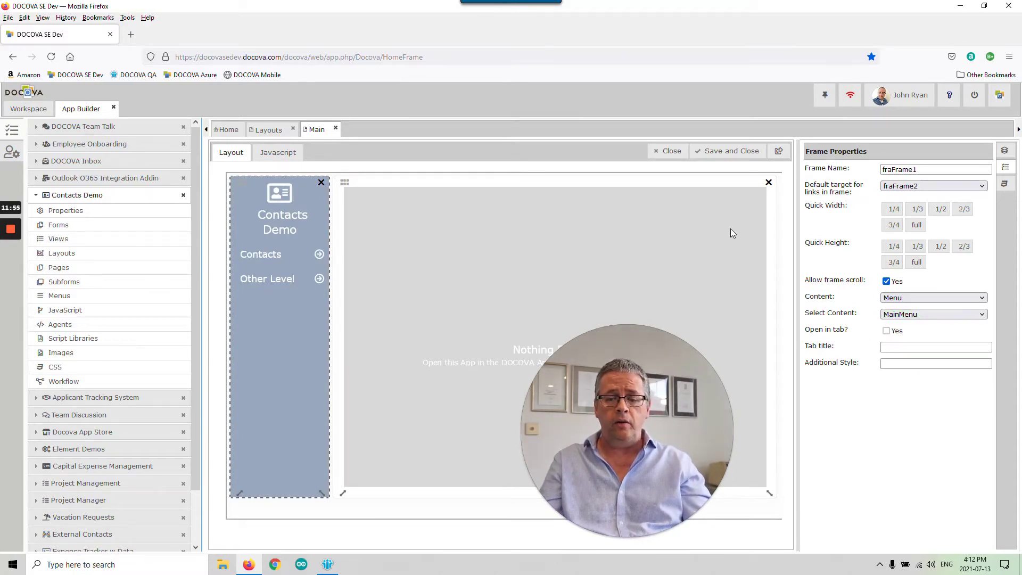
pyautogui.click(727, 154)
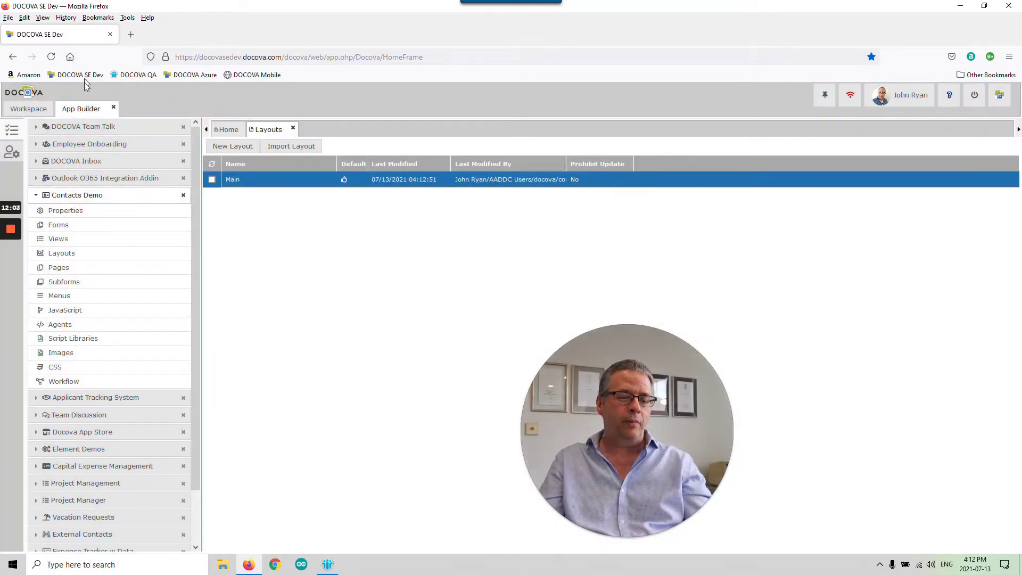
# - Launch Contacts Demo and expand Contacts and Other Level to check the new menu
pyautogui.click(31, 111)
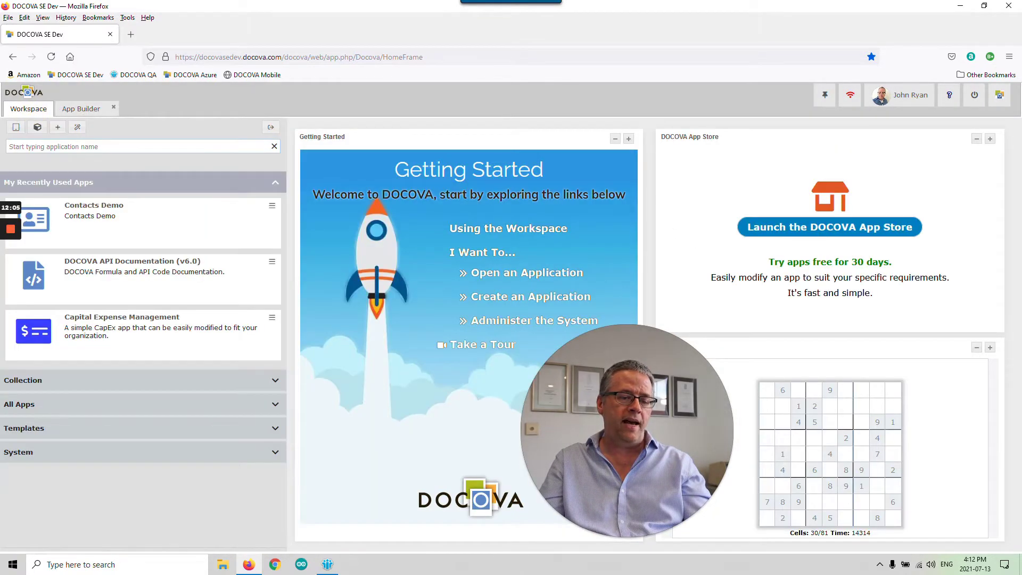
pyautogui.click(122, 216)
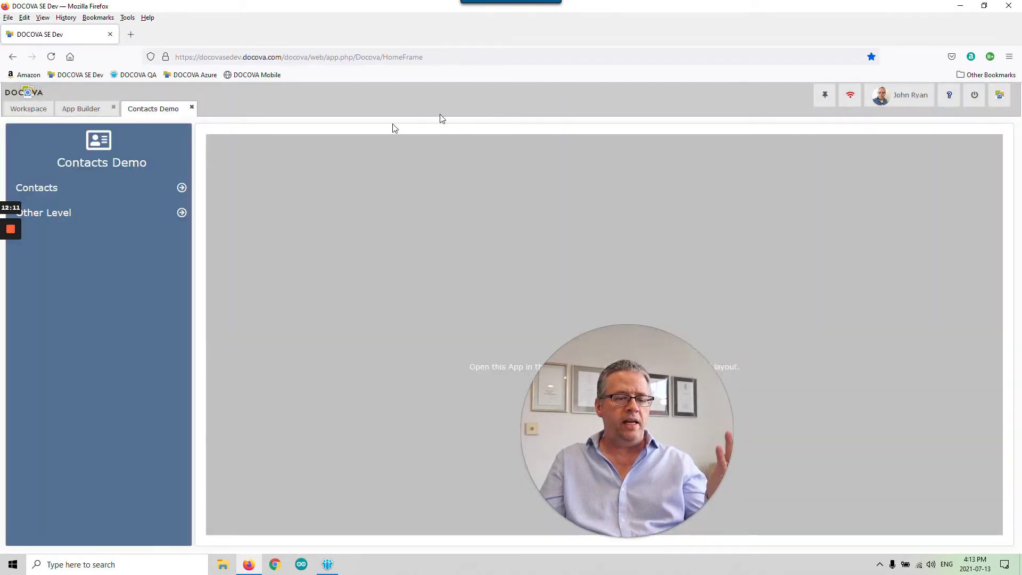
pyautogui.click(138, 191)
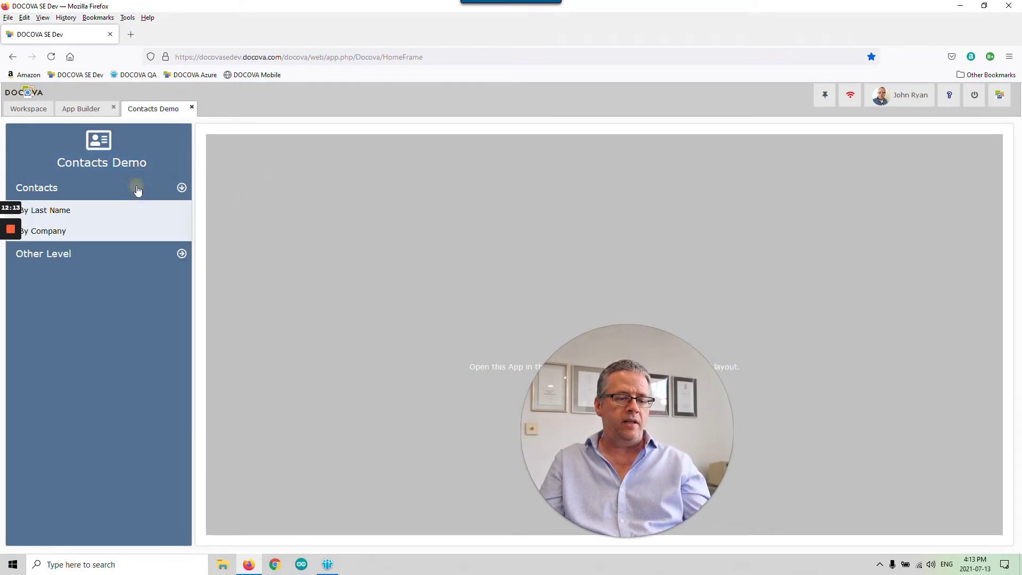
pyautogui.click(141, 256)
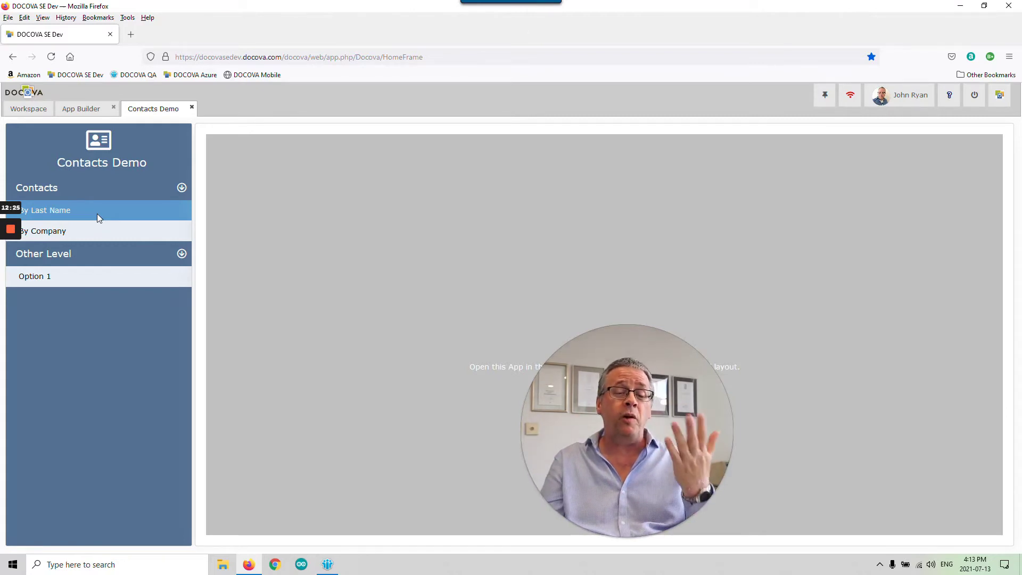
pyautogui.click(192, 107)
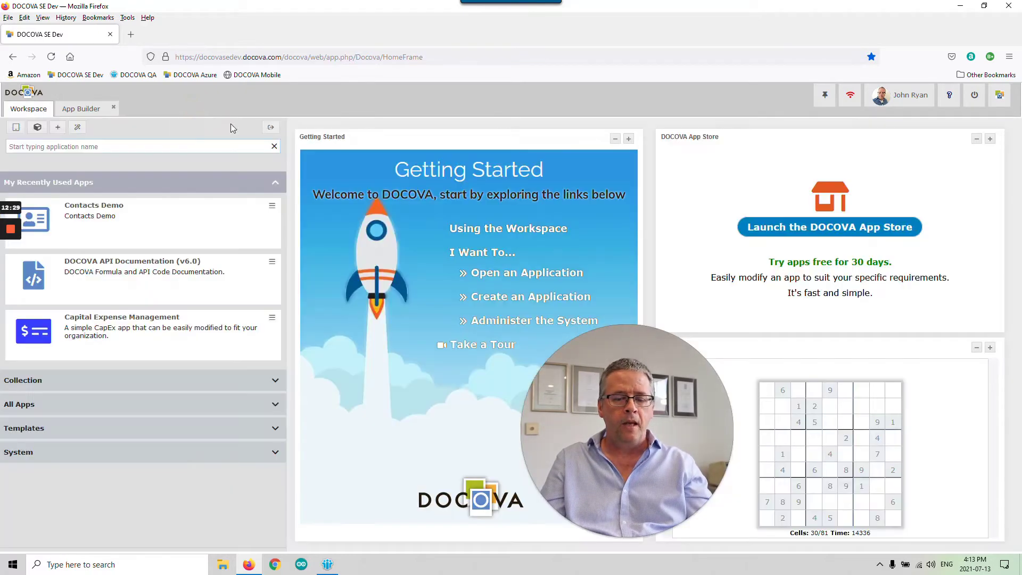
# - Return to App Builder, open the Contacts Demo Forms list, and start a New Form
pyautogui.click(81, 108)
pyautogui.click(85, 225)
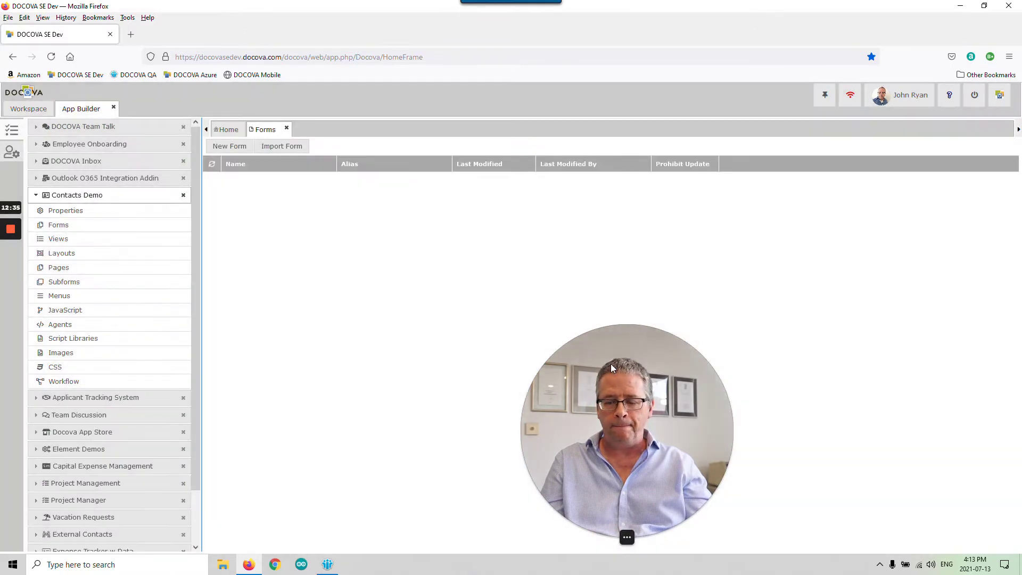
pyautogui.moveTo(627, 367); pyautogui.dragTo(775, 353)
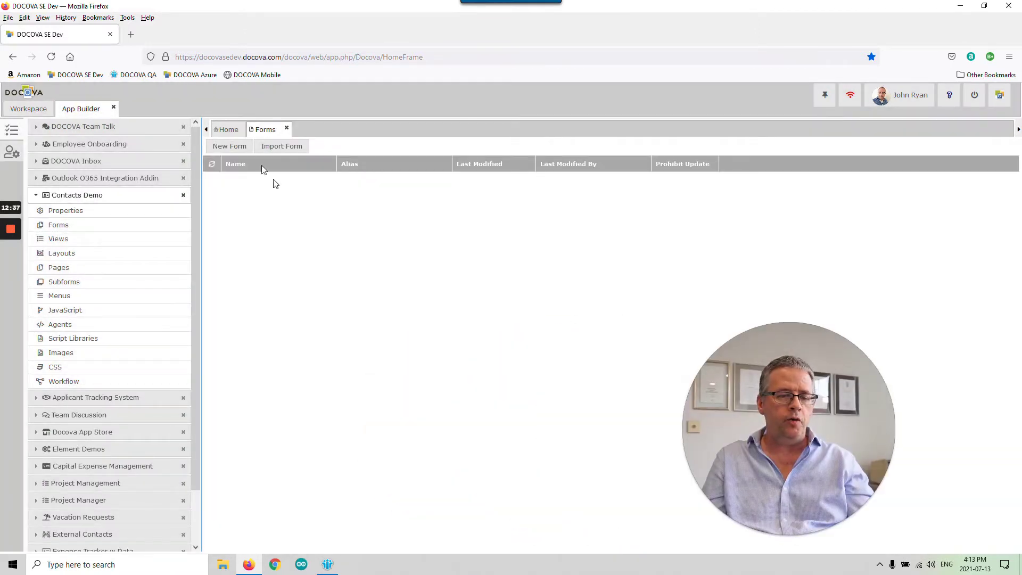
pyautogui.click(230, 148)
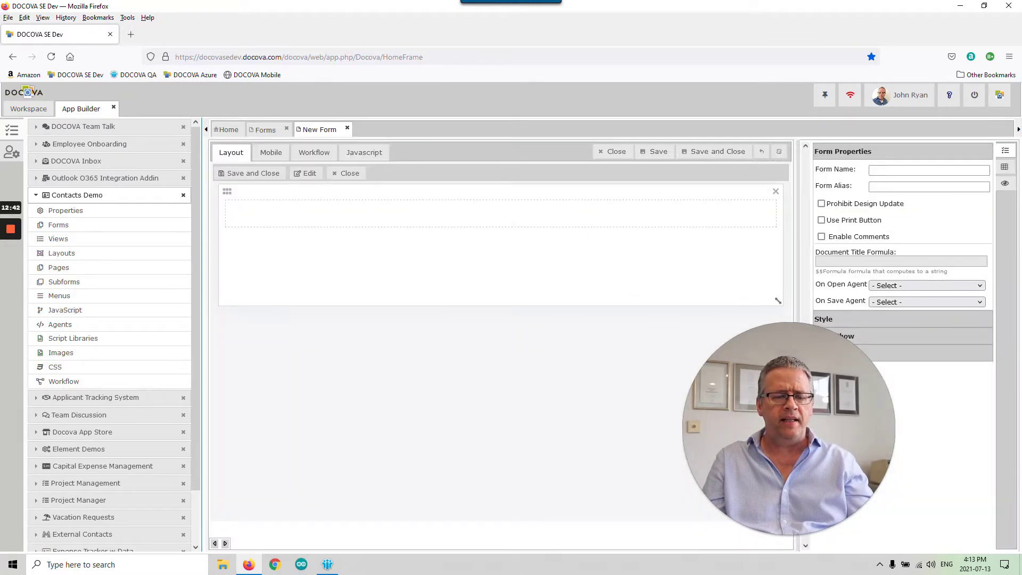
# - Type the heading 'Contacts' on the form's first line, followed by two blank lines
pyautogui.click(414, 208)
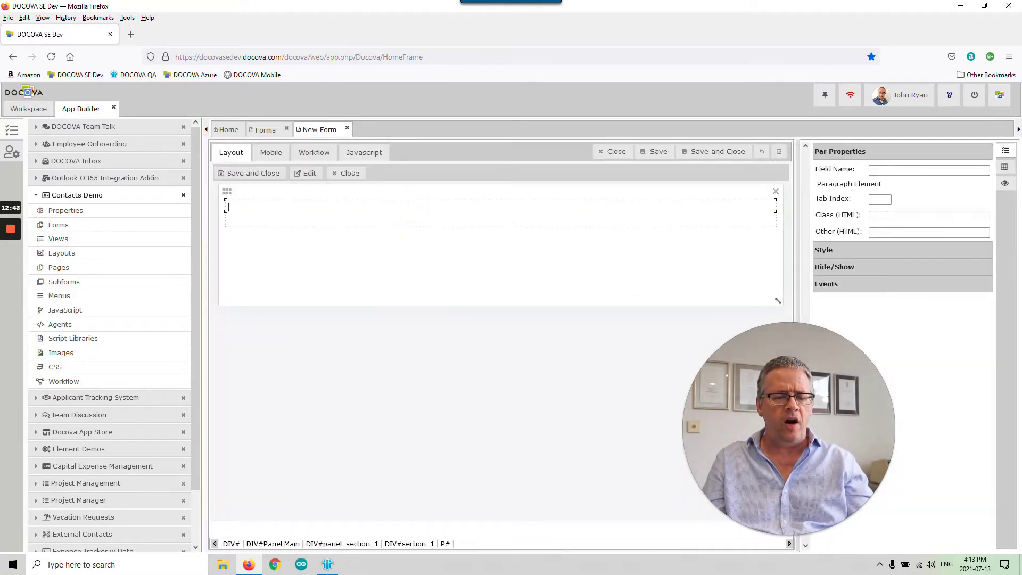
pyautogui.write('C')
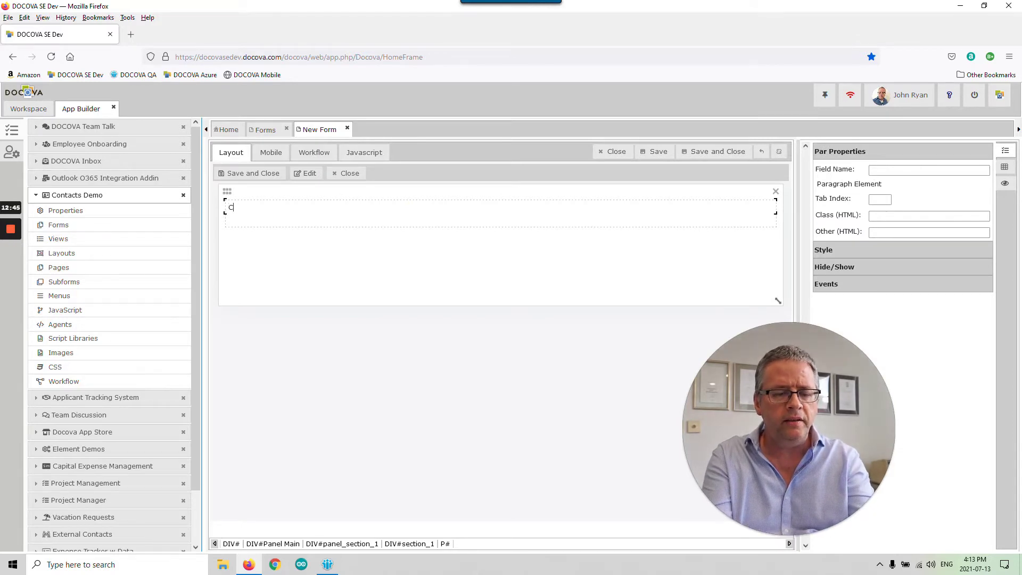
pyautogui.write('ontat')
pyautogui.write('ts')
pyautogui.press('Return')
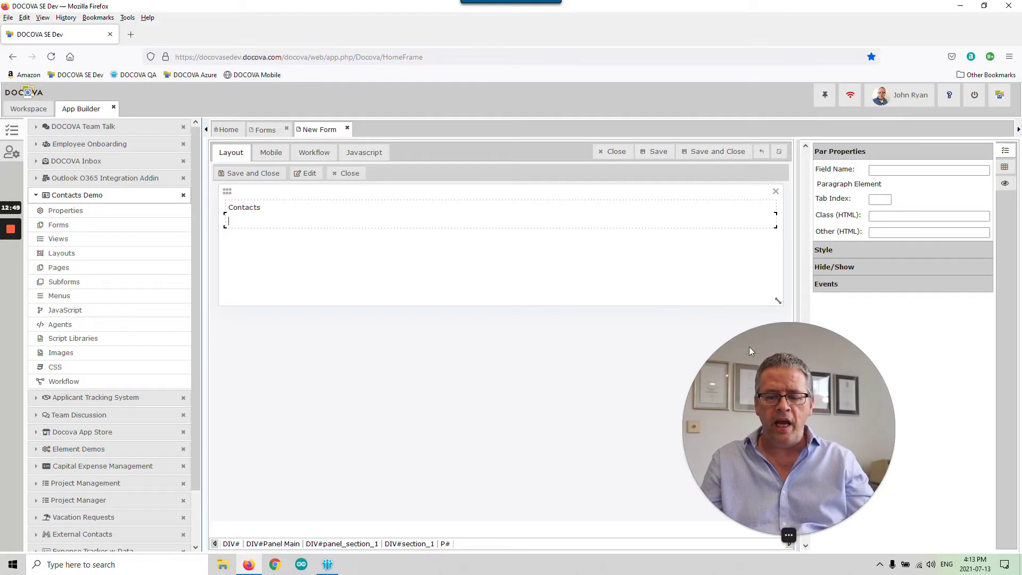
pyautogui.press('Return')
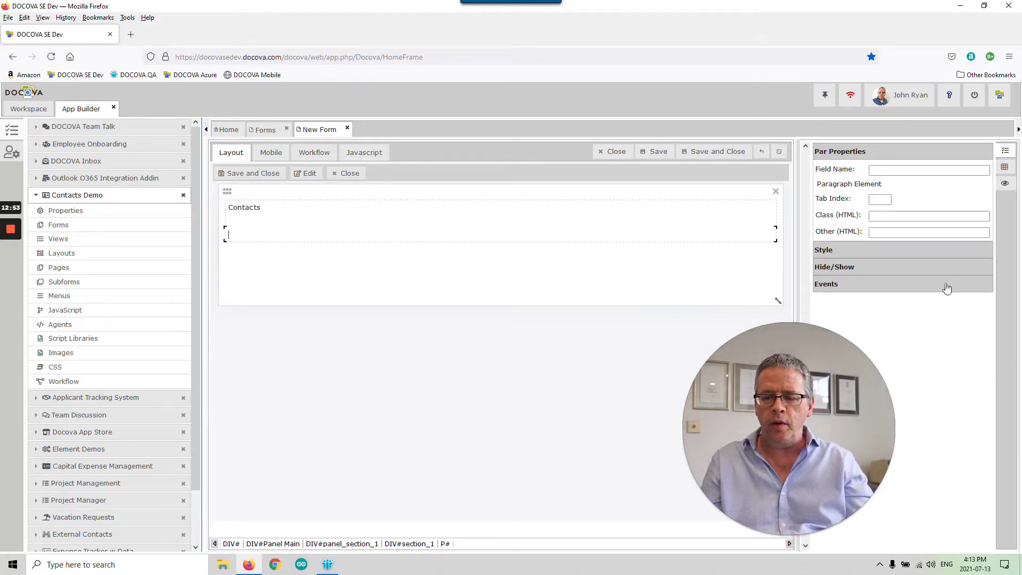
# - Enter 'Contacts' as the Form Name in the form's properties
pyautogui.click(901, 170)
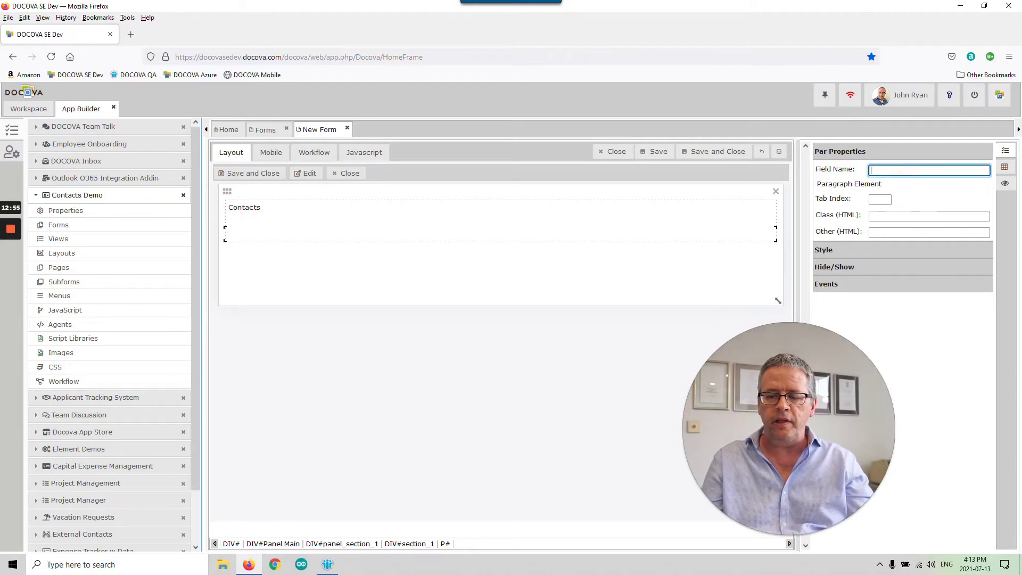
pyautogui.click(526, 384)
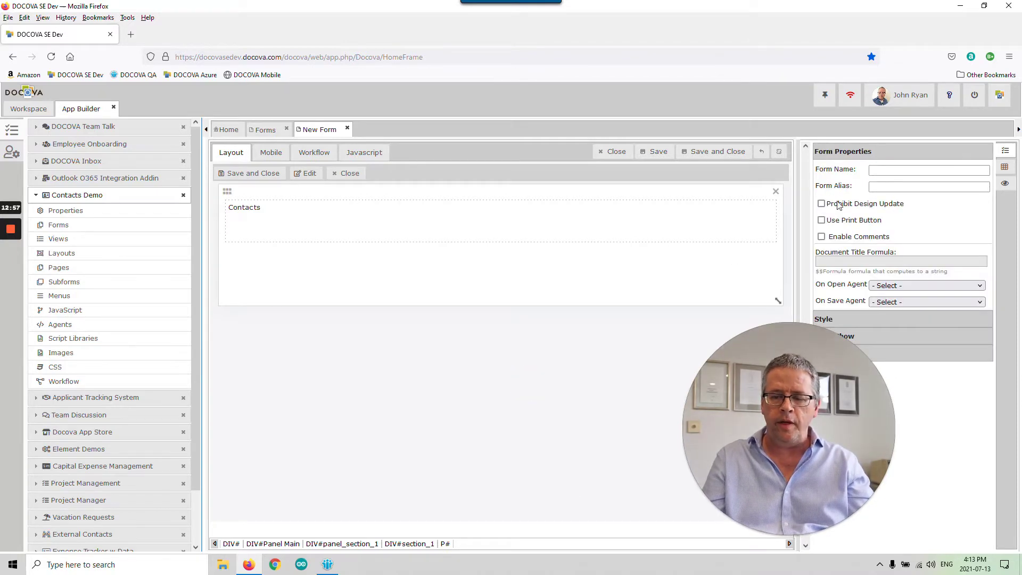
pyautogui.click(886, 170)
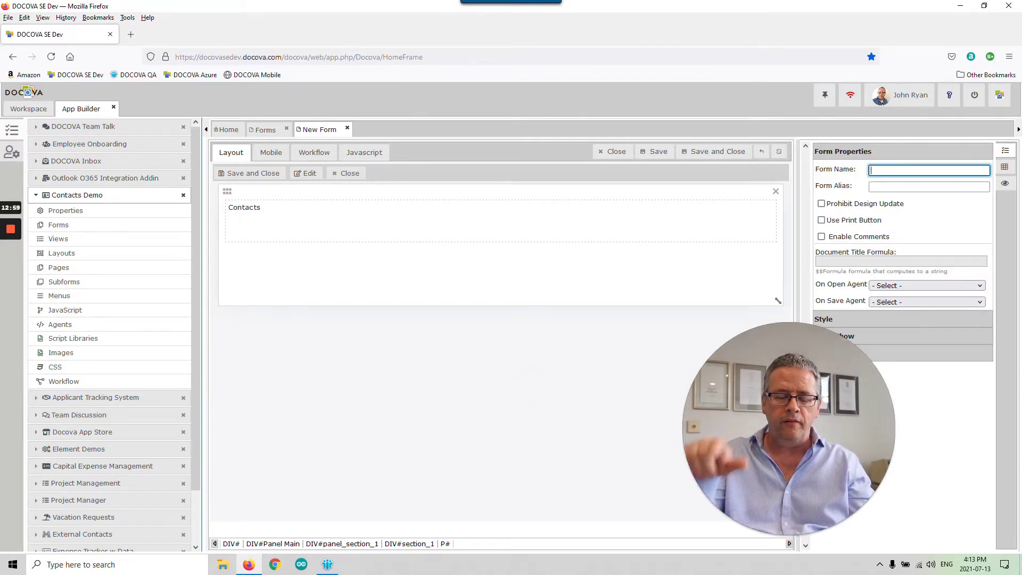
pyautogui.write('Contacts')
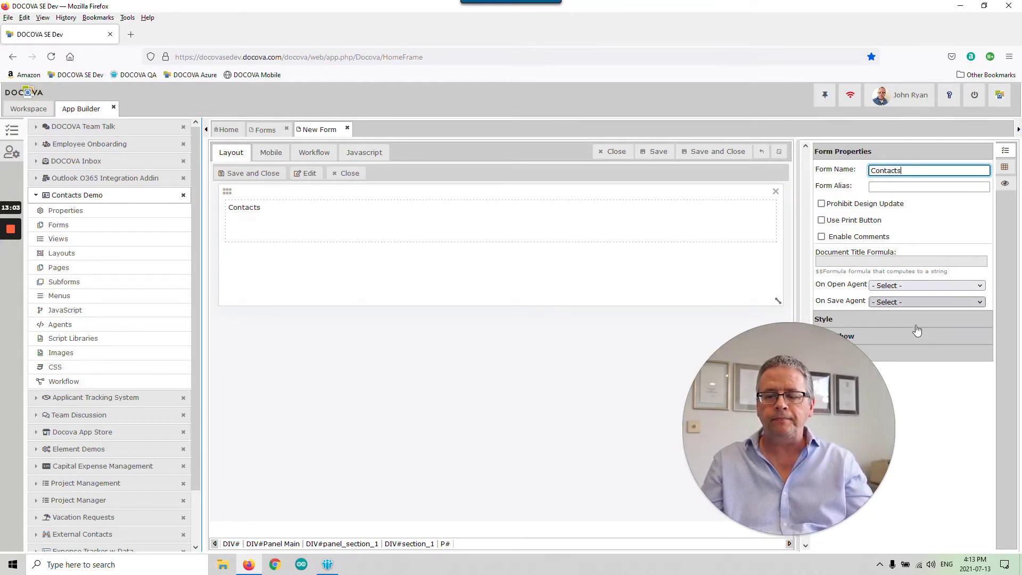
pyautogui.click(935, 222)
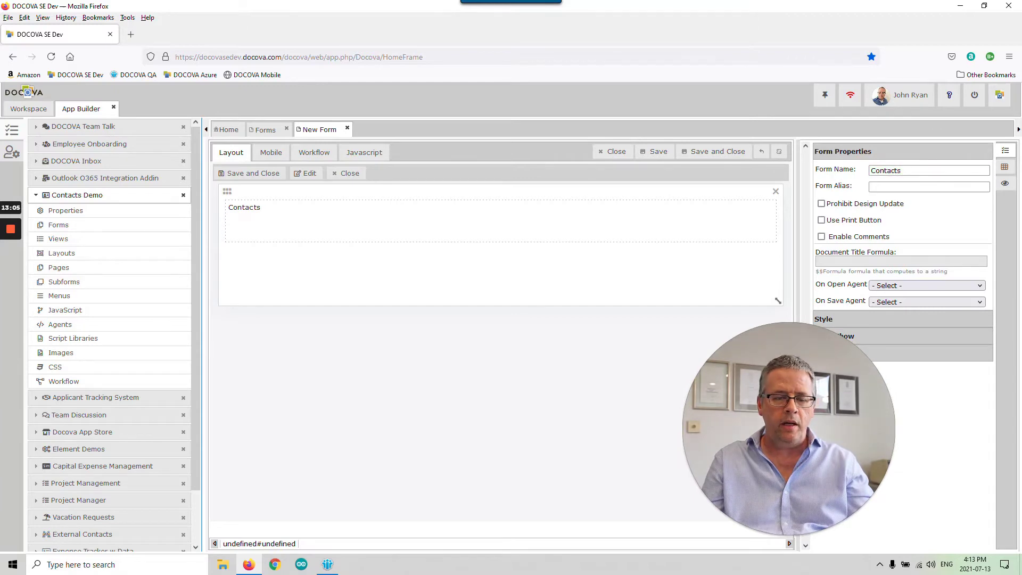
pyautogui.click(396, 210)
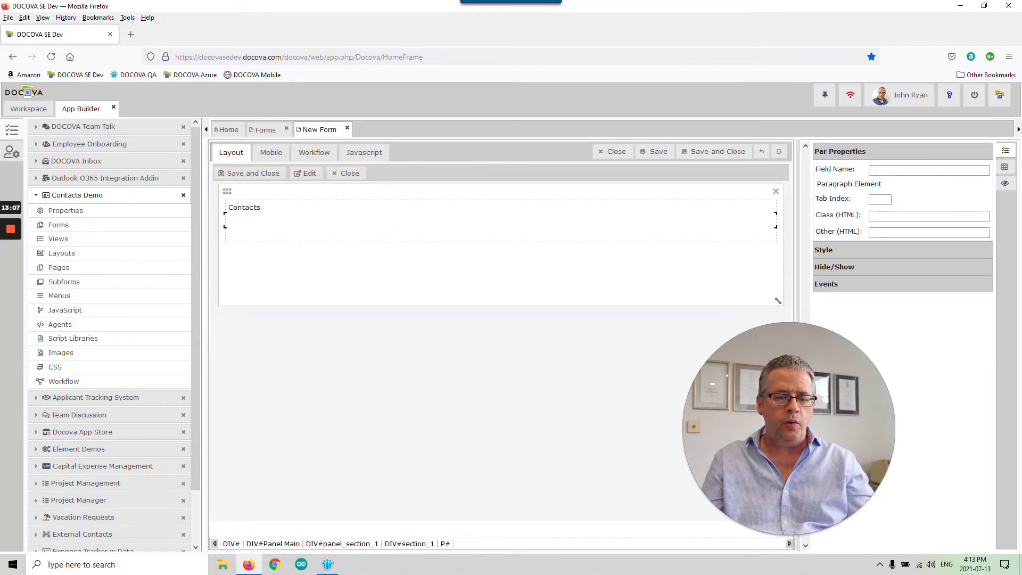
# - Drag a Table element below the Contacts heading and delete the extra blank line
pyautogui.click(1004, 167)
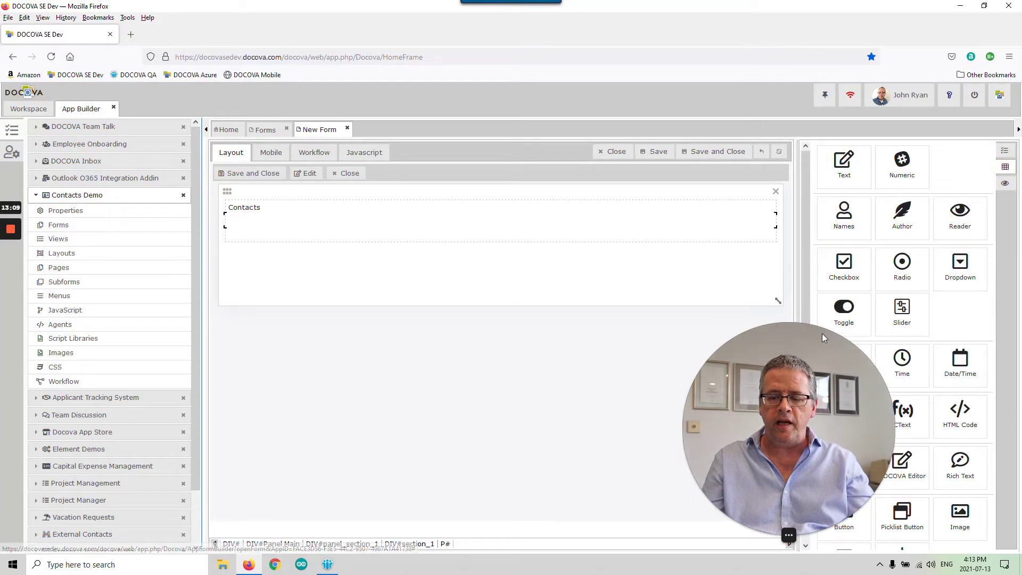
pyautogui.moveTo(734, 340); pyautogui.dragTo(153, 353)
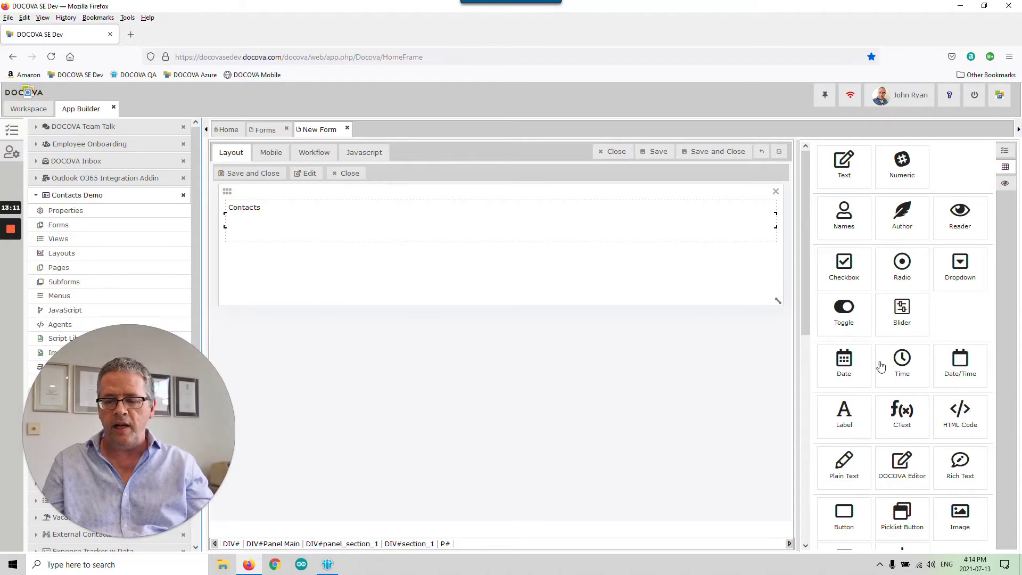
pyautogui.moveTo(807, 304); pyautogui.dragTo(810, 396)
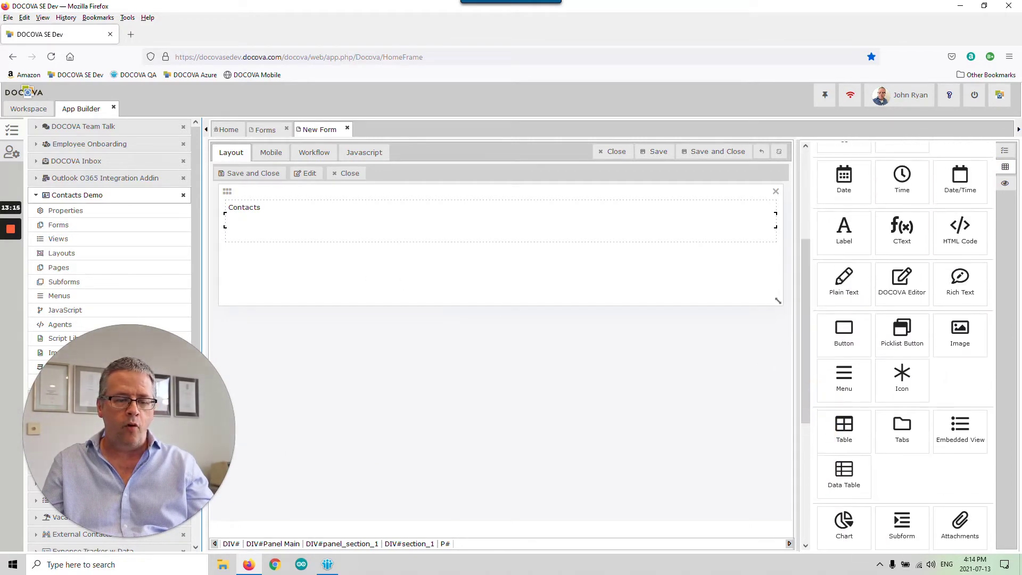
pyautogui.click(336, 221)
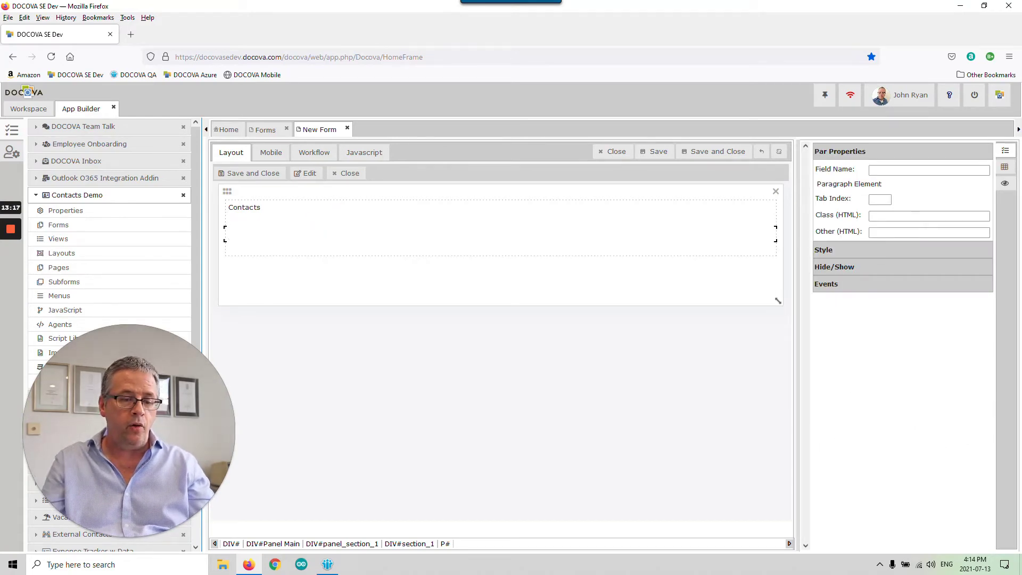
pyautogui.click(1004, 167)
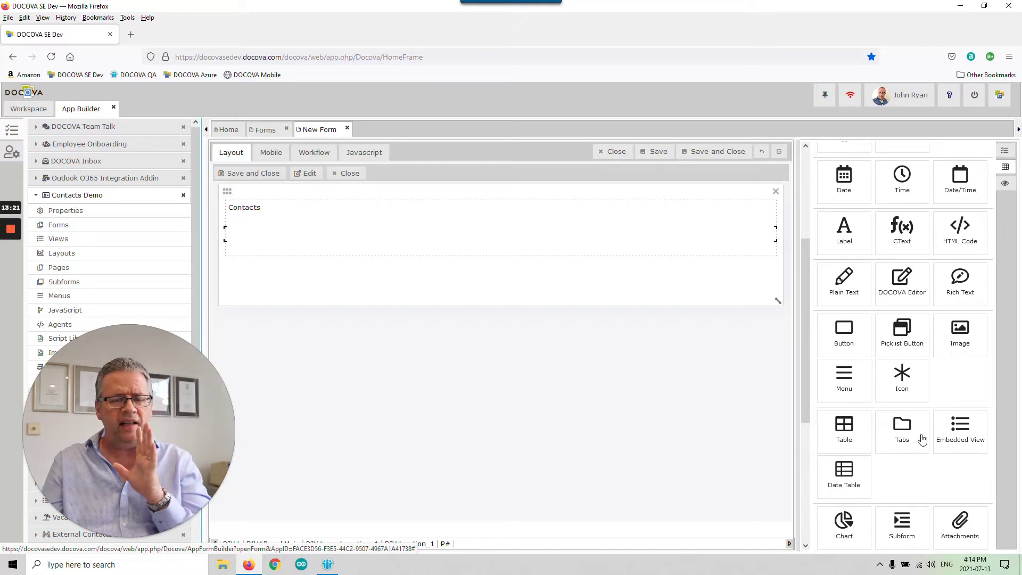
pyautogui.click(846, 428)
pyautogui.moveTo(846, 429); pyautogui.dragTo(286, 231)
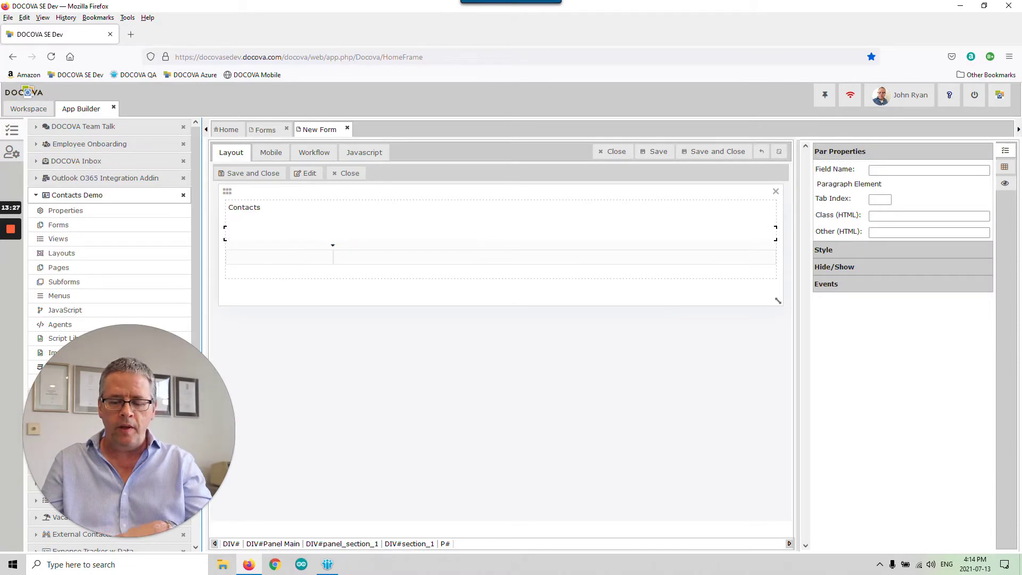
pyautogui.press('BackSpace')
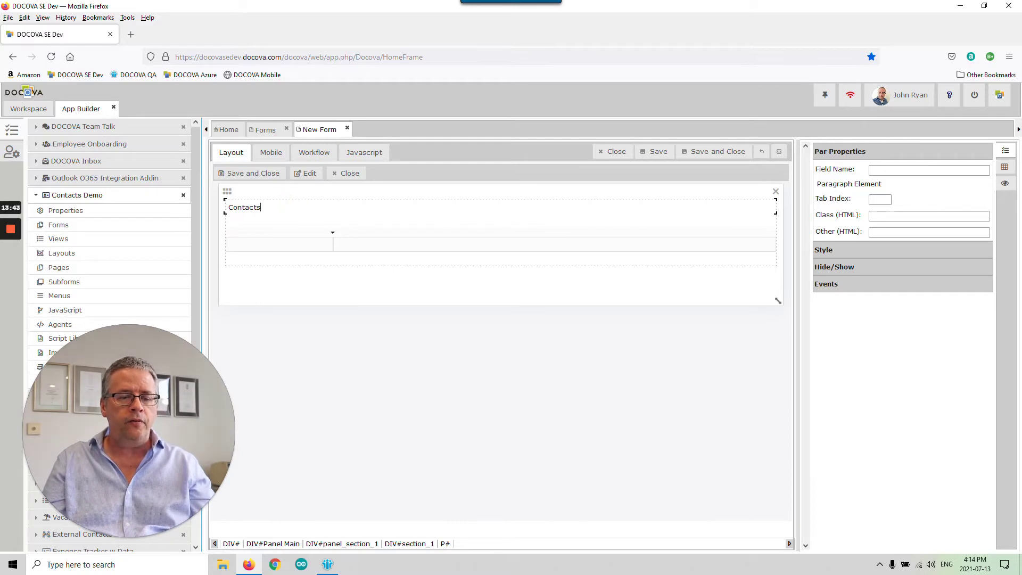
# - Enlarge the Contacts heading font to 28 px
pyautogui.moveTo(269, 207); pyautogui.dragTo(227, 207)
pyautogui.click(279, 208)
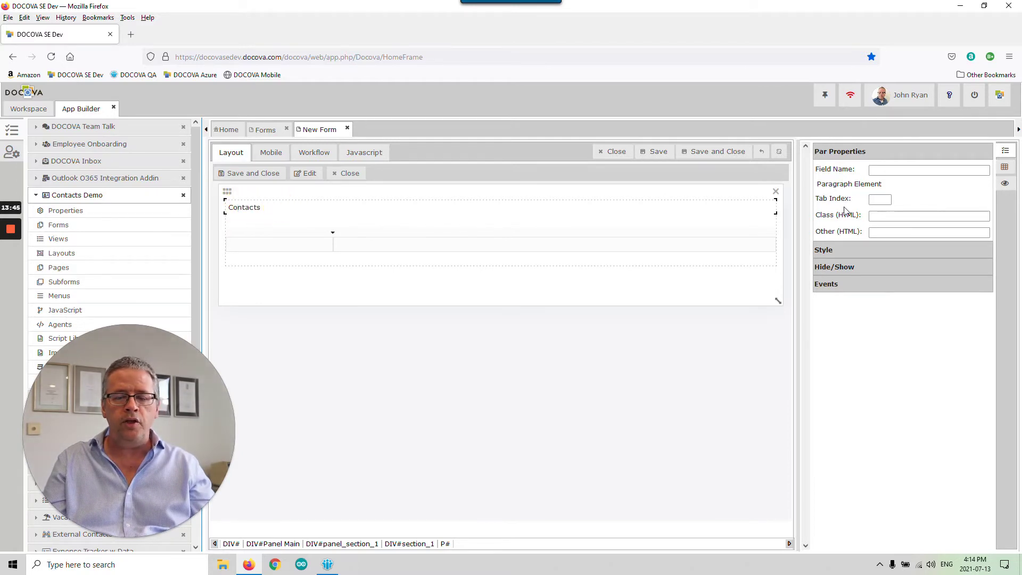
pyautogui.click(899, 251)
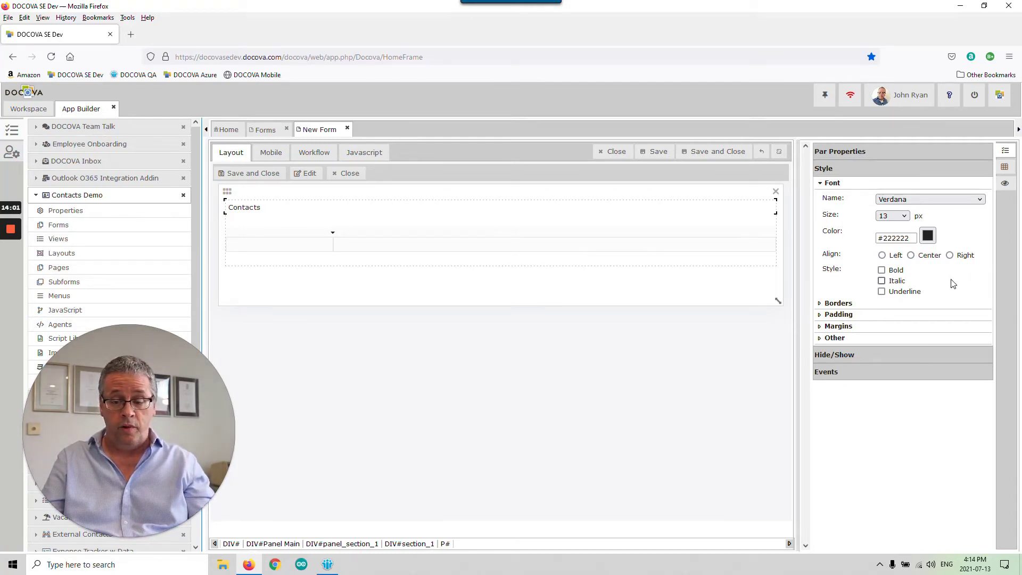
pyautogui.click(895, 216)
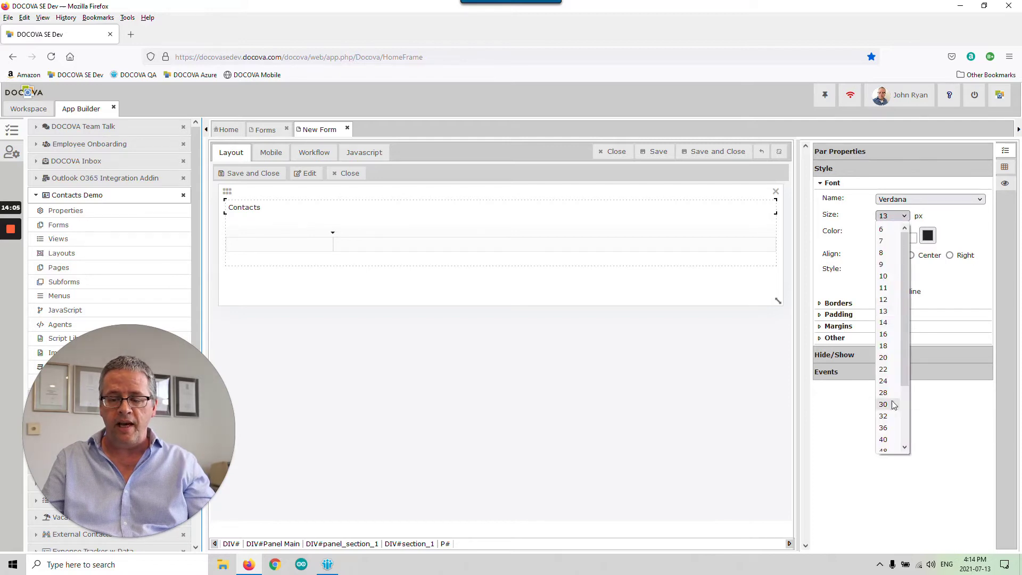
pyautogui.click(883, 369)
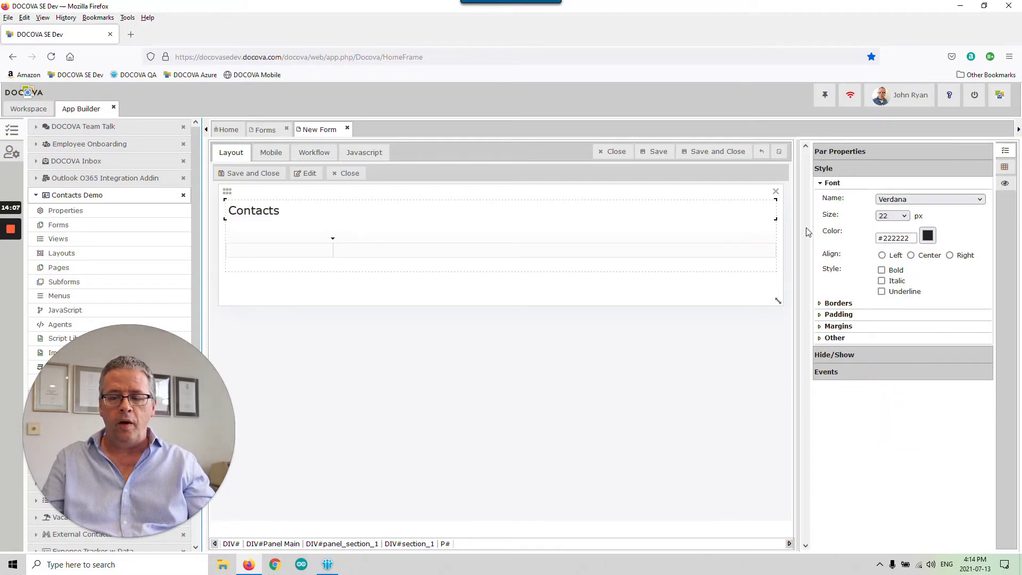
pyautogui.click(883, 218)
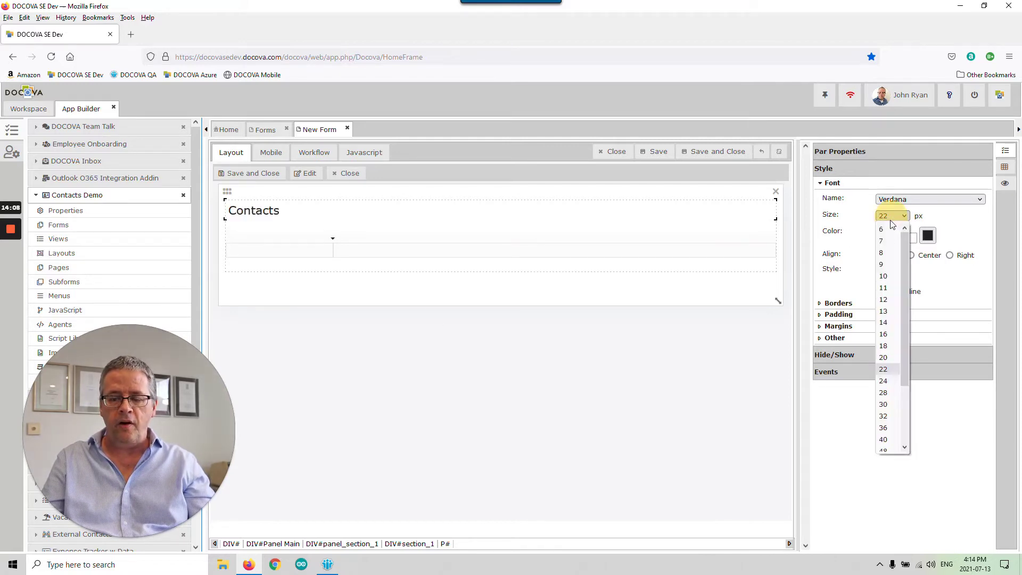
pyautogui.click(884, 392)
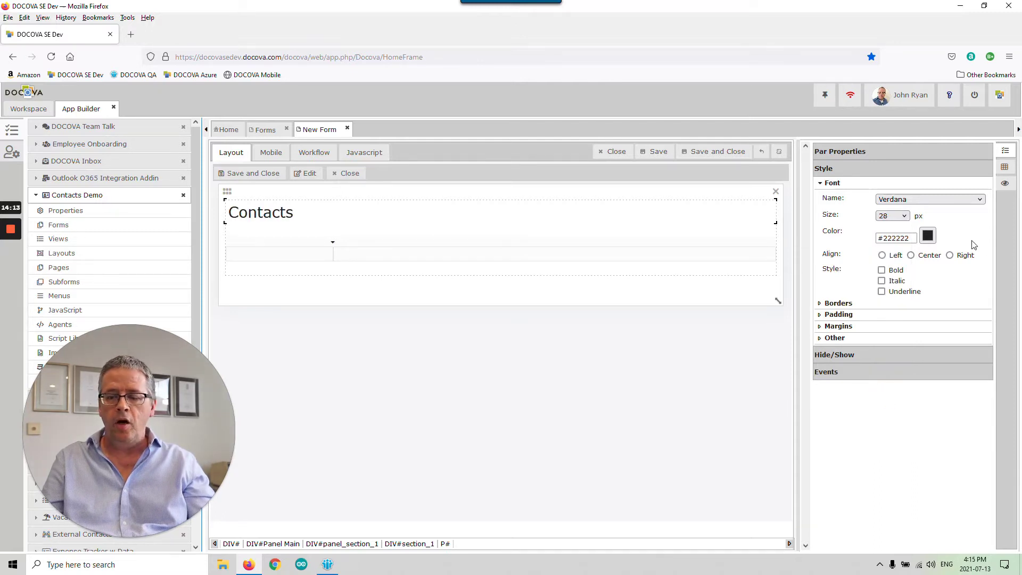
# - Colour the Contacts heading medium blue (#0080c0)
pyautogui.click(356, 214)
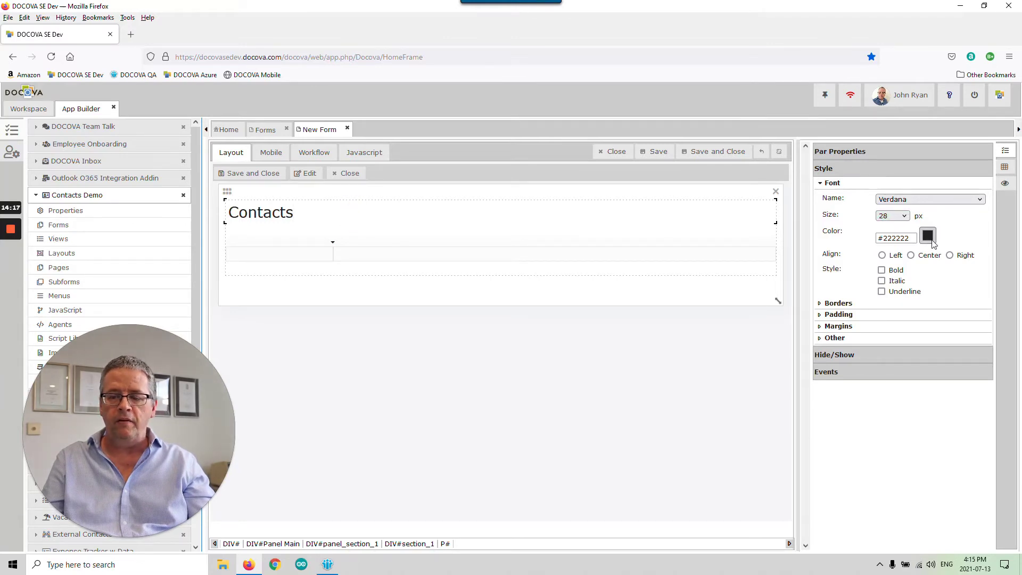
pyautogui.click(929, 237)
pyautogui.click(84, 59)
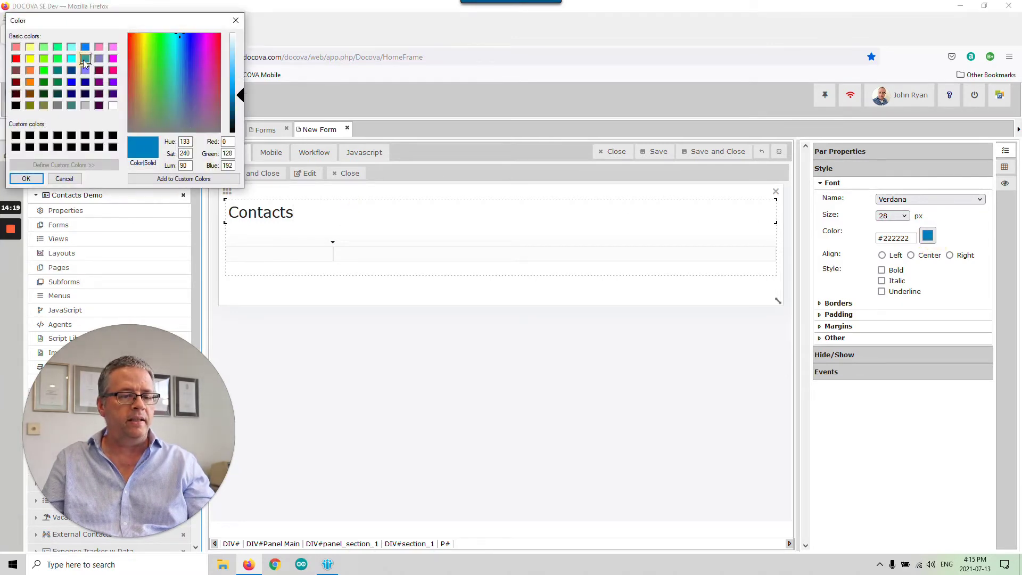
pyautogui.click(26, 179)
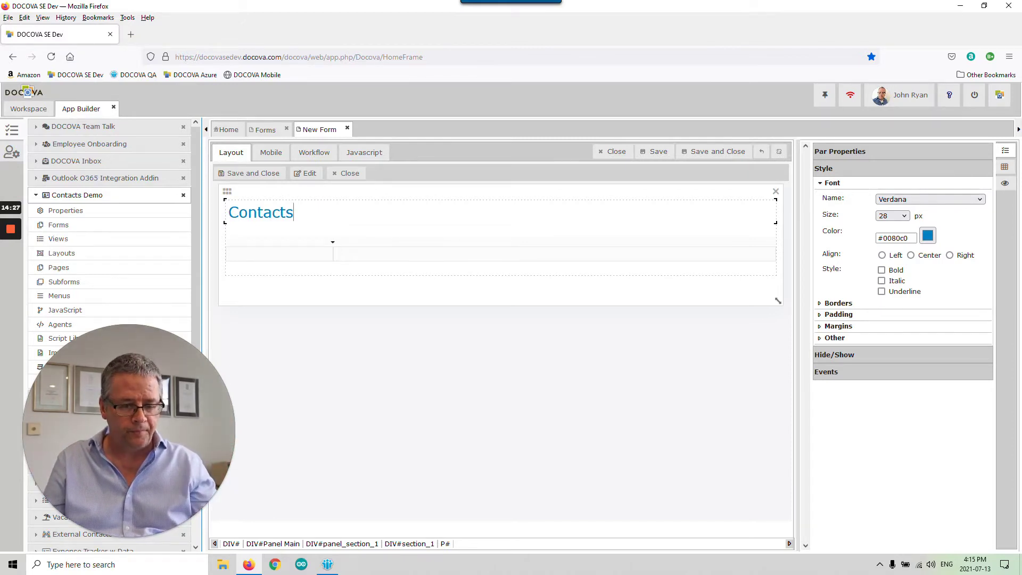
pyautogui.click(230, 253)
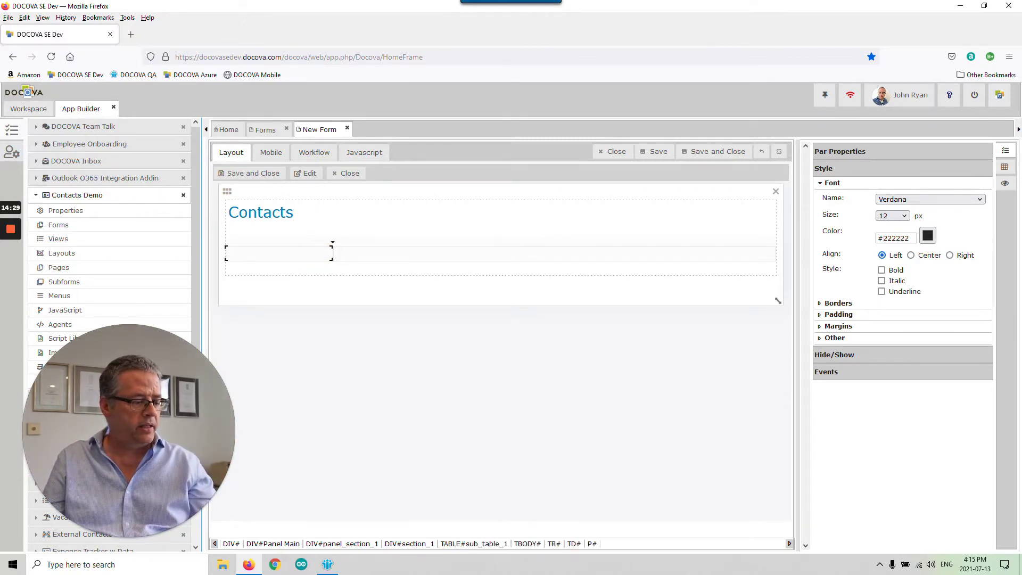
# - Append two rows to the table and stretch the form design area taller
pyautogui.click(346, 253)
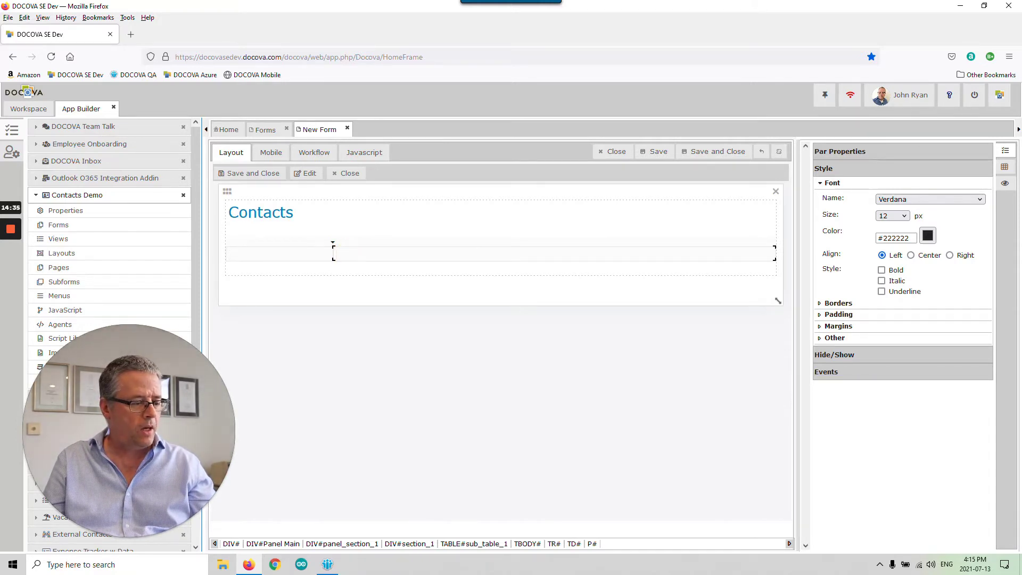
pyautogui.rightClick(346, 253)
pyautogui.moveTo(373, 256)
pyautogui.click(461, 282)
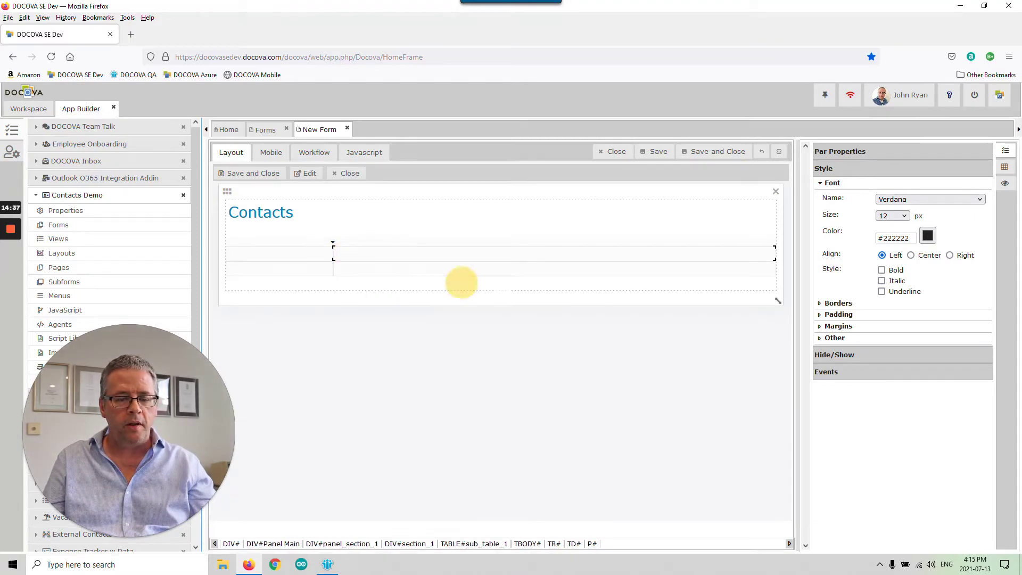
pyautogui.rightClick(353, 268)
pyautogui.moveTo(409, 281)
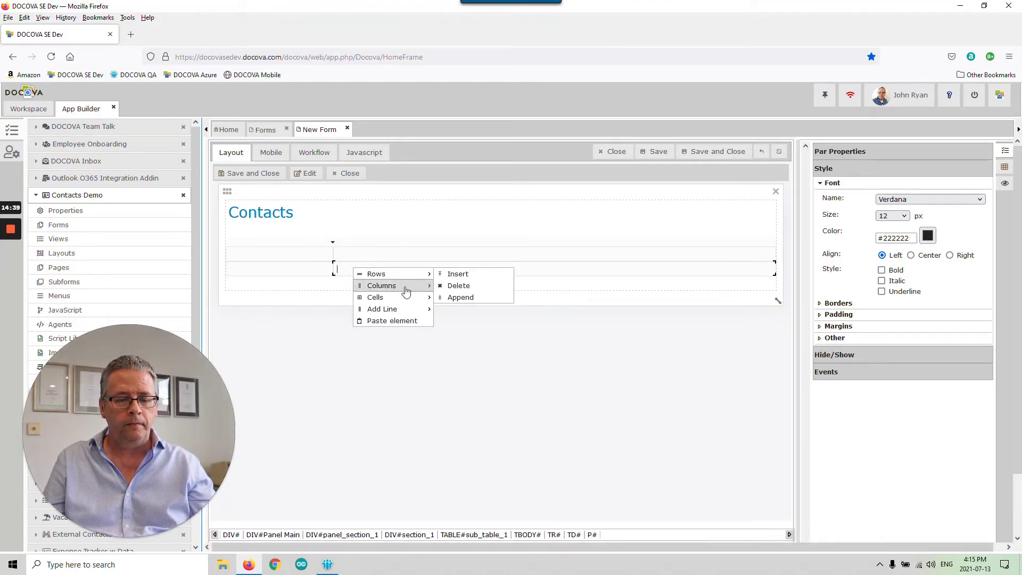
pyautogui.click(460, 298)
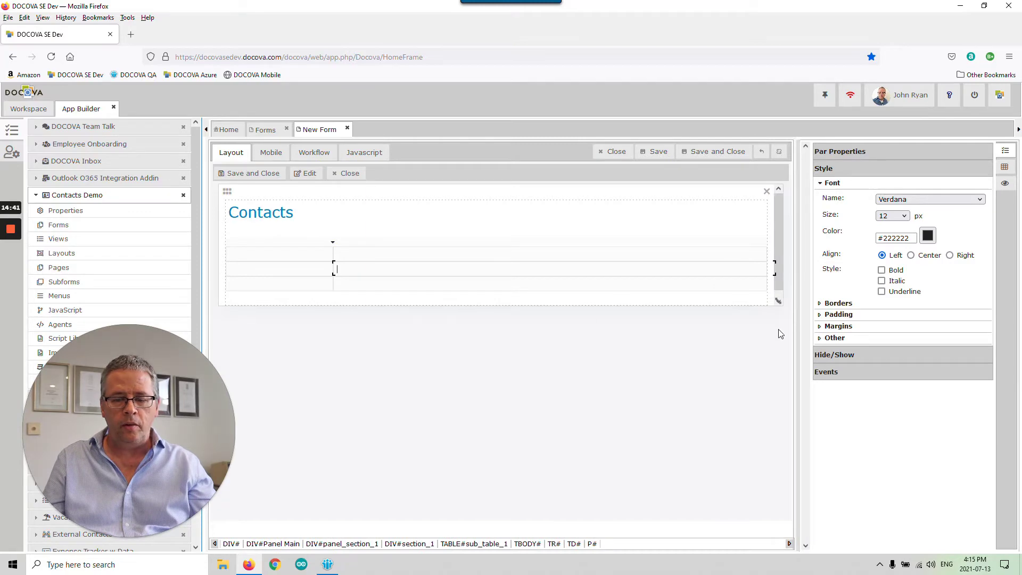
pyautogui.moveTo(779, 302); pyautogui.dragTo(778, 510)
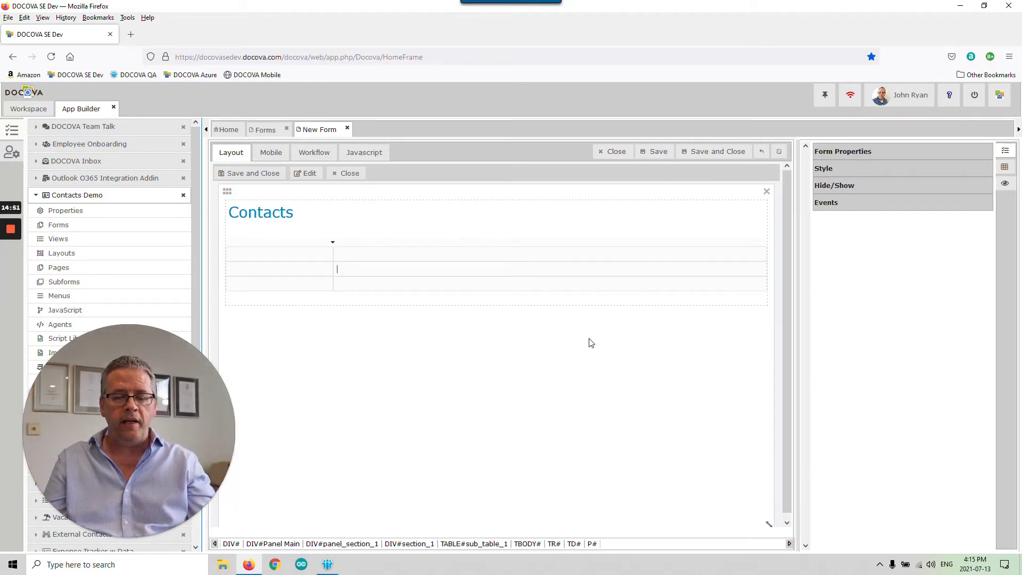
pyautogui.click(295, 255)
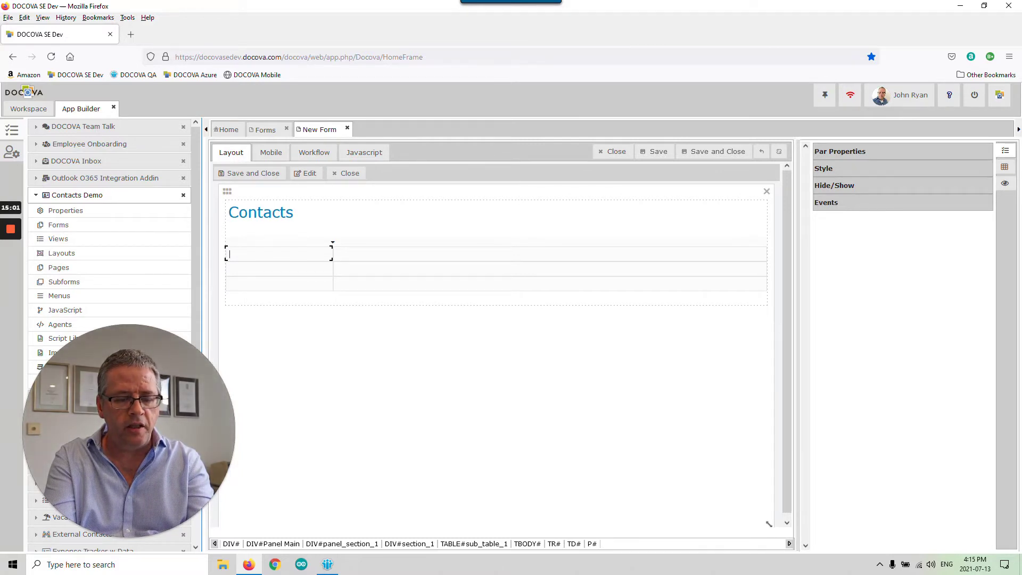
# - Type the Last name: and First name: labels and insert an extra table row
pyautogui.write('Last name:')
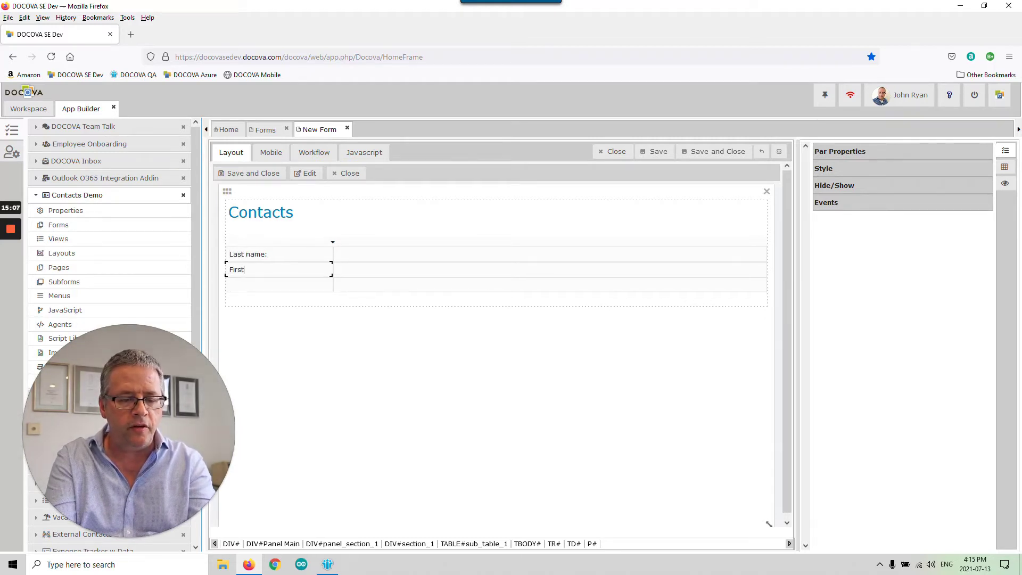
pyautogui.write('First name')
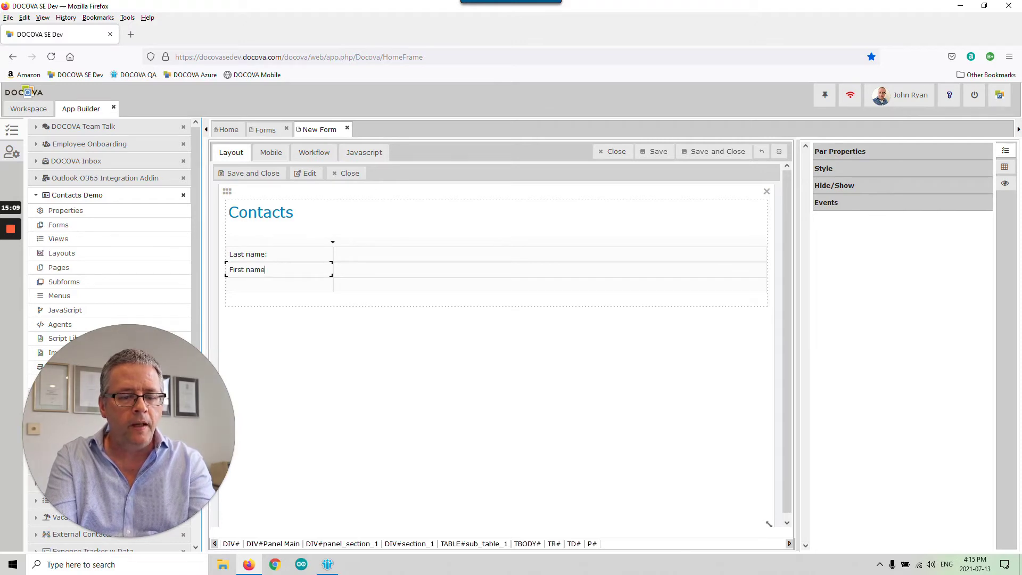
pyautogui.write(':')
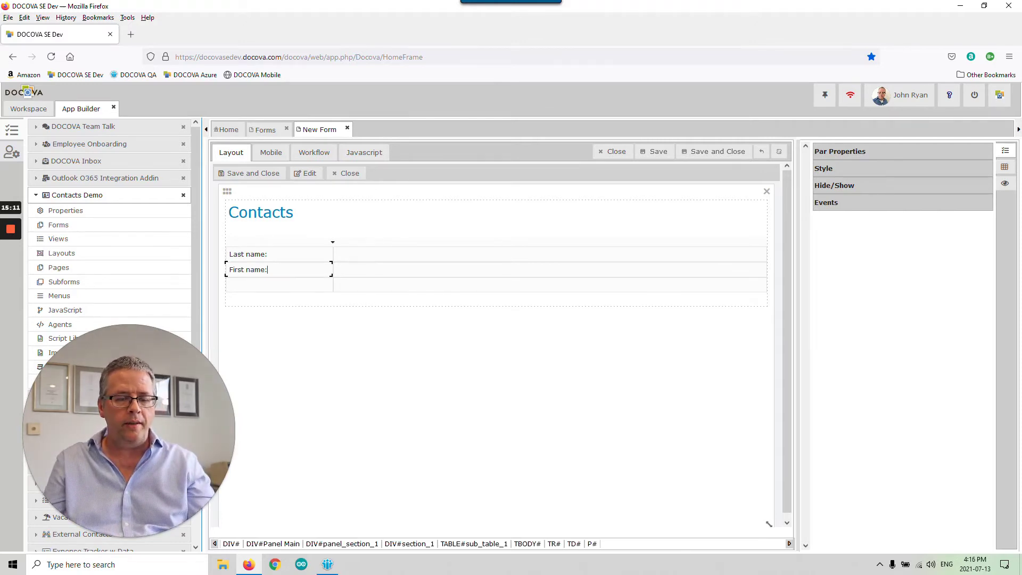
pyautogui.click(334, 297)
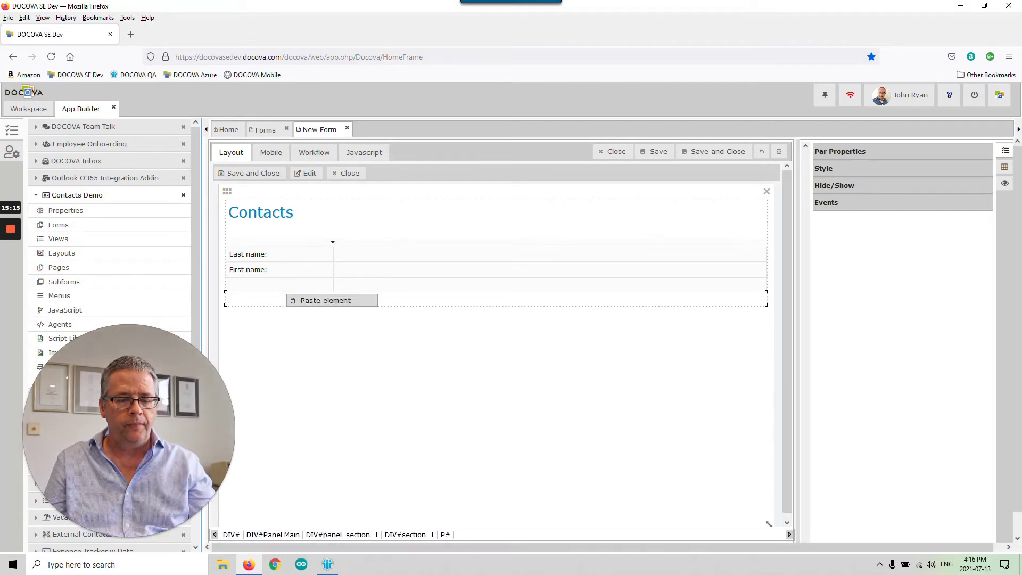
pyautogui.click(472, 282)
pyautogui.rightClick(370, 284)
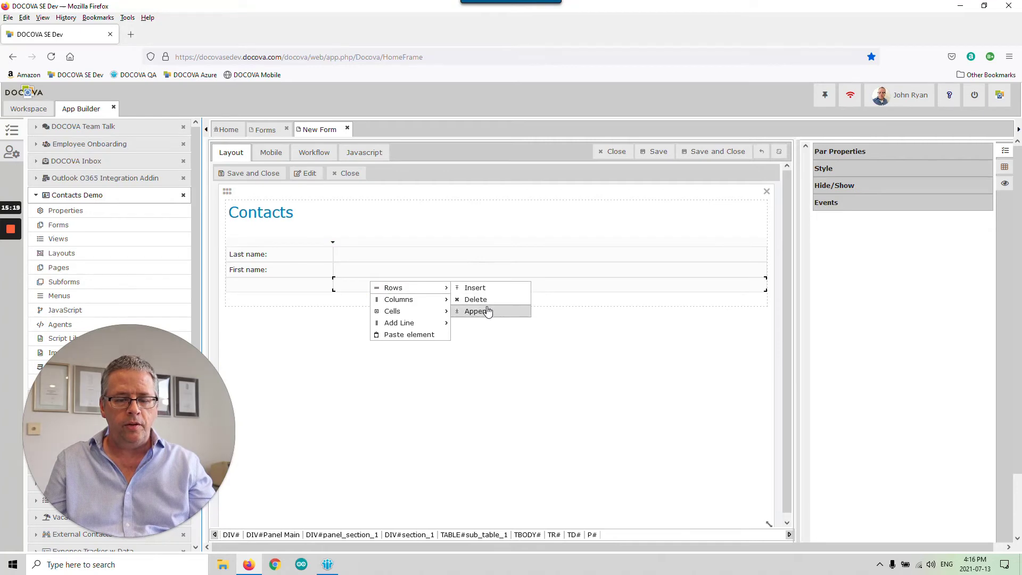
pyautogui.click(475, 287)
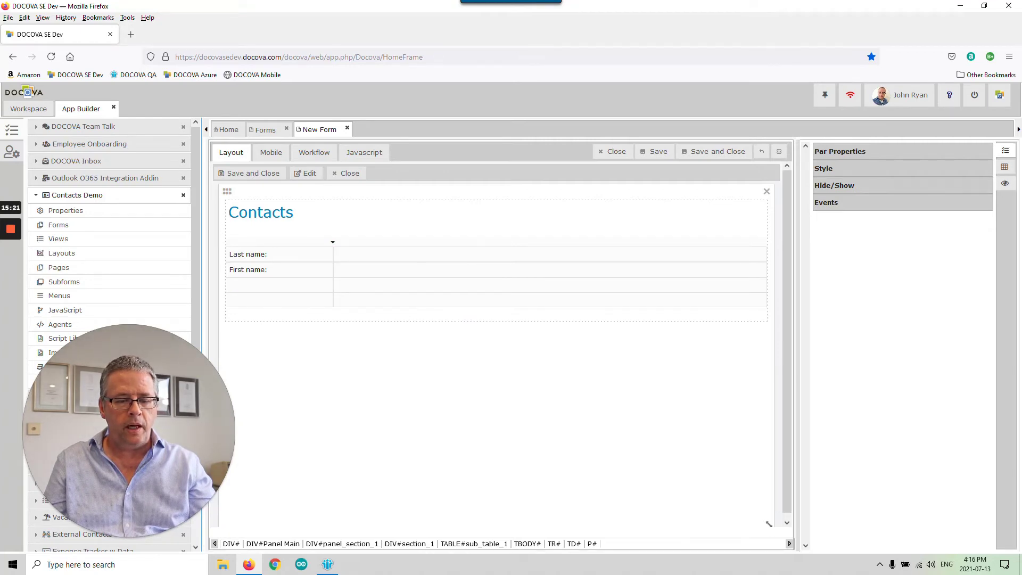
pyautogui.click(310, 315)
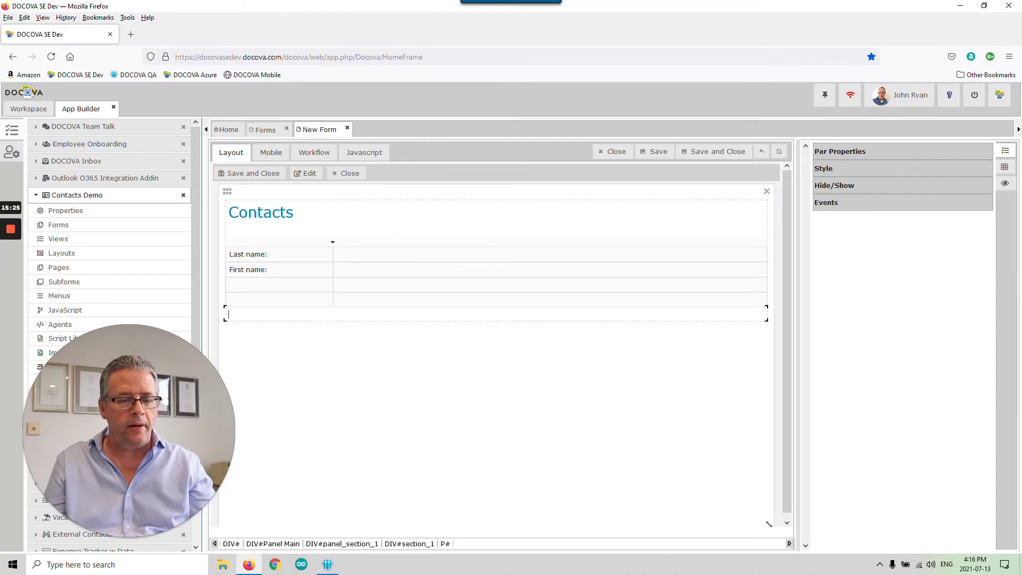
pyautogui.click(285, 288)
# - Label the remaining rows Organization:, Phone: and Email:
pyautogui.write('o')
pyautogui.press('BackSpace')
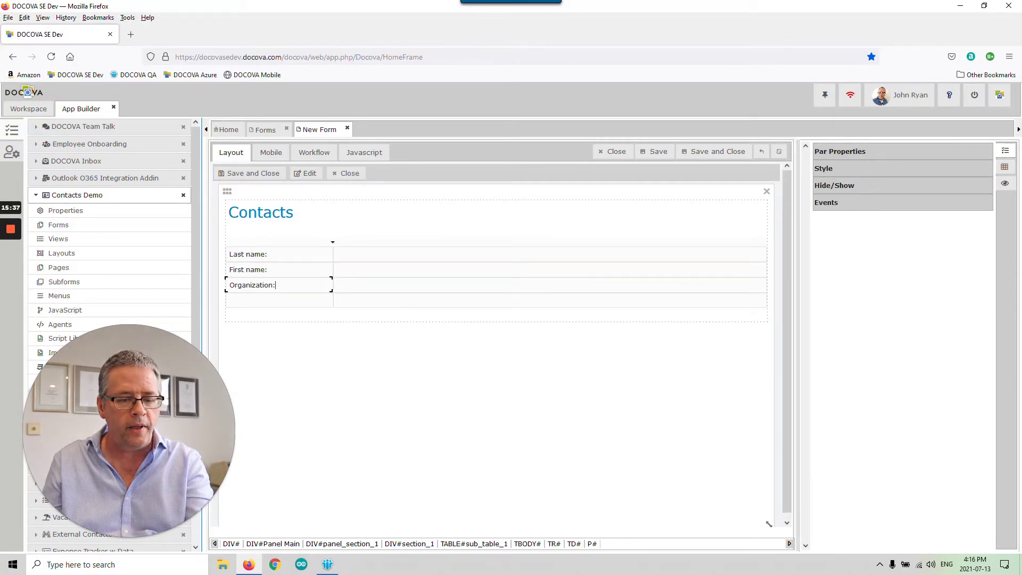
pyautogui.click(302, 301)
pyautogui.write('Phone:')
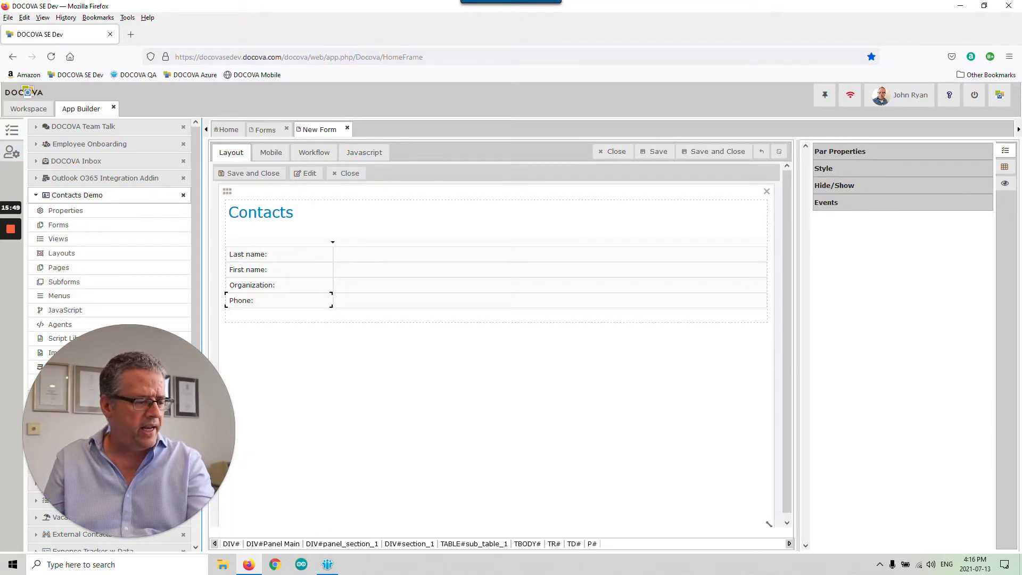
pyautogui.click(302, 315)
pyautogui.write('Email:')
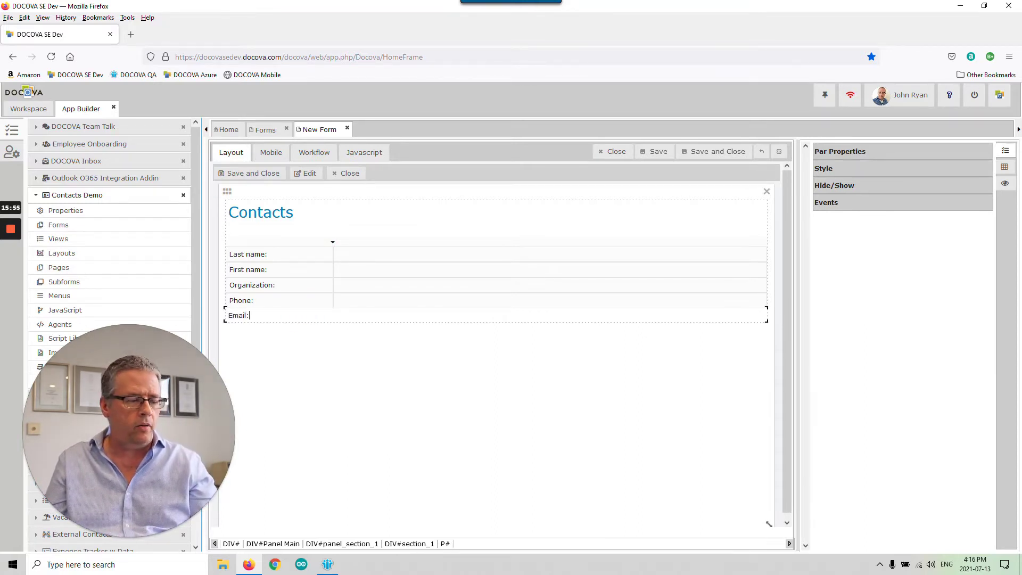
pyautogui.click(274, 255)
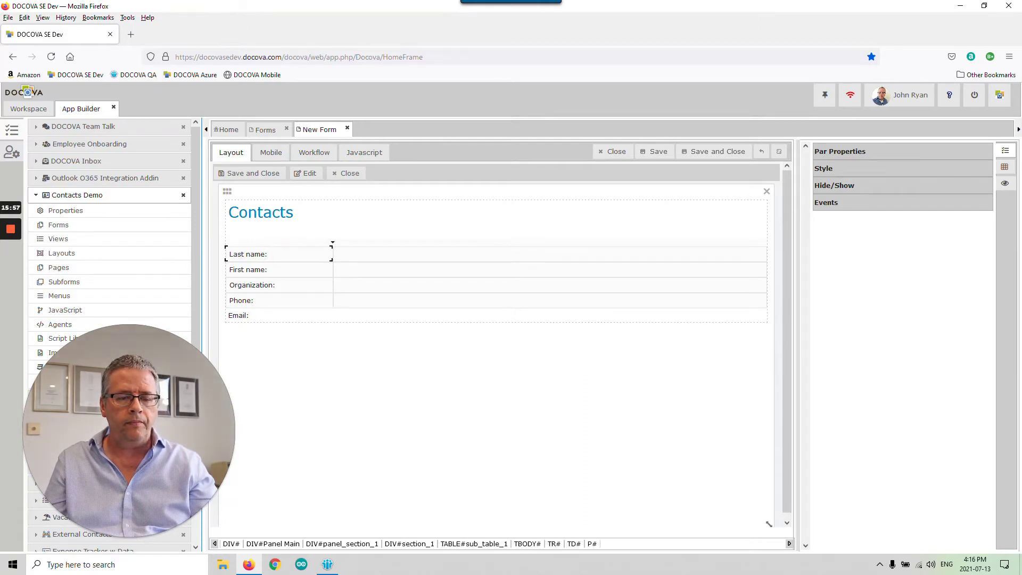
# - Bold the Last name:, First name:, Organization:, Phone: and Email: labels
pyautogui.click(833, 169)
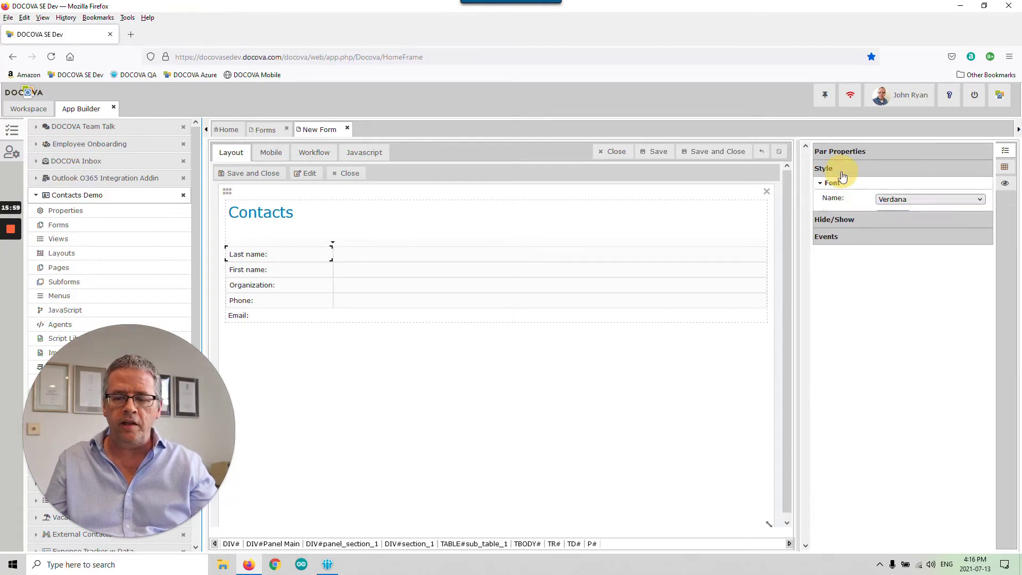
pyautogui.click(882, 270)
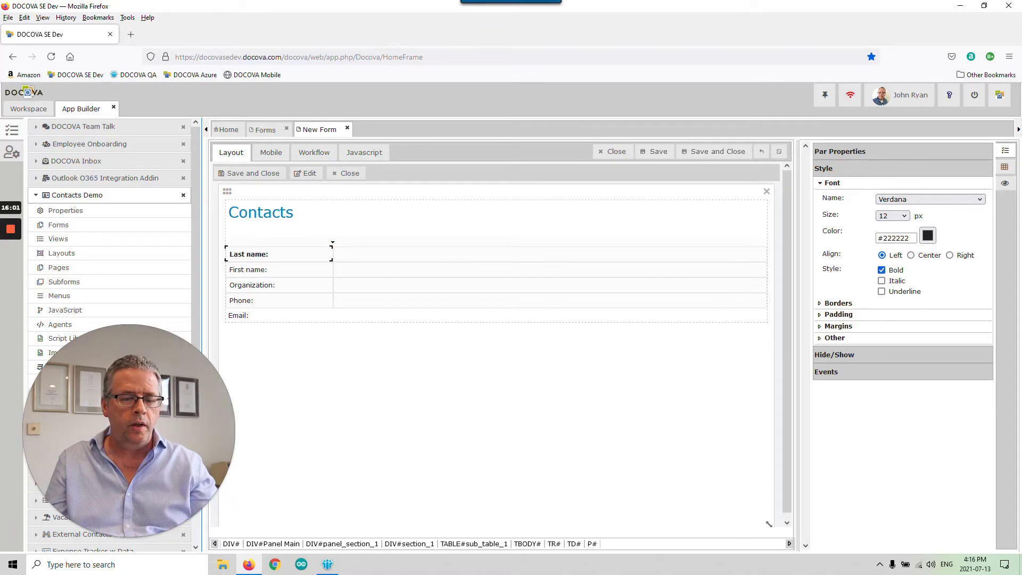
pyautogui.click(296, 271)
pyautogui.click(881, 270)
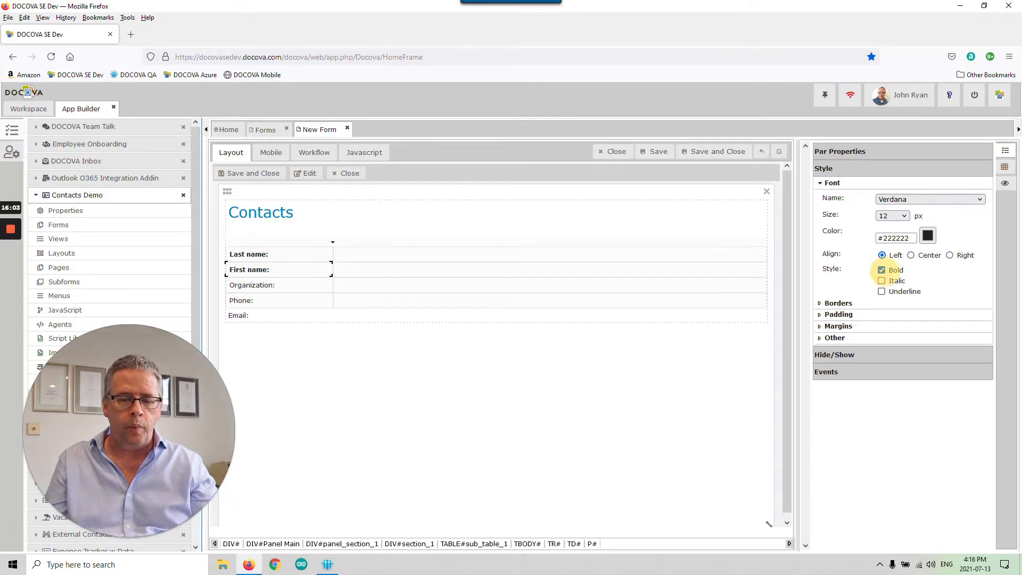
pyautogui.click(301, 283)
pyautogui.click(881, 270)
pyautogui.click(280, 305)
pyautogui.click(881, 270)
pyautogui.click(277, 310)
pyautogui.click(881, 270)
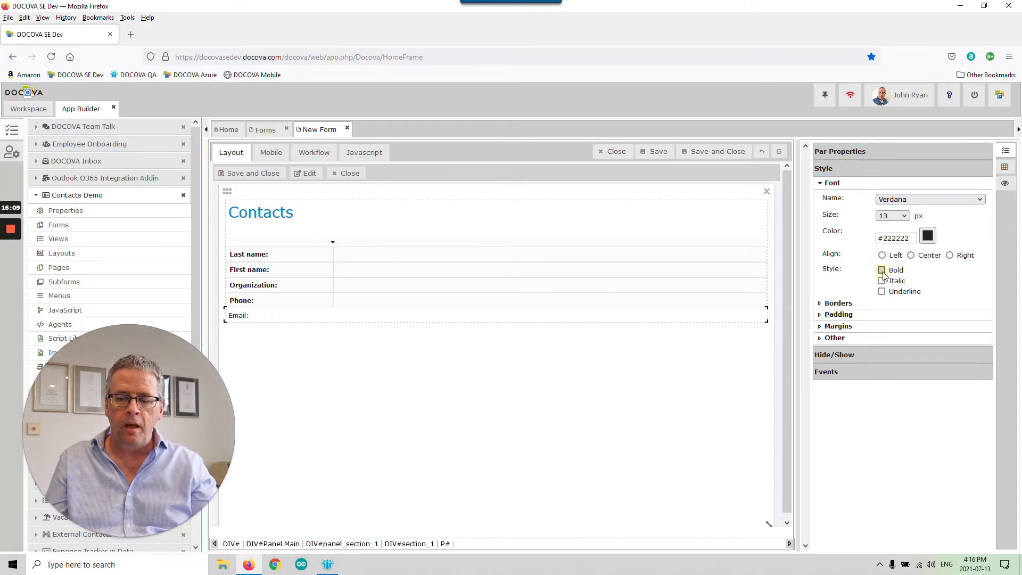
pyautogui.click(410, 258)
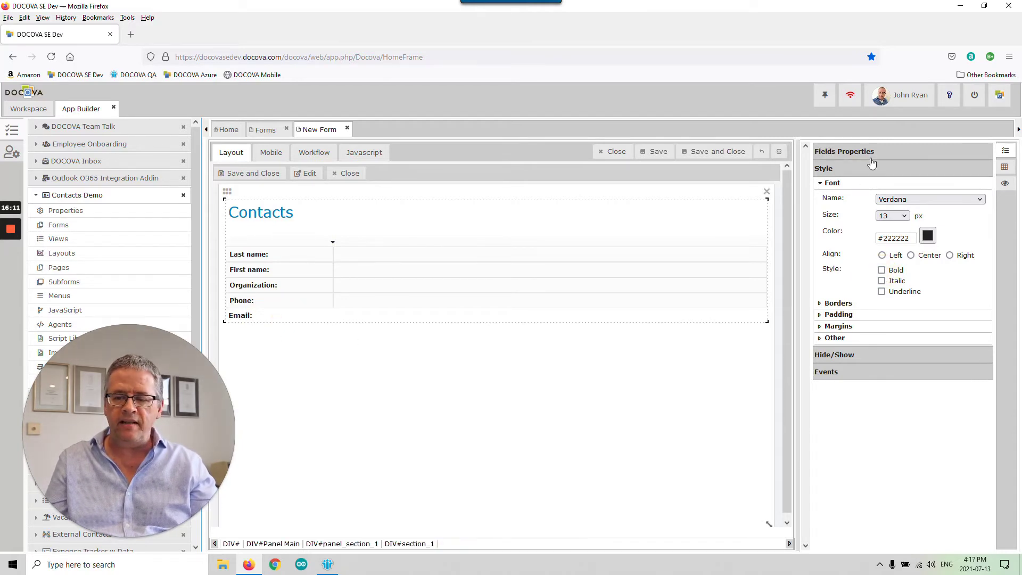
pyautogui.click(1004, 167)
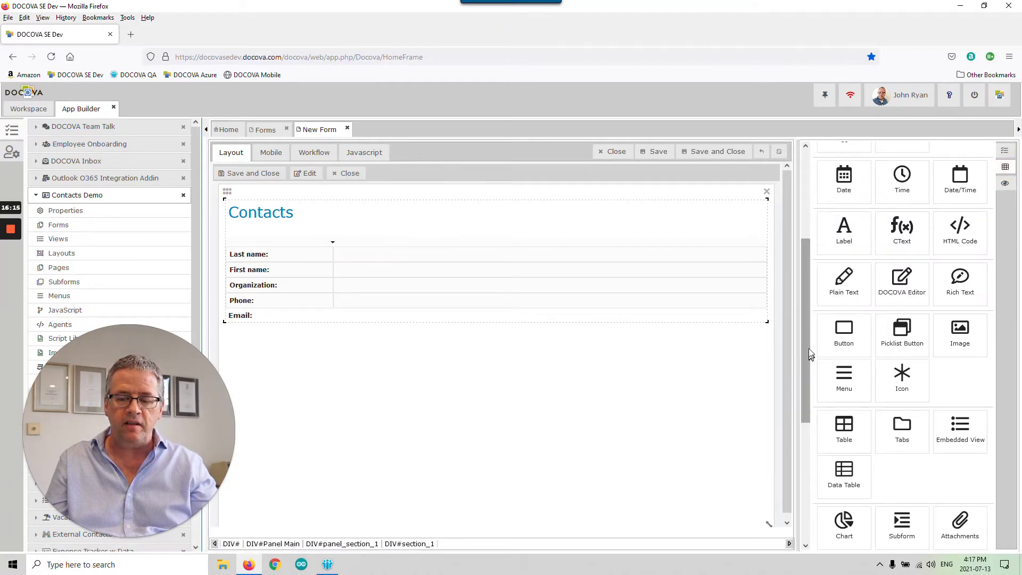
# - Add a text field named LastName beside the Last name: label
pyautogui.moveTo(805, 298); pyautogui.dragTo(813, 205)
pyautogui.moveTo(843, 170); pyautogui.dragTo(403, 260)
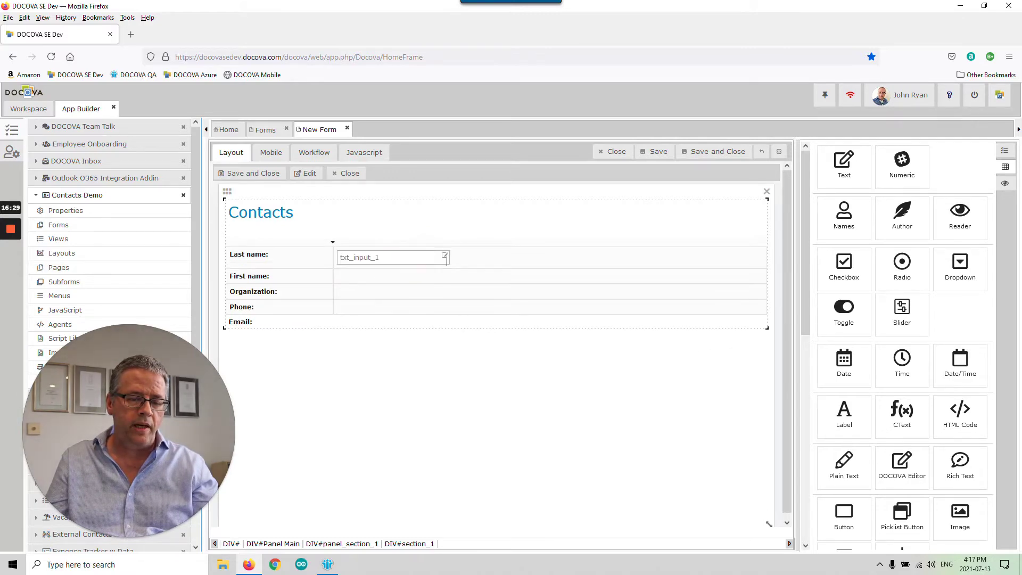
pyautogui.click(405, 258)
pyautogui.moveTo(911, 170); pyautogui.dragTo(796, 168)
pyautogui.write('LastName')
pyautogui.press('Return')
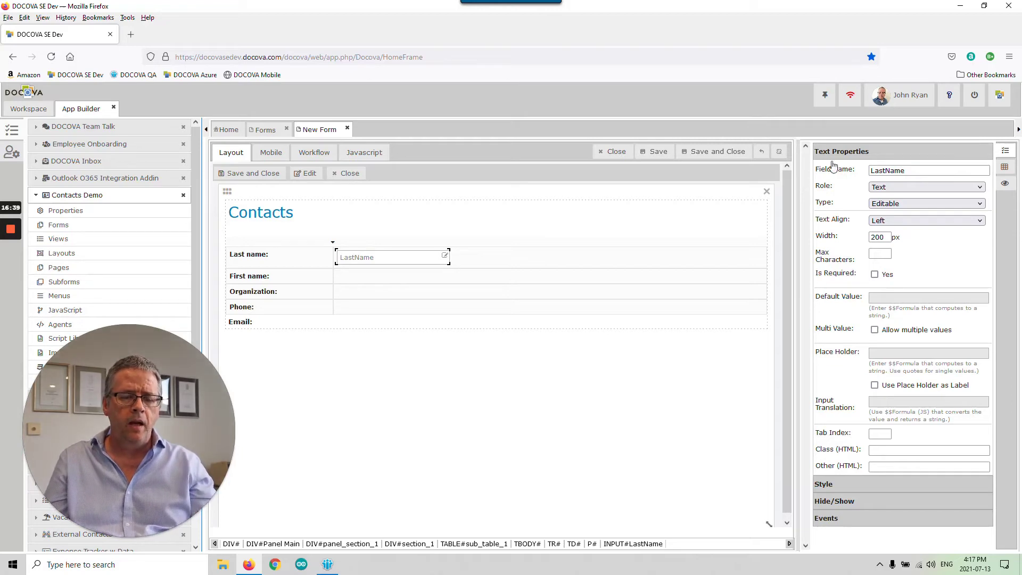
# - Add a text field named FirstName beside the First name: label
pyautogui.click(1005, 169)
pyautogui.moveTo(849, 181); pyautogui.dragTo(447, 284)
pyautogui.click(394, 280)
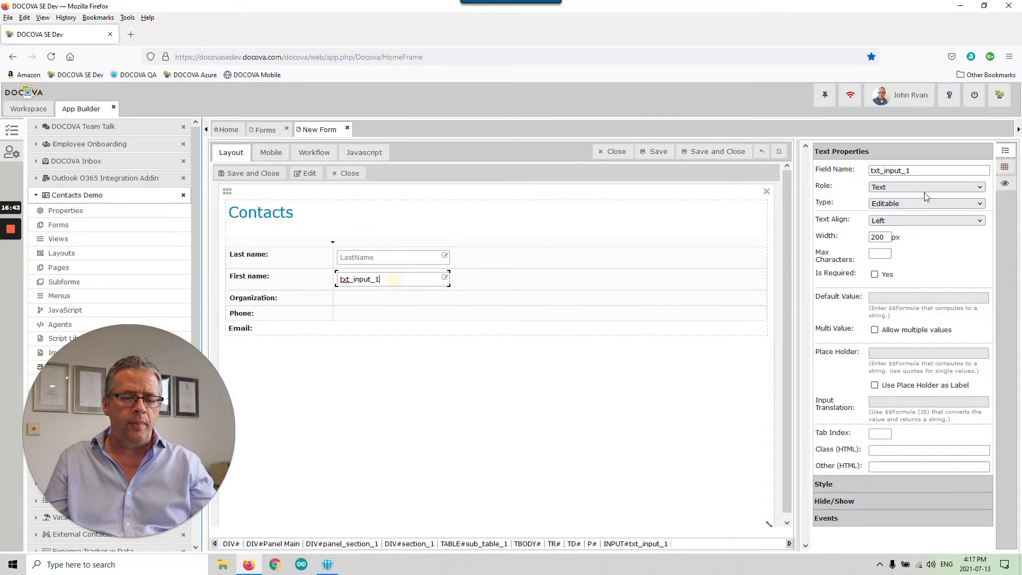
pyautogui.doubleClick(878, 170)
pyautogui.write('FirstName')
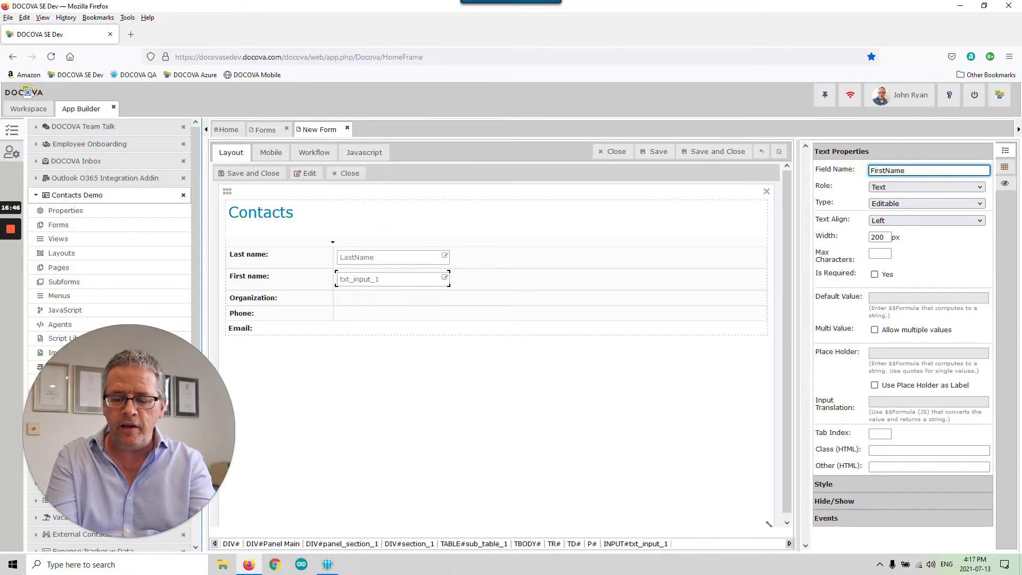
pyautogui.press('Return')
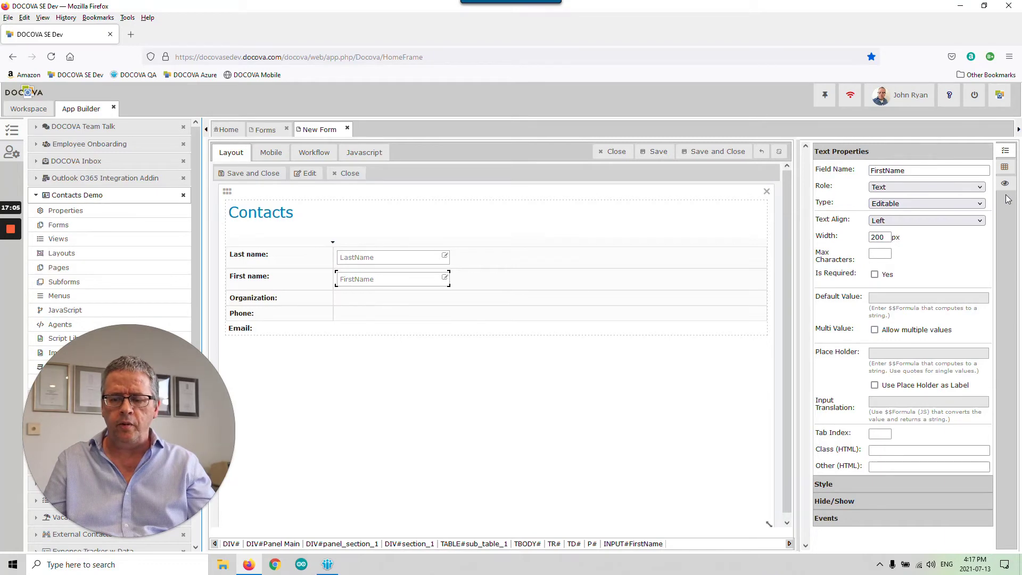
pyautogui.click(1004, 167)
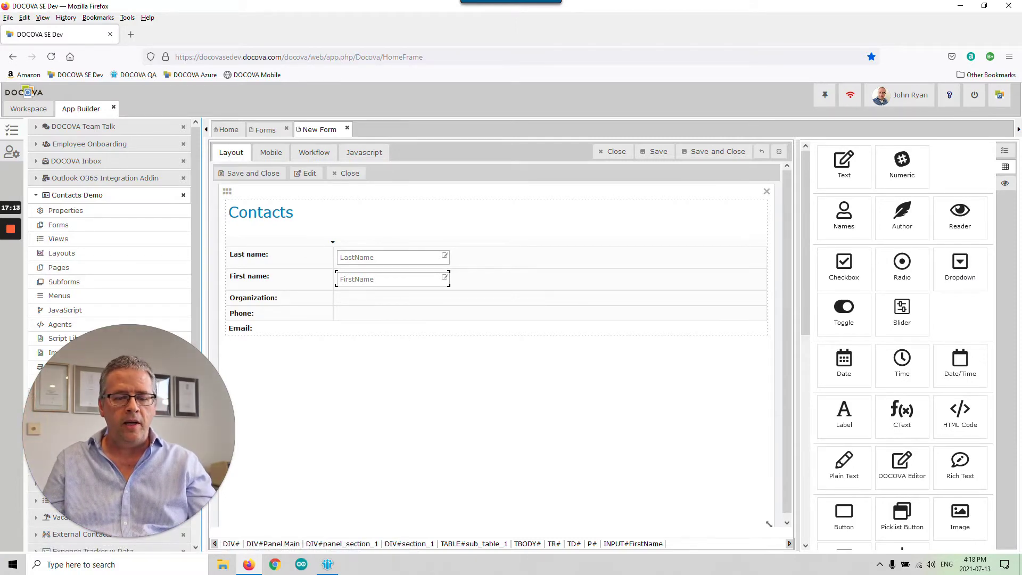
# - Drop a nested table into the Organization row and label its cell Company:
pyautogui.click(488, 296)
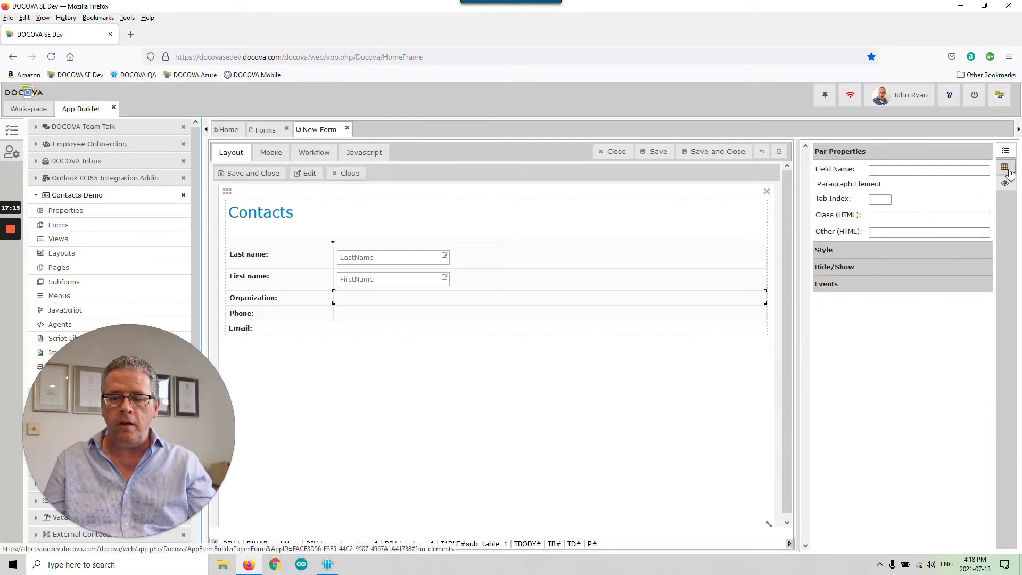
pyautogui.click(1004, 167)
pyautogui.scroll(-5, 905, 346)
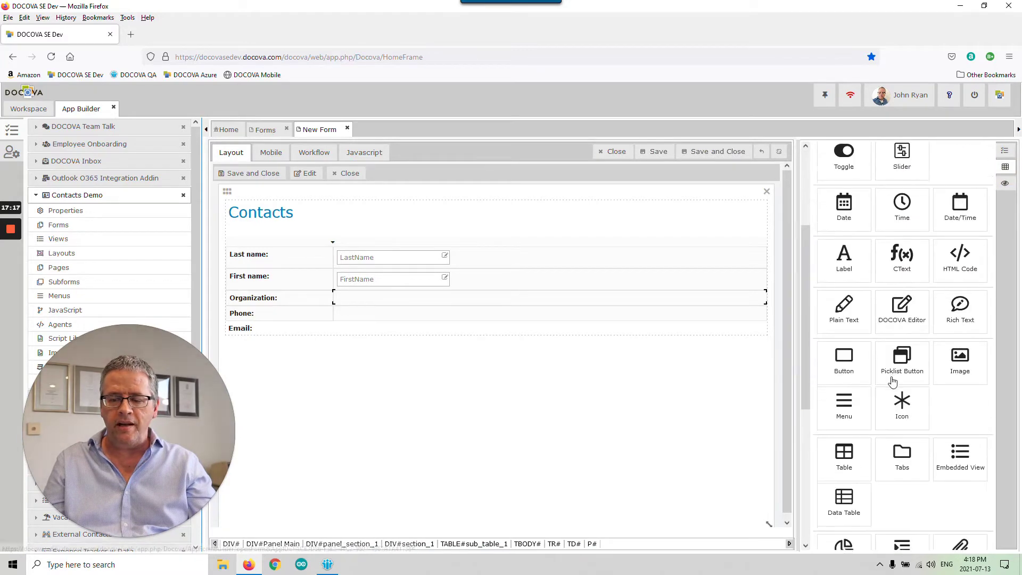
pyautogui.moveTo(844, 392); pyautogui.dragTo(461, 293)
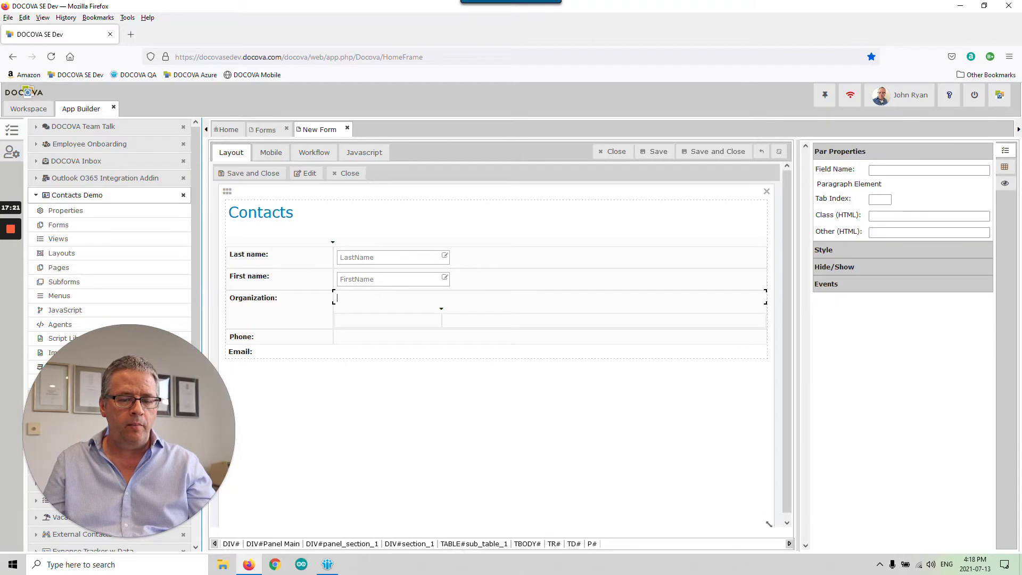
pyautogui.click(429, 321)
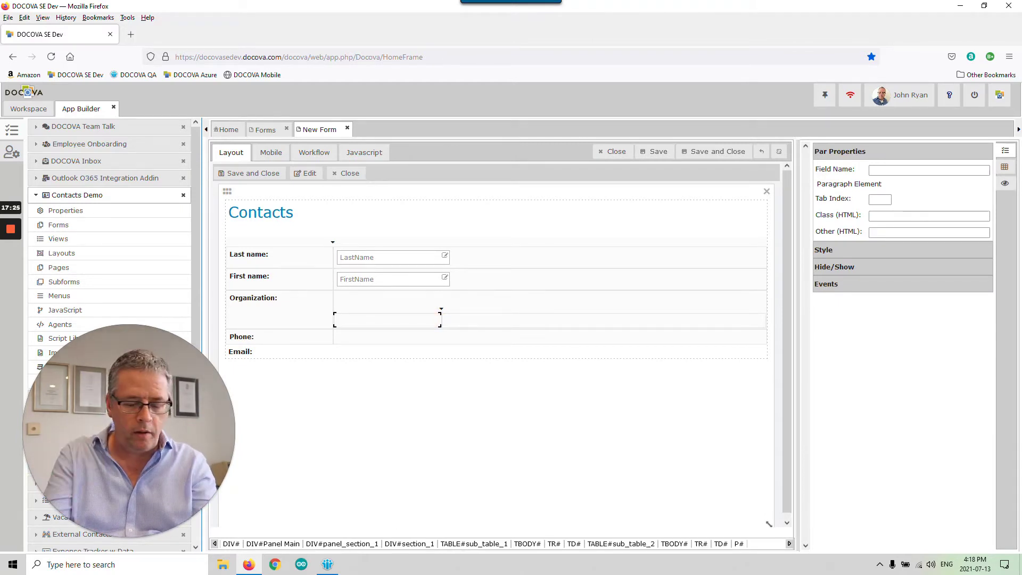
pyautogui.write('Company')
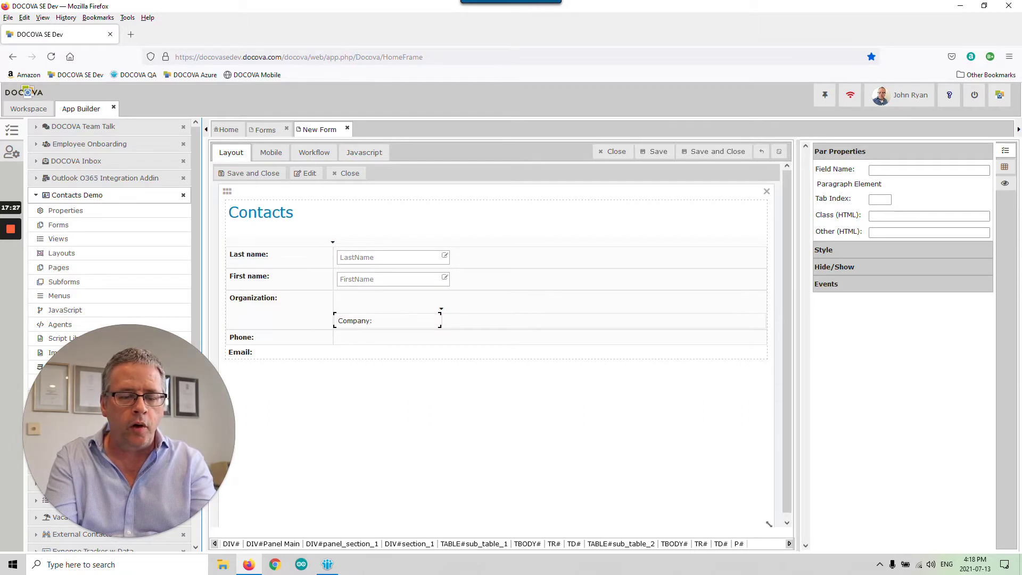
pyautogui.write(':')
# - Insert a sub-row so the labels read Company: above Job title:
pyautogui.rightClick(431, 319)
pyautogui.moveTo(450, 321)
pyautogui.click(530, 322)
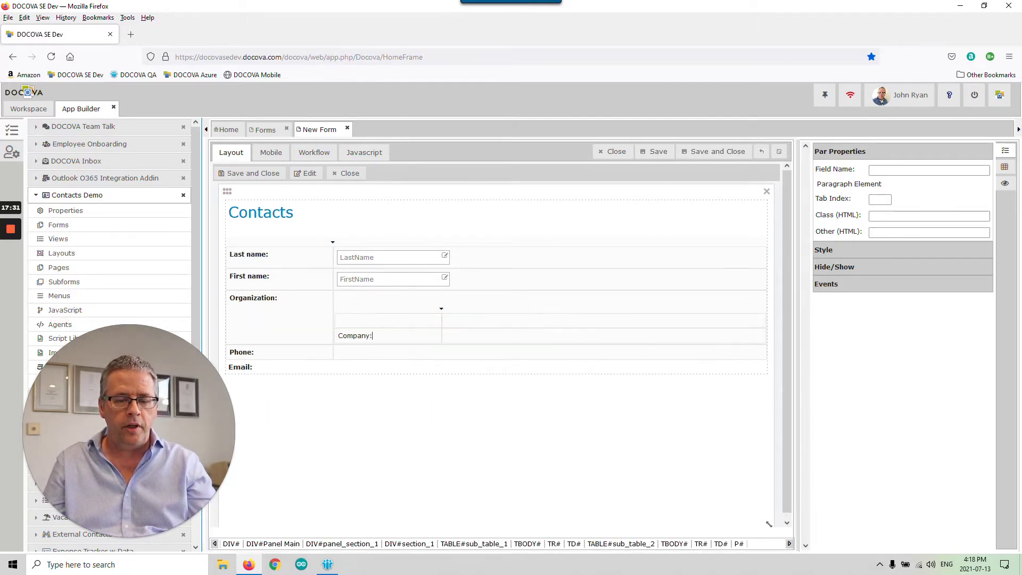
pyautogui.moveTo(402, 330); pyautogui.dragTo(353, 332)
pyautogui.click(389, 319)
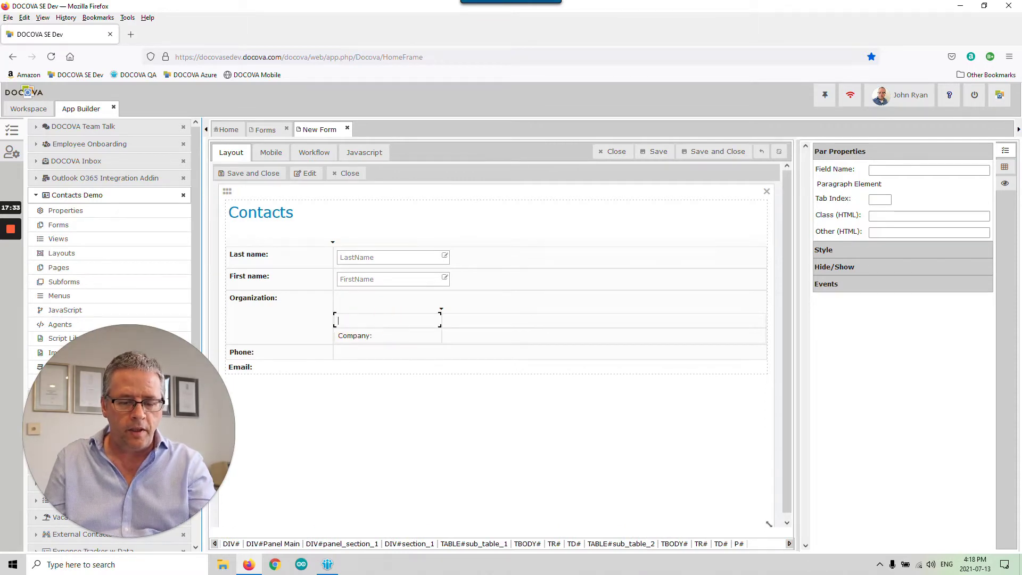
pyautogui.write('Company:')
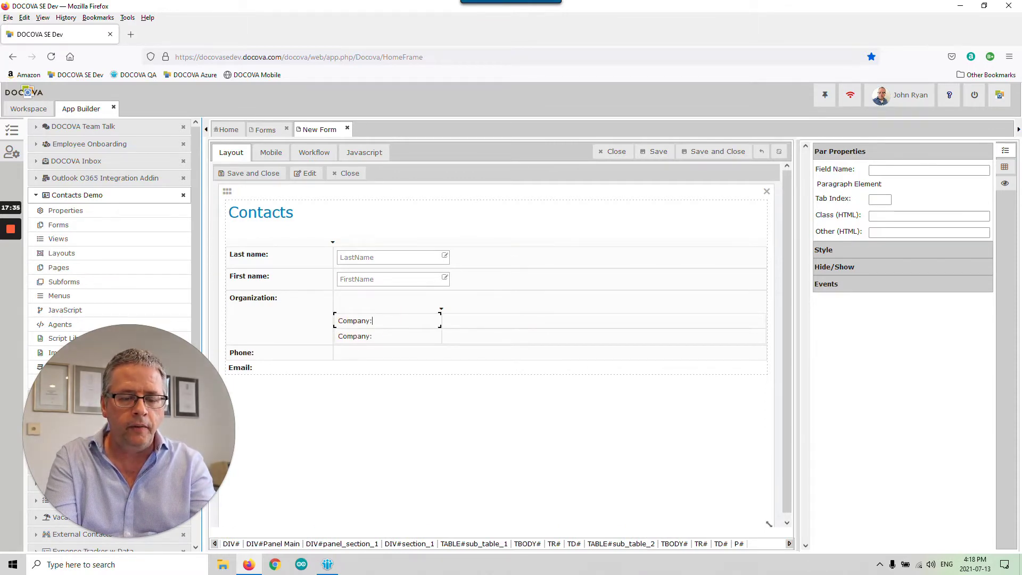
pyautogui.click(388, 336)
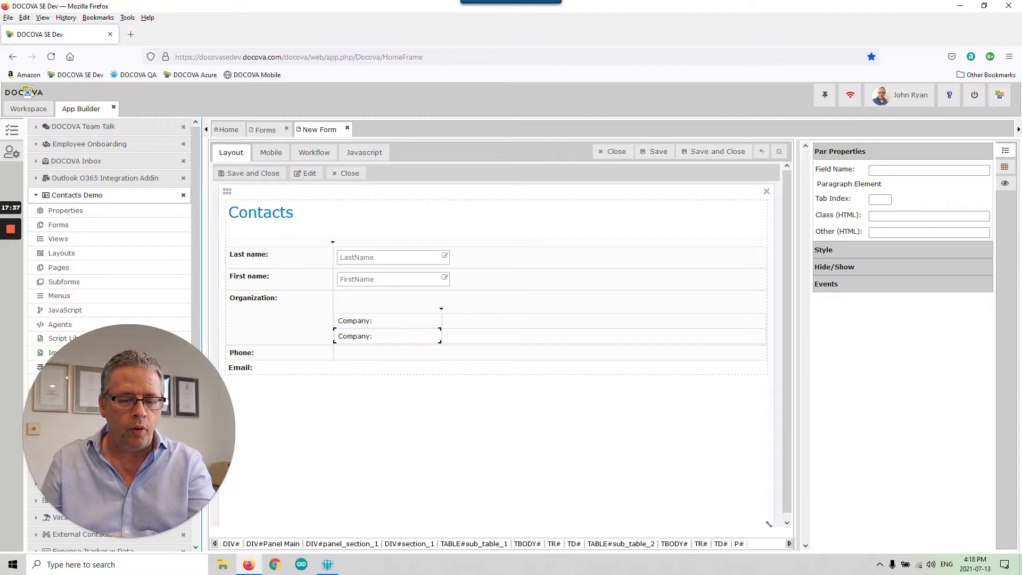
pyautogui.moveTo(338, 335); pyautogui.dragTo(391, 337)
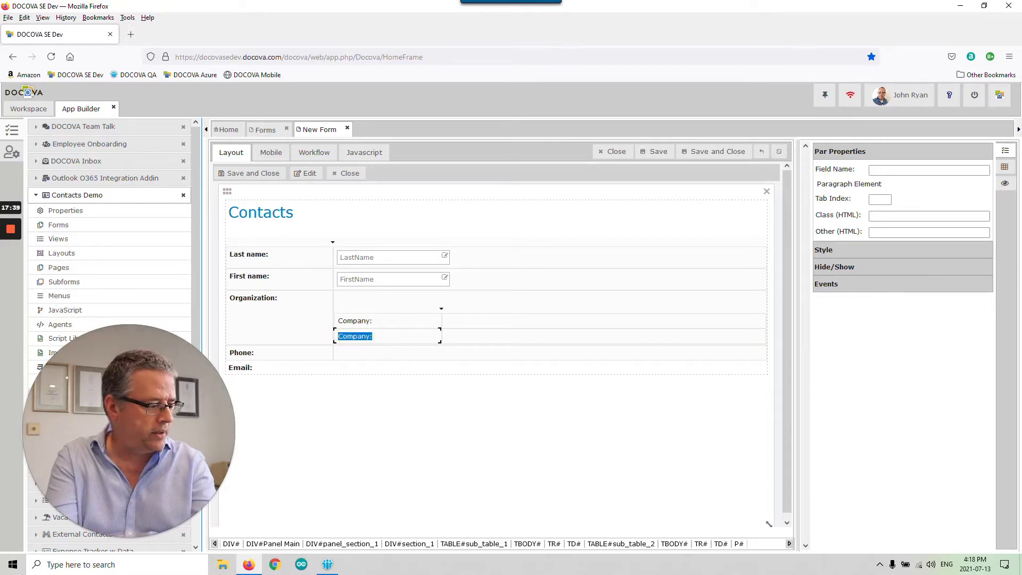
pyautogui.write('Job title:')
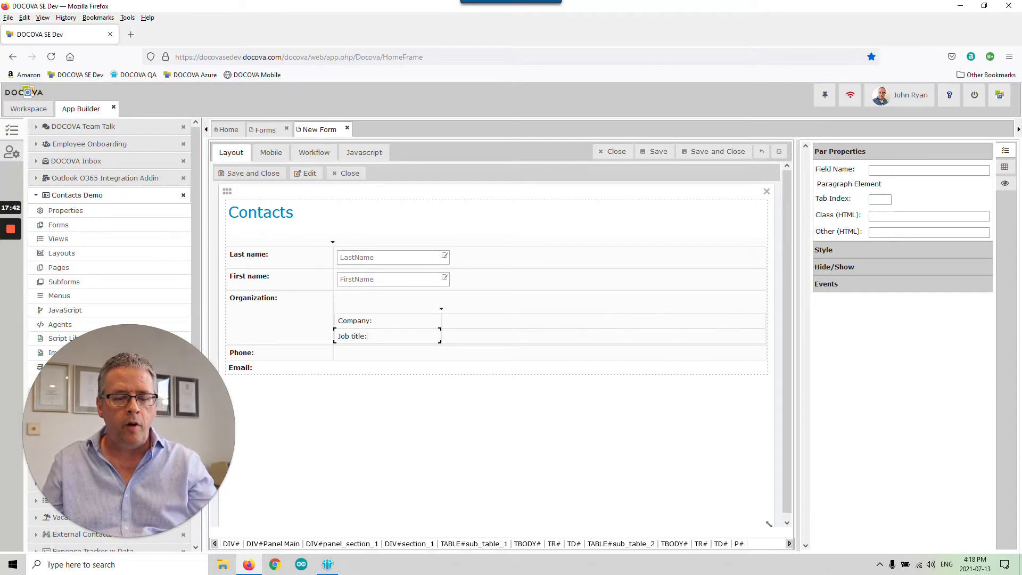
# - Make the Company: and Job title: labels bold
pyautogui.click(404, 321)
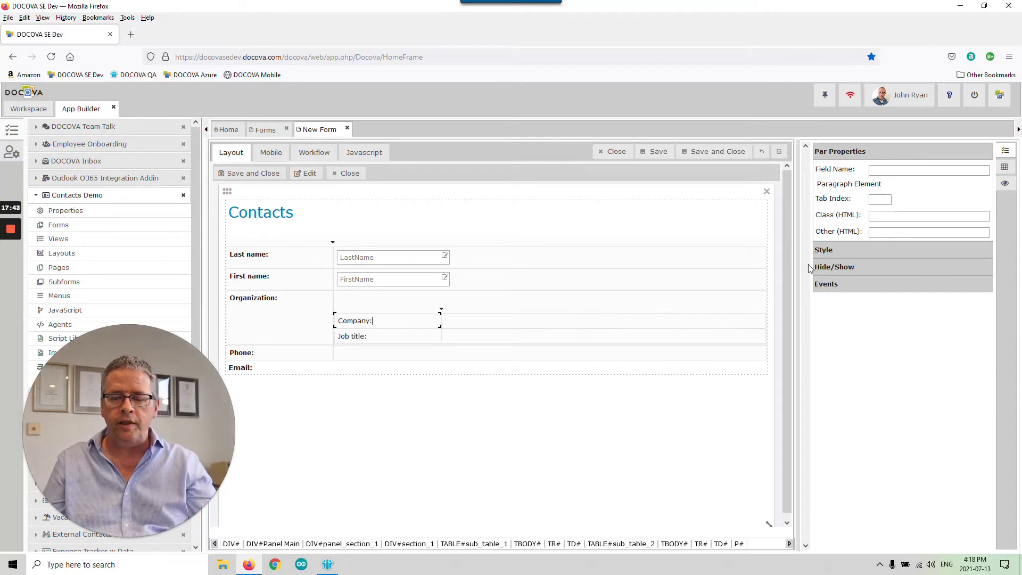
pyautogui.click(889, 251)
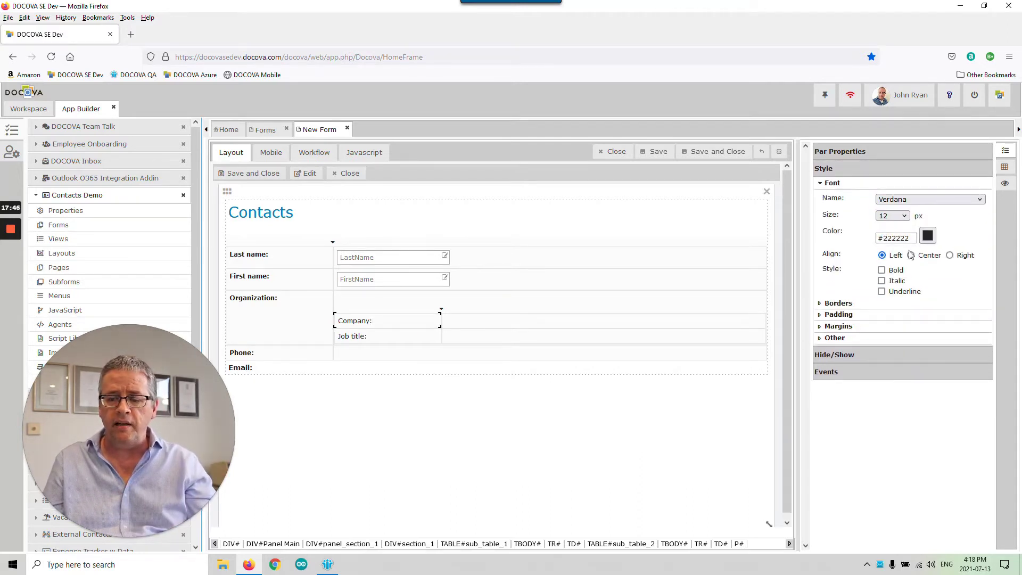
pyautogui.click(881, 270)
pyautogui.click(399, 337)
pyautogui.click(881, 270)
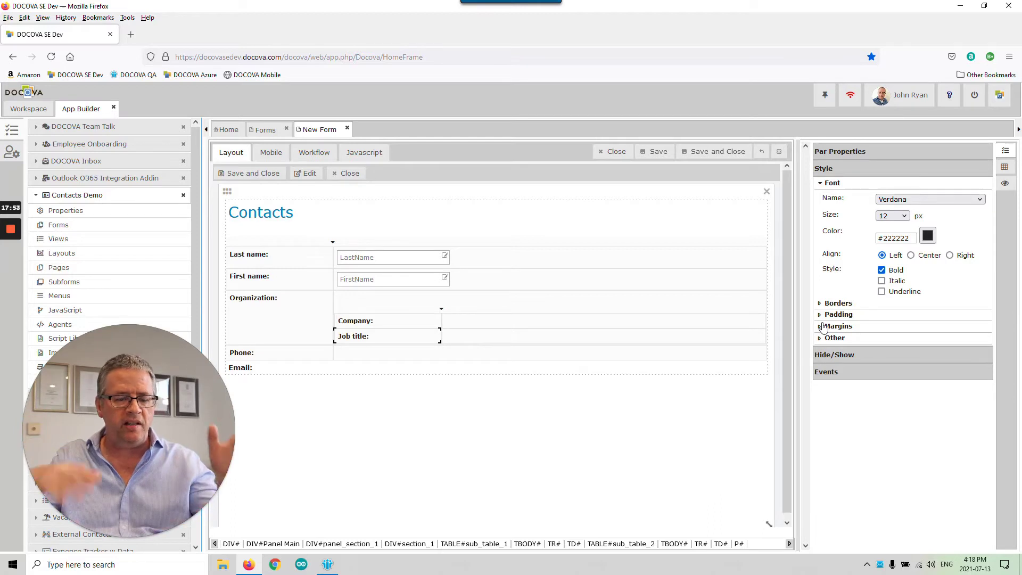
# - Delete the blank line above the sub-table and narrow both label columns
pyautogui.click(529, 297)
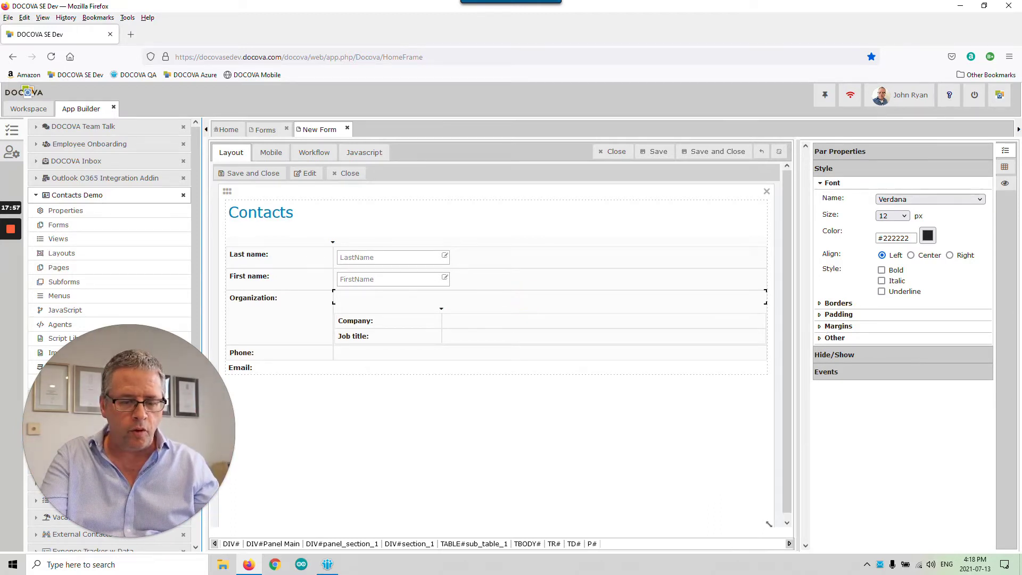
pyautogui.press('Delete')
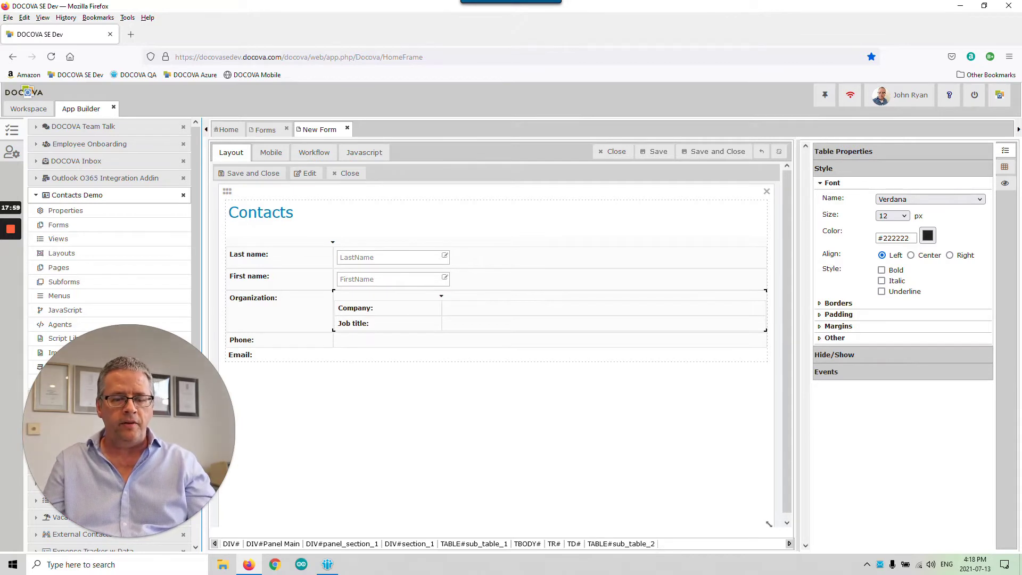
pyautogui.moveTo(441, 296)
pyautogui.mouseDown()
pyautogui.moveTo(500, 294)
pyautogui.moveTo(408, 294)
pyautogui.moveTo(426, 295)
pyautogui.mouseUp()
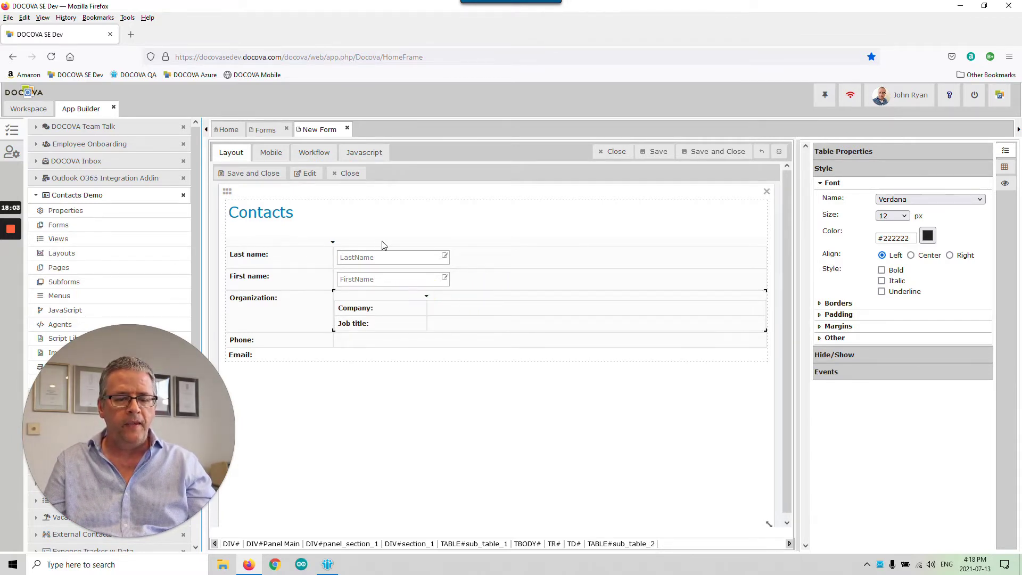
pyautogui.moveTo(334, 239)
pyautogui.mouseDown()
pyautogui.moveTo(296, 239)
pyautogui.moveTo(339, 238)
pyautogui.moveTo(314, 239)
pyautogui.mouseUp()
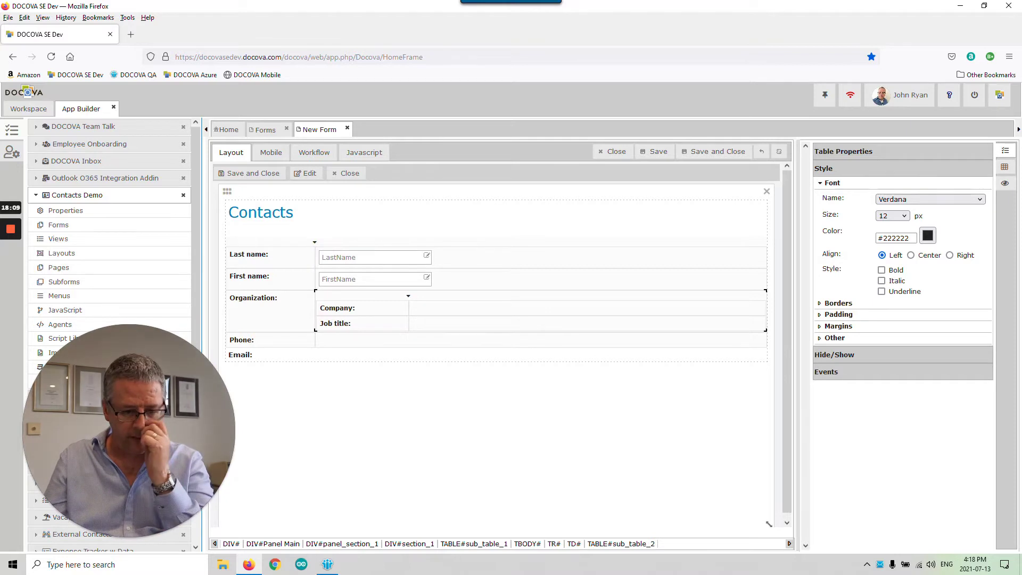
pyautogui.click(1004, 168)
# - Nest a three-row table inside the Phone row
pyautogui.moveTo(844, 389); pyautogui.dragTo(416, 335)
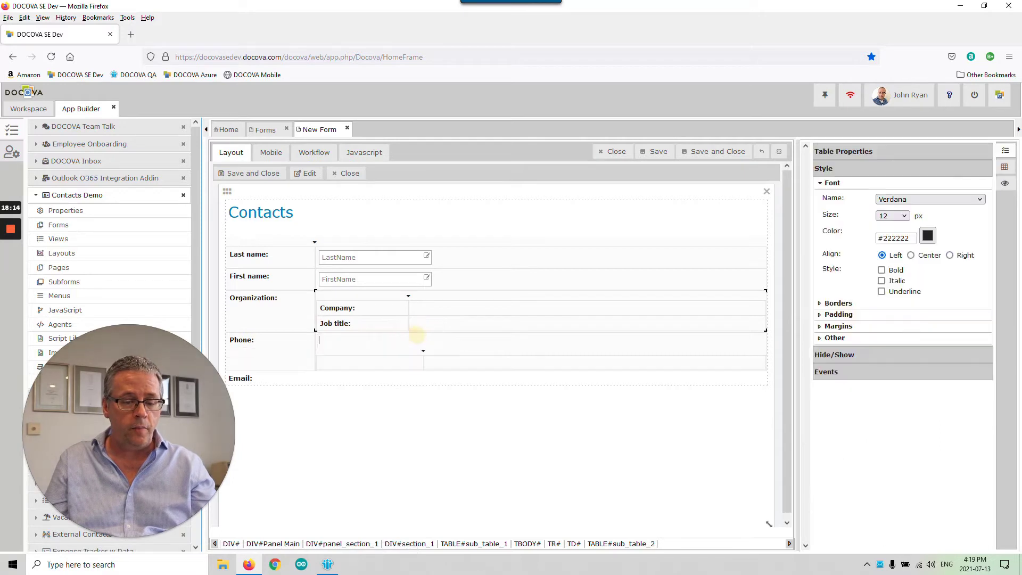
pyautogui.click(397, 359)
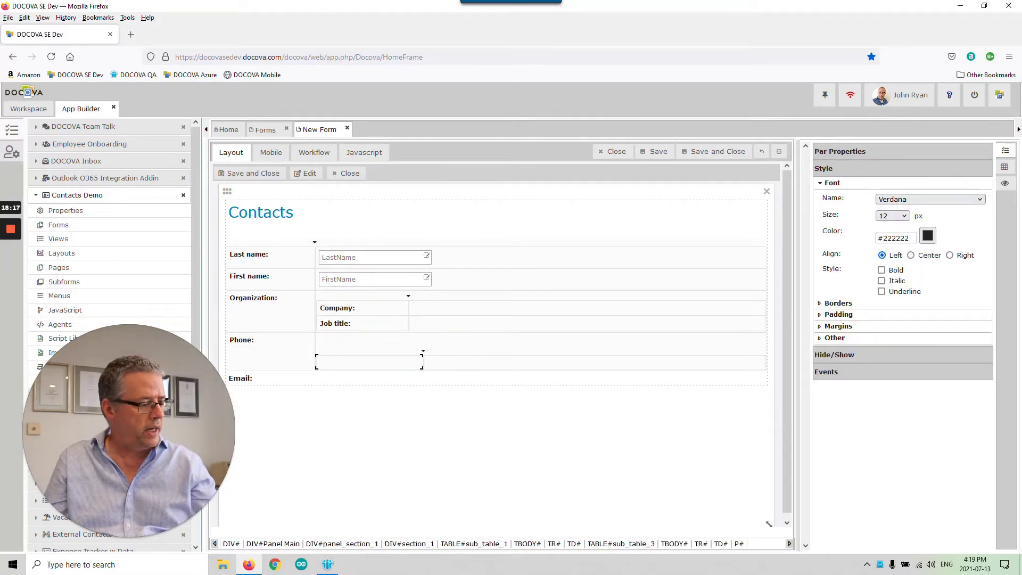
pyautogui.rightClick(399, 360)
pyautogui.moveTo(421, 365)
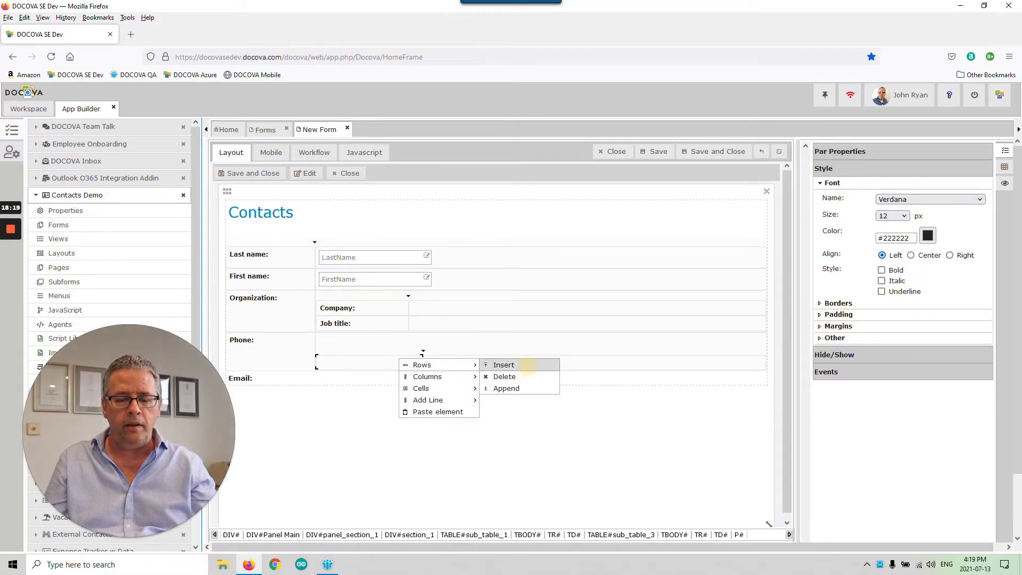
pyautogui.click(526, 366)
pyautogui.rightClick(400, 377)
pyautogui.moveTo(420, 383)
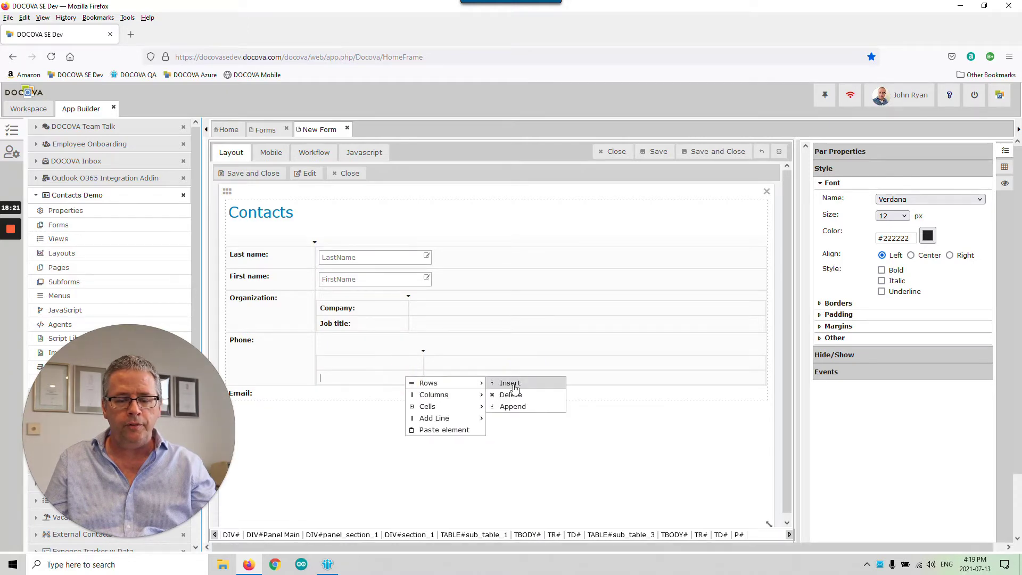
pyautogui.click(517, 383)
# - Label the Phone sub-rows Mobile:, Home: and Work: in bold
pyautogui.click(388, 340)
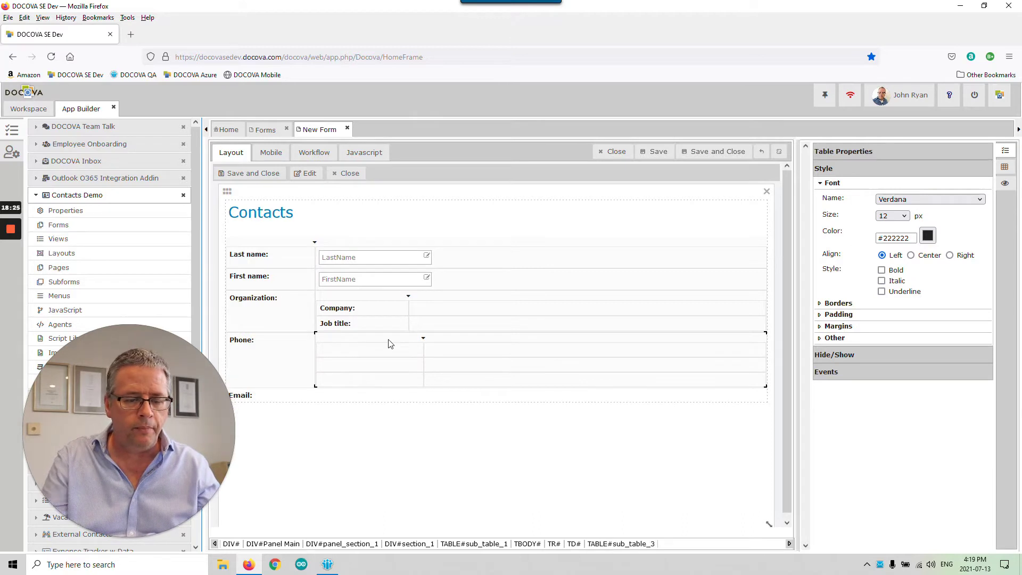
pyautogui.click(374, 349)
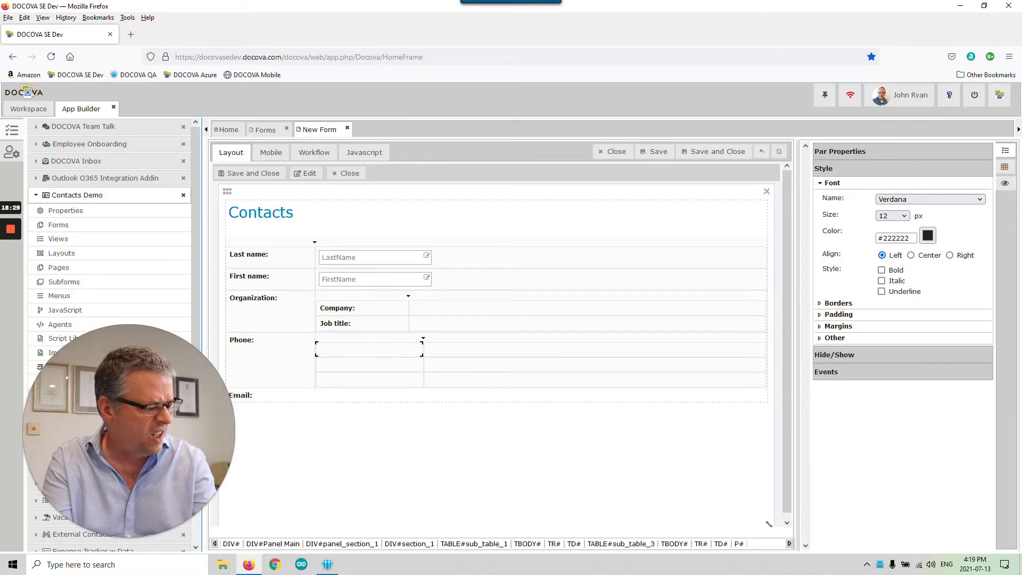
pyautogui.write('Moi')
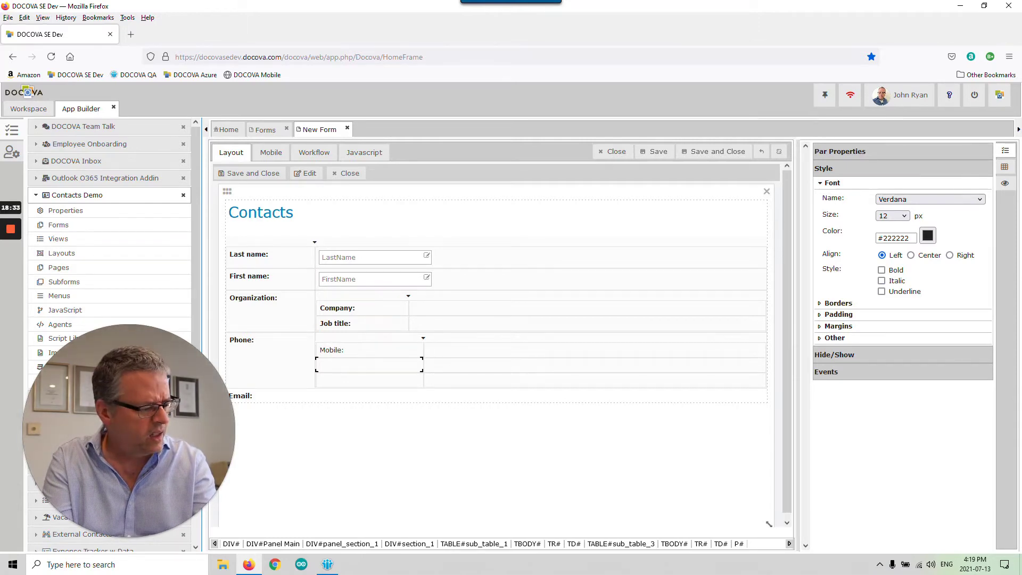
pyautogui.write('Home:')
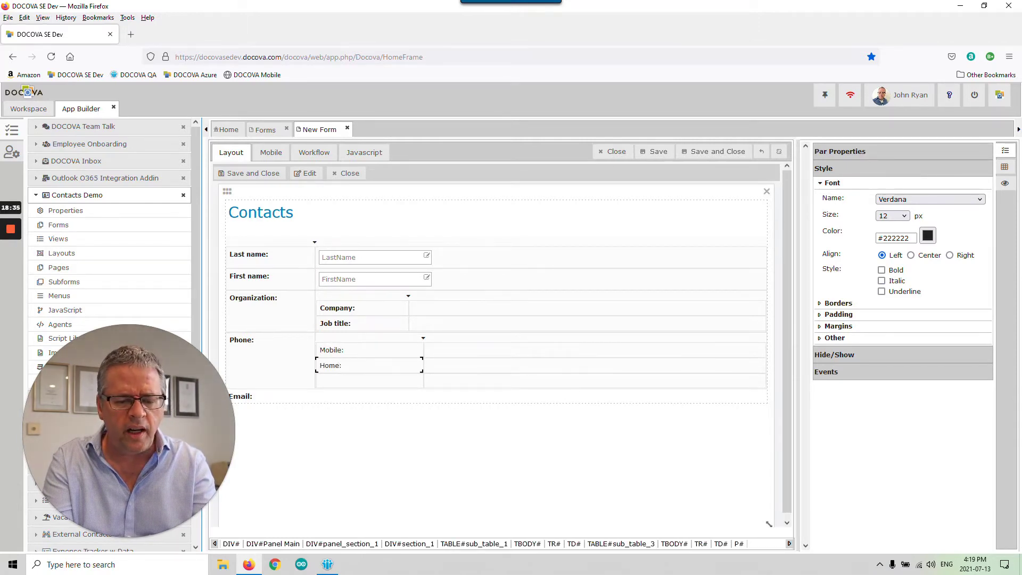
pyautogui.write('Work:')
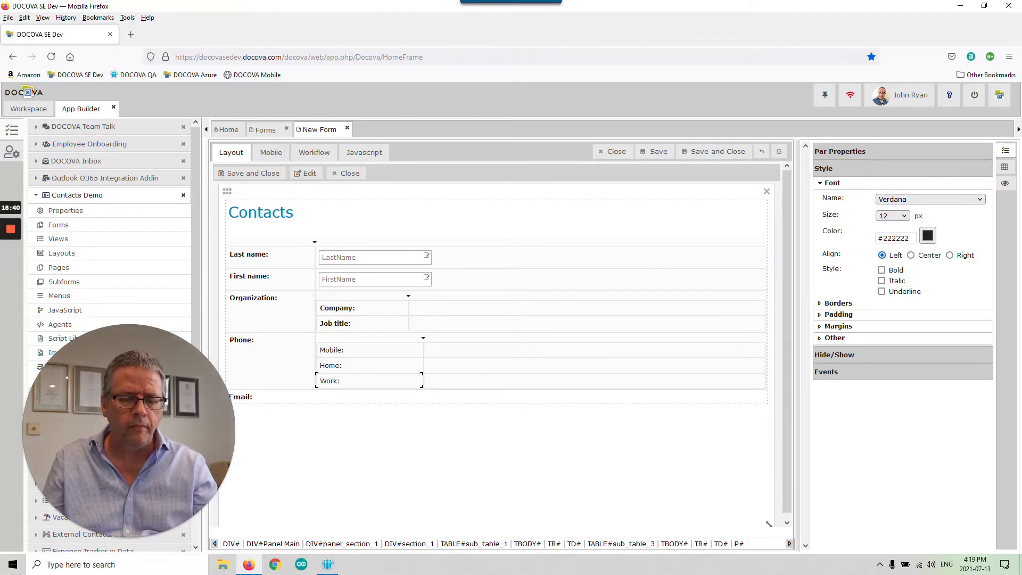
pyautogui.click(381, 348)
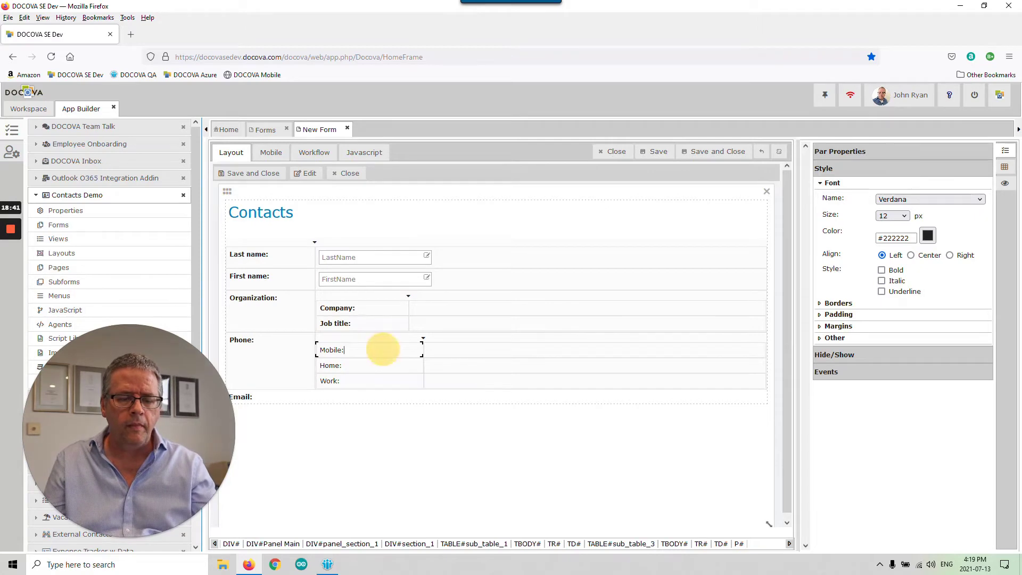
pyautogui.click(881, 270)
pyautogui.click(401, 367)
pyautogui.click(881, 269)
pyautogui.click(433, 381)
pyautogui.click(881, 270)
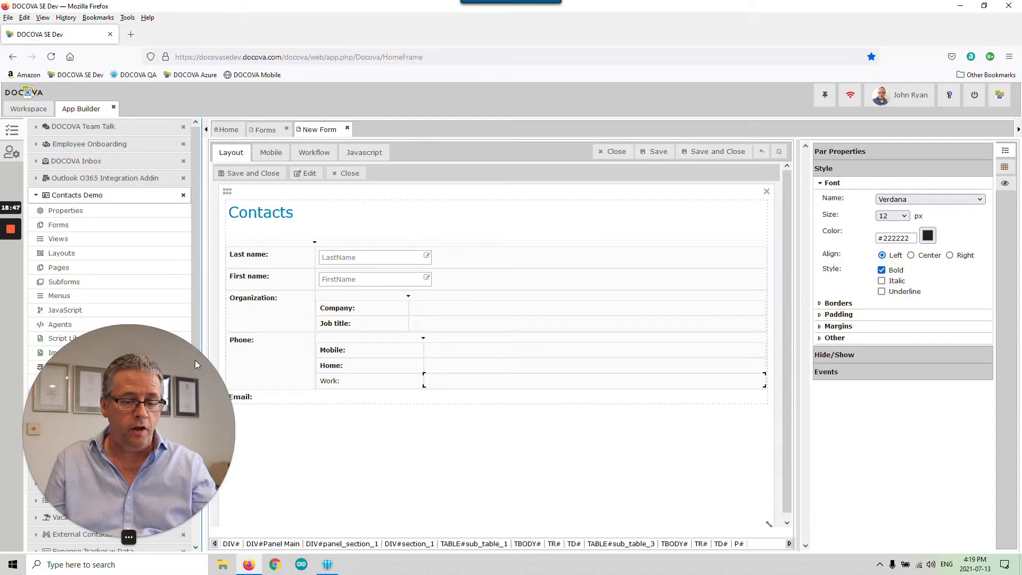
pyautogui.click(394, 382)
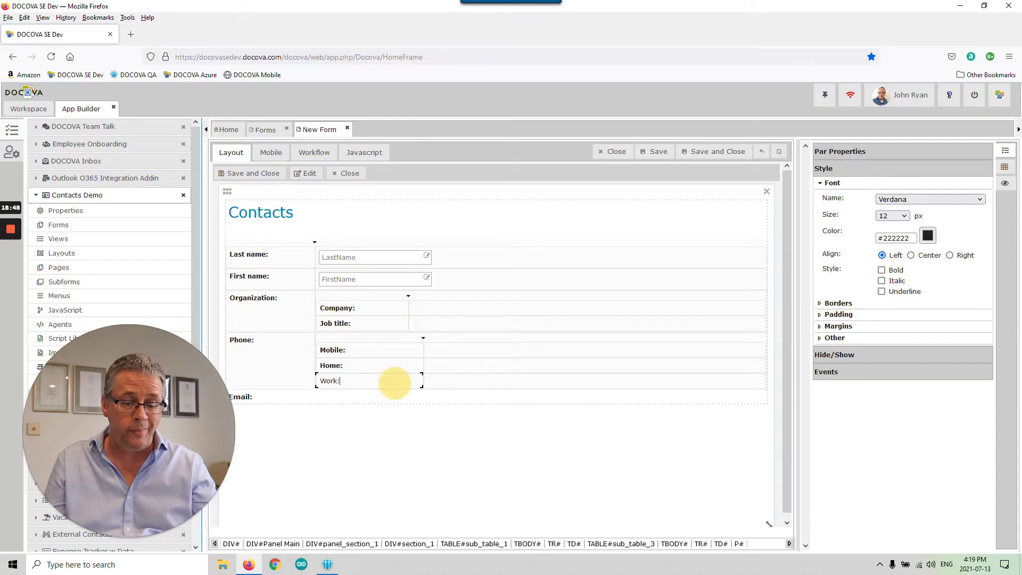
pyautogui.click(881, 270)
# - Show the form elements palette and select the Email row
pyautogui.moveTo(147, 374); pyautogui.dragTo(146, 273)
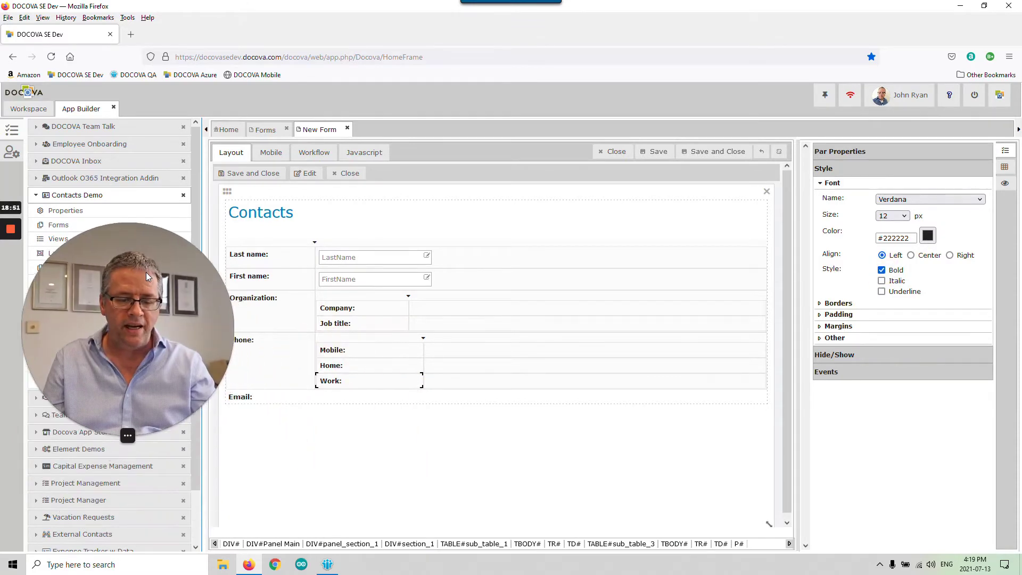
pyautogui.click(1004, 167)
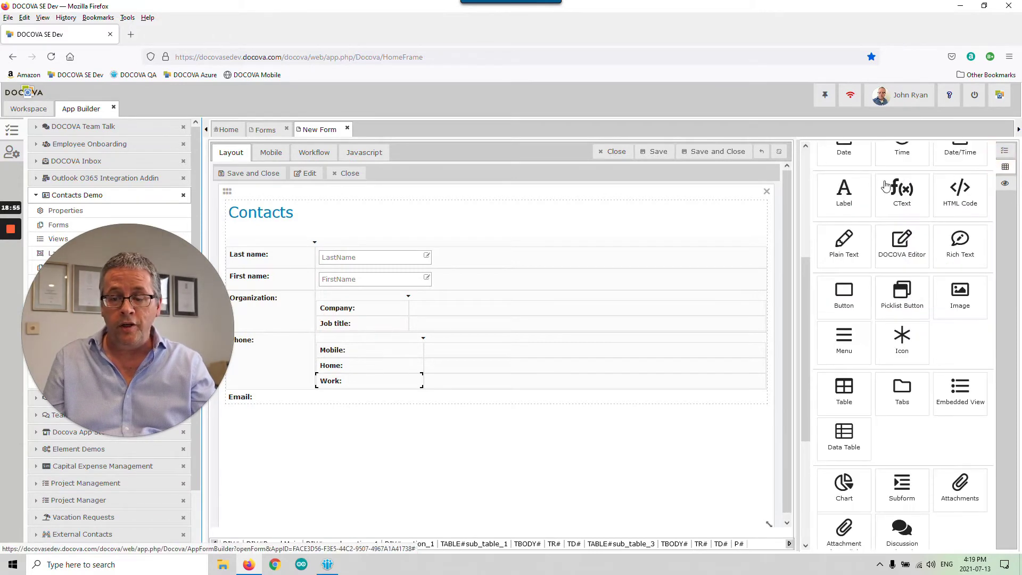
pyautogui.moveTo(805, 265); pyautogui.dragTo(911, 222)
pyautogui.click(274, 398)
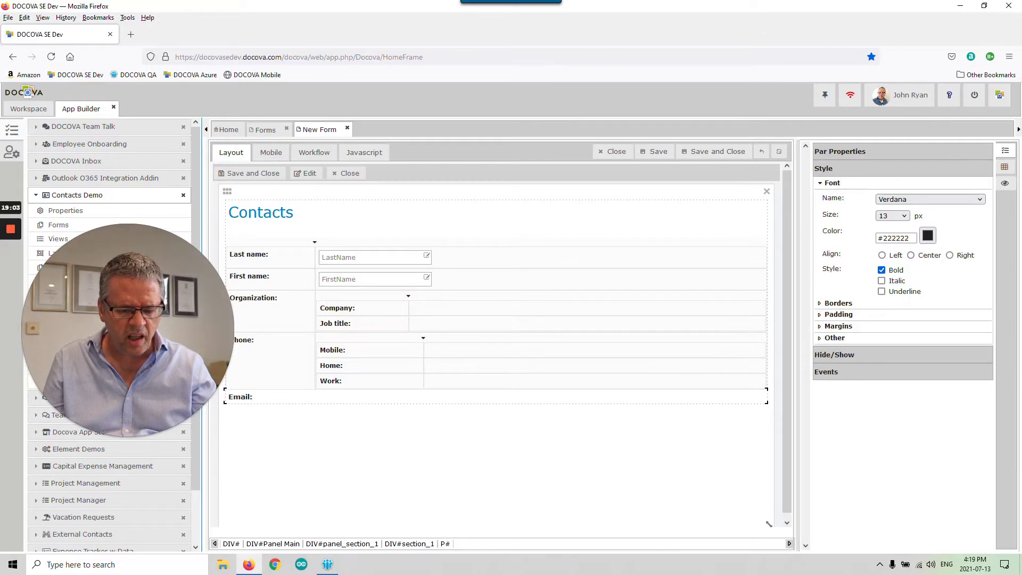
# - Add a new row labelled Email: and delete the old Email label
pyautogui.click(265, 380)
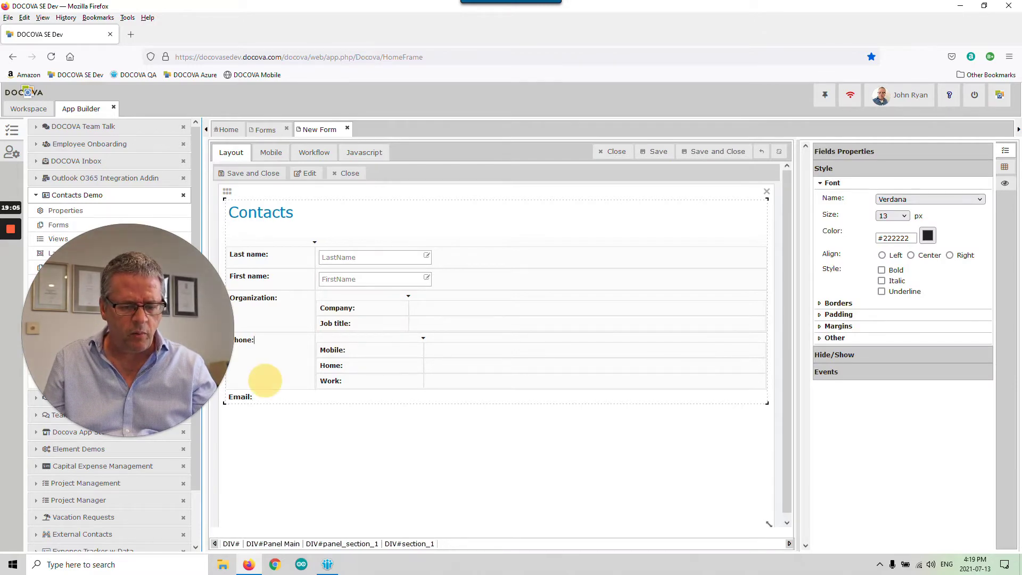
pyautogui.moveTo(181, 276); pyautogui.dragTo(619, 356)
pyautogui.rightClick(289, 345)
pyautogui.moveTo(290, 347)
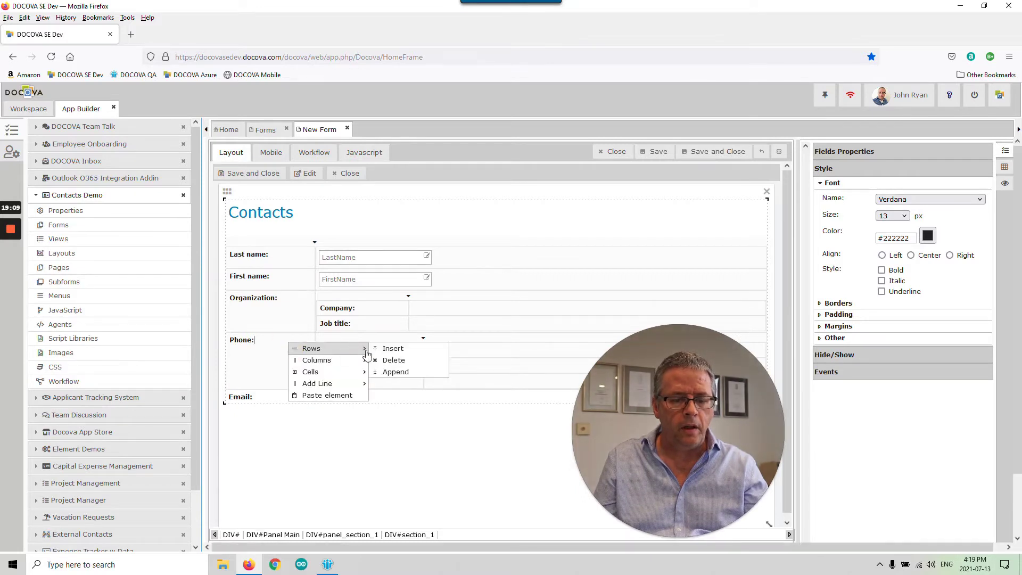
pyautogui.click(393, 371)
pyautogui.click(297, 397)
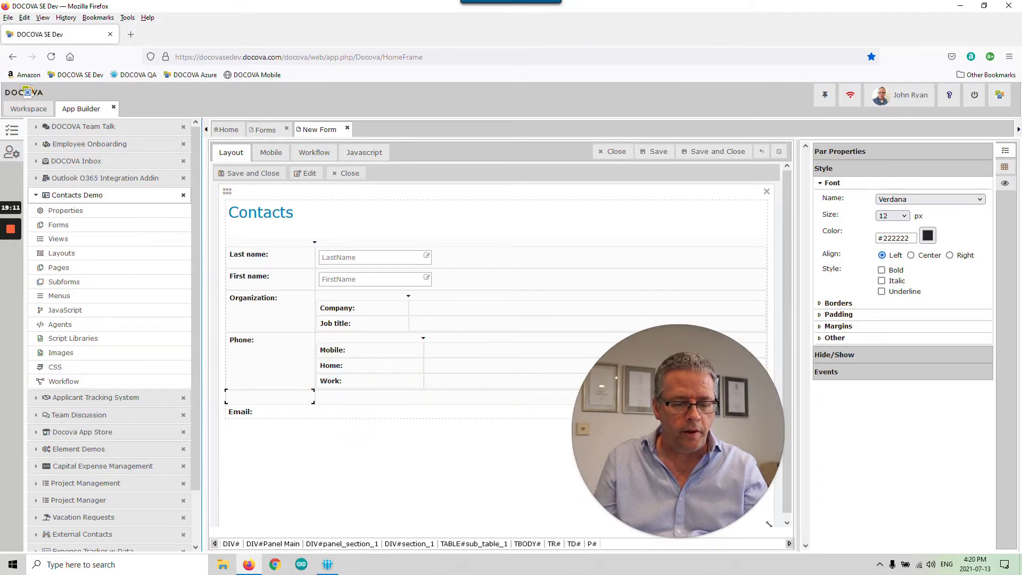
pyautogui.write('Email:')
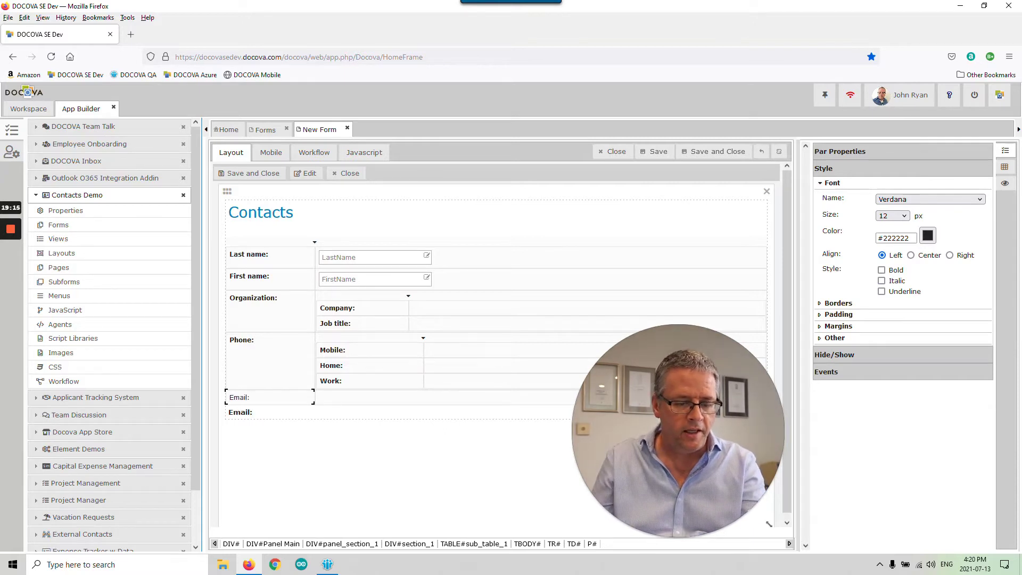
pyautogui.click(253, 412)
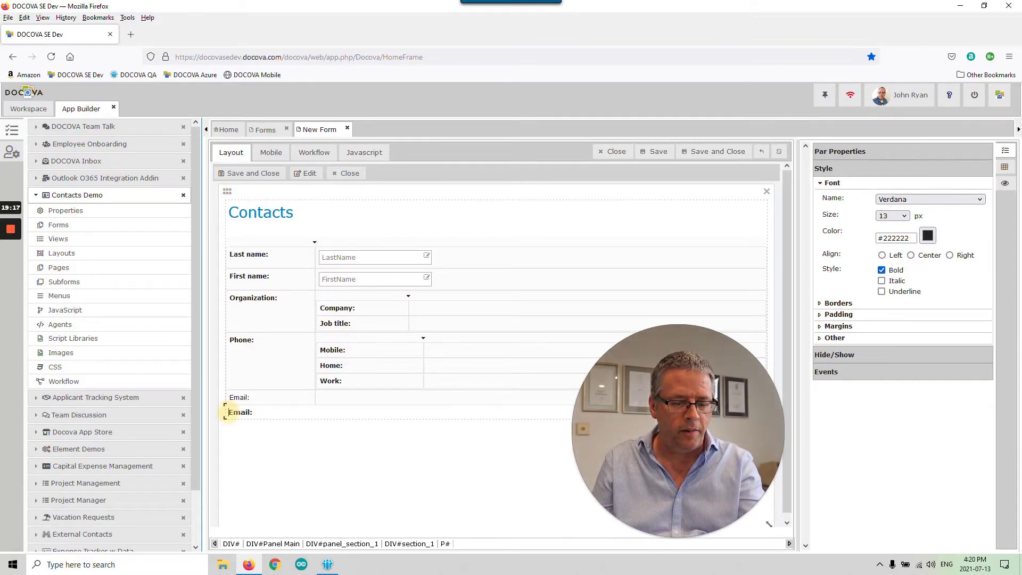
pyautogui.press('Delete')
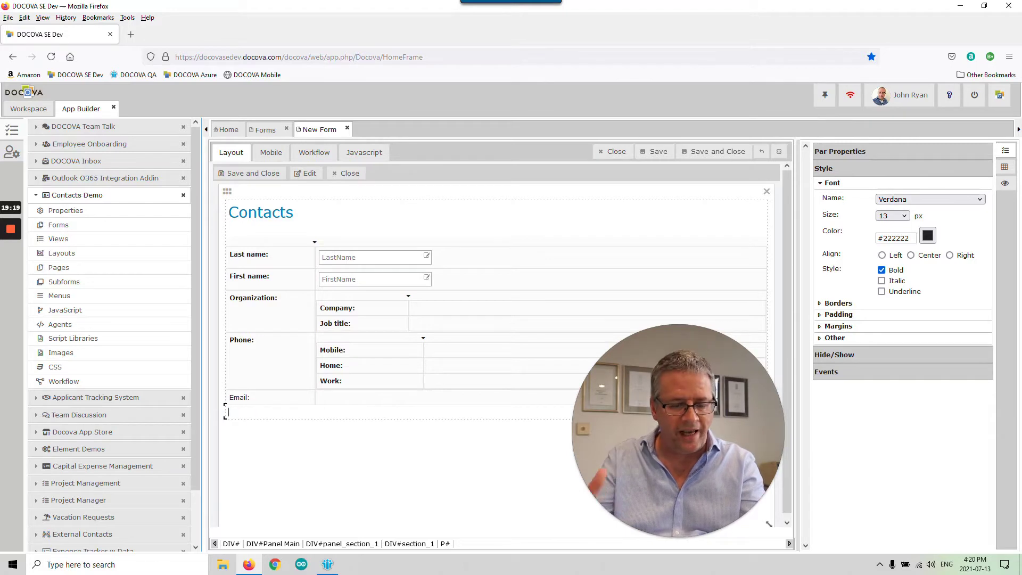
# - Place a text field beside the Email: label
pyautogui.click(256, 395)
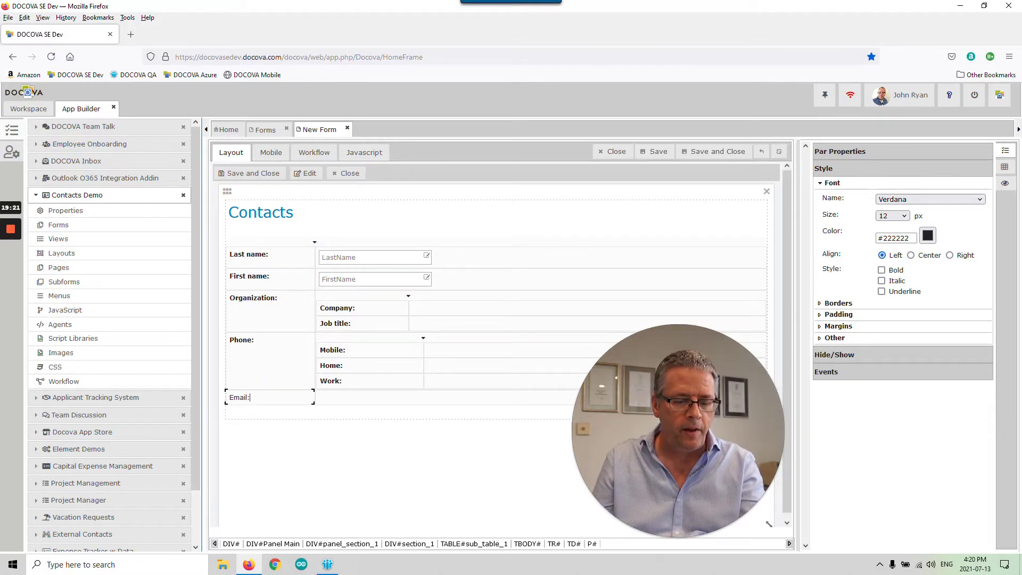
pyautogui.click(272, 397)
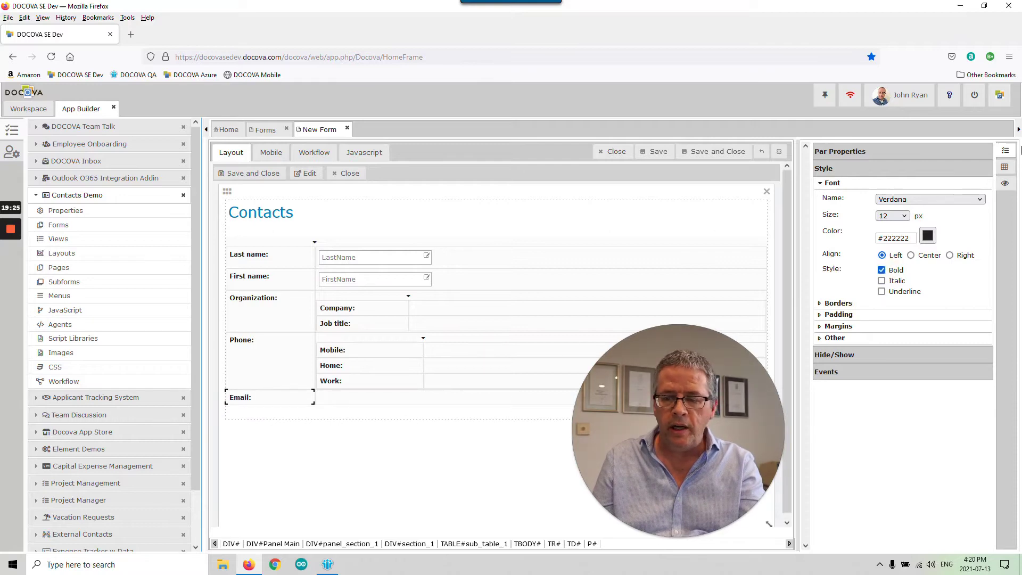
pyautogui.click(1004, 169)
pyautogui.moveTo(846, 177); pyautogui.dragTo(429, 404)
# - Name the Email row's text field Email
pyautogui.click(382, 402)
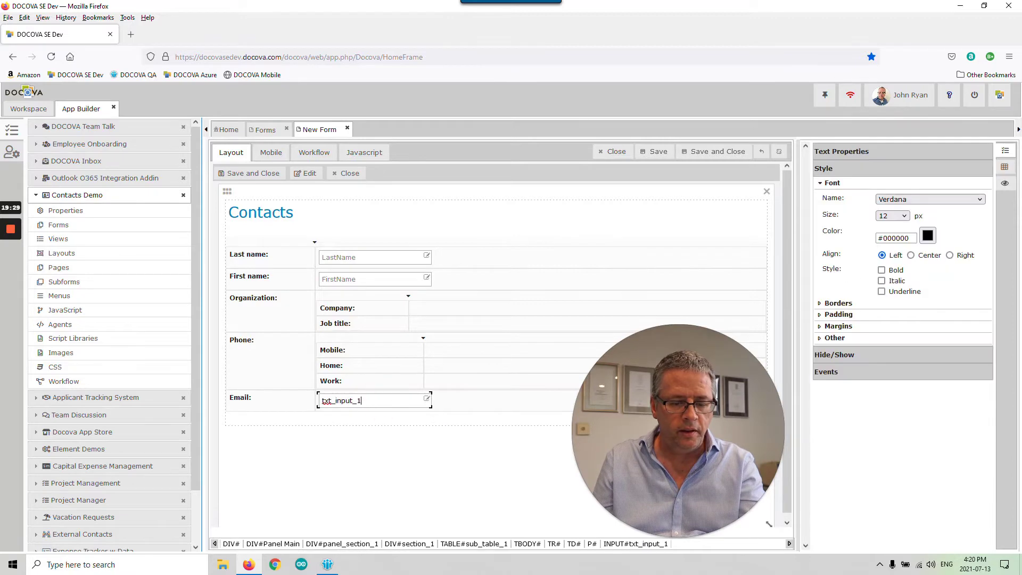
pyautogui.click(866, 156)
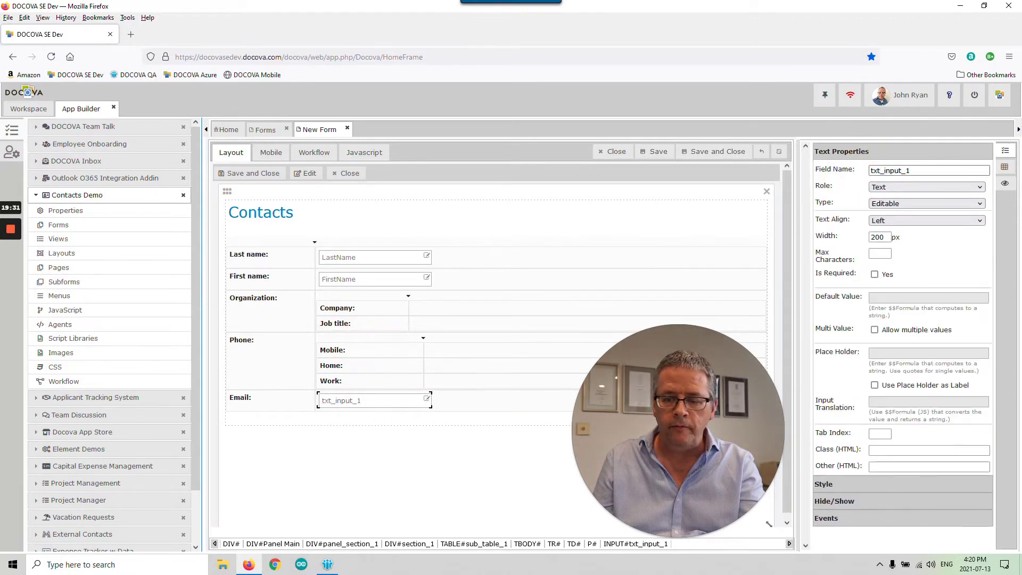
pyautogui.moveTo(919, 170); pyautogui.dragTo(828, 174)
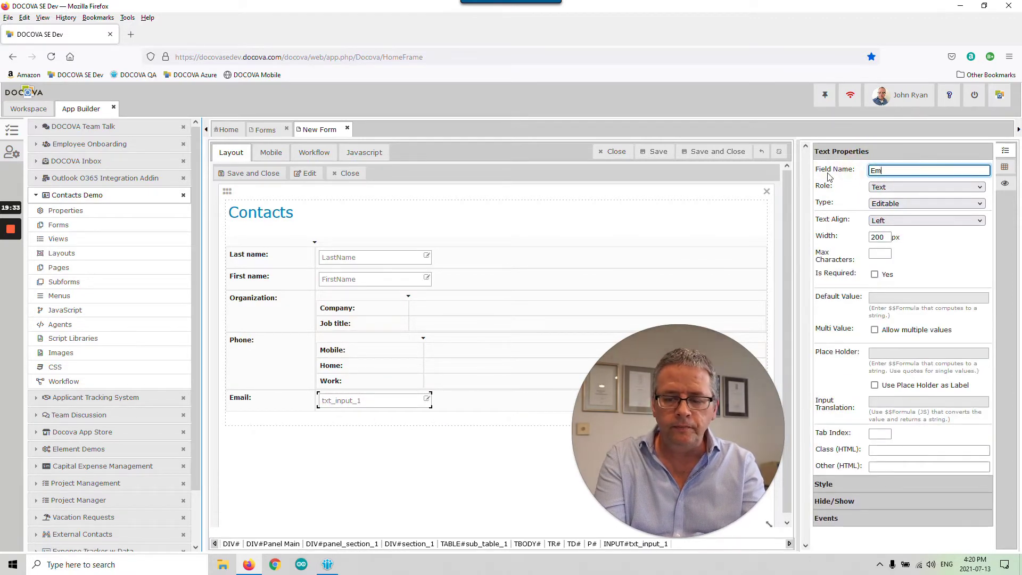
pyautogui.click(827, 174)
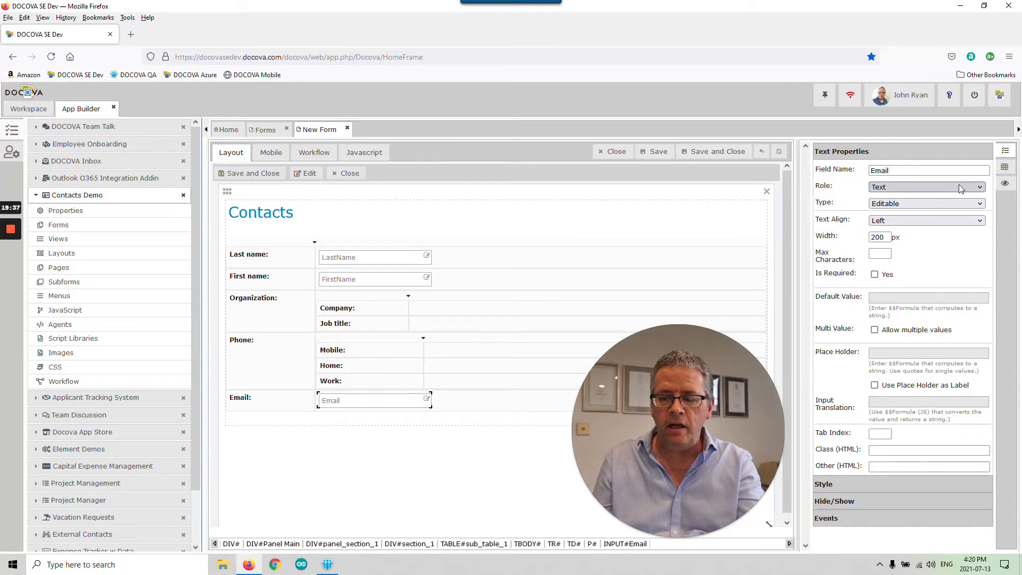
# - Add text fields beside Company: and Job title:, named Company and JobTitle
pyautogui.click(1004, 166)
pyautogui.moveTo(845, 172); pyautogui.dragTo(463, 304)
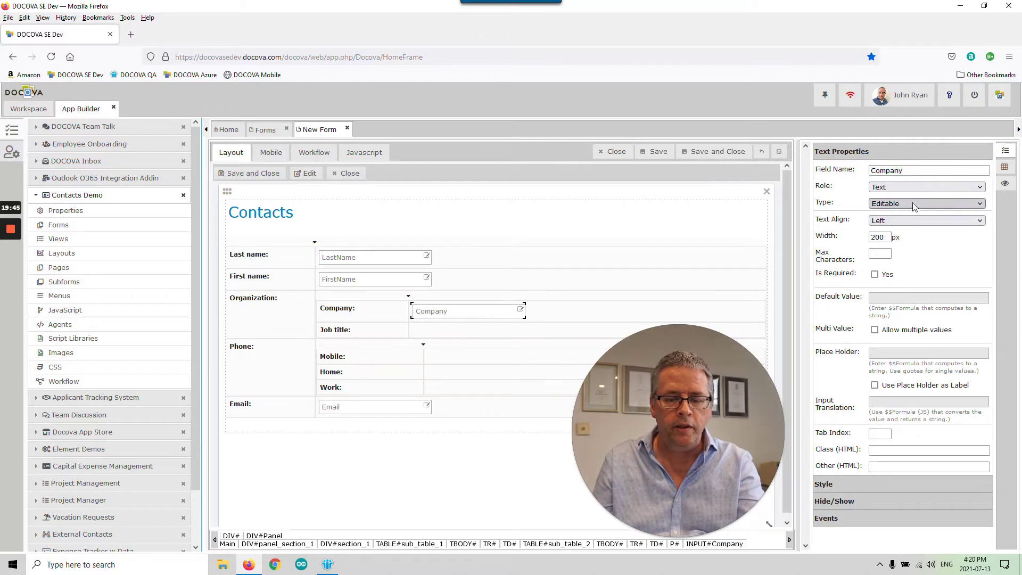
pyautogui.click(1004, 167)
pyautogui.moveTo(836, 179); pyautogui.dragTo(452, 333)
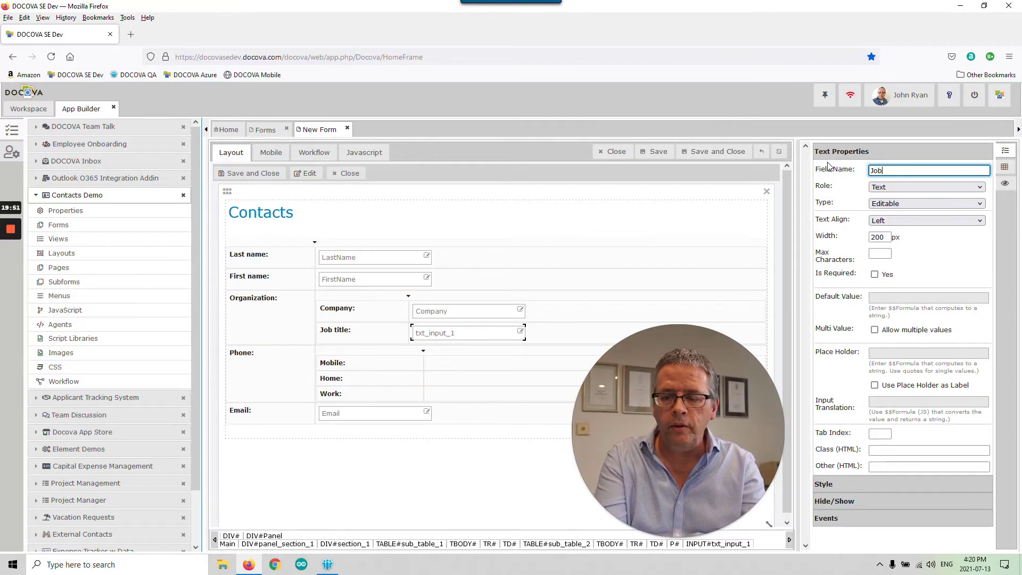
pyautogui.write('JobTitle')
pyautogui.press('Return')
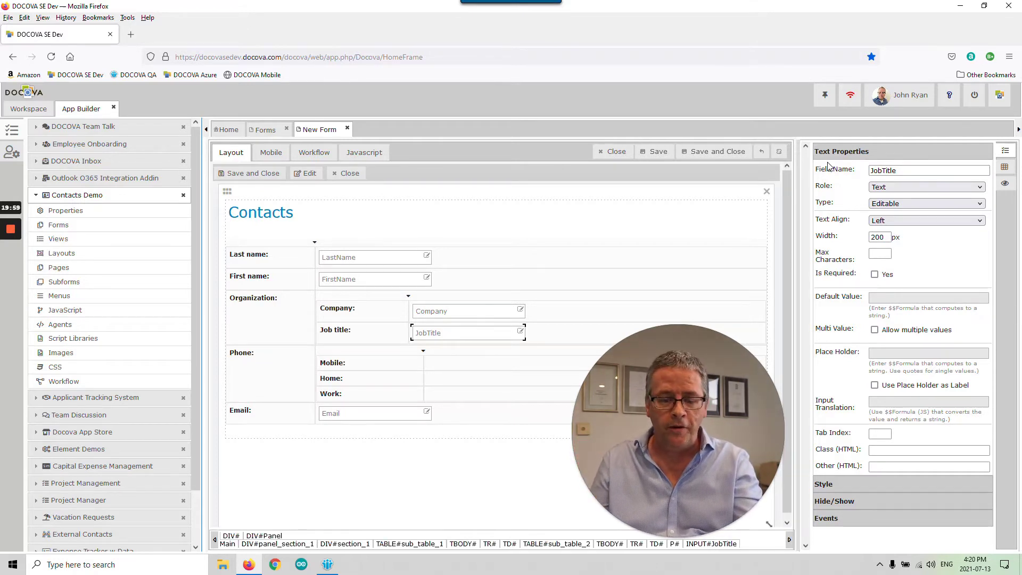
pyautogui.click(1010, 169)
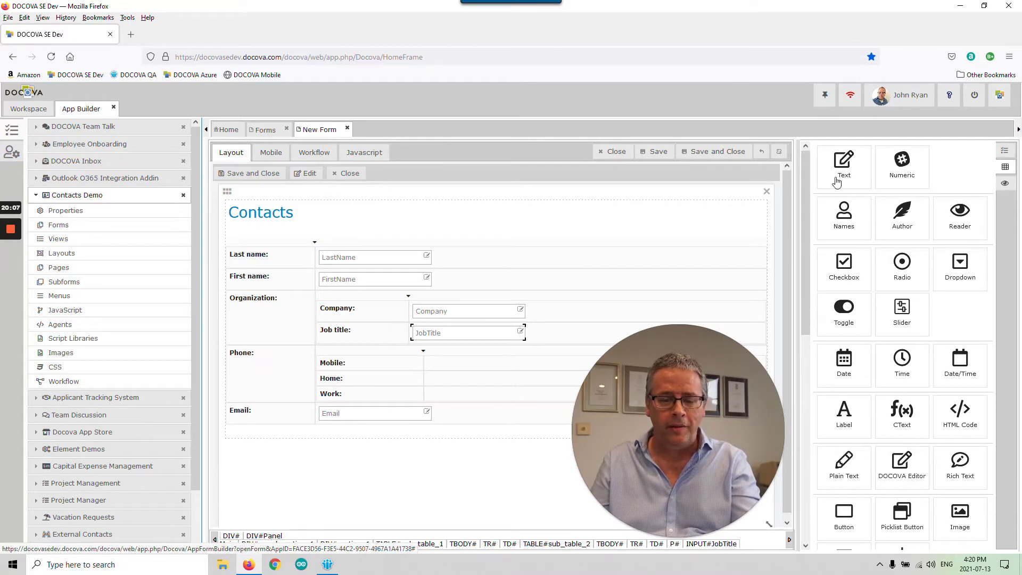
# - Add a text field named Mobile to the Mobile phone row
pyautogui.moveTo(843, 178); pyautogui.dragTo(489, 361)
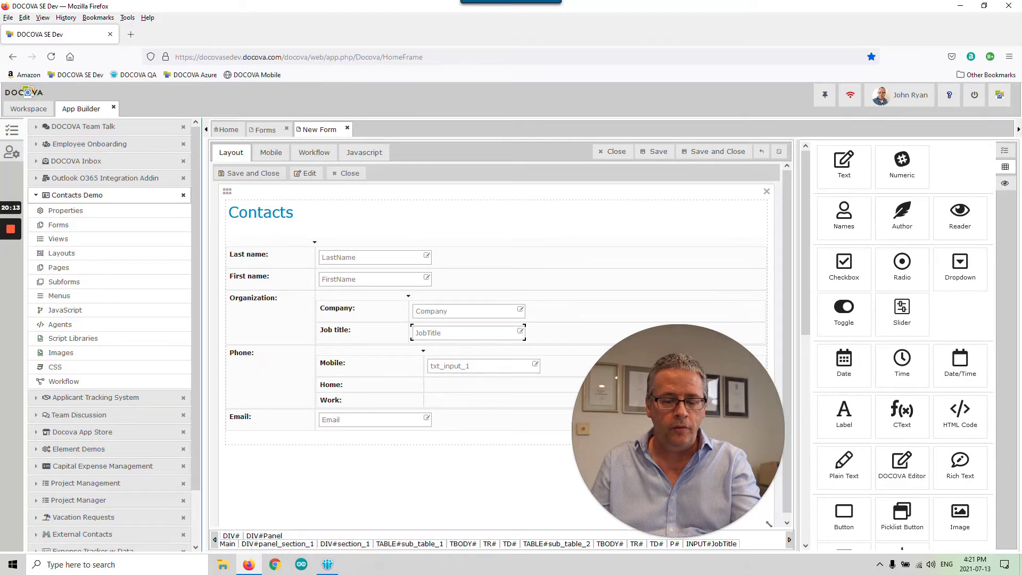
pyautogui.click(534, 369)
pyautogui.moveTo(908, 171); pyautogui.dragTo(813, 174)
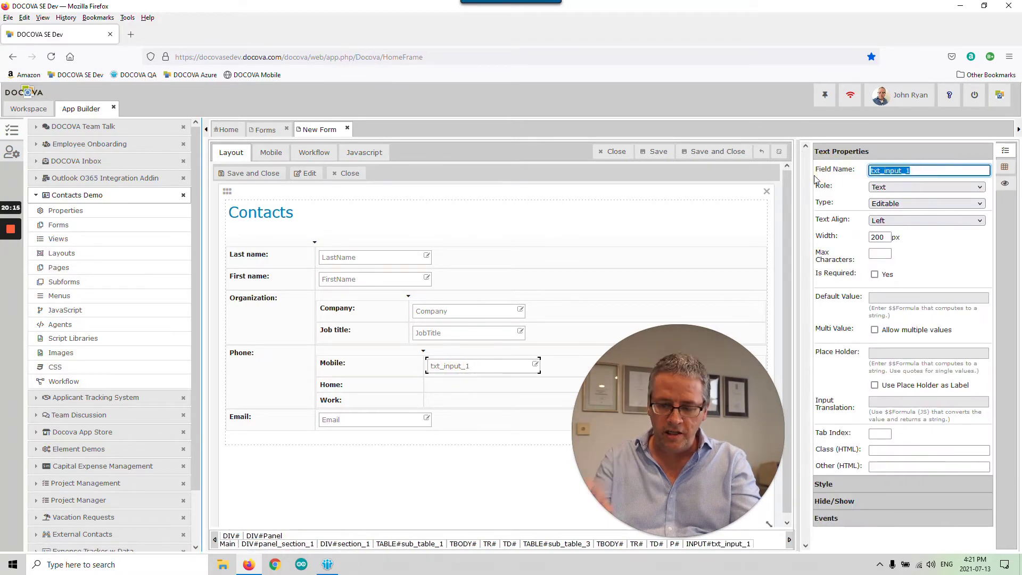
pyautogui.write('Mobil')
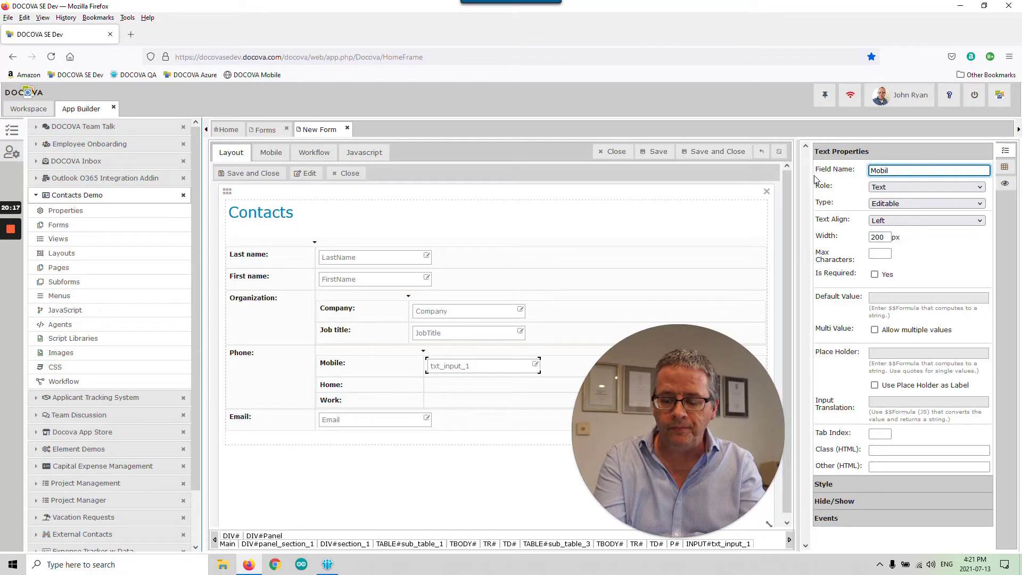
pyautogui.press('Tab')
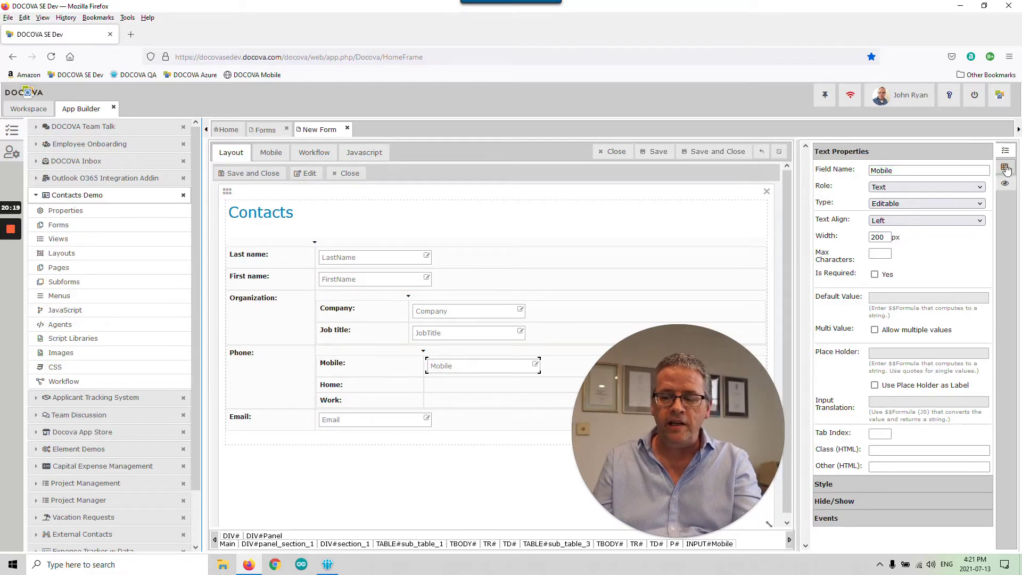
# - Add a text field named Home to the Home phone row
pyautogui.click(1005, 168)
pyautogui.moveTo(844, 159); pyautogui.dragTo(539, 391)
pyautogui.click(931, 170)
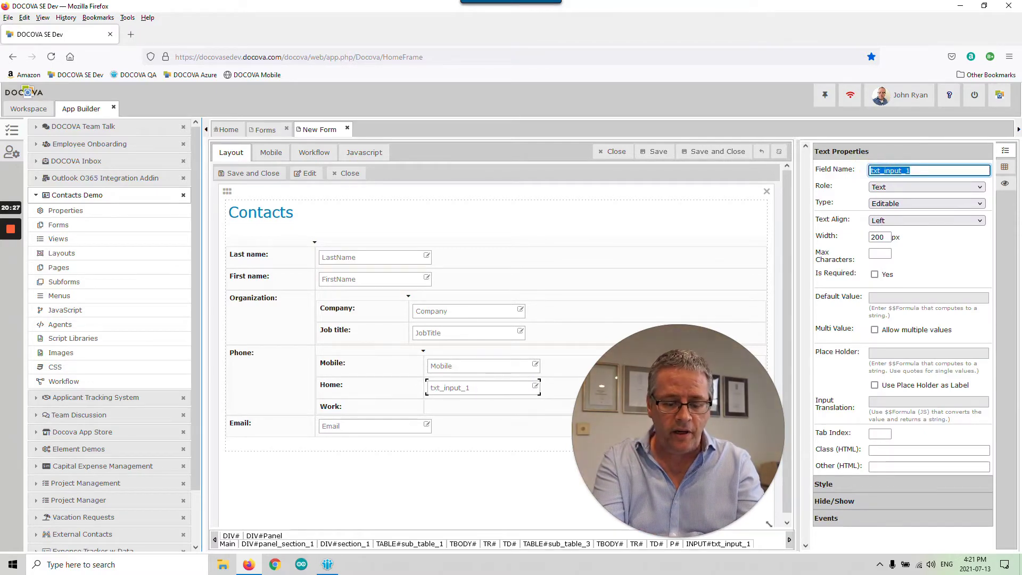
pyautogui.write('Home')
pyautogui.press('Return')
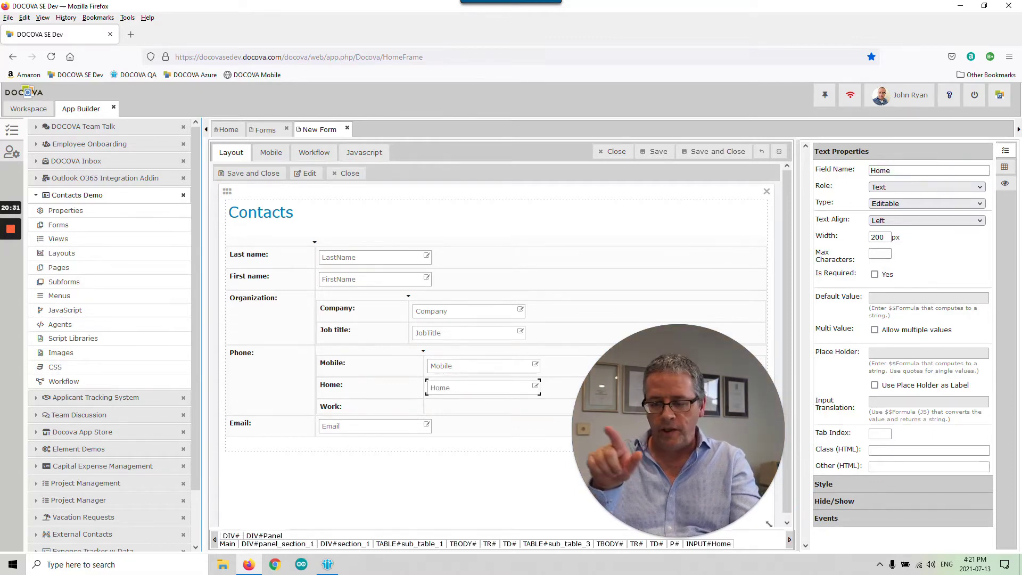
# - Add a text field named Work to the Work phone row
pyautogui.click(1004, 166)
pyautogui.moveTo(843, 162); pyautogui.dragTo(463, 409)
pyautogui.click(436, 410)
pyautogui.doubleClick(907, 170)
pyautogui.write('Work')
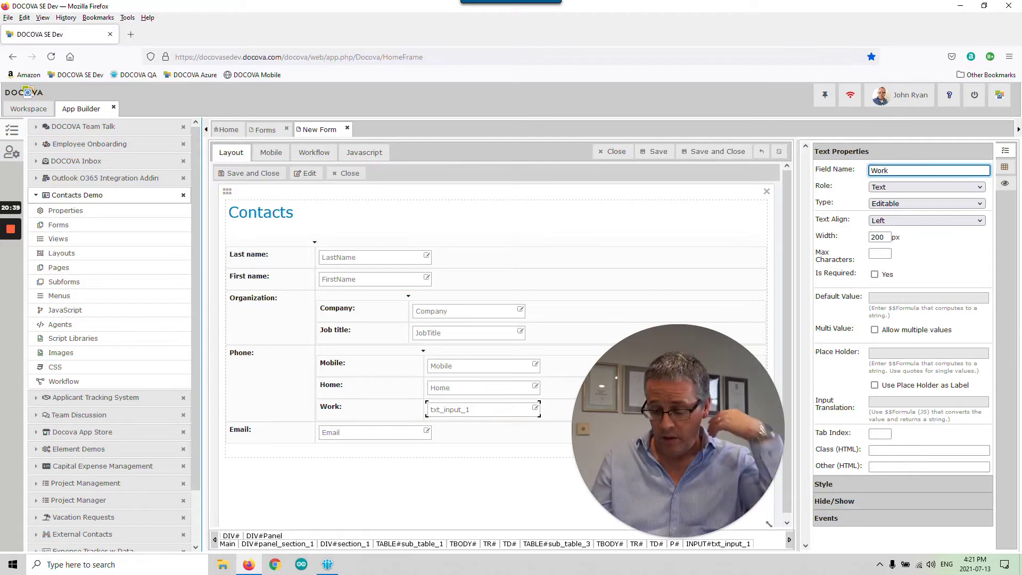
pyautogui.click(954, 264)
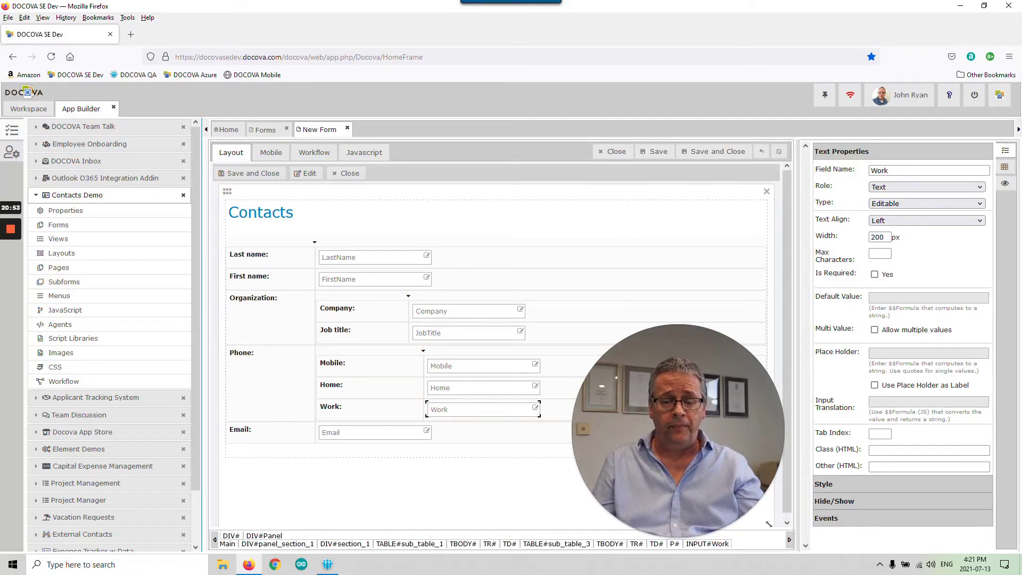
# - Rename the form and its Contacts heading to 'Contact', then save and close the design, confirming
pyautogui.click(659, 201)
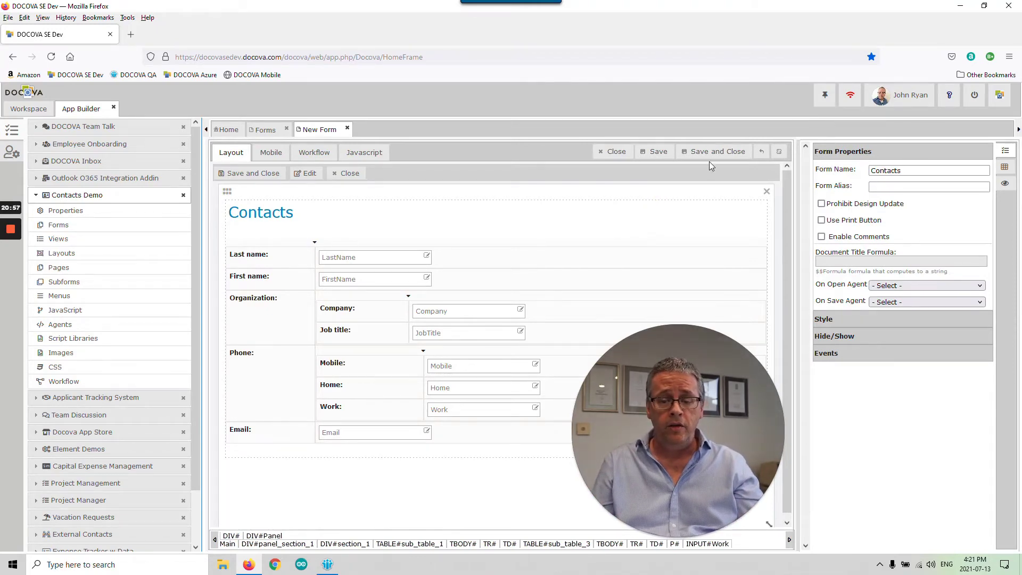
pyautogui.click(925, 170)
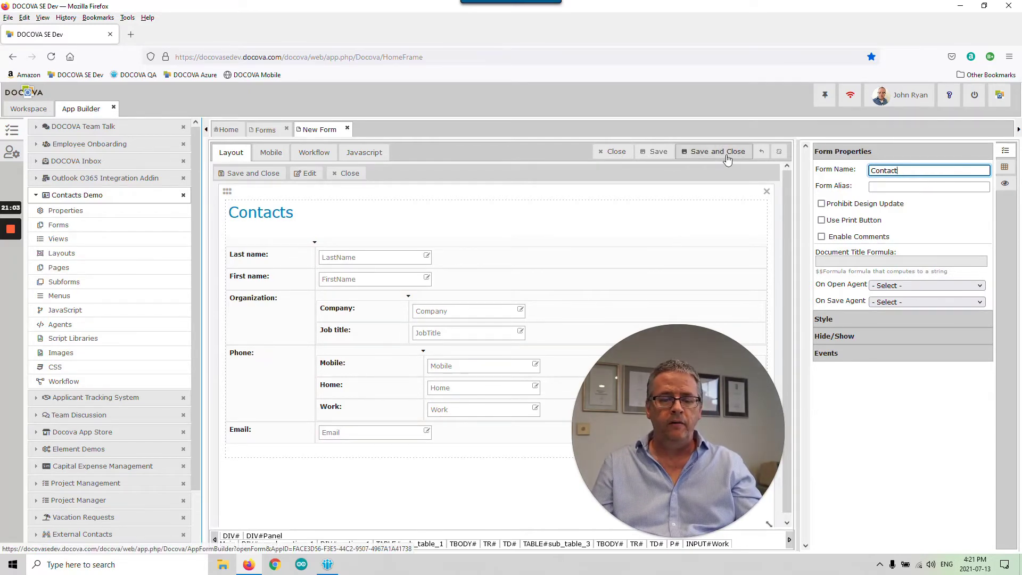
pyautogui.click(320, 217)
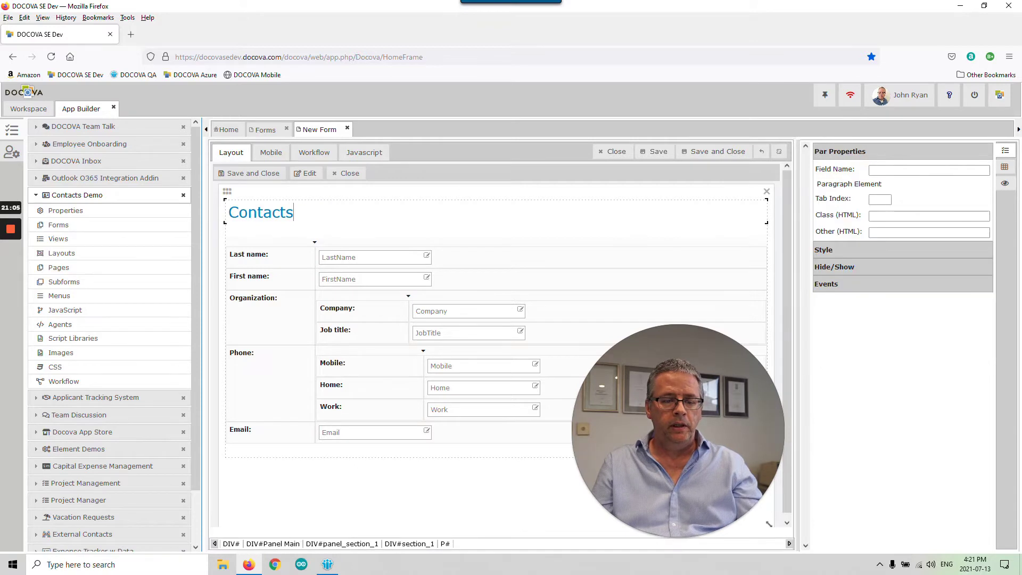
pyautogui.press('BackSpace')
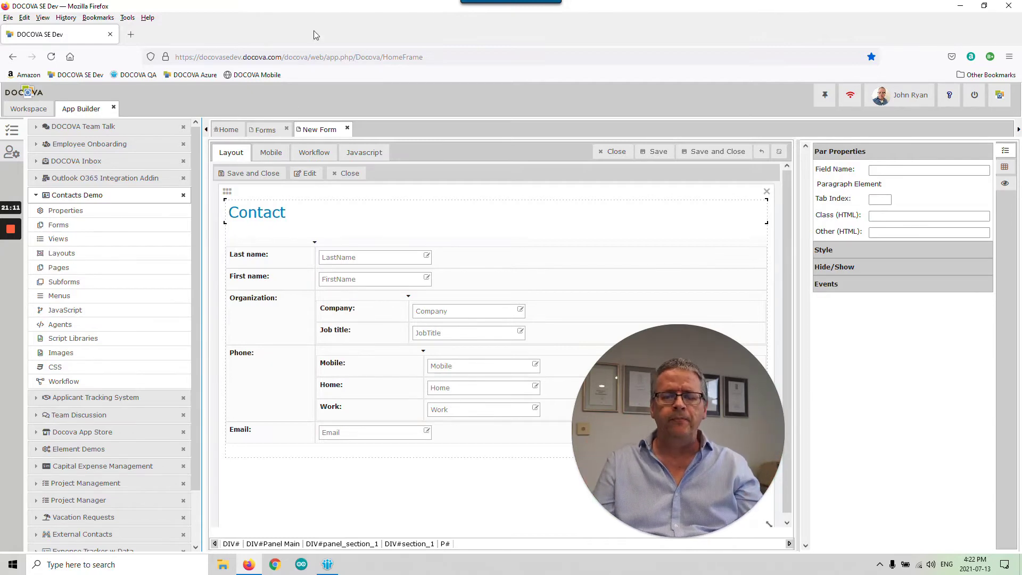
pyautogui.click(711, 155)
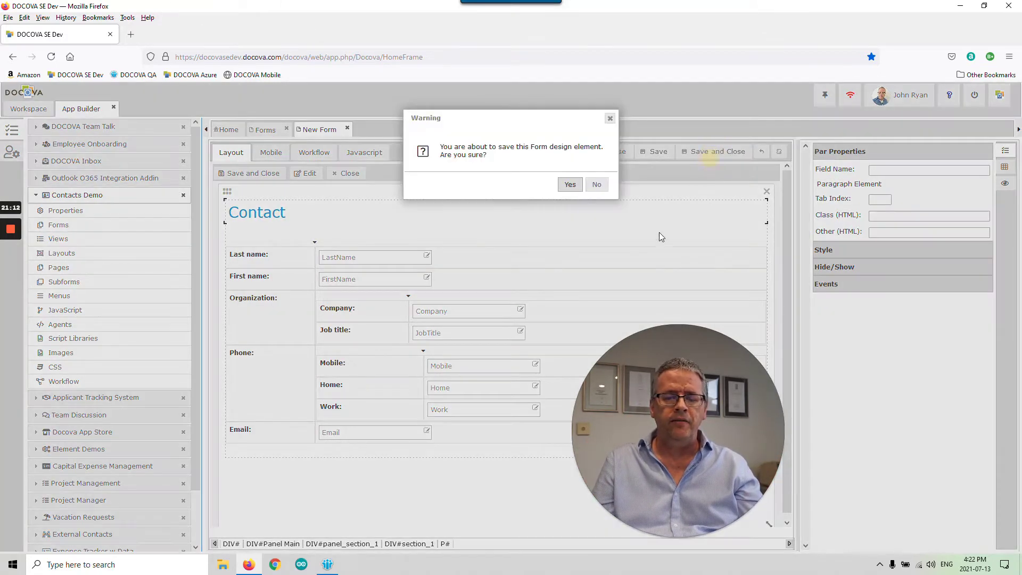
pyautogui.click(568, 183)
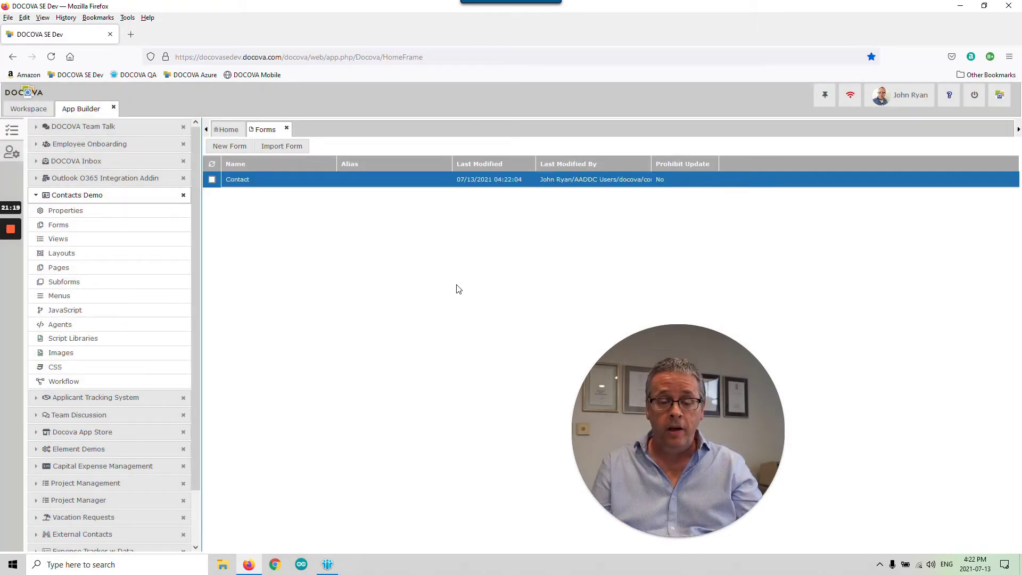
# - Go to Views under Contacts Demo in the App Builder navigator
pyautogui.click(640, 445)
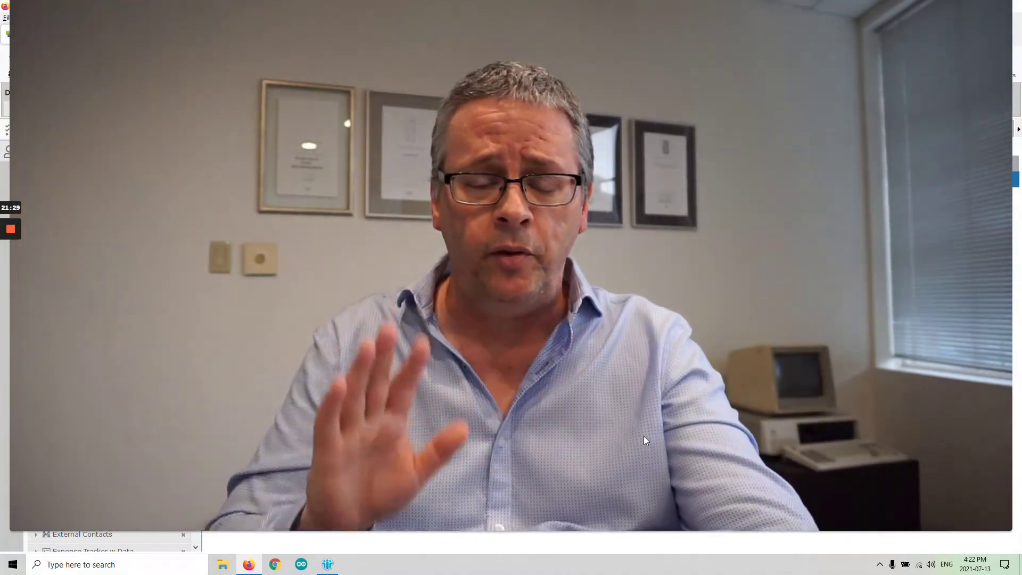
pyautogui.doubleClick(659, 334)
pyautogui.moveTo(163, 364); pyautogui.dragTo(372, 358)
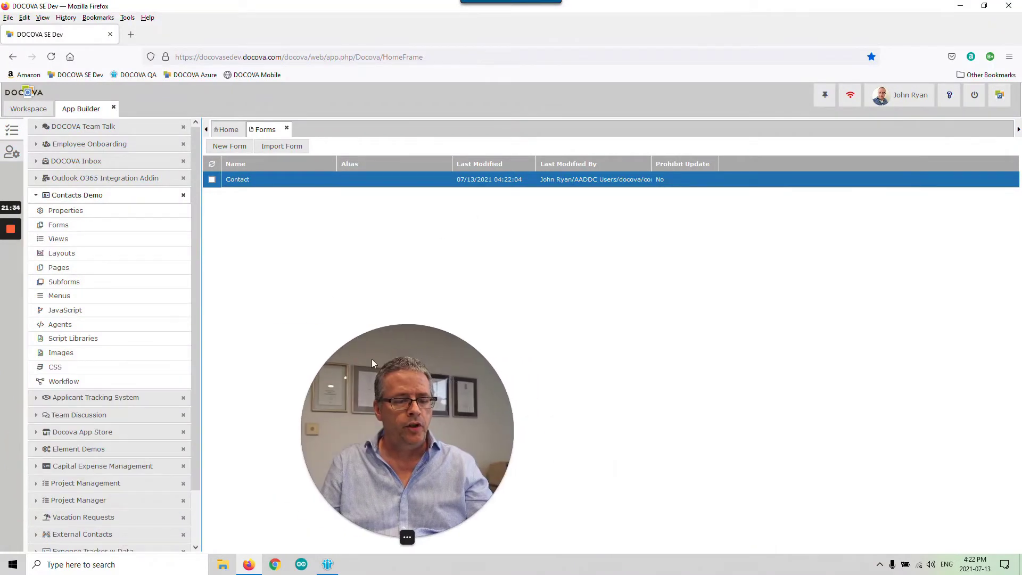
pyautogui.click(118, 241)
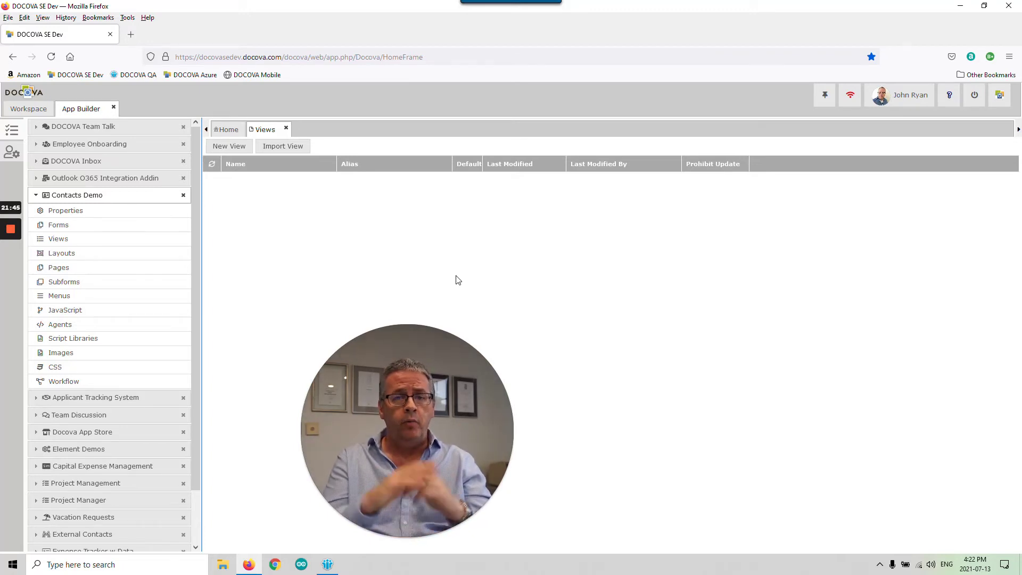
# - Create a new view and enter 'Contacts By Lastname' as its View Name
pyautogui.click(251, 152)
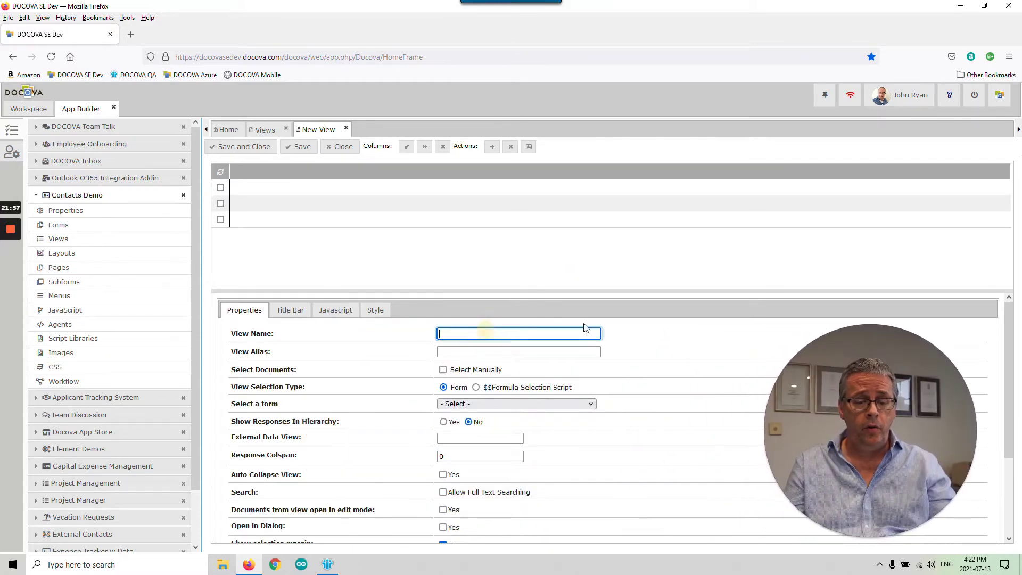
pyautogui.write('Contacts By Las')
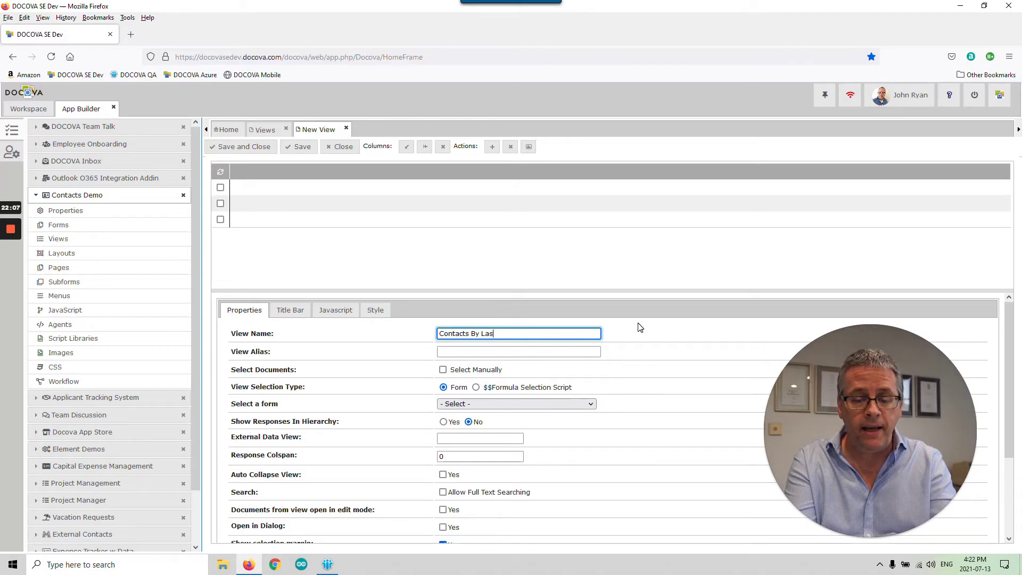
pyautogui.write('me')
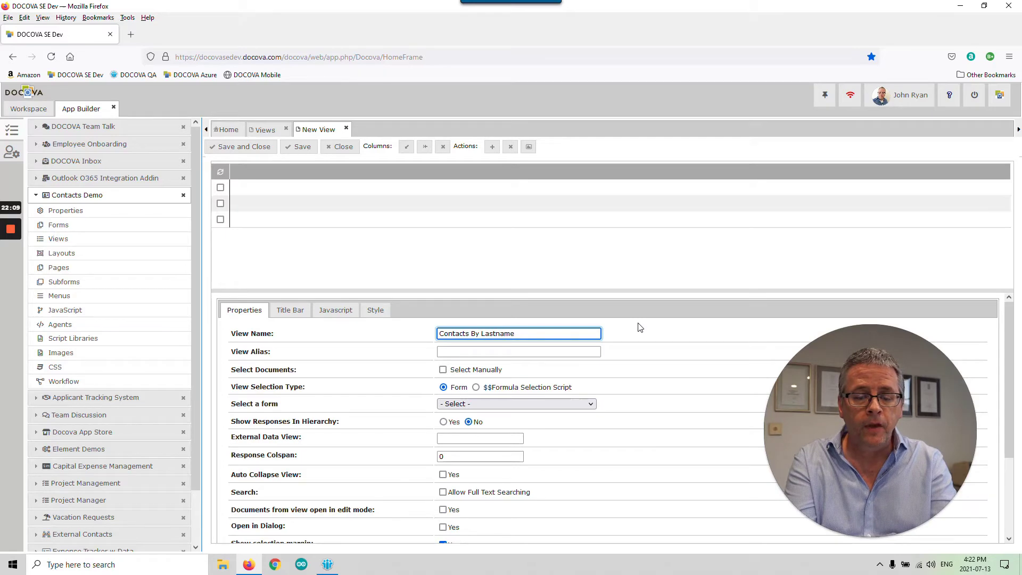
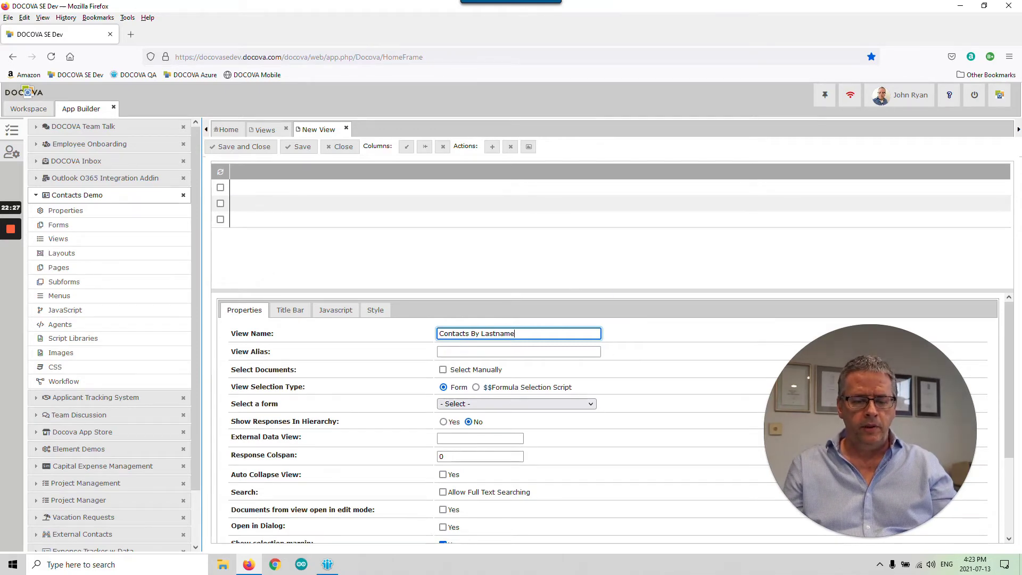
# - Correct the view name to 'Contacts-By-Lastname' and insert the view's first column
pyautogui.moveTo(524, 333); pyautogui.dragTo(466, 333)
pyautogui.write('s-By')
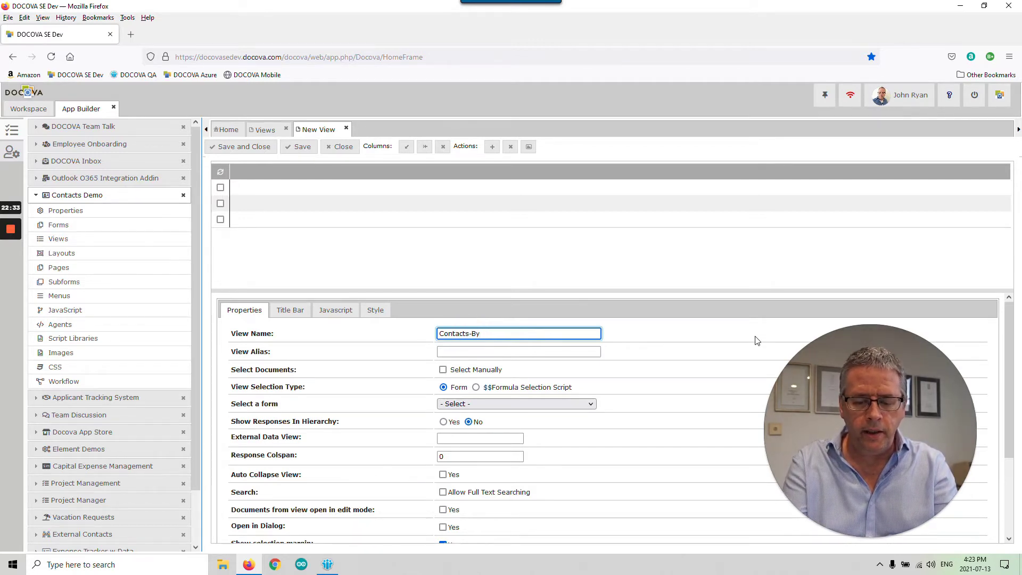
pyautogui.write('-Lastnamme')
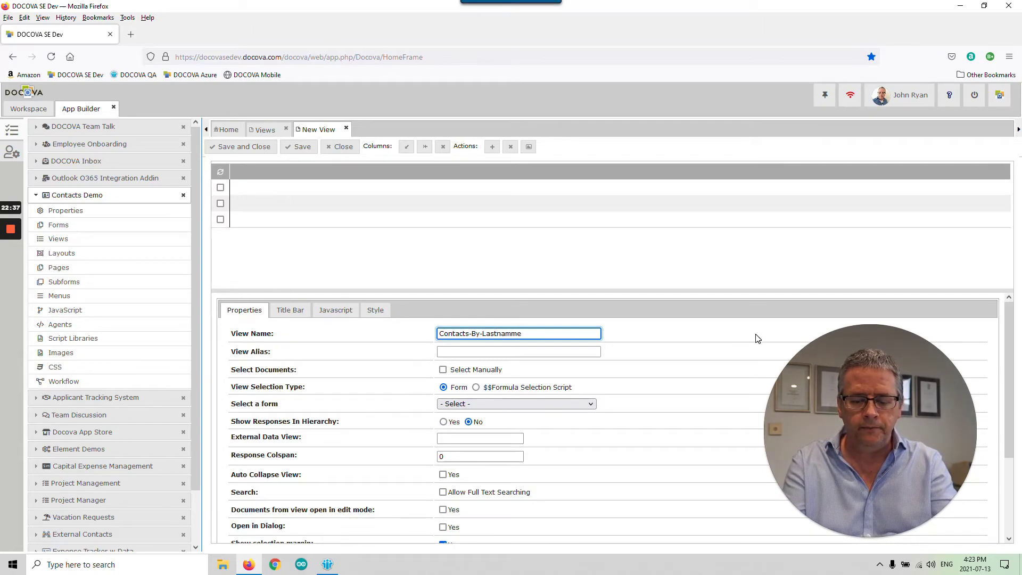
pyautogui.press('BackSpace')
pyautogui.press('BackSpace')
pyautogui.press('BackSpace')
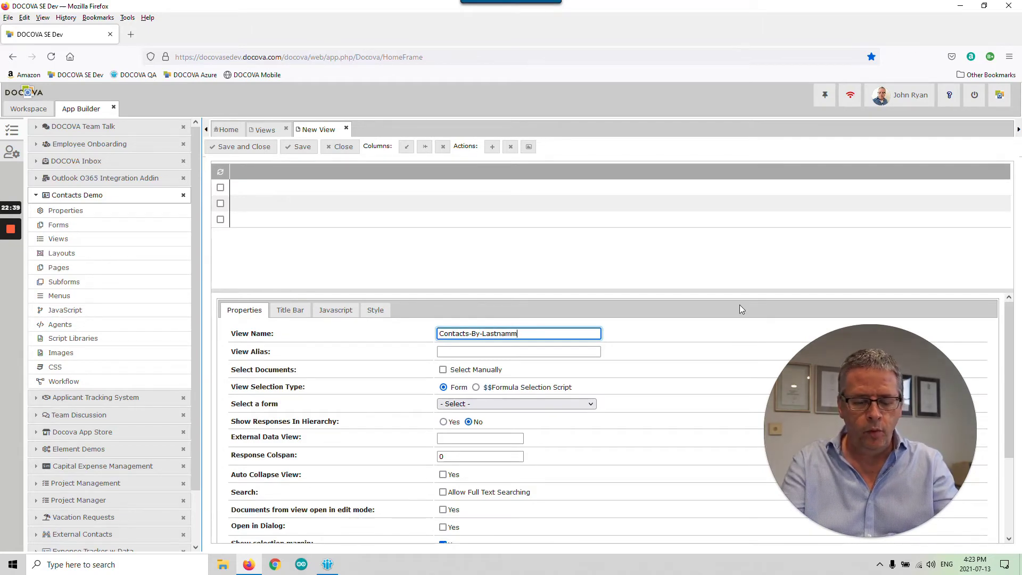
pyautogui.write('me')
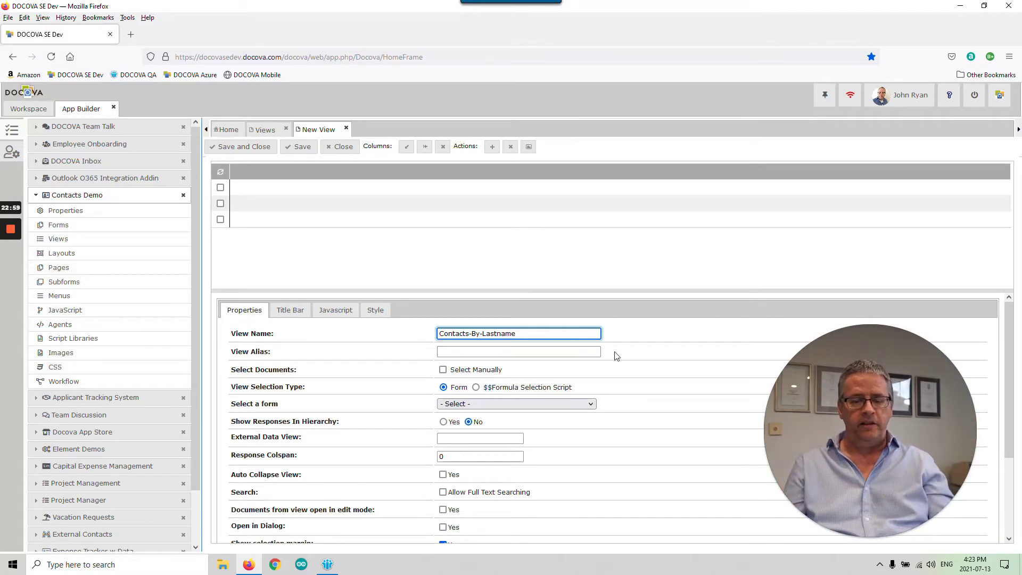
pyautogui.click(659, 354)
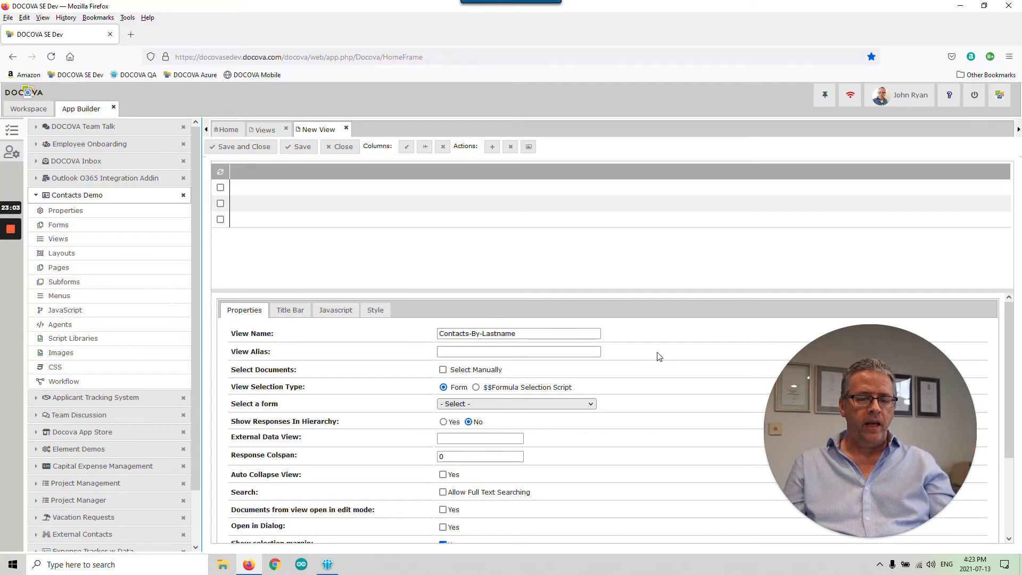
pyautogui.click(405, 150)
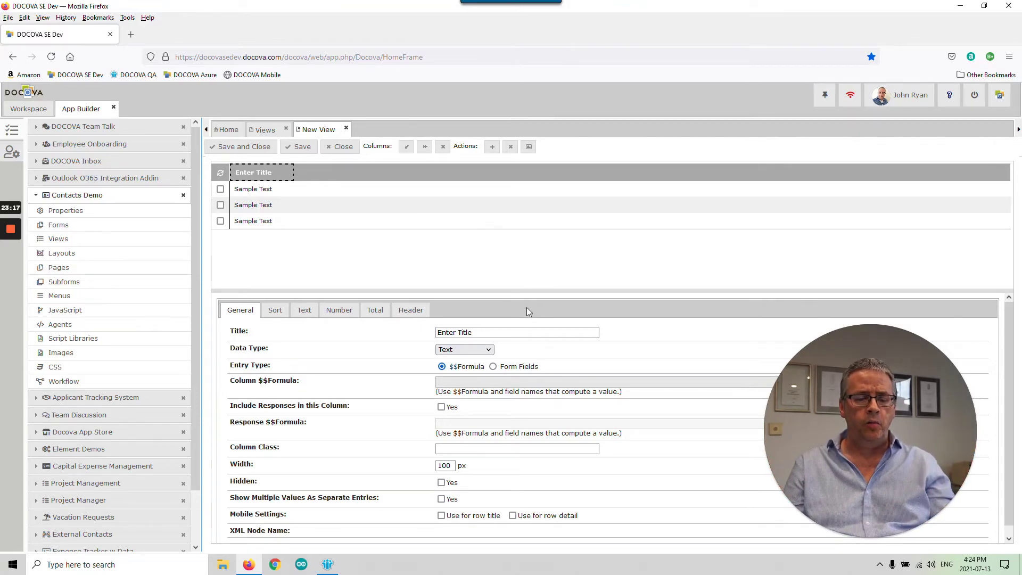
# - Deselect the column to show the Contacts-By-Lastname view's own properties
pyautogui.click(458, 258)
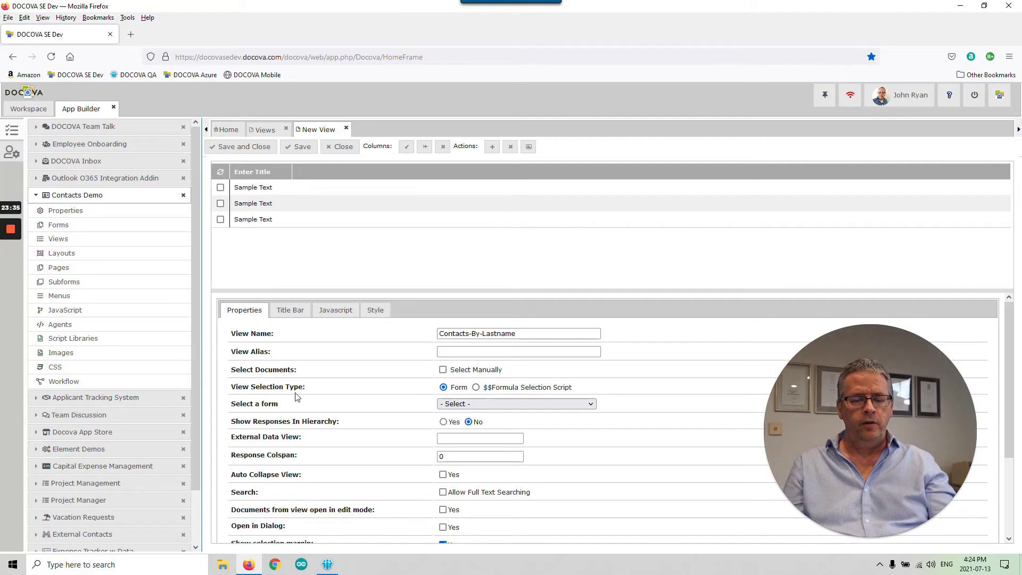
# - Base the view on the Contact form, then select the 'Enter Title' column
pyautogui.click(499, 405)
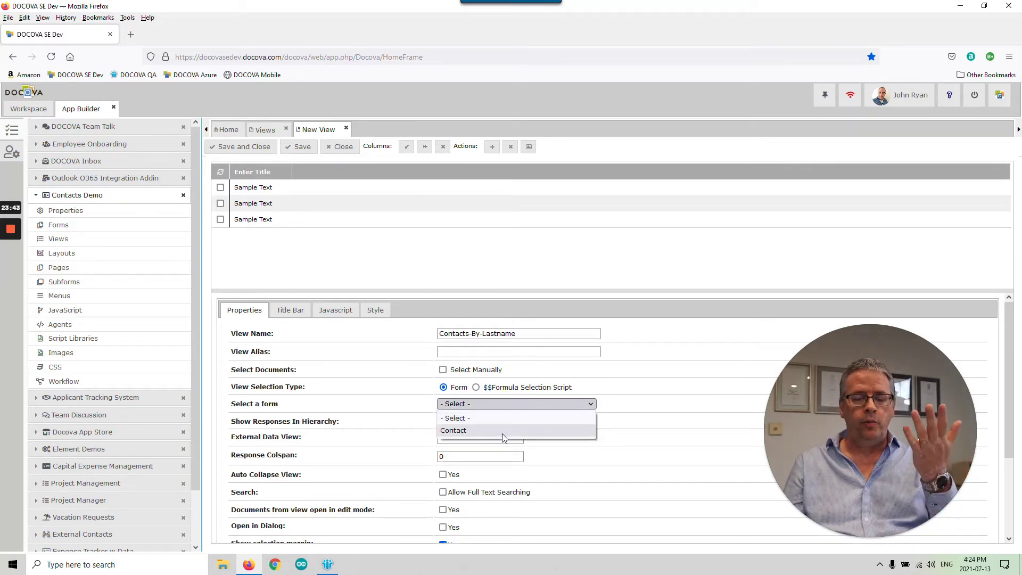
pyautogui.click(502, 431)
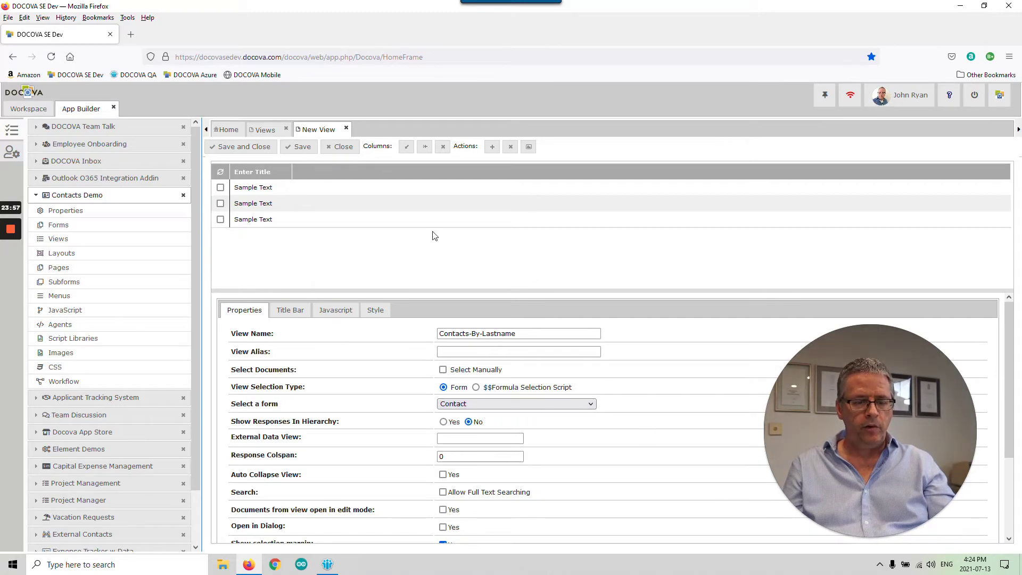
pyautogui.click(274, 172)
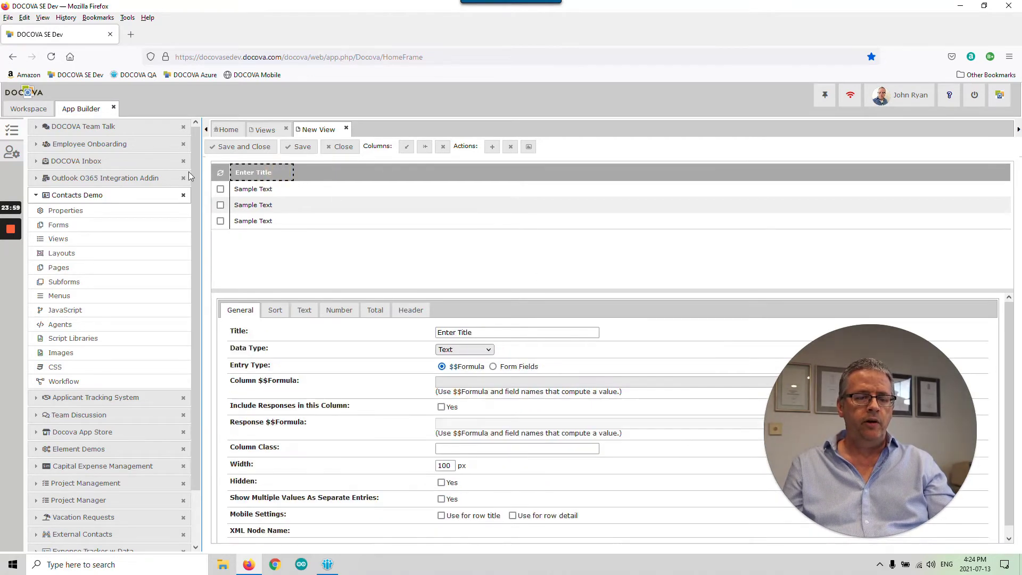
# - Title the first column 'Last Name', fill it from the lastname form field, and widen it
pyautogui.moveTo(475, 332); pyautogui.dragTo(410, 334)
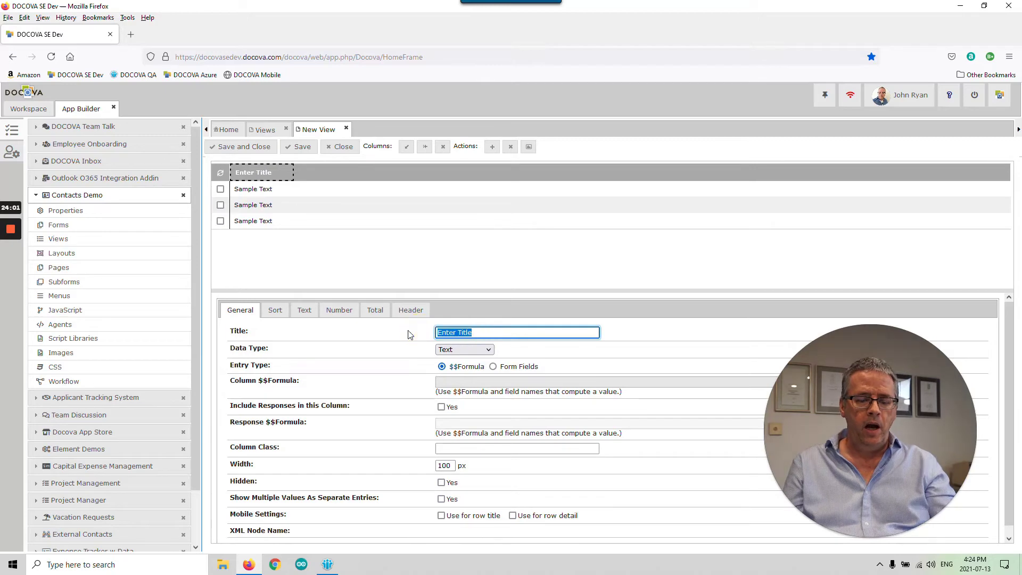
pyautogui.write('Last')
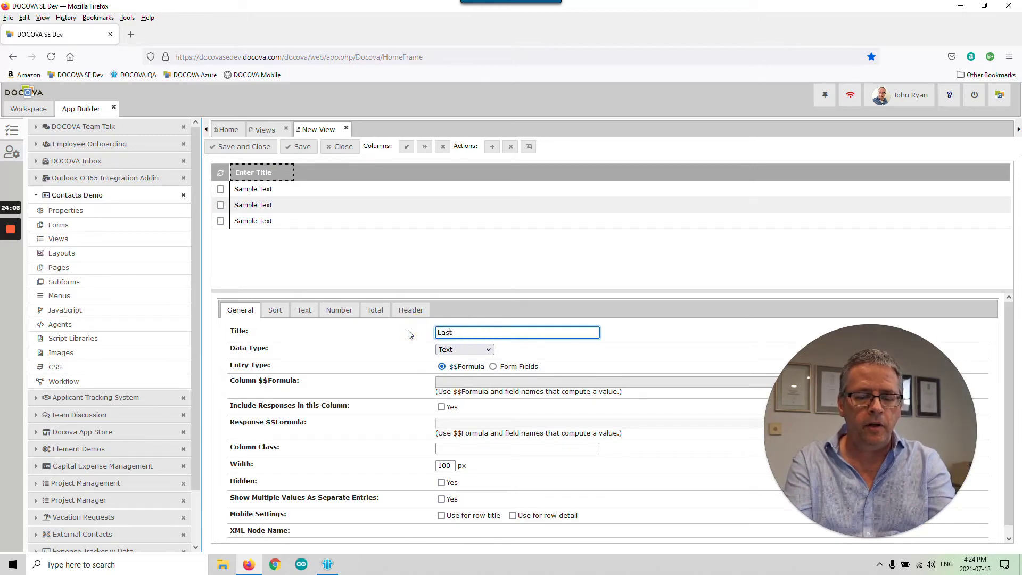
pyautogui.write(' Name')
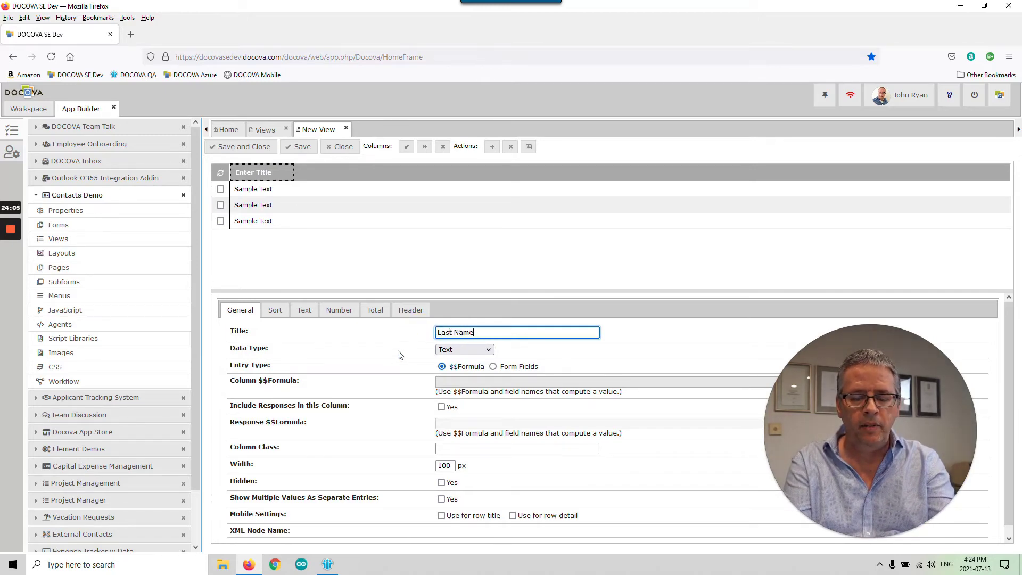
pyautogui.click(400, 355)
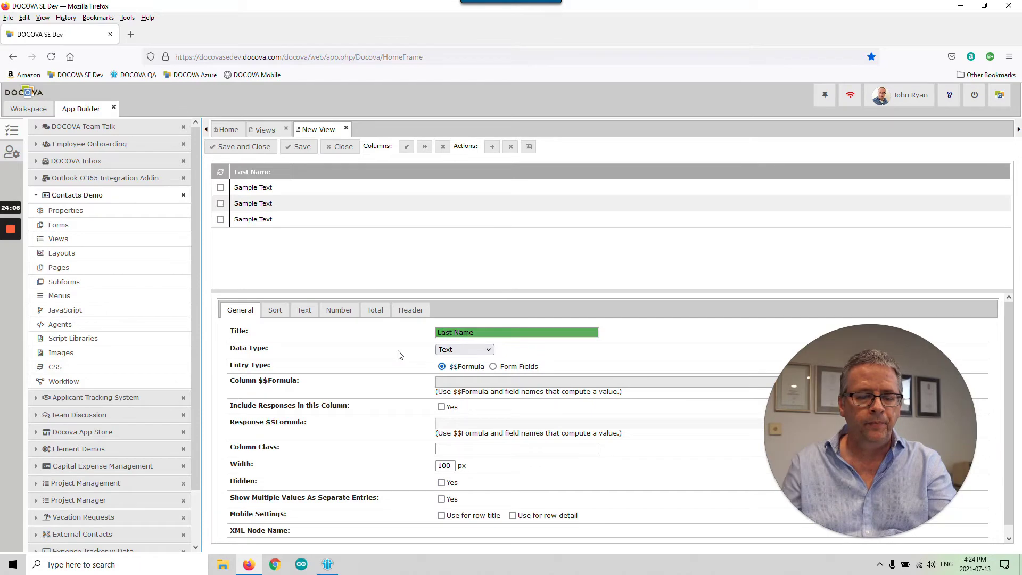
pyautogui.click(501, 368)
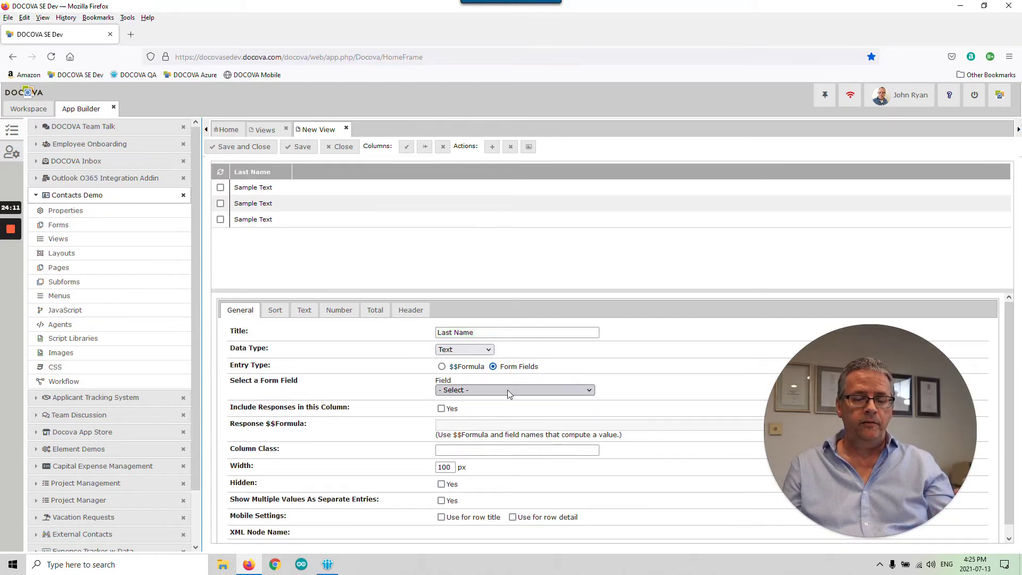
pyautogui.click(508, 393)
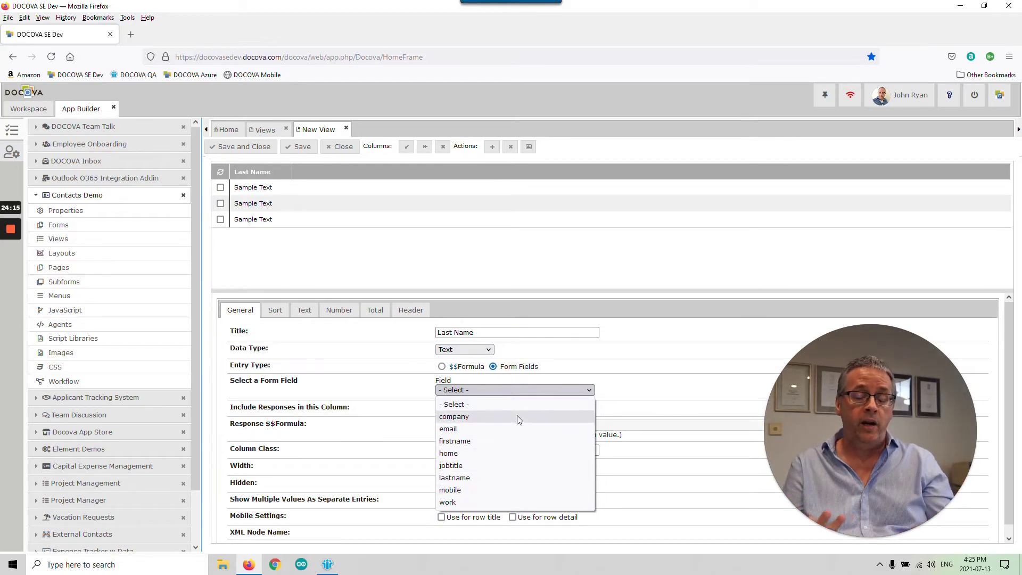
pyautogui.click(480, 479)
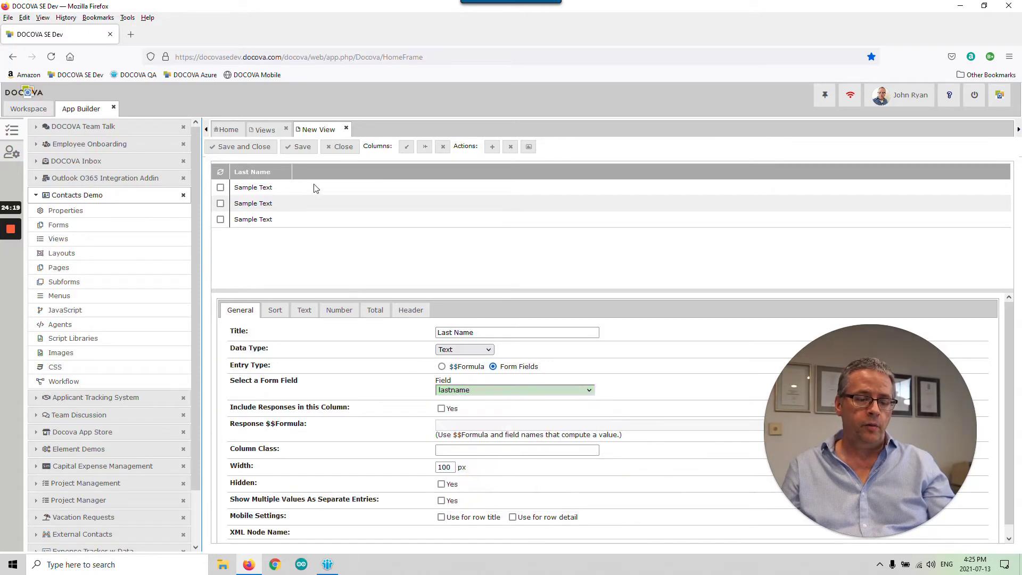
pyautogui.moveTo(291, 172); pyautogui.dragTo(323, 173)
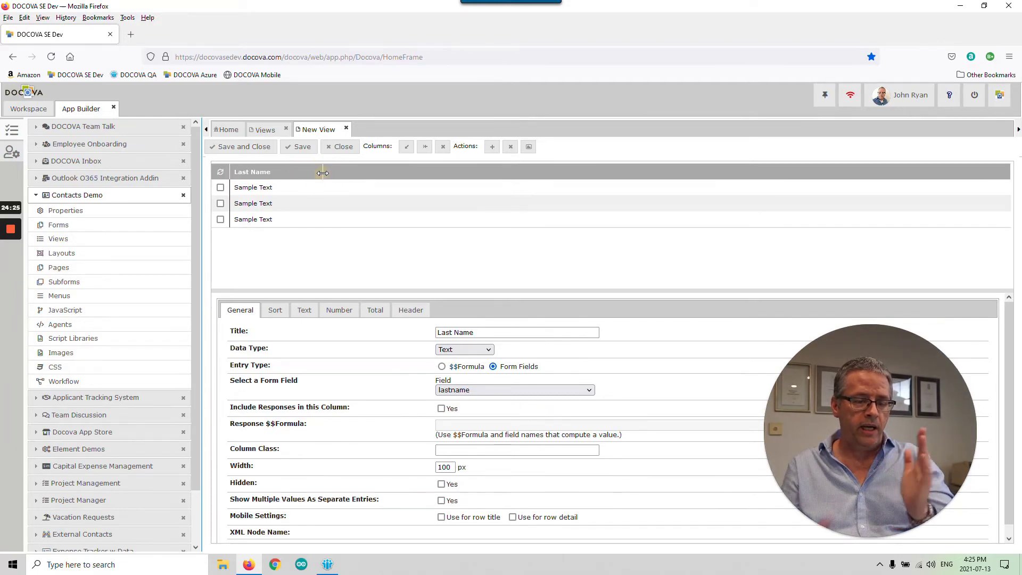
# - Insert two columns and make one a 'First Name' column filled from the firstname field
pyautogui.click(407, 146)
pyautogui.click(406, 146)
pyautogui.click(322, 173)
pyautogui.click(417, 330)
pyautogui.write('Fi')
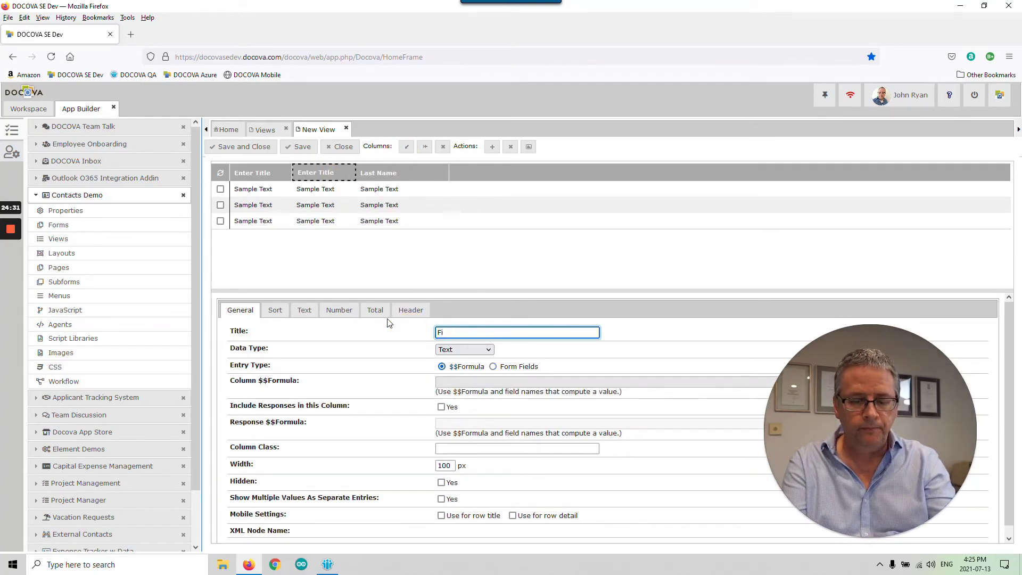
pyautogui.write('rst Name')
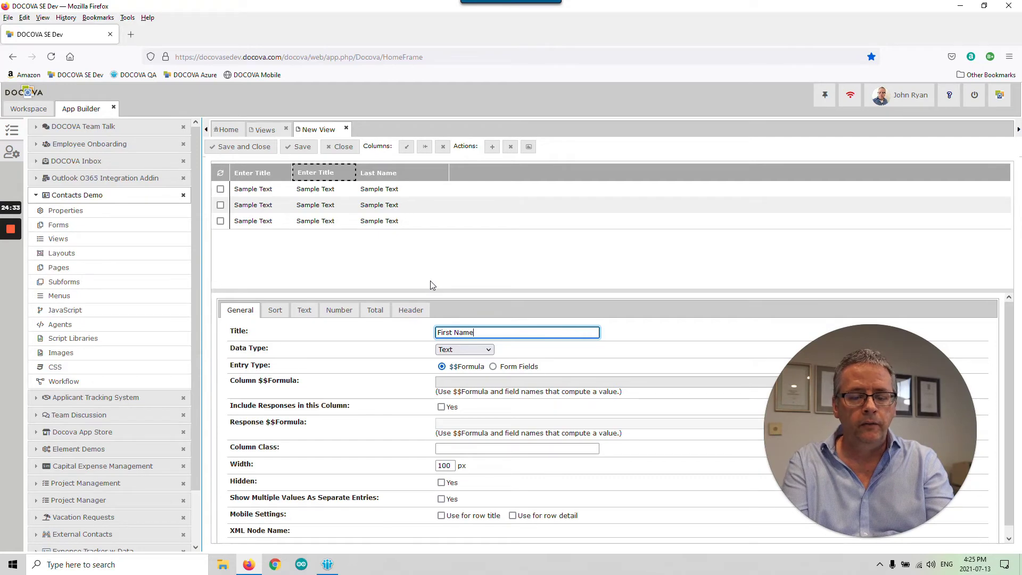
pyautogui.click(432, 285)
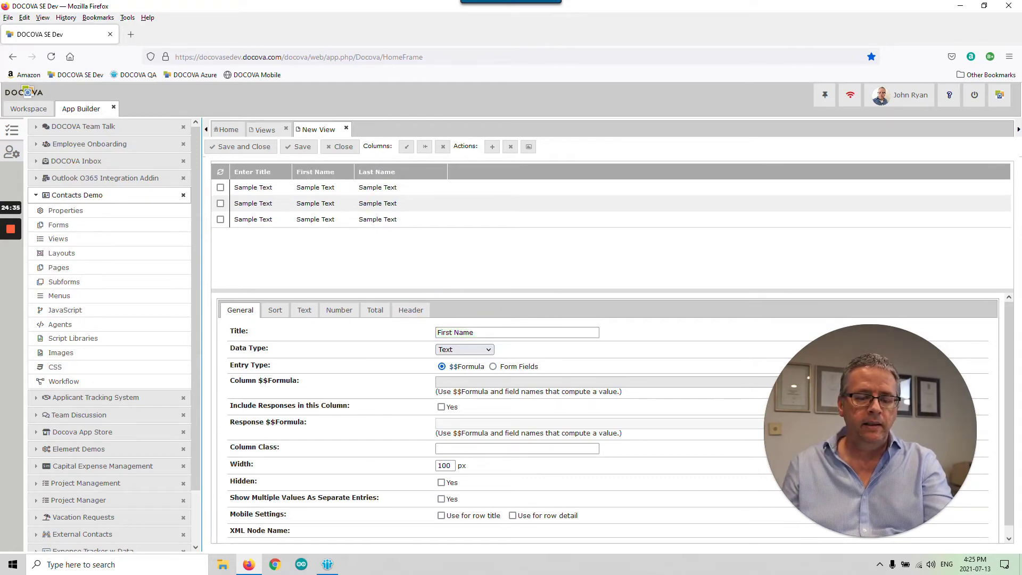
pyautogui.click(493, 366)
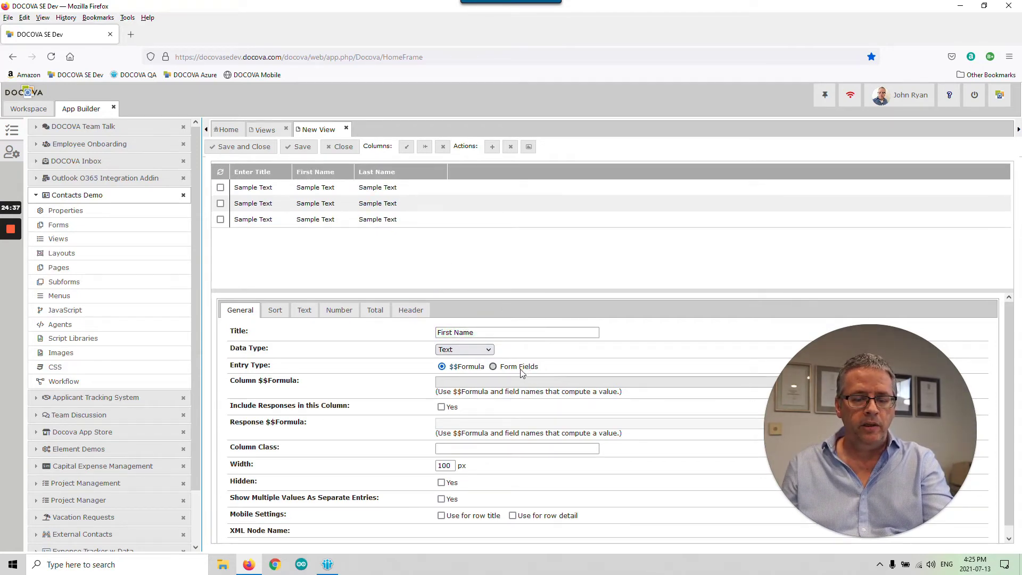
pyautogui.click(503, 389)
pyautogui.click(485, 439)
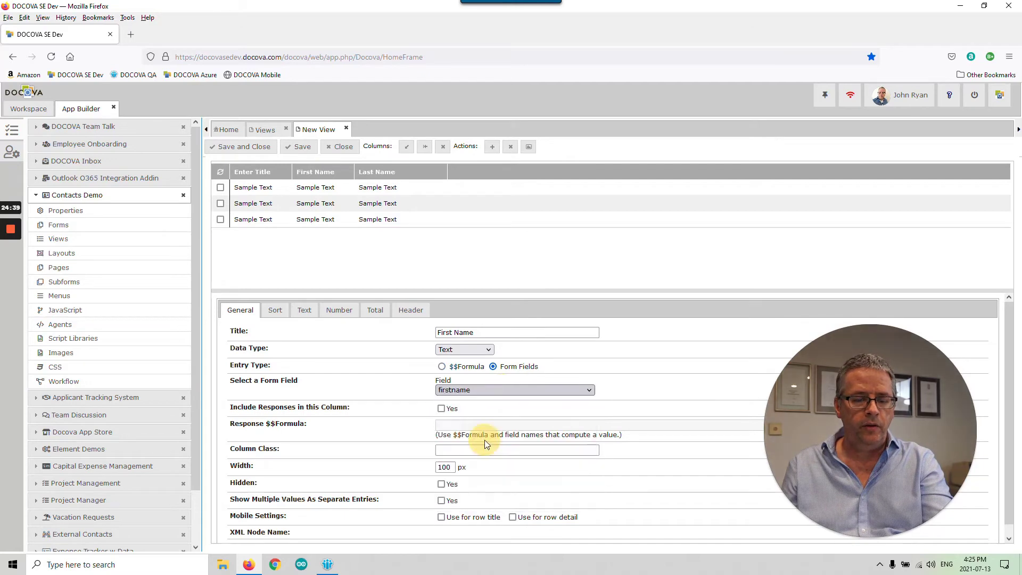
pyautogui.click(423, 176)
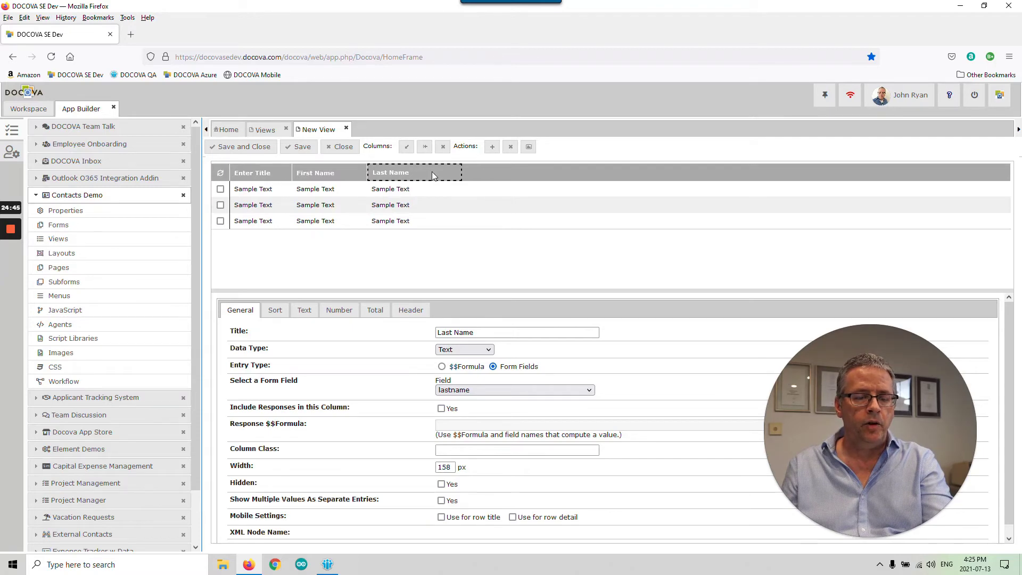
pyautogui.click(256, 173)
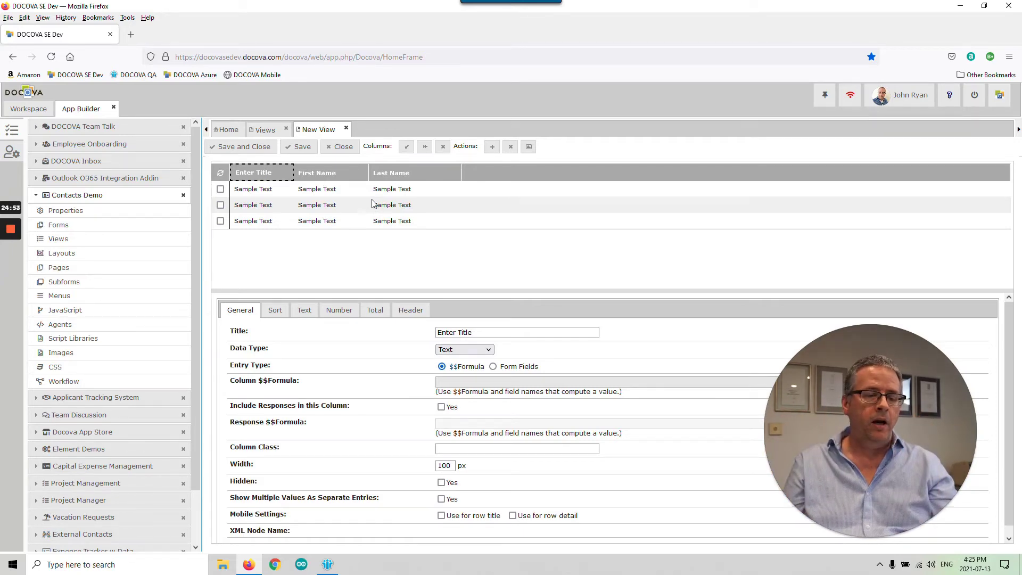
# - Reorder the columns to Last Name, First Name, then the untitled column last
pyautogui.moveTo(277, 175); pyautogui.dragTo(482, 176)
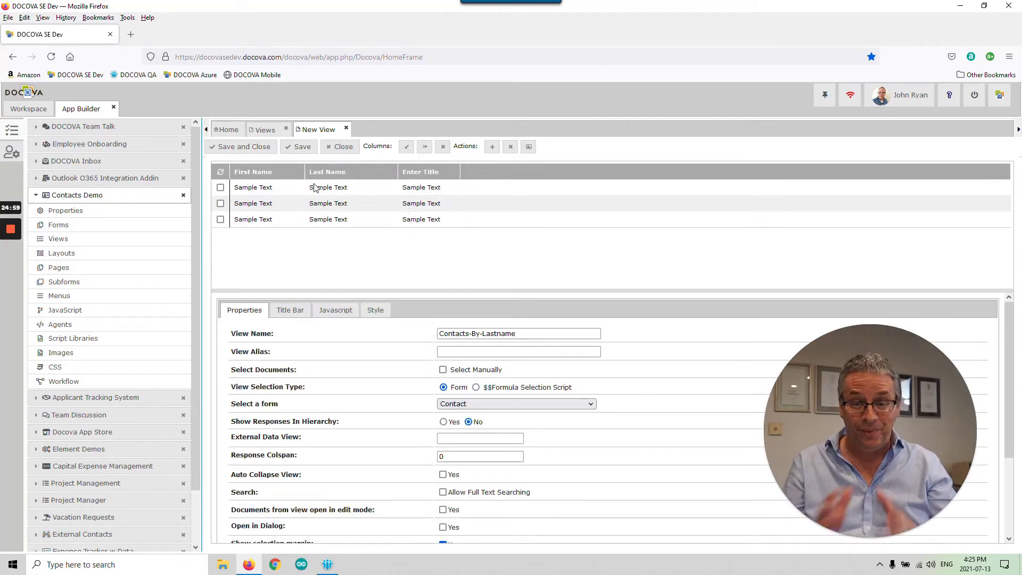
pyautogui.moveTo(250, 174); pyautogui.dragTo(354, 173)
pyautogui.click(286, 200)
pyautogui.click(280, 171)
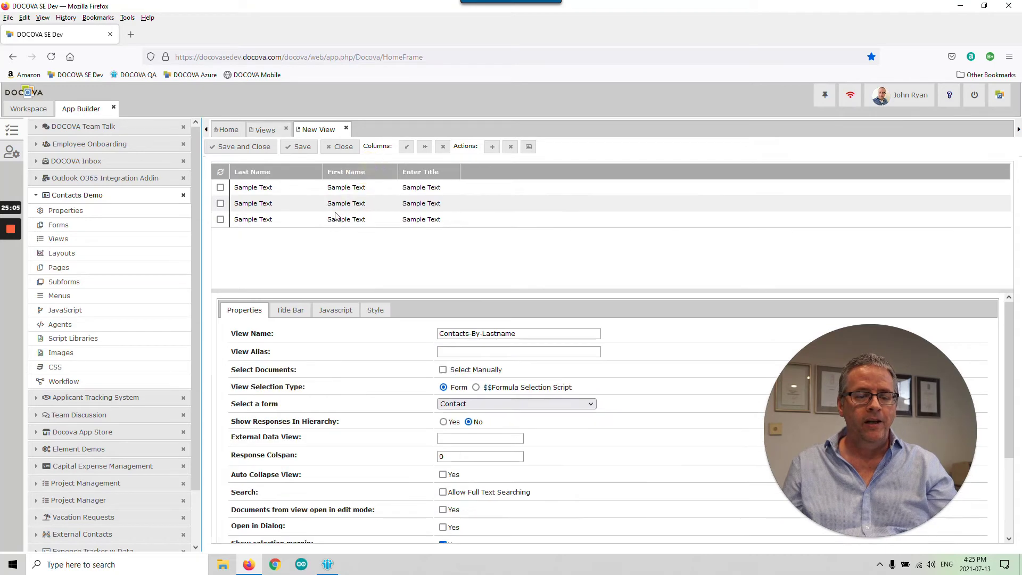
# - Turn the untitled column into a 'Job Title' column filled from the jobtitle field
pyautogui.click(432, 172)
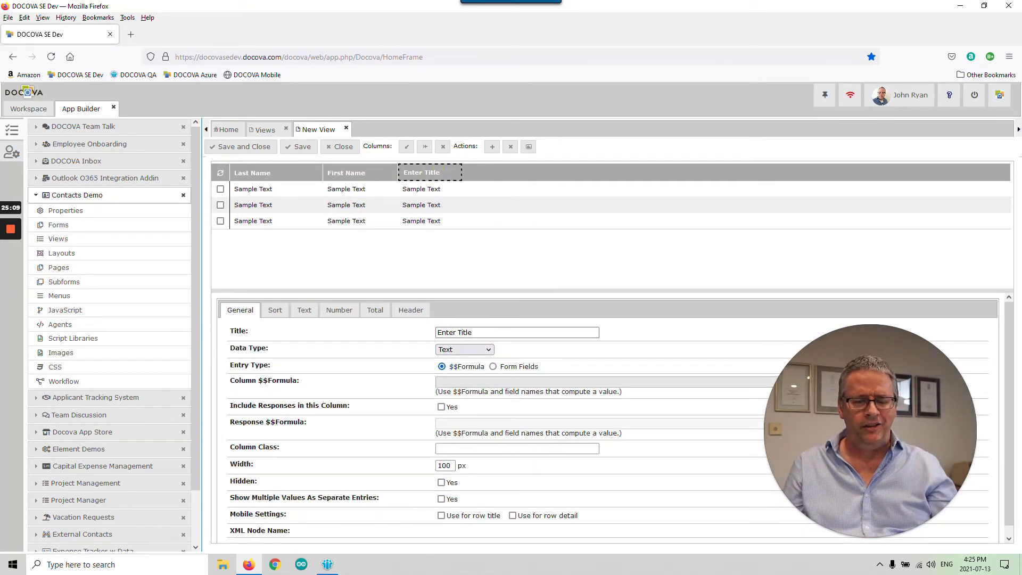
pyautogui.click(437, 332)
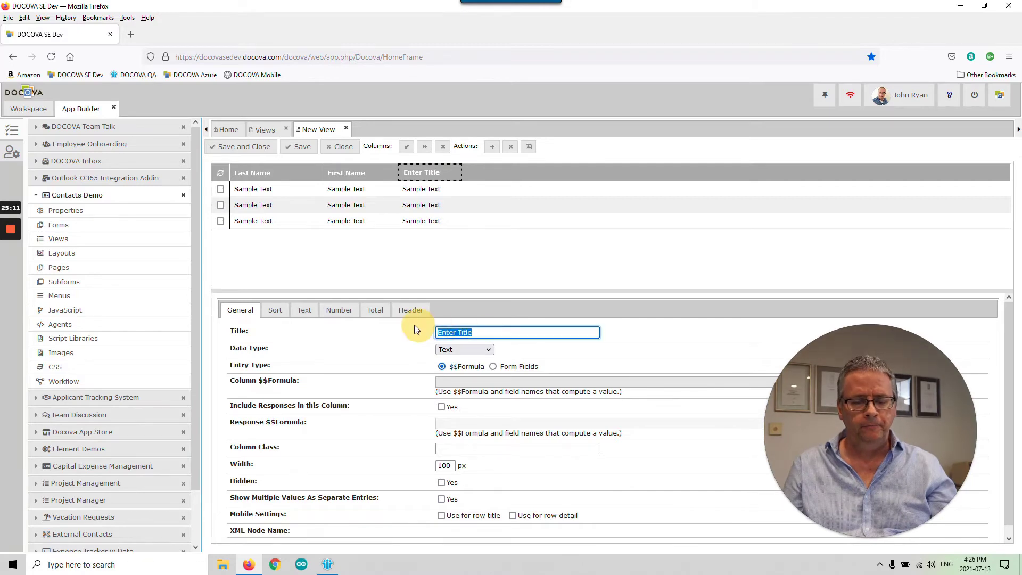
pyautogui.write('Job Titl')
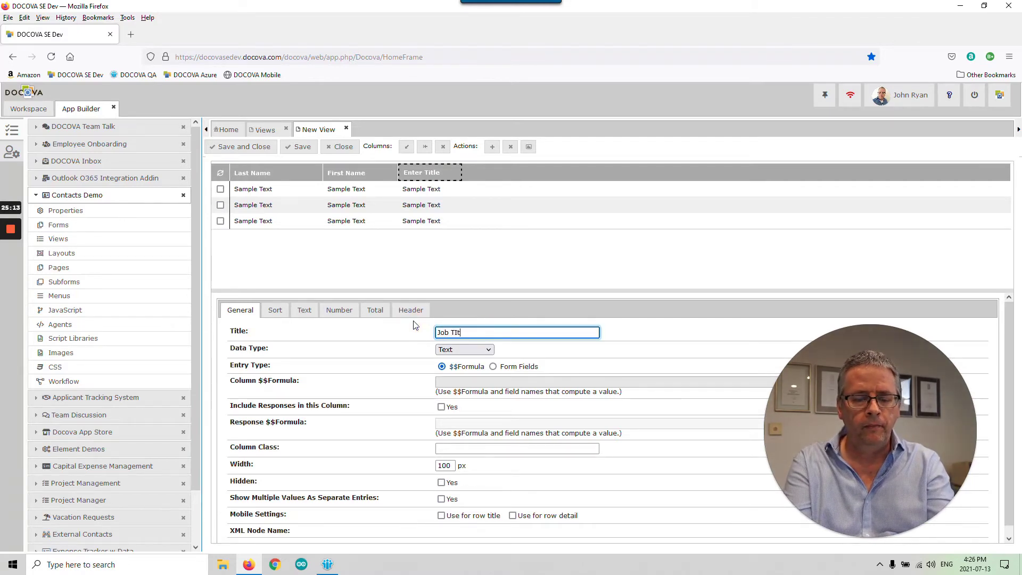
pyautogui.write('e')
pyautogui.press('Return')
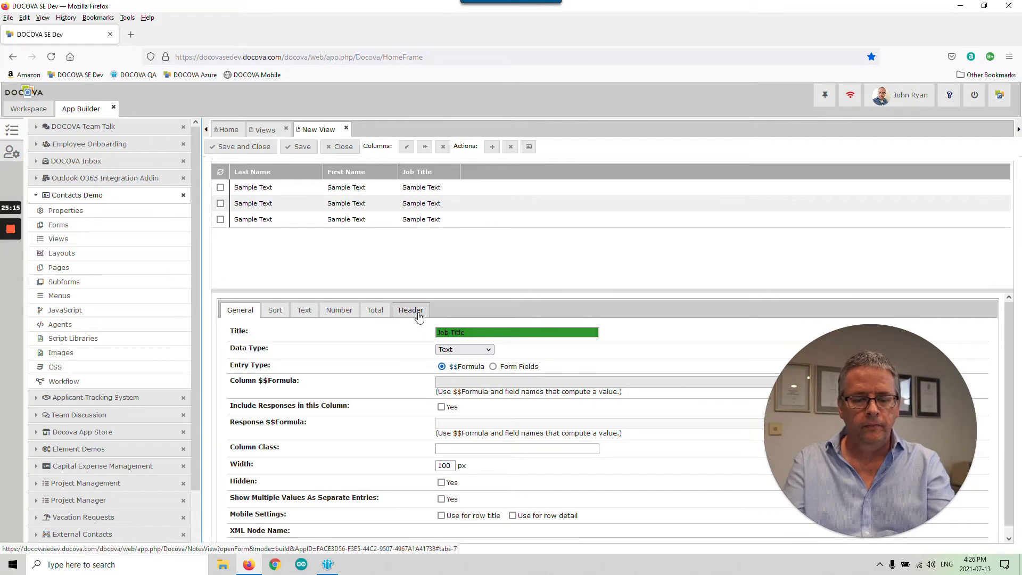
pyautogui.click(502, 367)
pyautogui.click(490, 389)
pyautogui.click(487, 465)
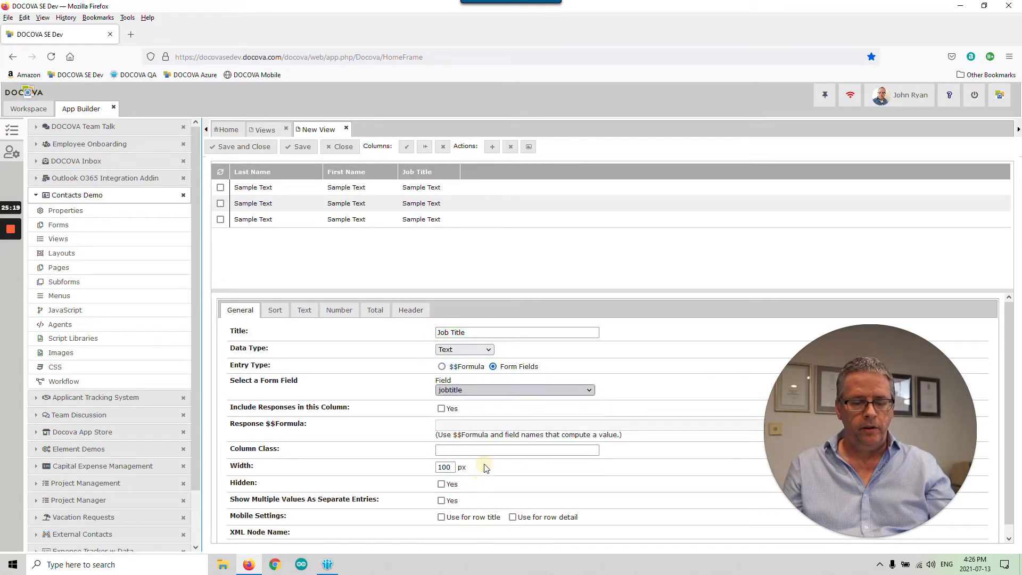
# - Add a 'Company' column filled from the company field, plus a fifth empty column
pyautogui.click(425, 146)
pyautogui.moveTo(486, 331); pyautogui.dragTo(423, 325)
pyautogui.write('Company')
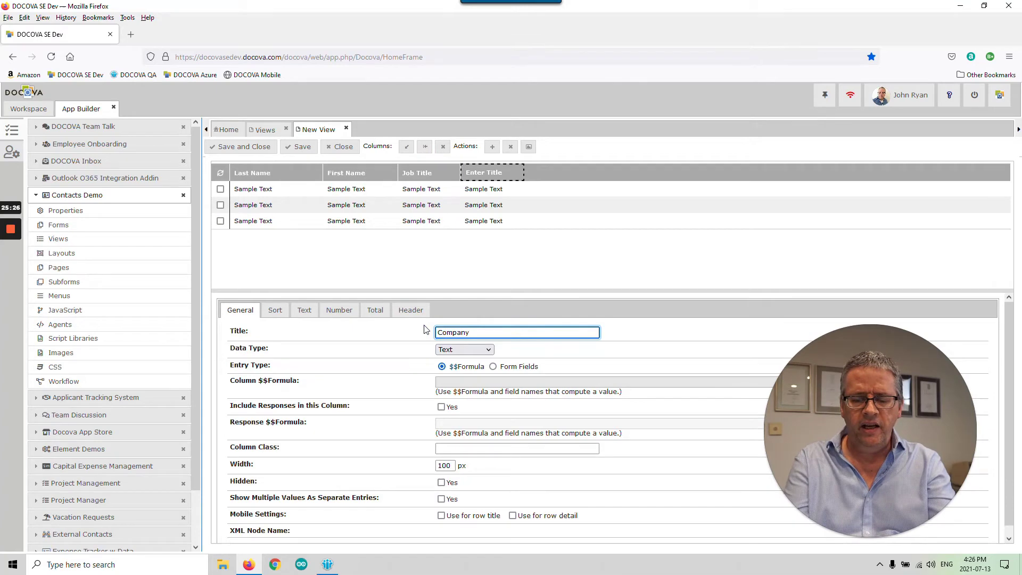
pyautogui.click(424, 325)
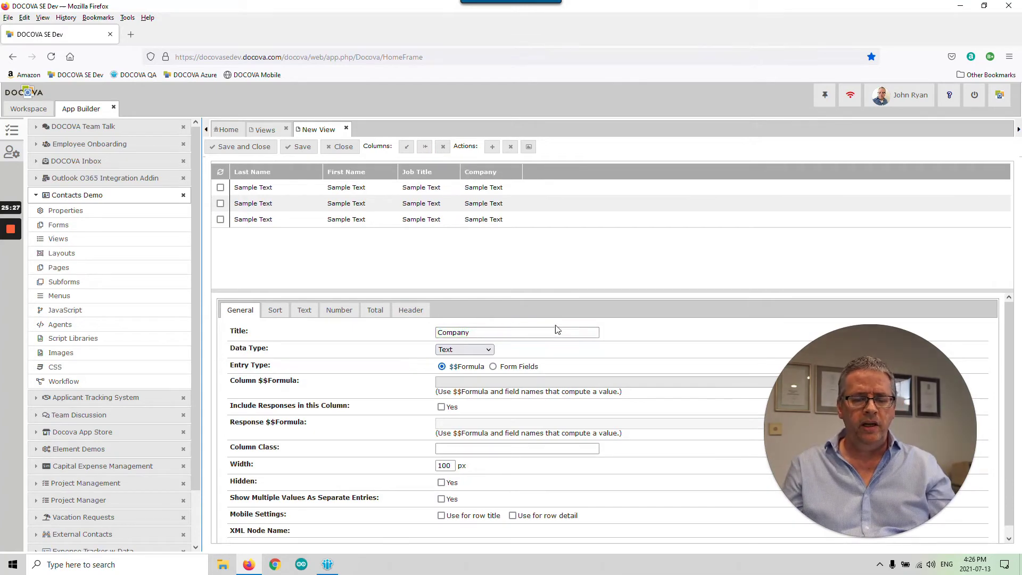
pyautogui.click(493, 387)
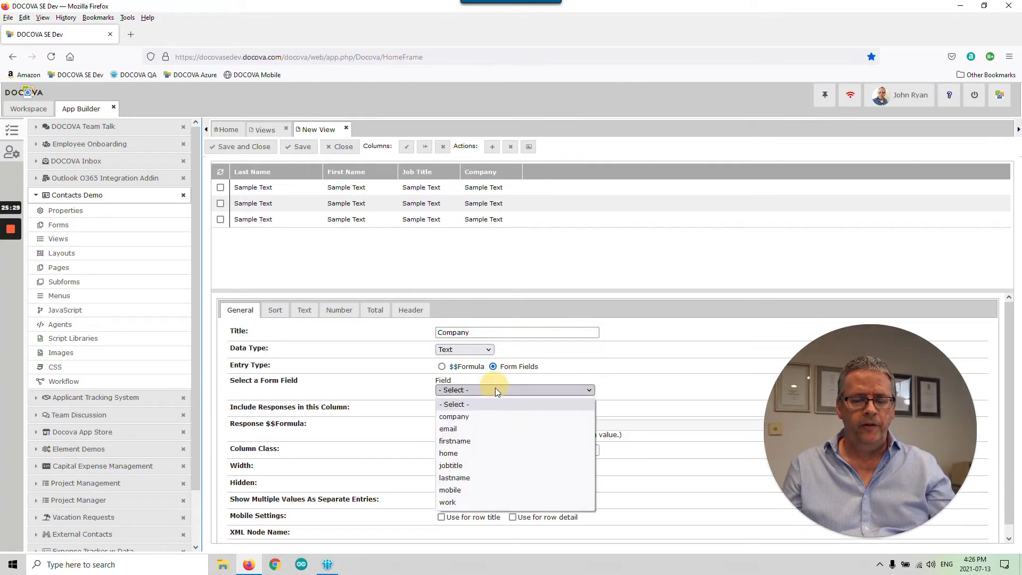
pyautogui.click(481, 416)
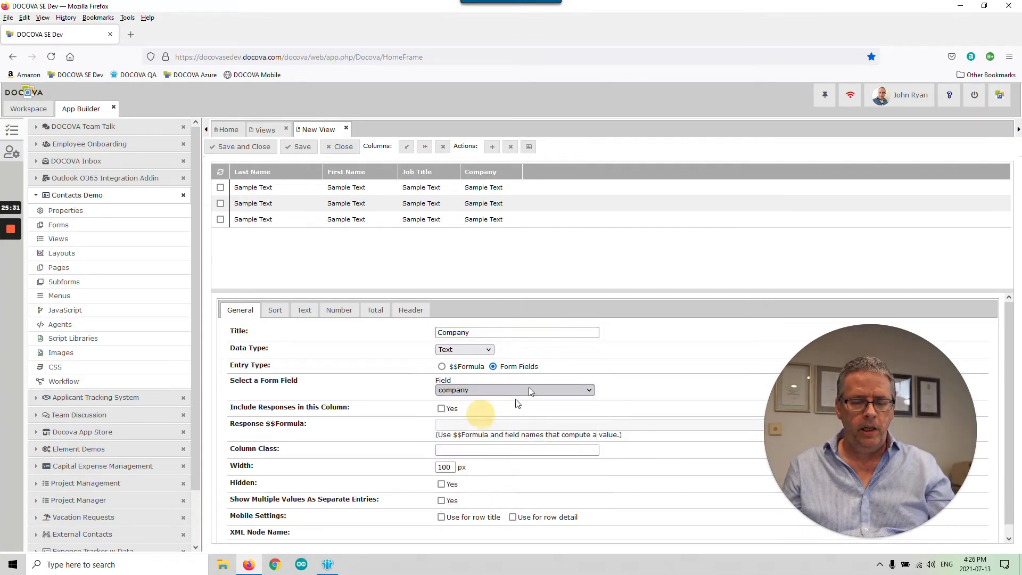
pyautogui.click(425, 147)
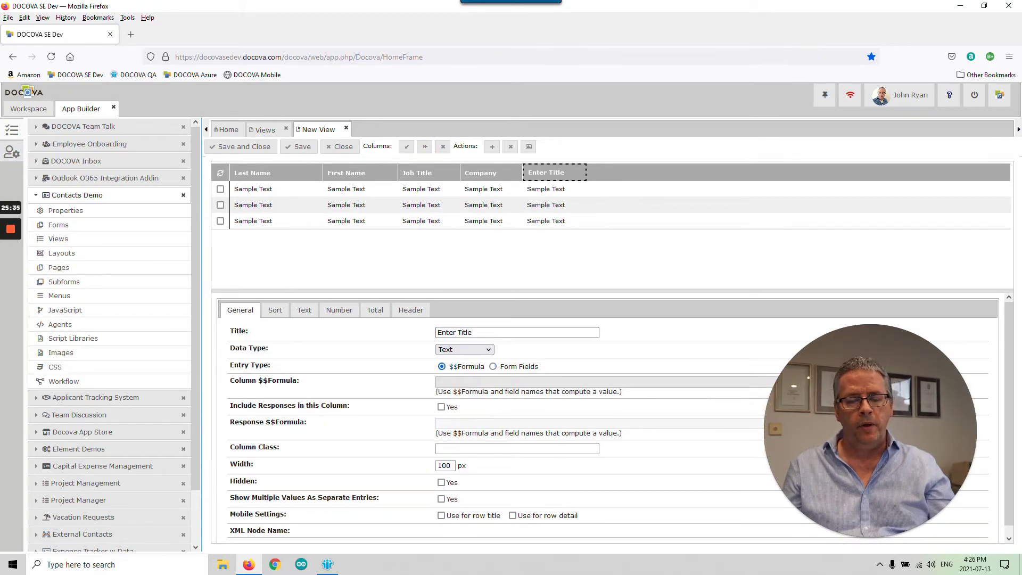
# - Title the fifth column 'Mobile' and fill it from the mobile form field
pyautogui.moveTo(479, 332); pyautogui.dragTo(415, 331)
pyautogui.write('Ph')
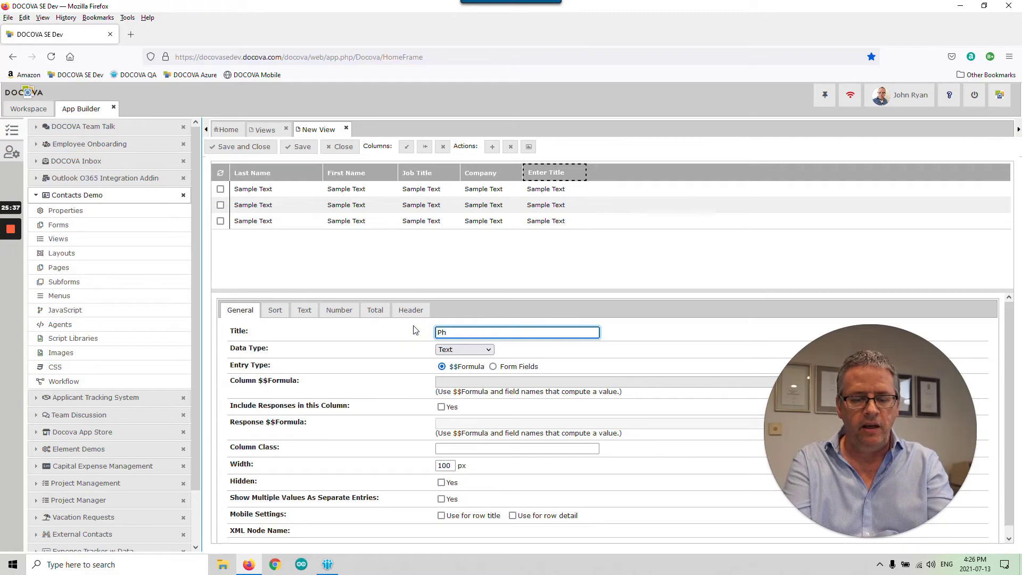
pyautogui.click(413, 326)
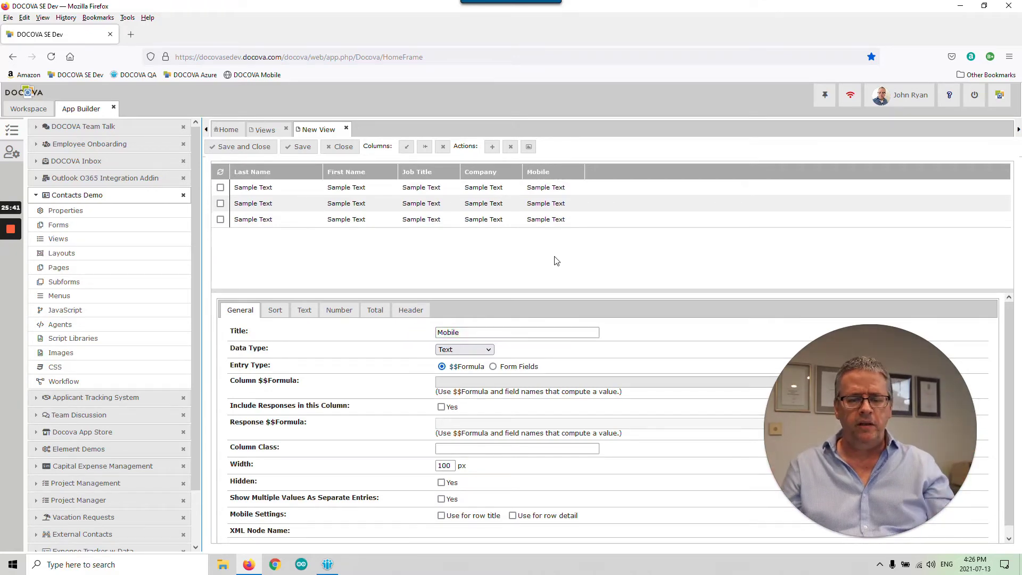
pyautogui.click(527, 368)
pyautogui.click(516, 386)
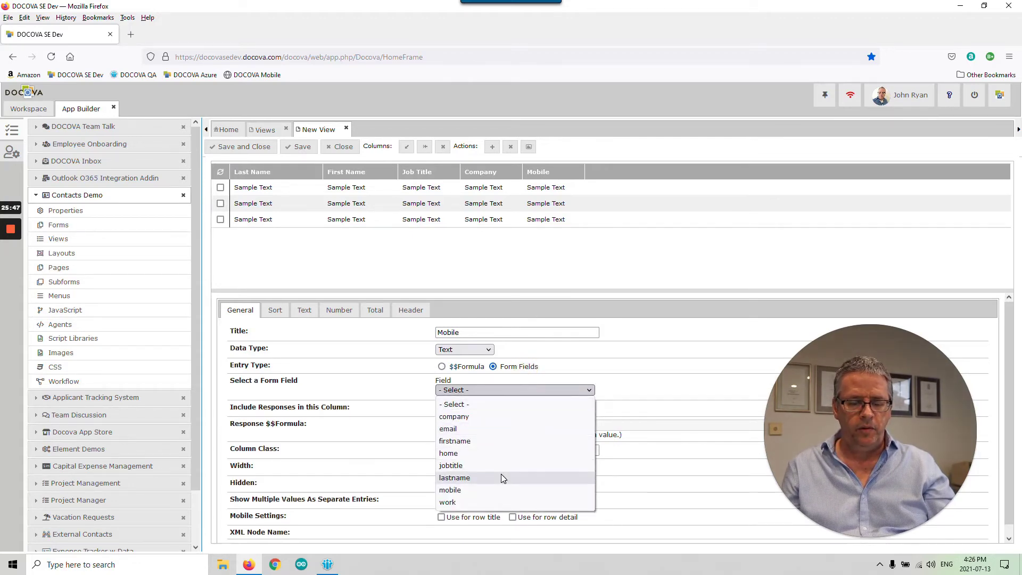
pyautogui.click(504, 489)
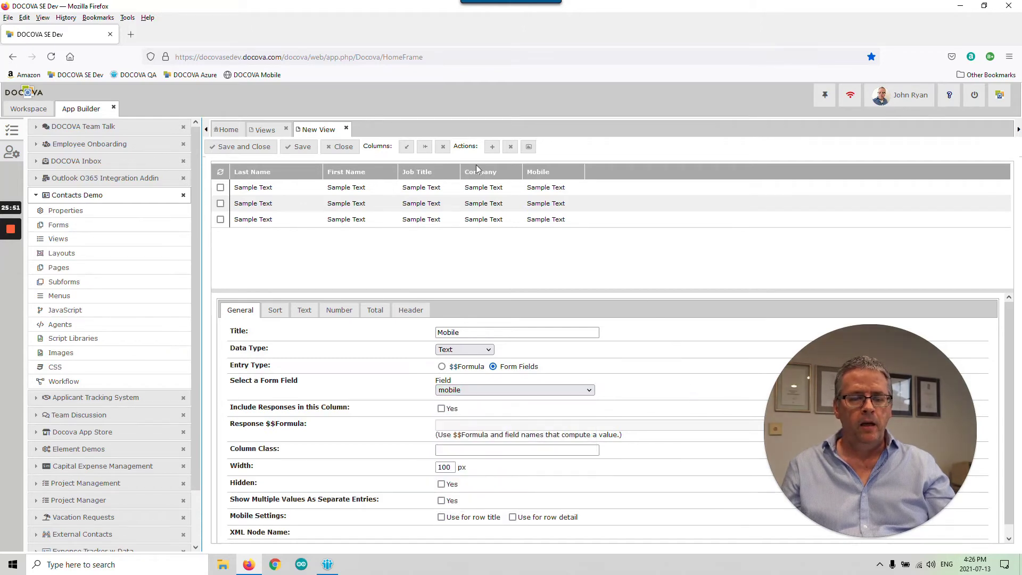
# - Resize the Last Name, First Name, Job Title, Company and Mobile columns, then show view properties
pyautogui.moveTo(521, 169); pyautogui.dragTo(595, 171)
pyautogui.moveTo(461, 172); pyautogui.dragTo(571, 172)
pyautogui.moveTo(398, 170); pyautogui.dragTo(481, 172)
pyautogui.moveTo(322, 170); pyautogui.dragTo(355, 170)
pyautogui.moveTo(514, 170); pyautogui.dragTo(478, 170)
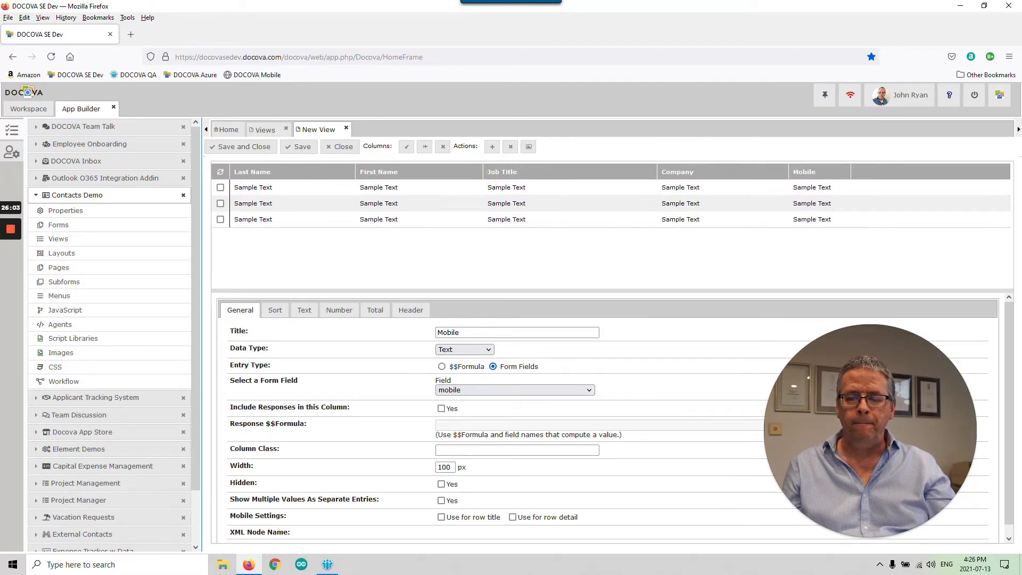
pyautogui.moveTo(851, 170); pyautogui.dragTo(895, 168)
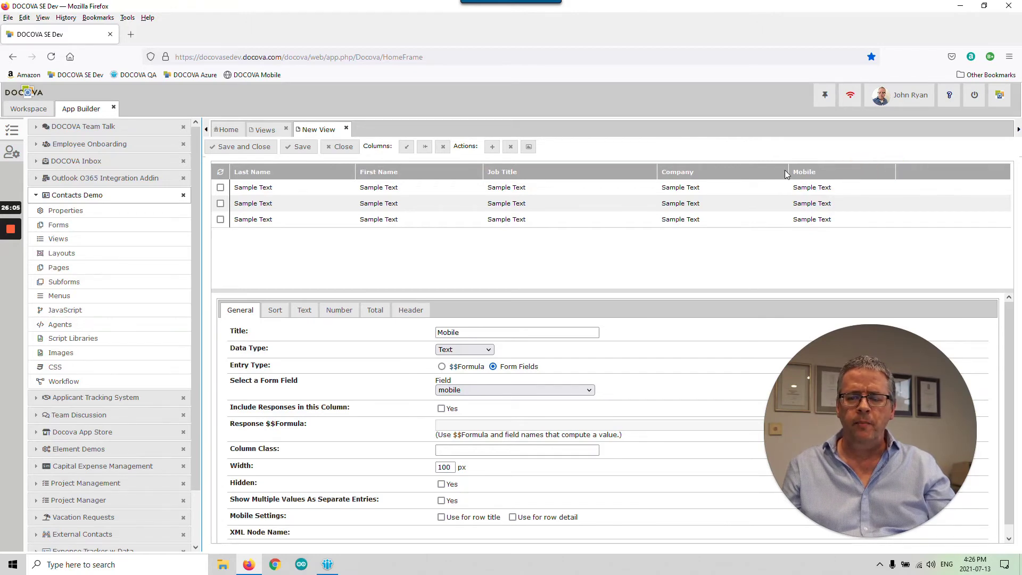
pyautogui.click(574, 261)
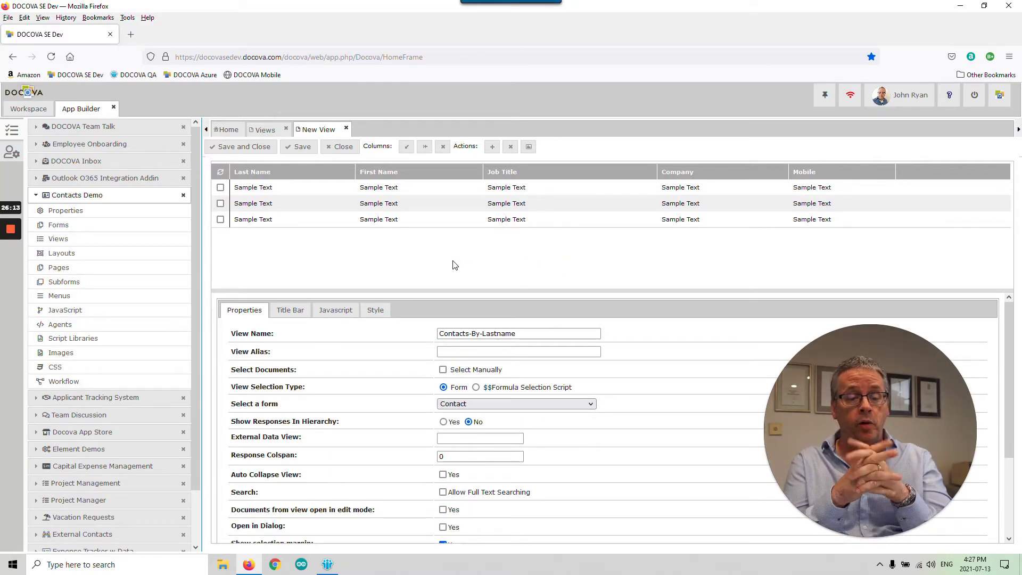
pyautogui.click(433, 260)
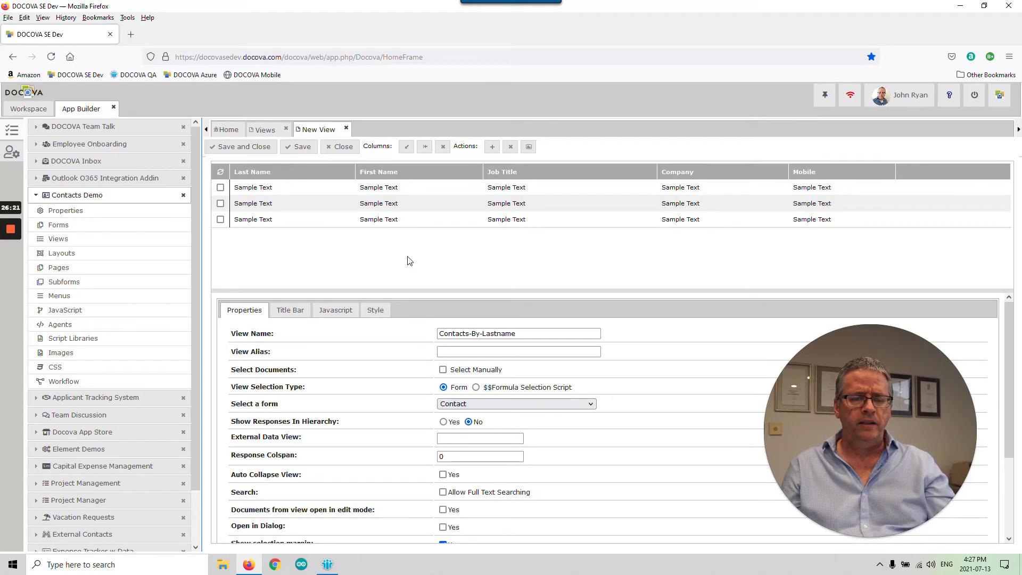
# - Add a view action of type Create New Document that uses the Contact form
pyautogui.click(492, 149)
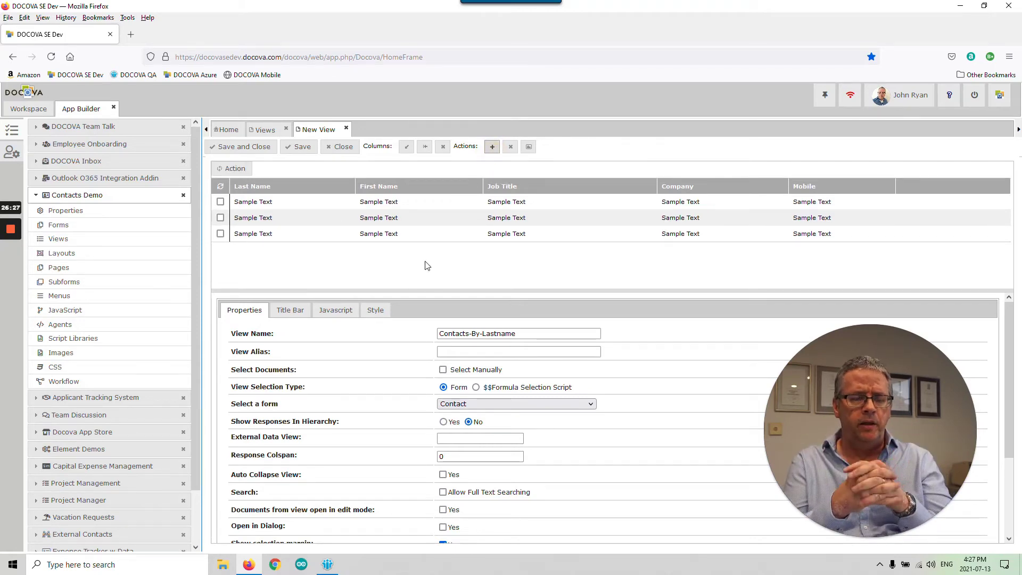
pyautogui.click(234, 170)
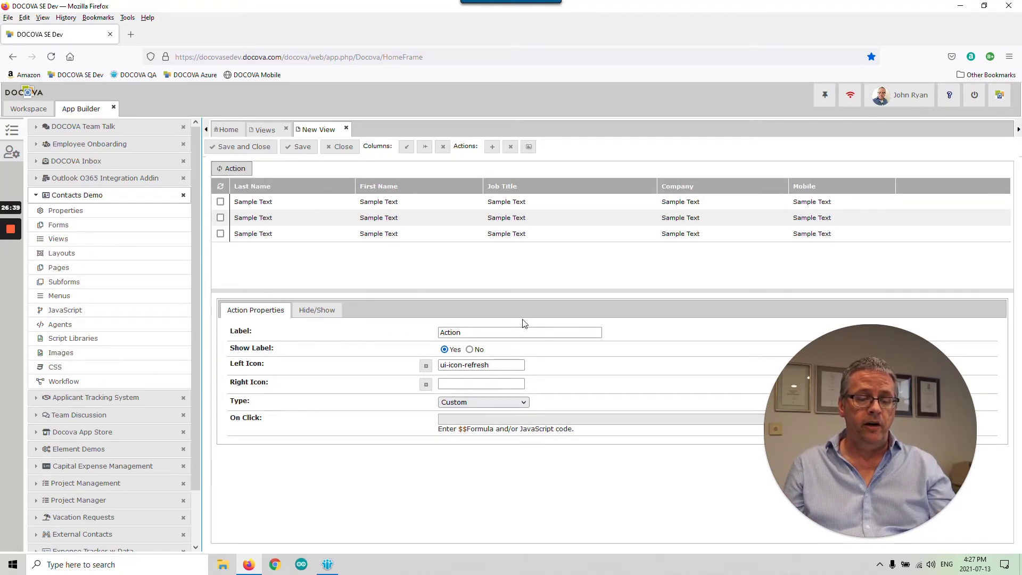
pyautogui.moveTo(468, 332); pyautogui.dragTo(419, 331)
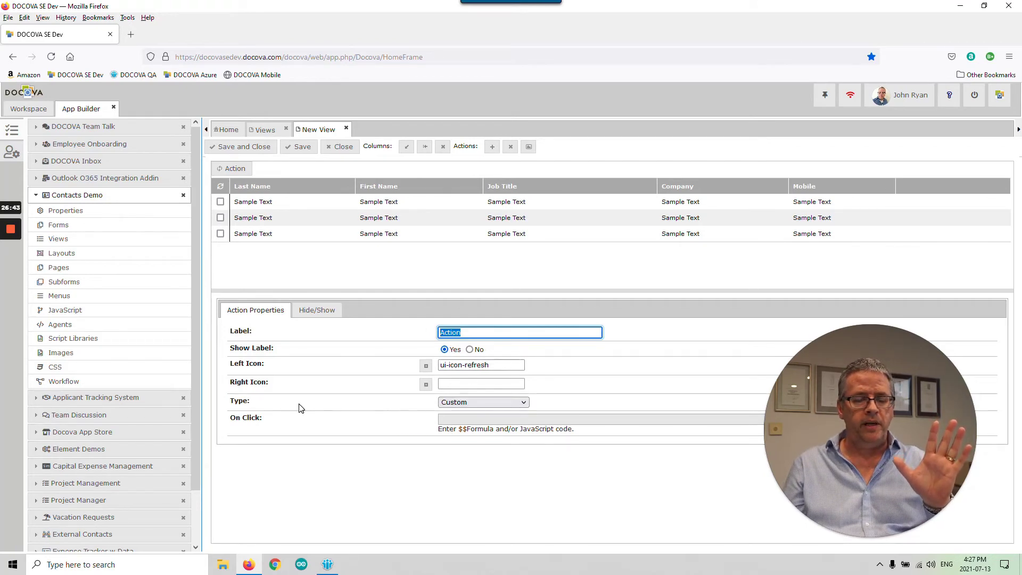
pyautogui.click(470, 403)
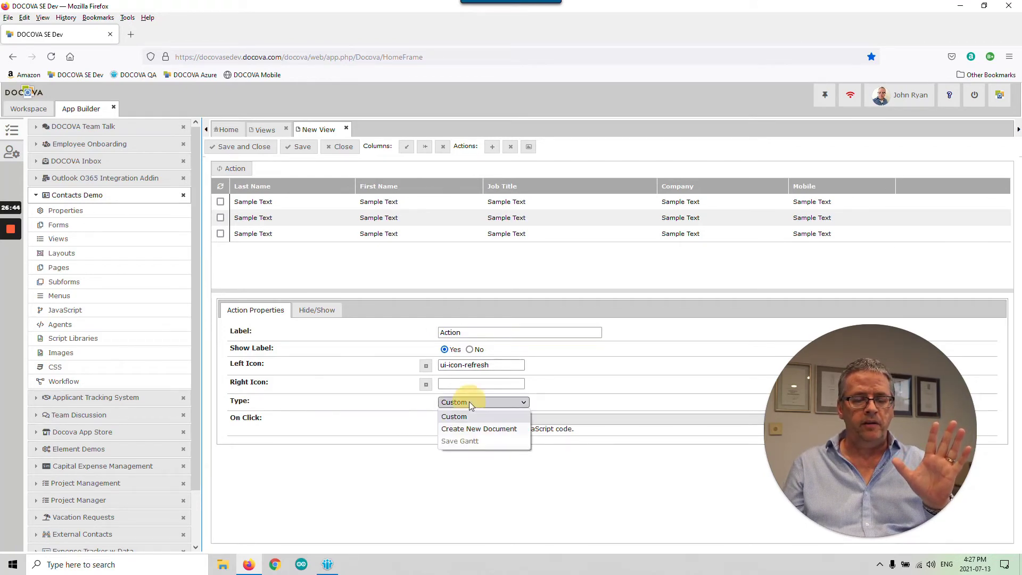
pyautogui.click(494, 429)
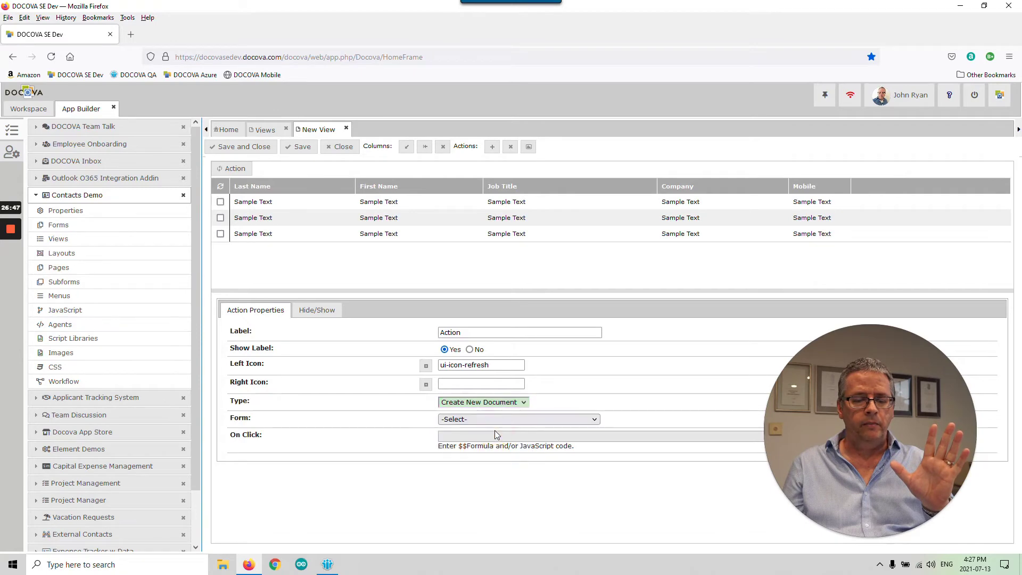
pyautogui.click(497, 421)
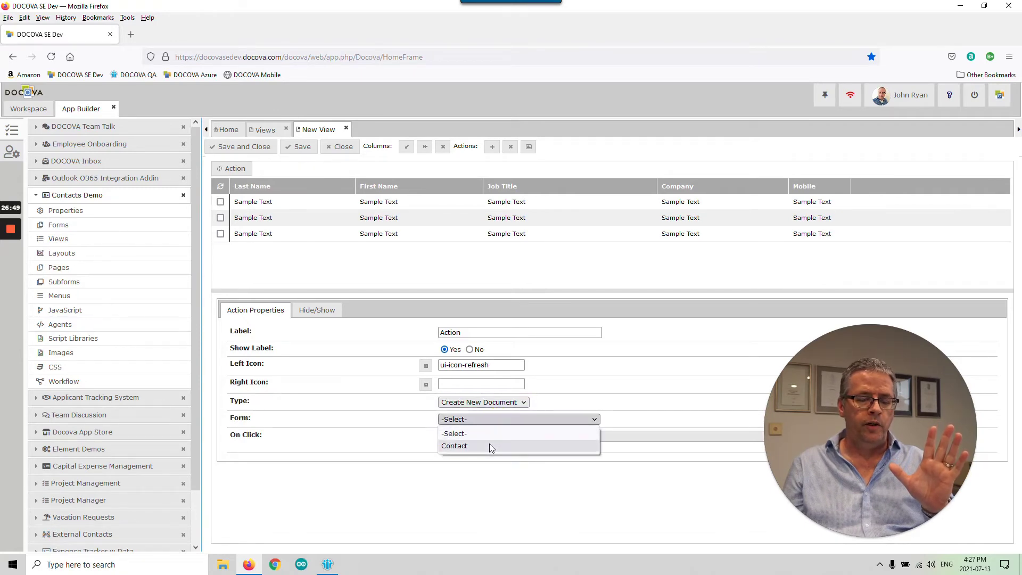
pyautogui.click(489, 445)
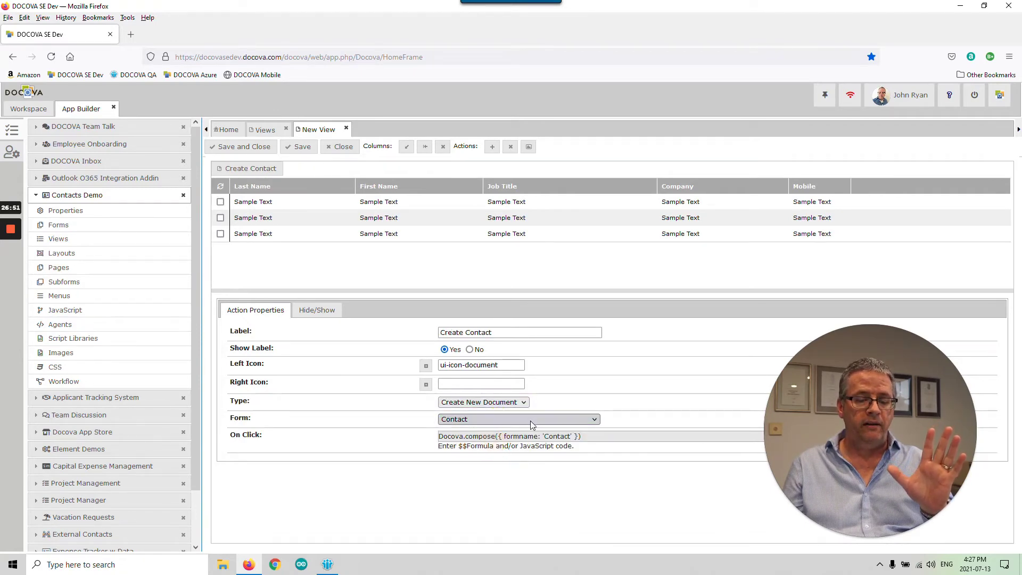
# - Label the action 'Create New Contact' and save and close the view
pyautogui.click(463, 332)
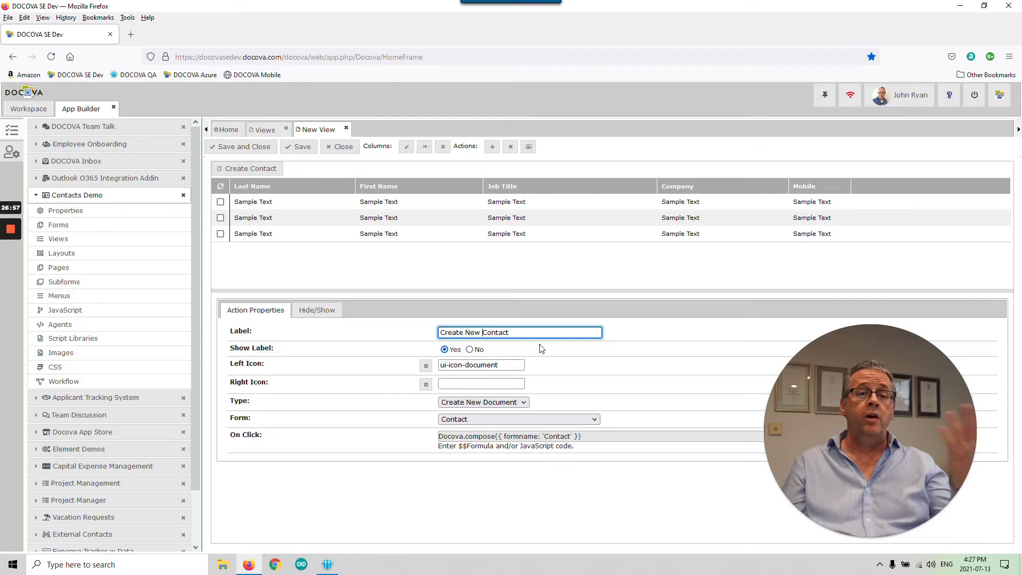
pyautogui.write('New')
pyautogui.click(647, 340)
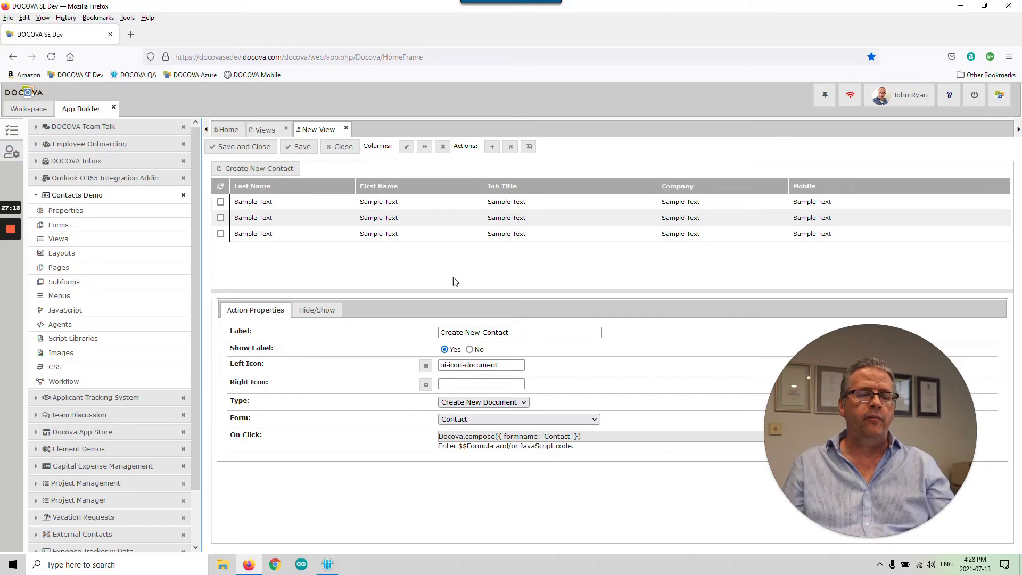
pyautogui.click(239, 152)
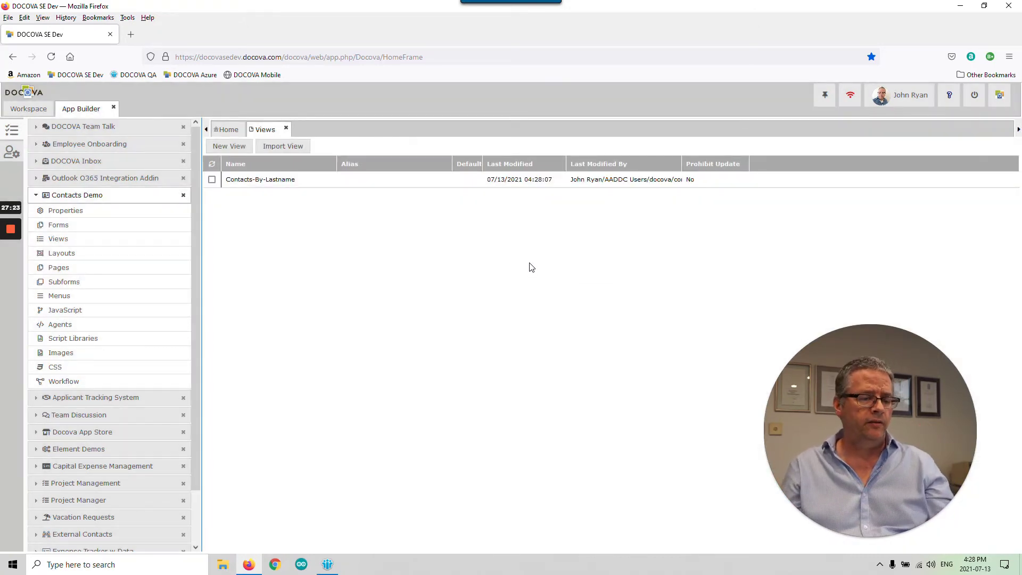
# - Open the app's MainMenu for editing
pyautogui.click(129, 298)
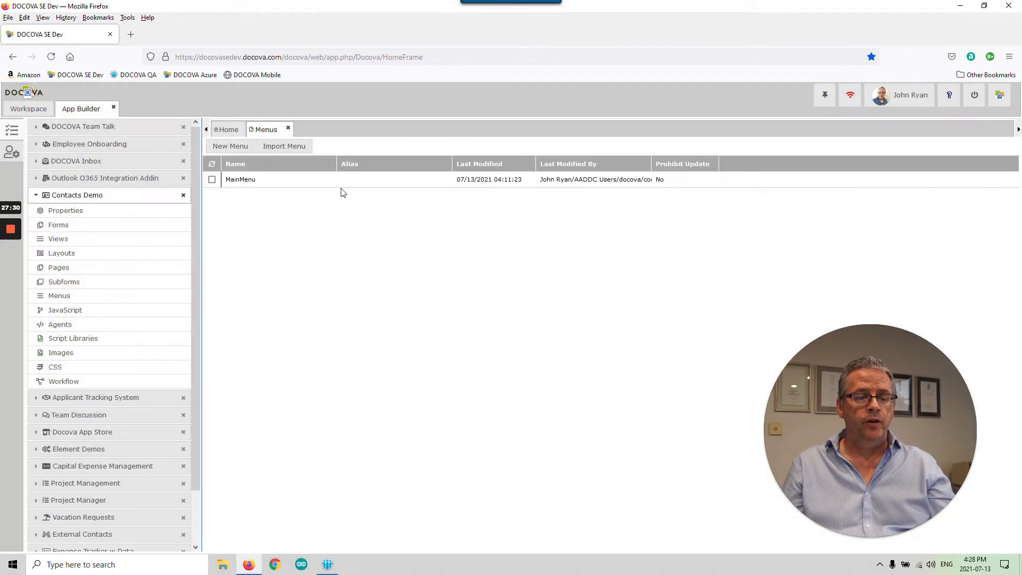
pyautogui.click(339, 181)
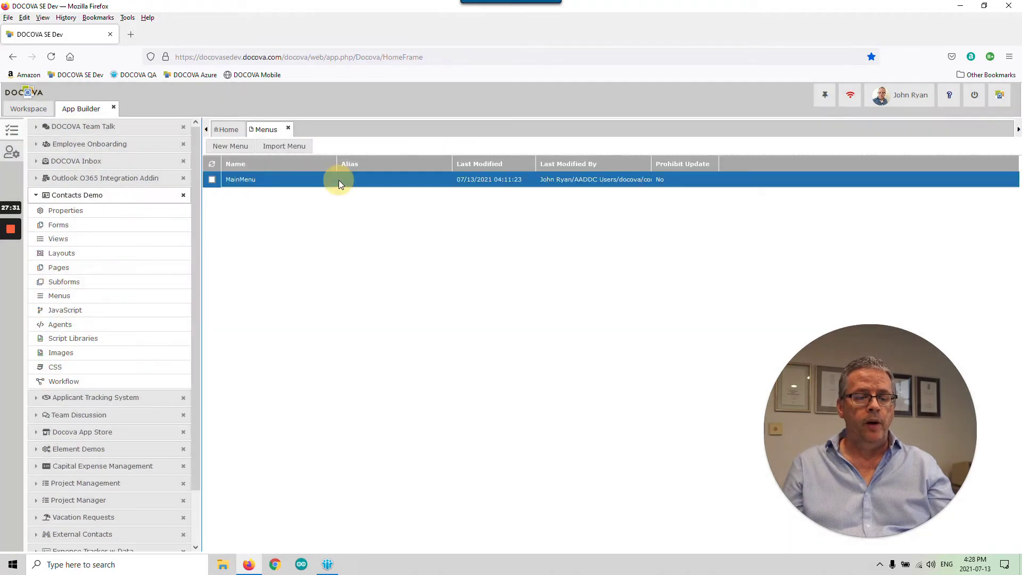
pyautogui.doubleClick(339, 180)
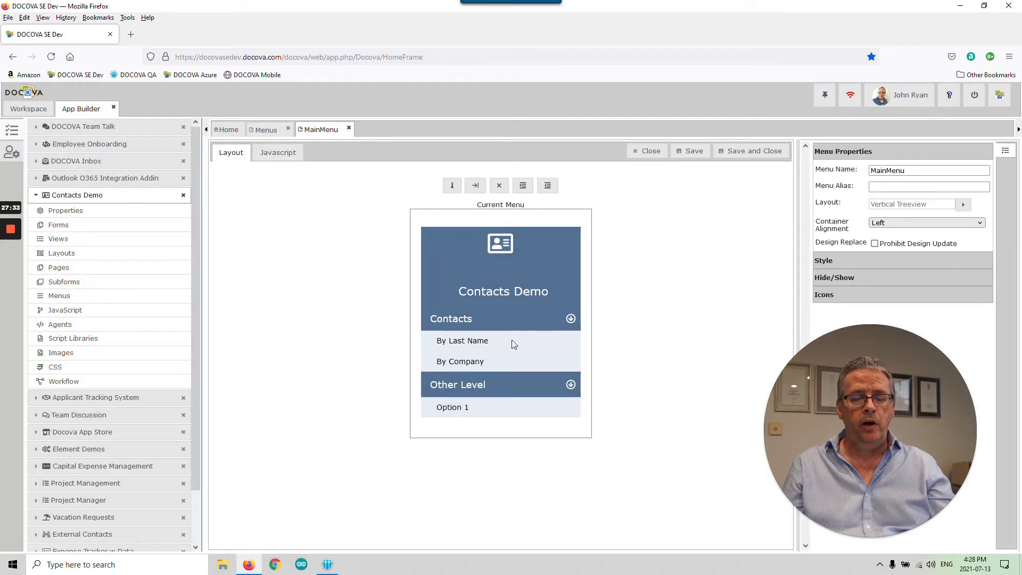
# - Link the By Last Name entry to the Contacts-By-Lastname view and save the menu
pyautogui.click(513, 345)
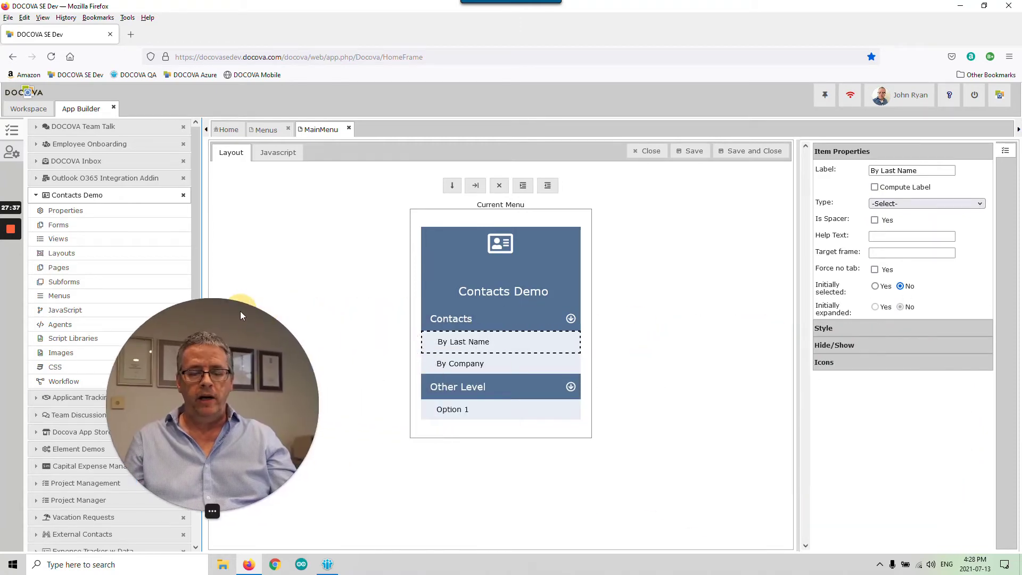
pyautogui.click(942, 203)
pyautogui.click(894, 233)
pyautogui.click(896, 220)
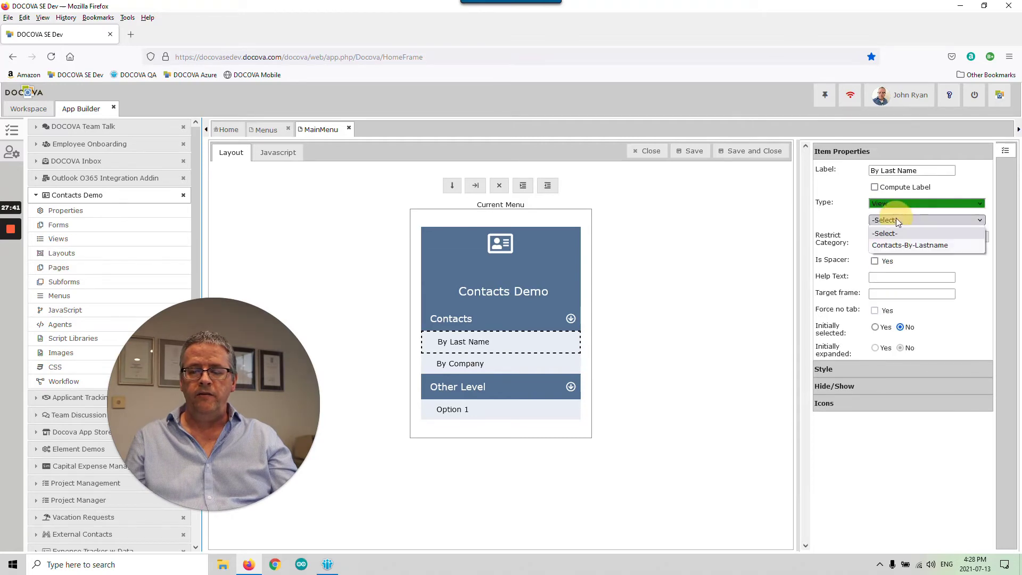
pyautogui.click(923, 247)
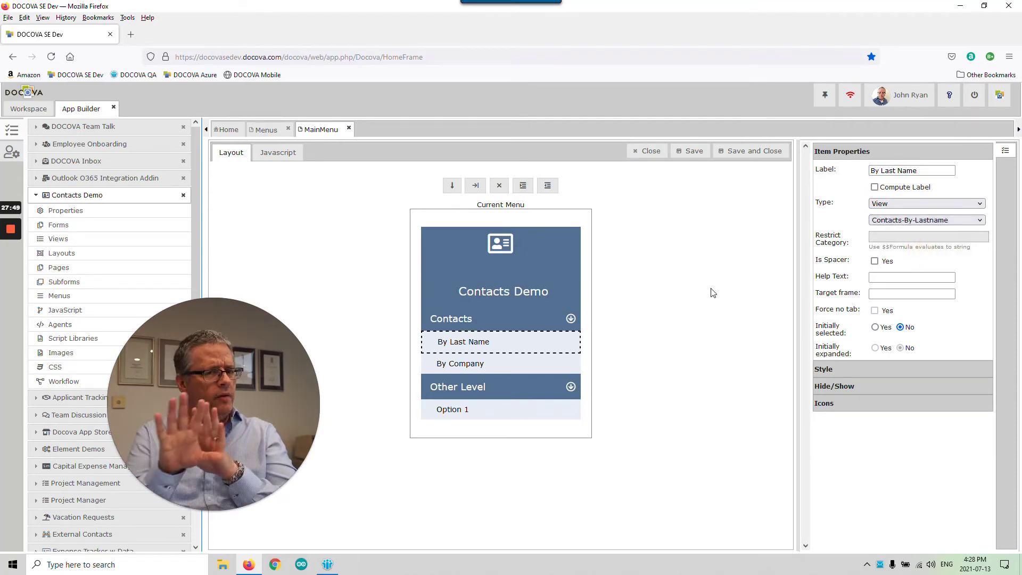
pyautogui.click(768, 151)
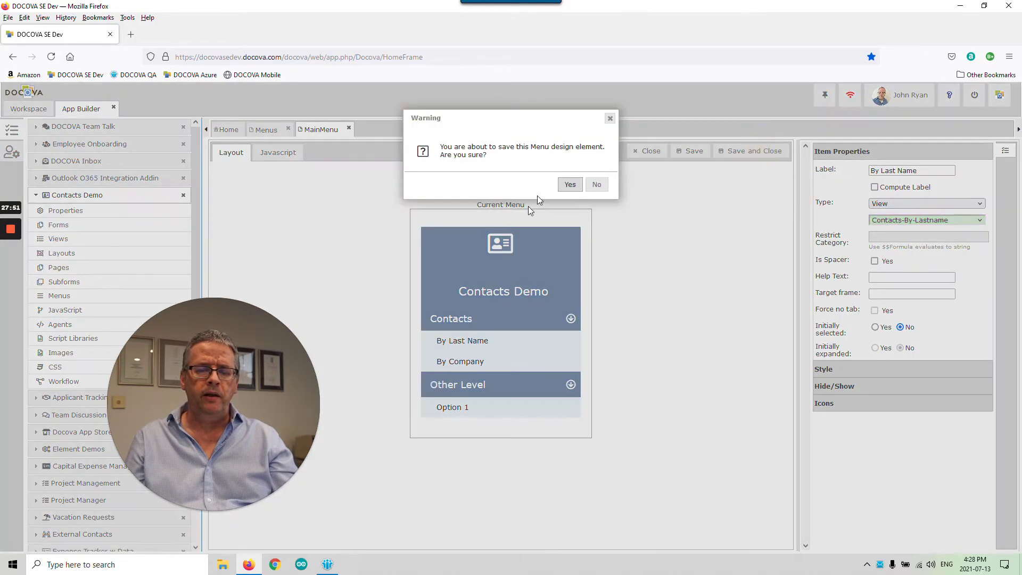
pyautogui.click(570, 185)
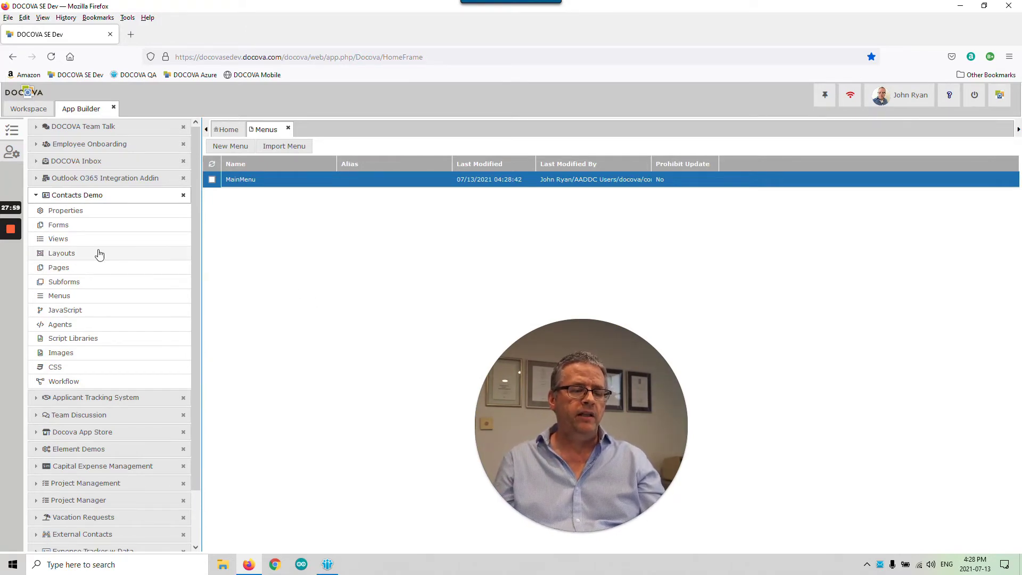
# - Set the Main layout's right-hand frame to the Contacts-By-Lastname view and save the layout
pyautogui.click(100, 254)
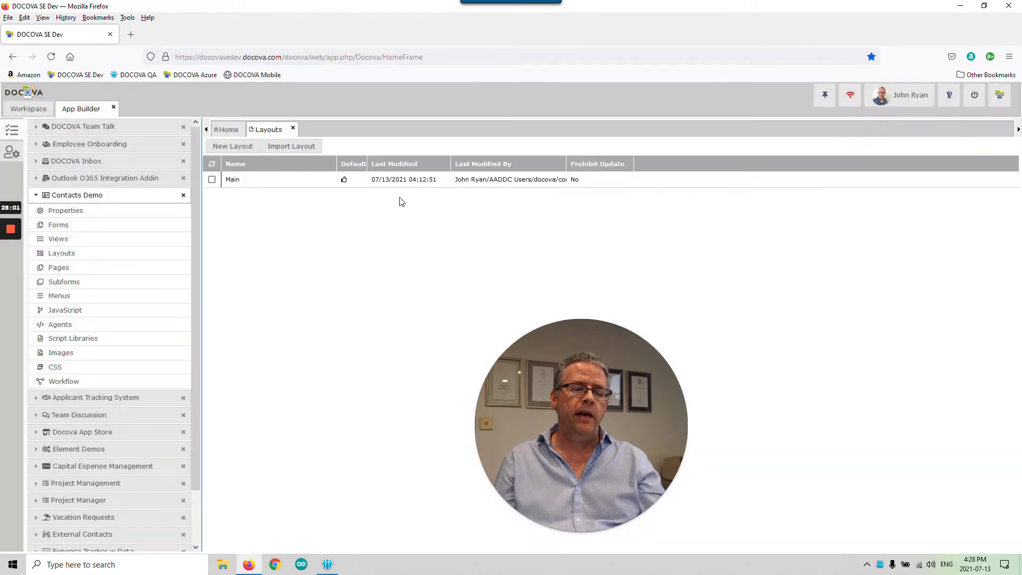
pyautogui.doubleClick(397, 179)
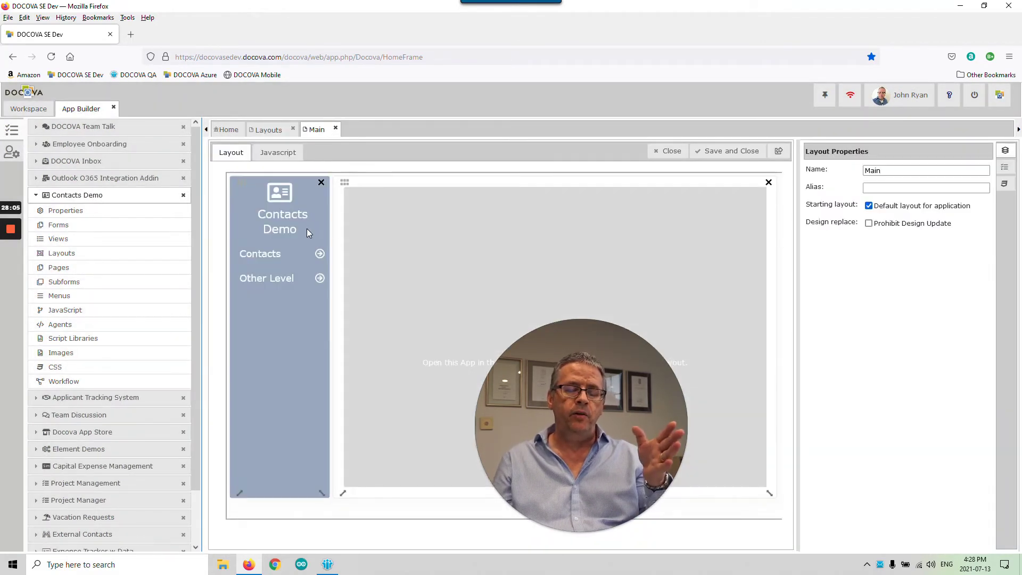
pyautogui.click(568, 225)
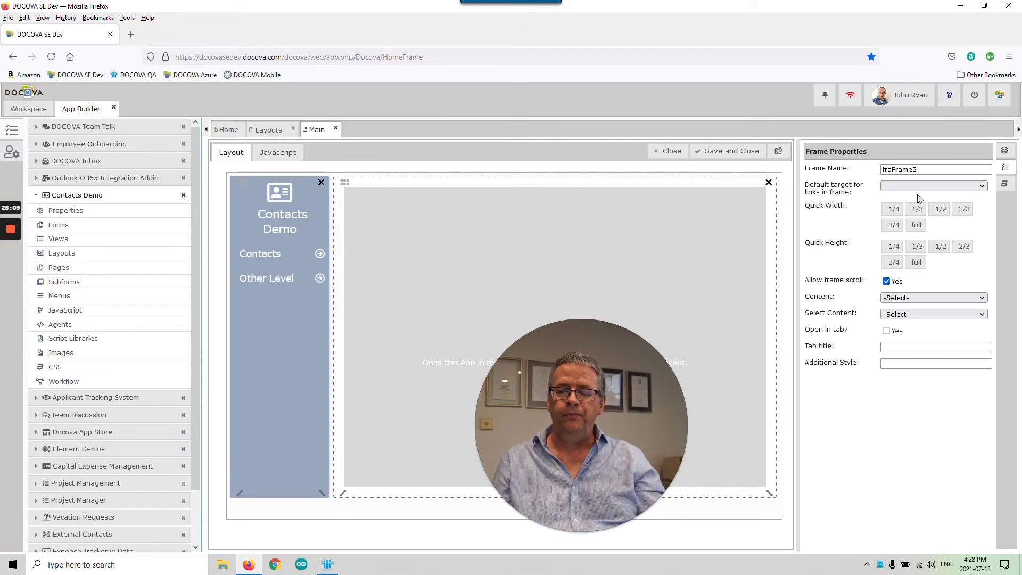
pyautogui.click(936, 298)
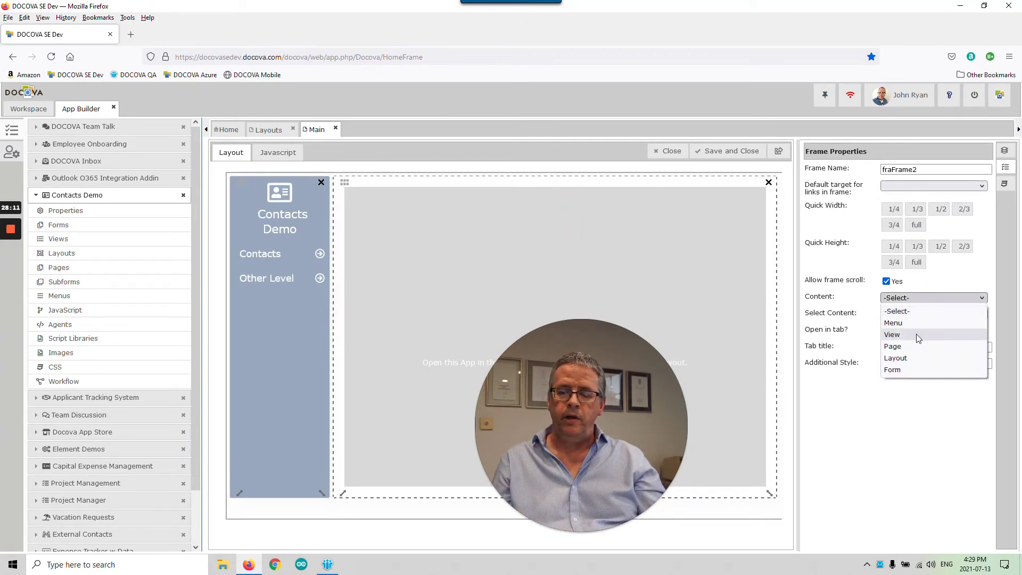
pyautogui.click(916, 334)
pyautogui.click(924, 314)
pyautogui.click(927, 342)
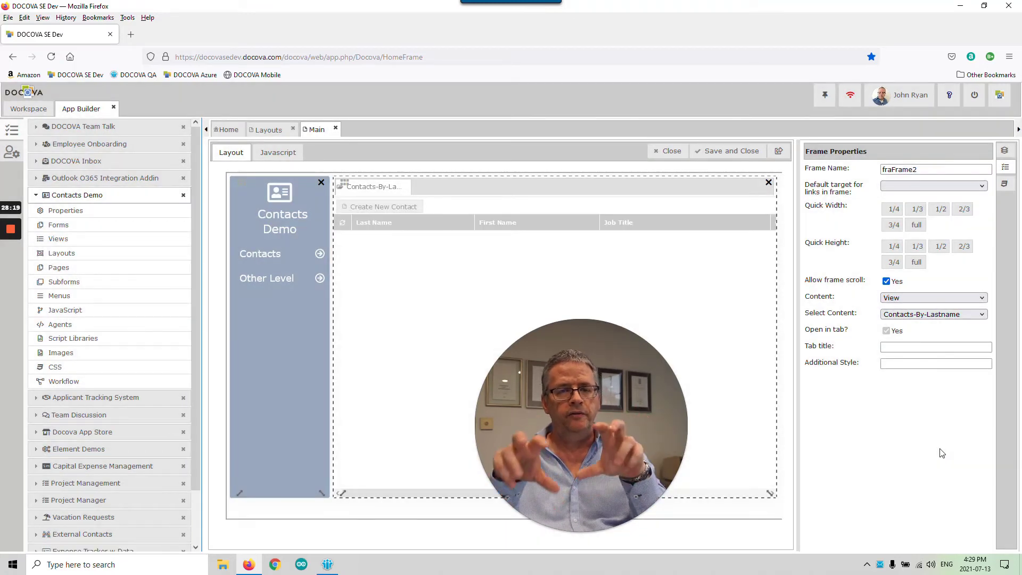
pyautogui.click(721, 151)
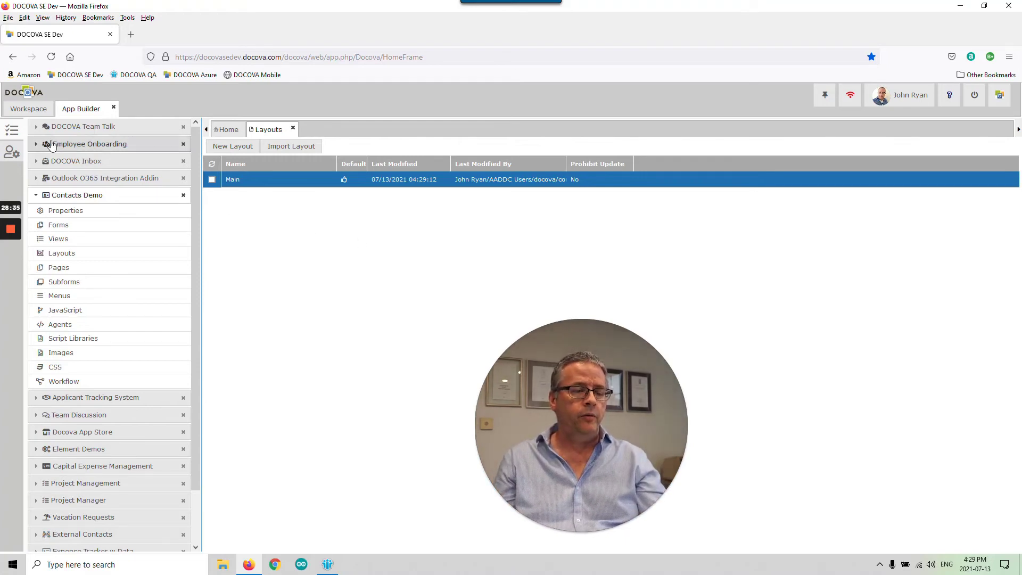
# - Launch Contacts Demo from the Workspace, open By Last Name, and start a new contact
pyautogui.click(28, 108)
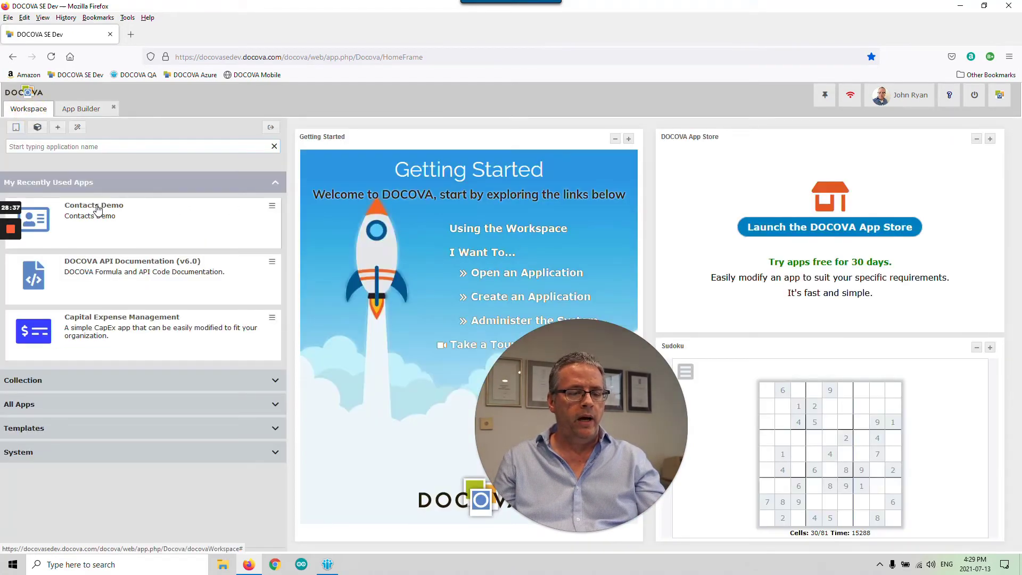
pyautogui.click(155, 218)
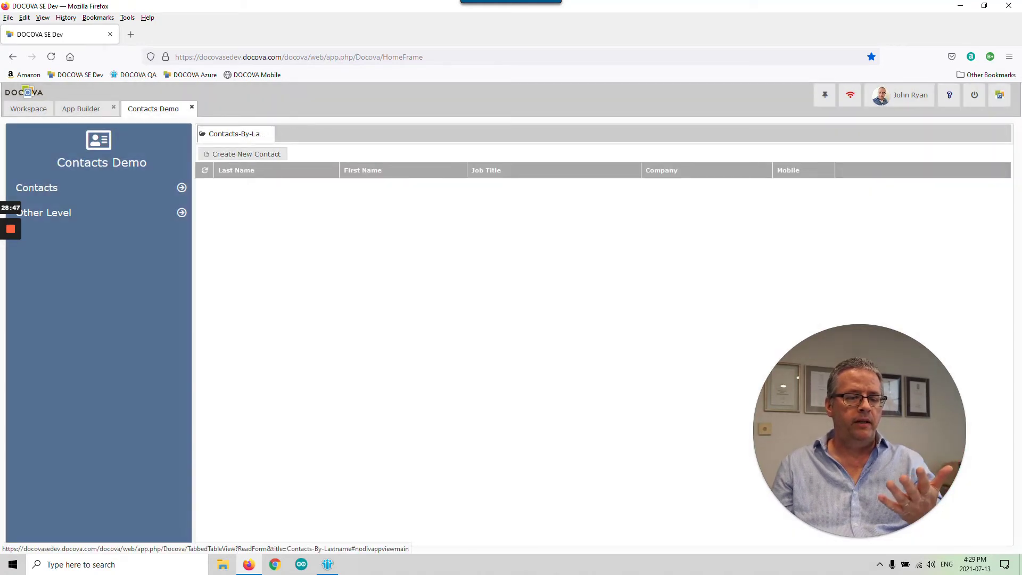
pyautogui.click(178, 189)
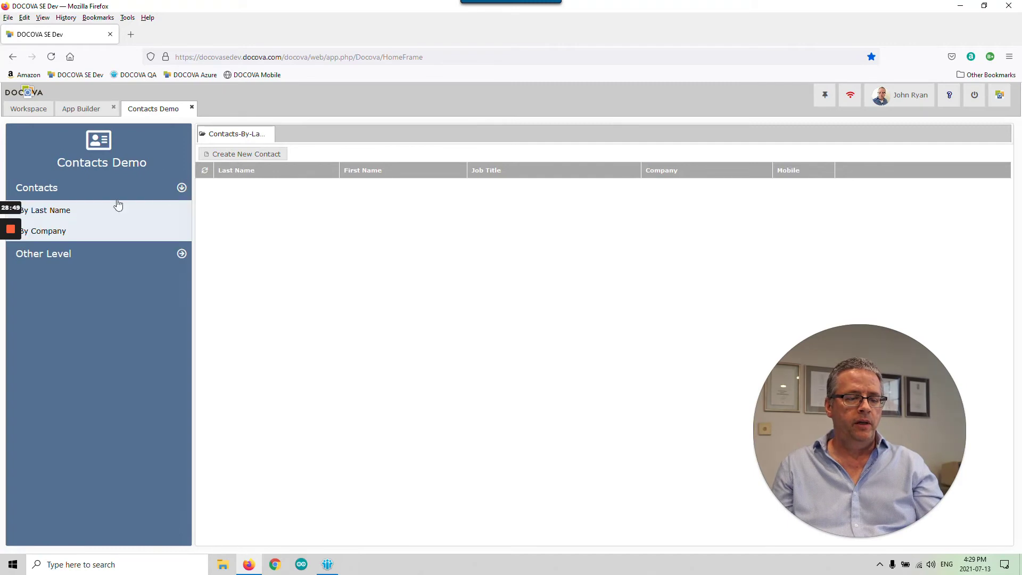
pyautogui.click(114, 253)
pyautogui.click(84, 217)
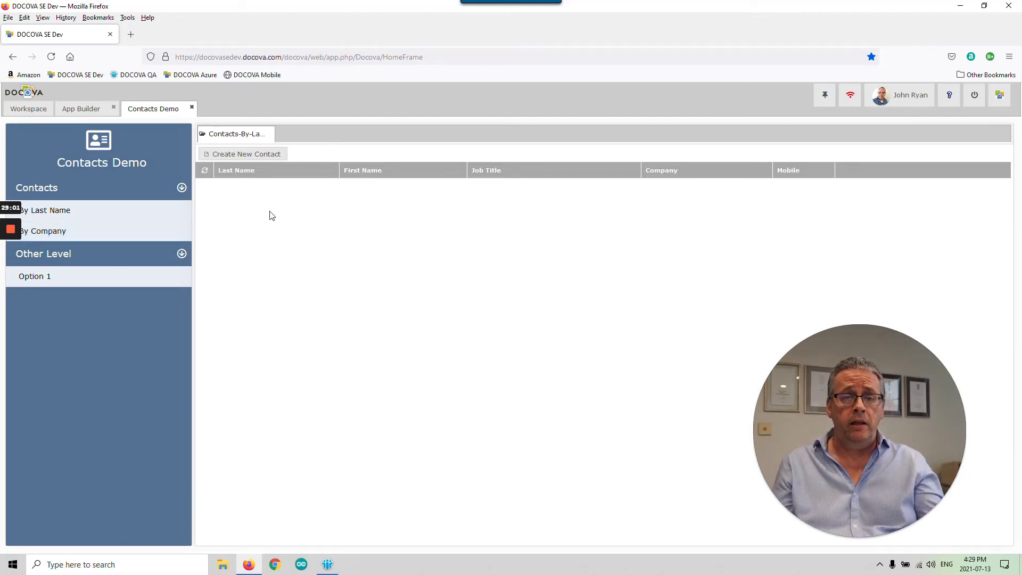
pyautogui.click(242, 155)
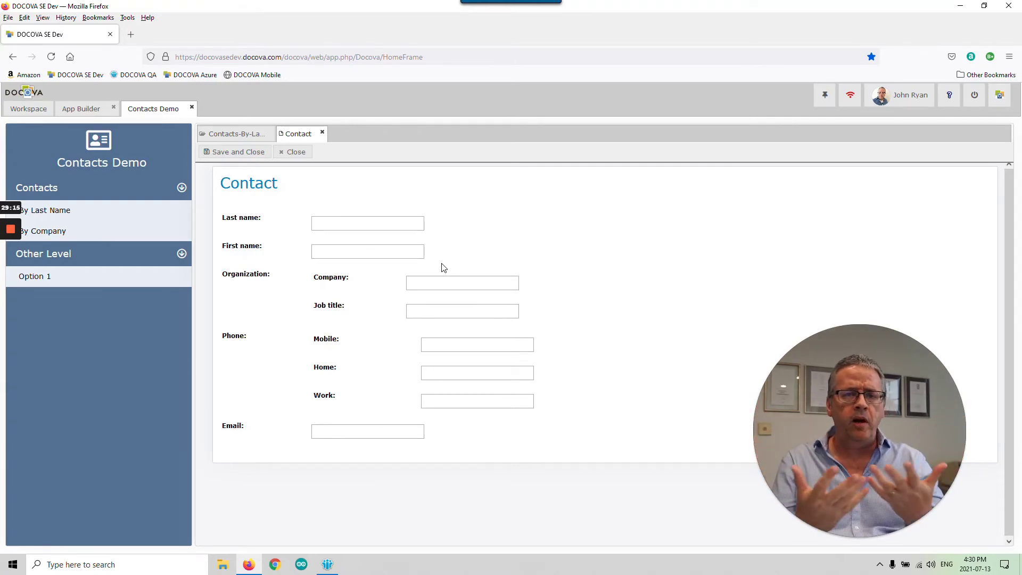
# - Enter the contact's last and first name, company DOCOVA Inc and job title CTO
pyautogui.click(384, 222)
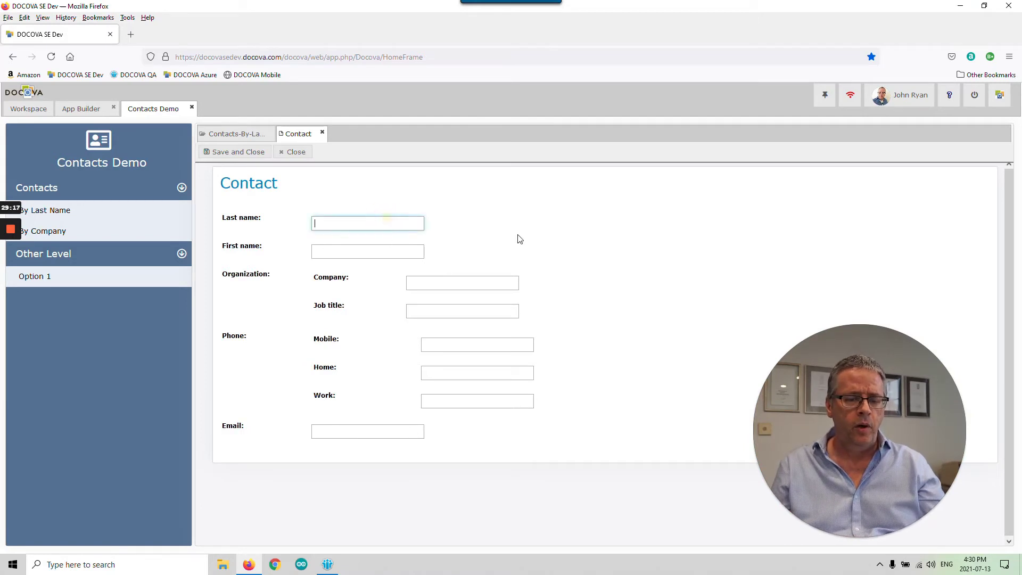
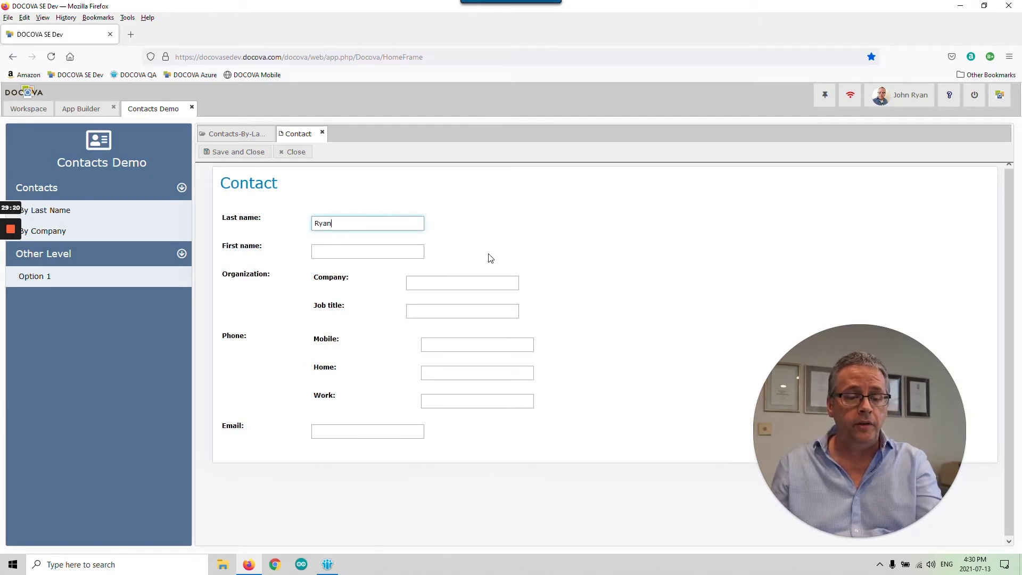
pyautogui.click(402, 252)
pyautogui.press('Tab')
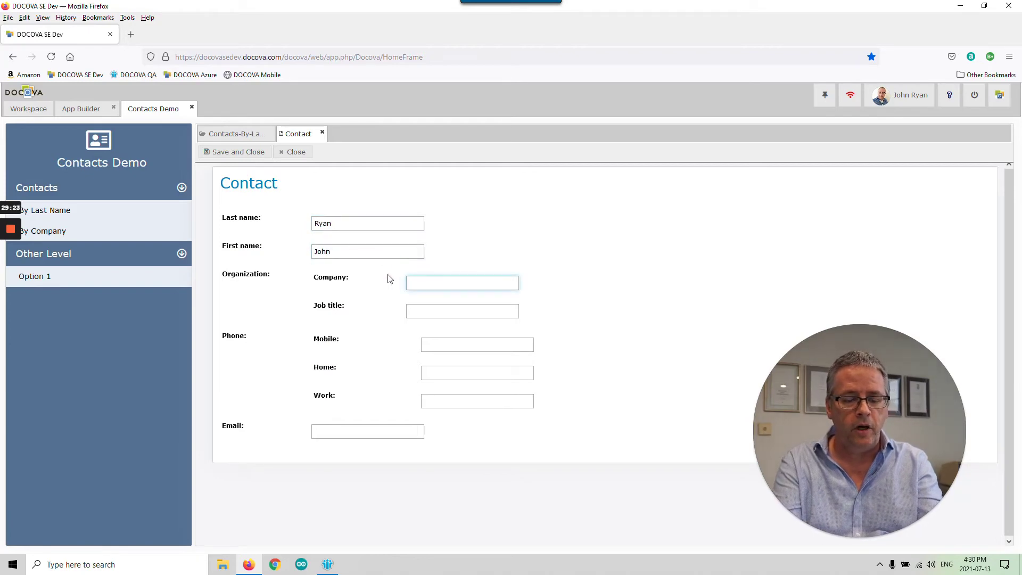
pyautogui.write('DOCOVA')
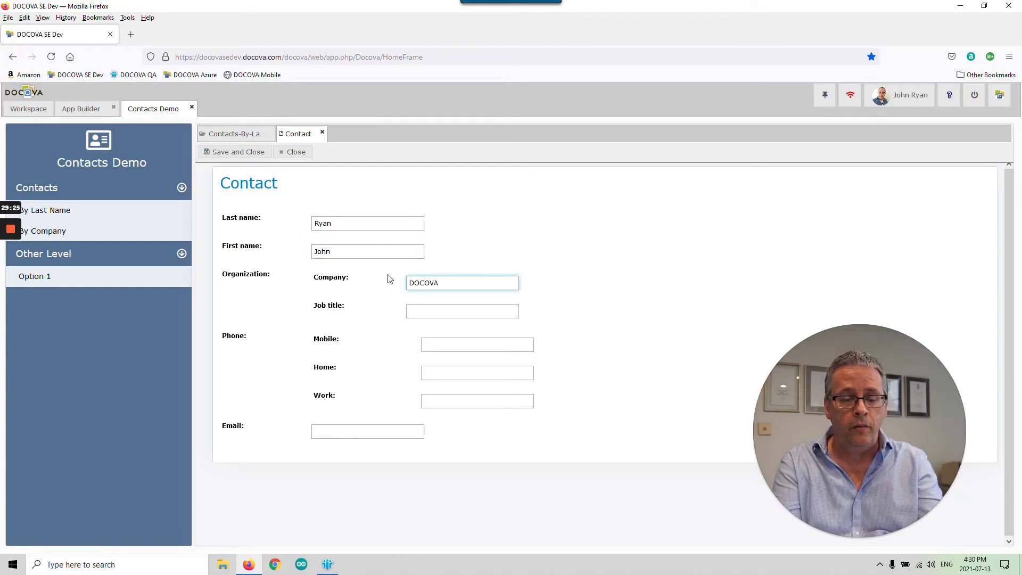
pyautogui.write(' Inc.')
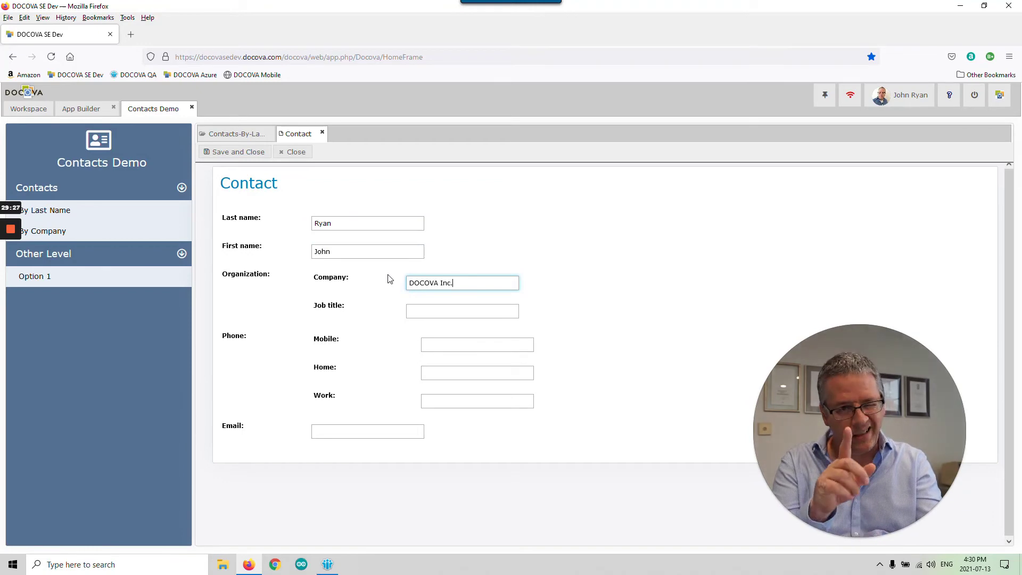
pyautogui.write('CTO')
# - Enter the mobile number, reuse it for the Home and Work phones, and type the e-mail
pyautogui.click(441, 344)
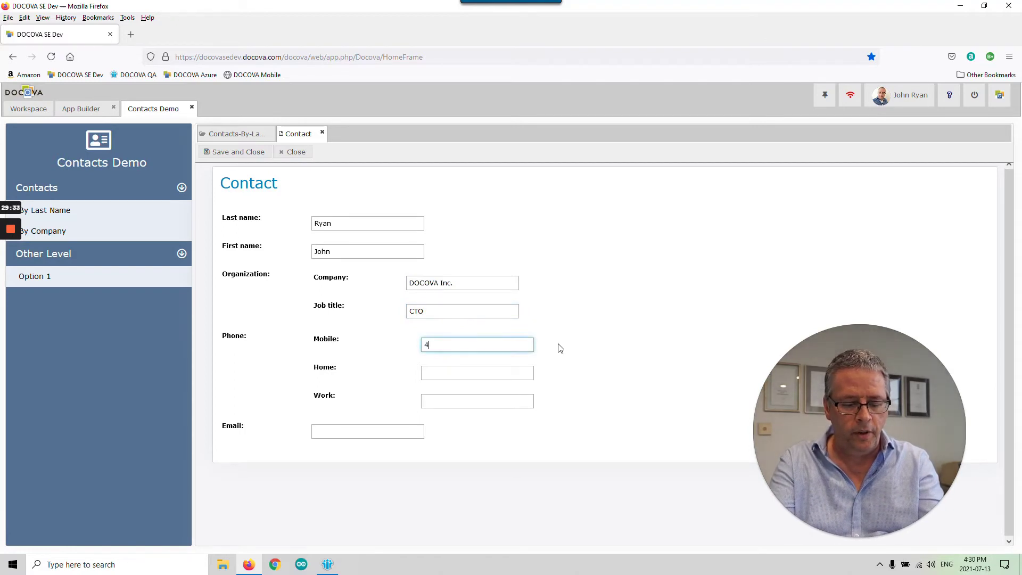
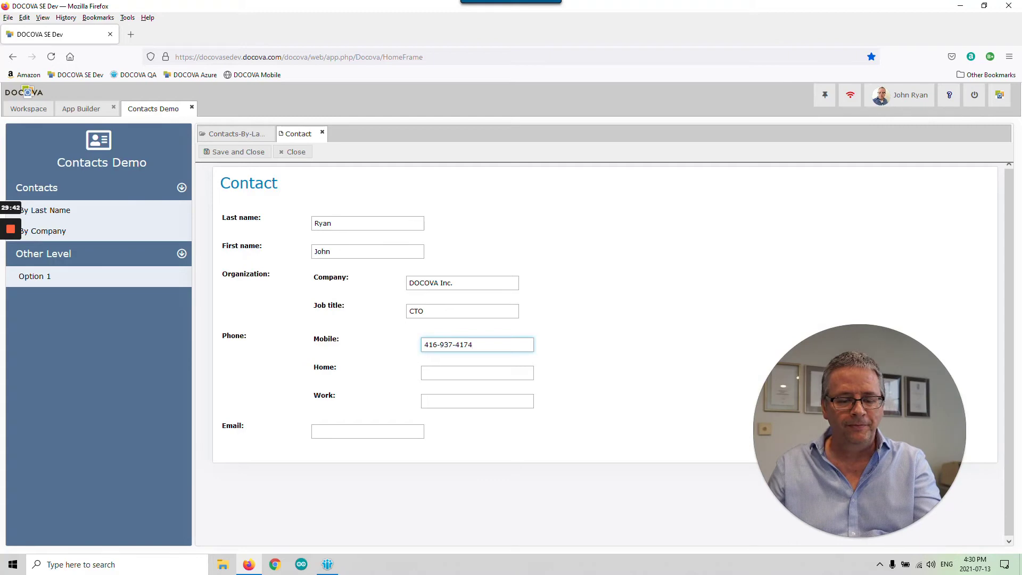
pyautogui.click(466, 372)
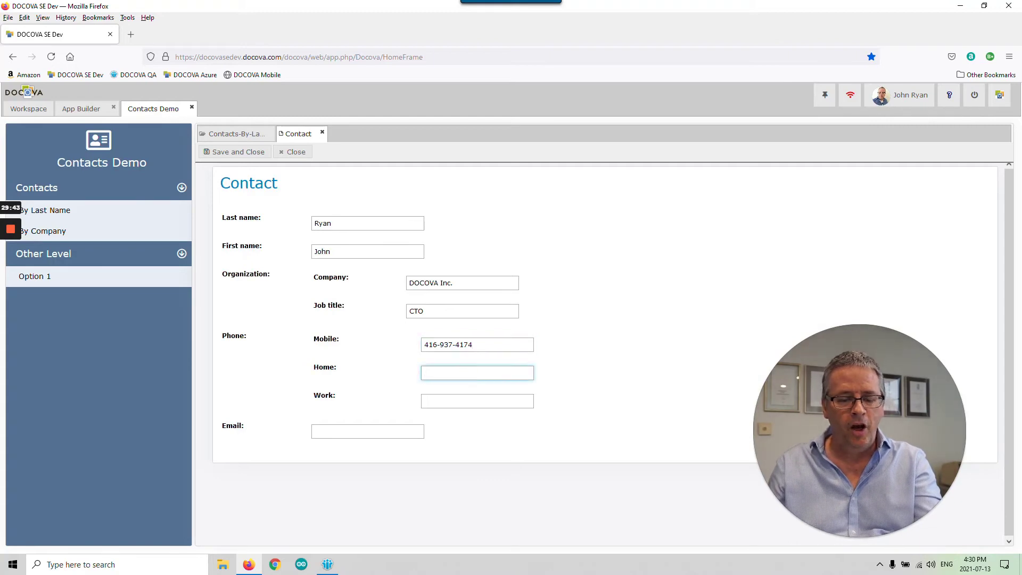
pyautogui.moveTo(474, 345); pyautogui.dragTo(397, 362)
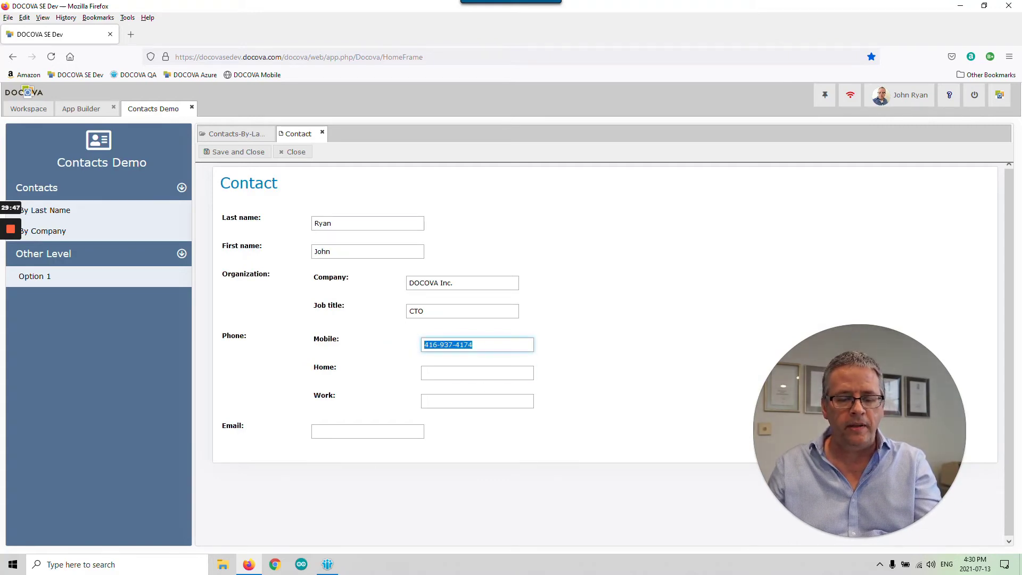
pyautogui.hotkey('ctrl', 'c')
pyautogui.click(478, 373)
pyautogui.hotkey('ctrl', 'v')
pyautogui.click(471, 400)
pyautogui.hotkey('ctrl', 'v')
pyautogui.click(400, 425)
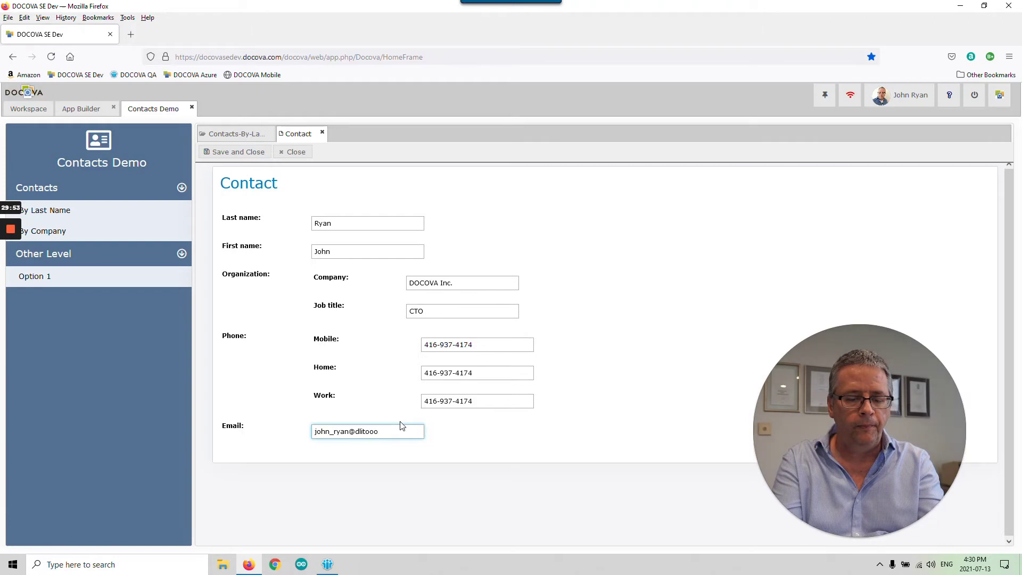
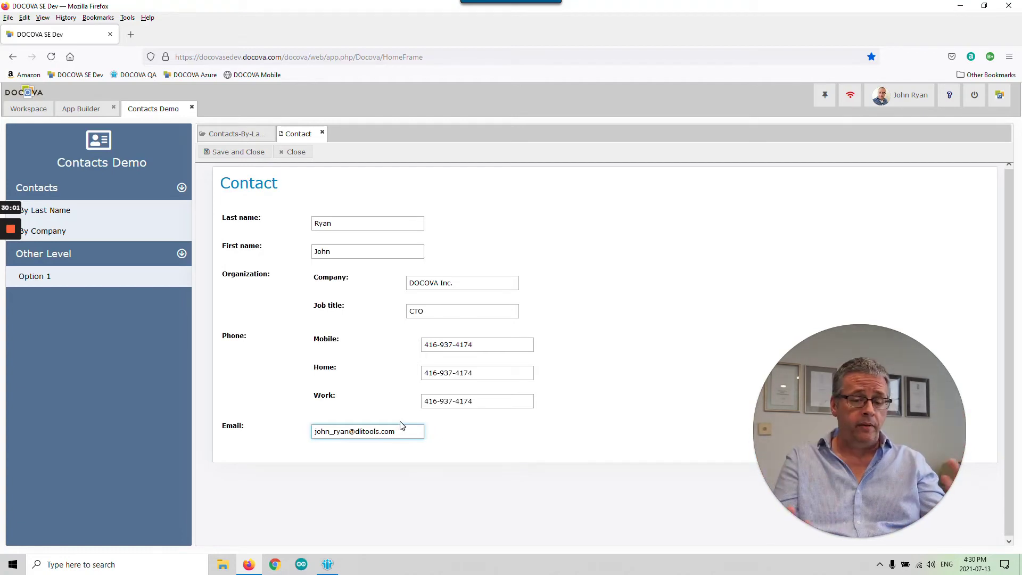
# - Finish entering the contact's e-mail address
pyautogui.click(643, 399)
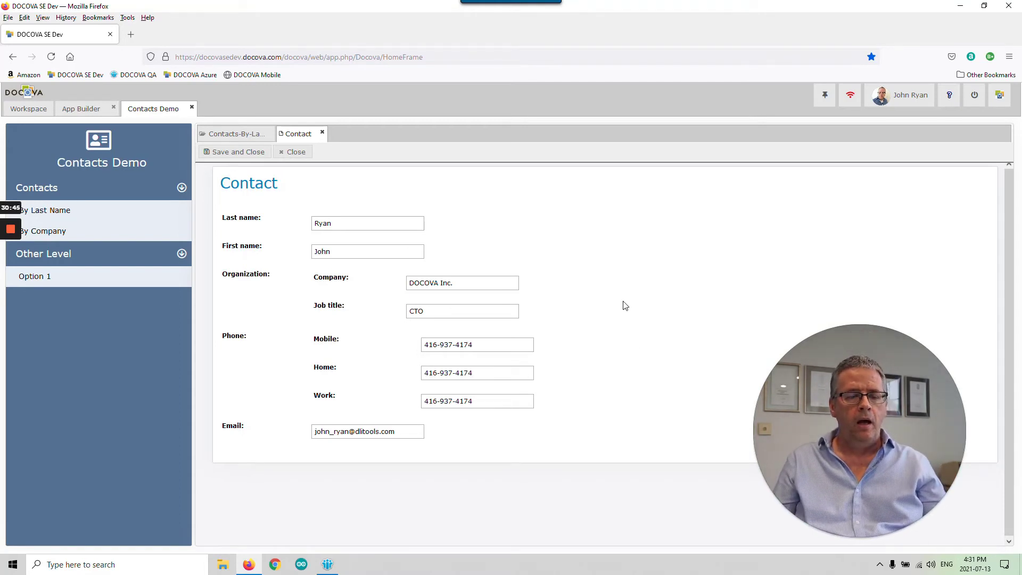
# - Save the contact, reopen it from the view in edit mode, then close it
pyautogui.click(237, 152)
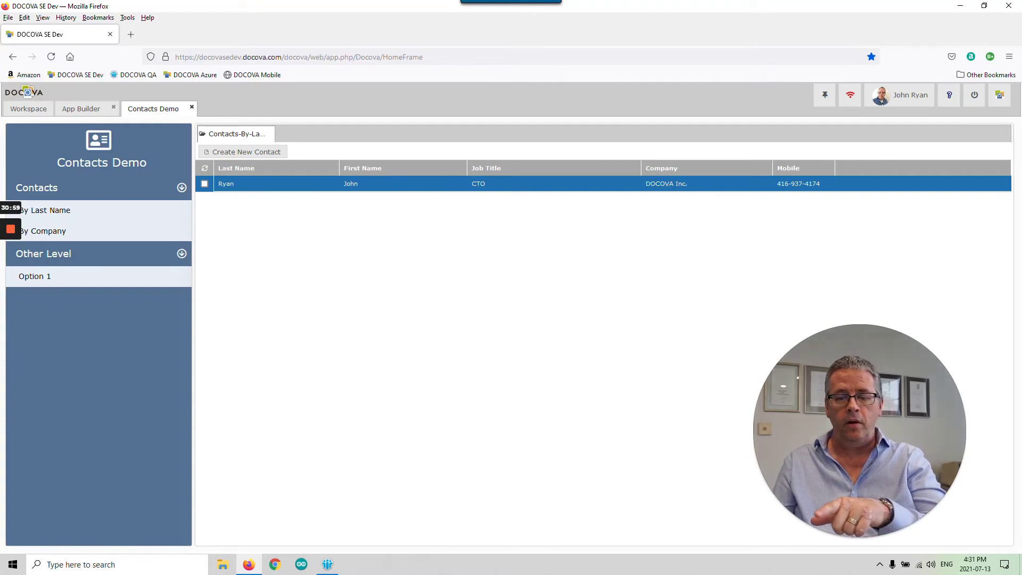
pyautogui.doubleClick(408, 191)
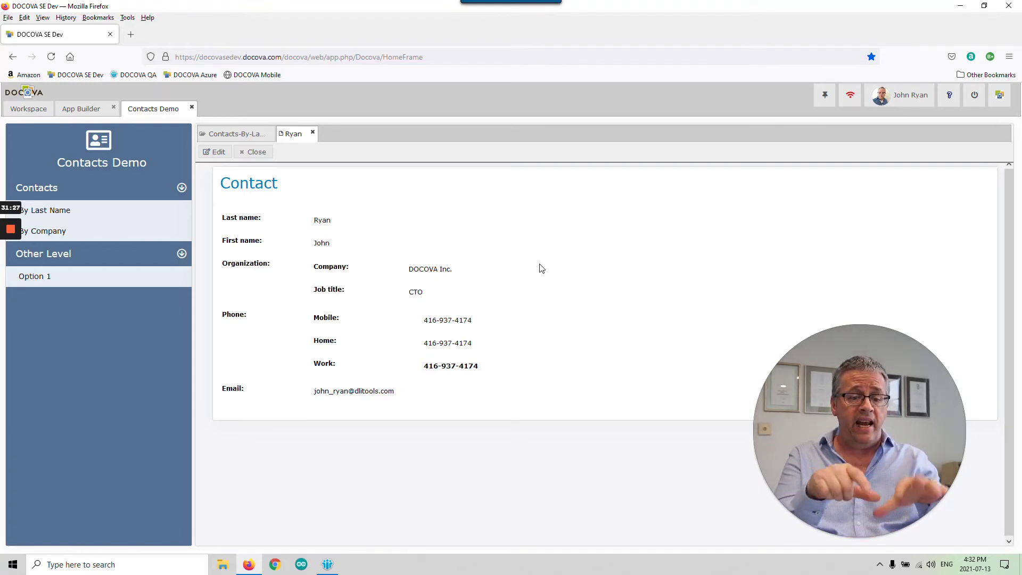
pyautogui.click(217, 153)
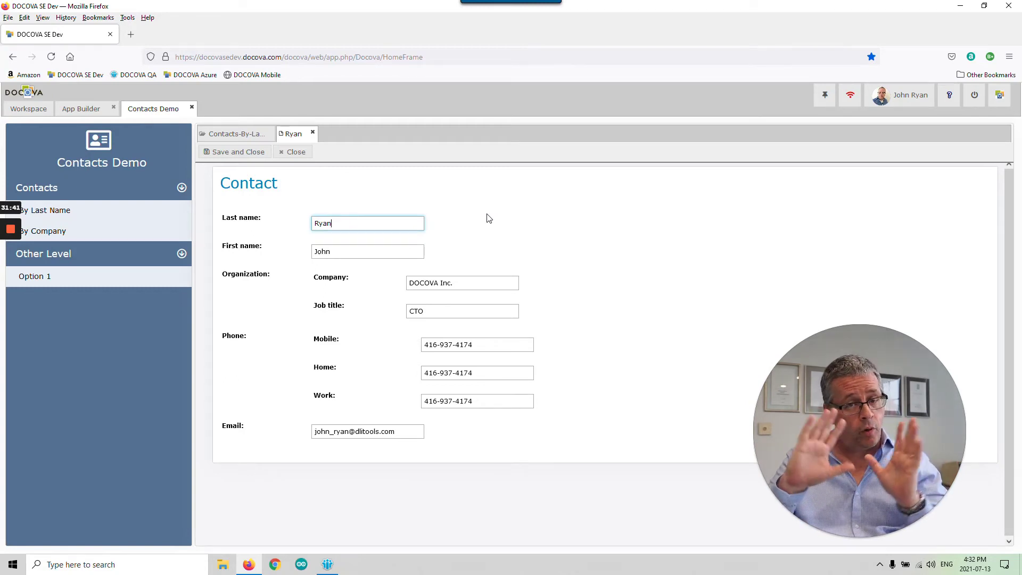
pyautogui.click(297, 153)
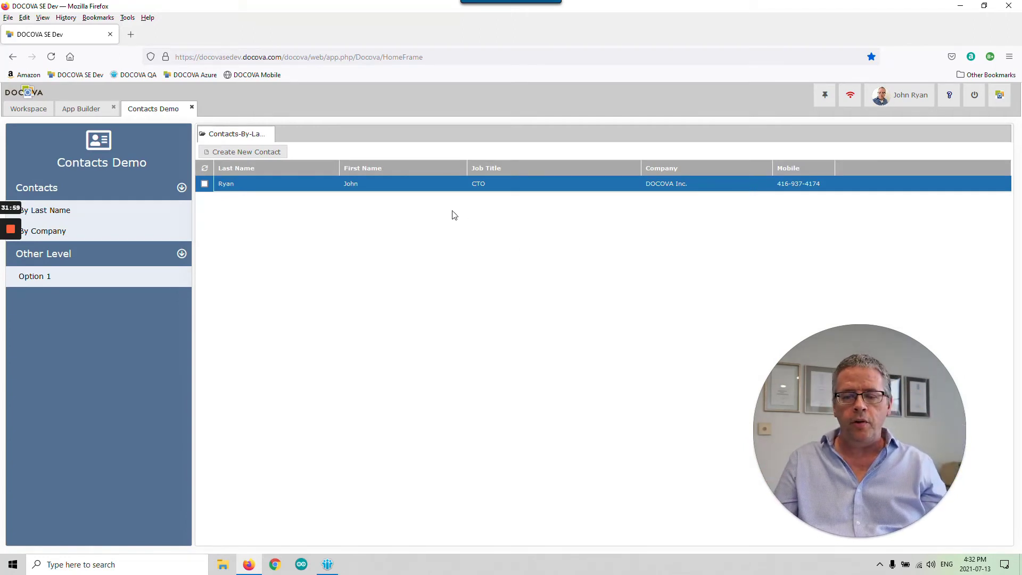
# - Start a new contact with last and first name, company Acme Inc and title Director
pyautogui.click(259, 154)
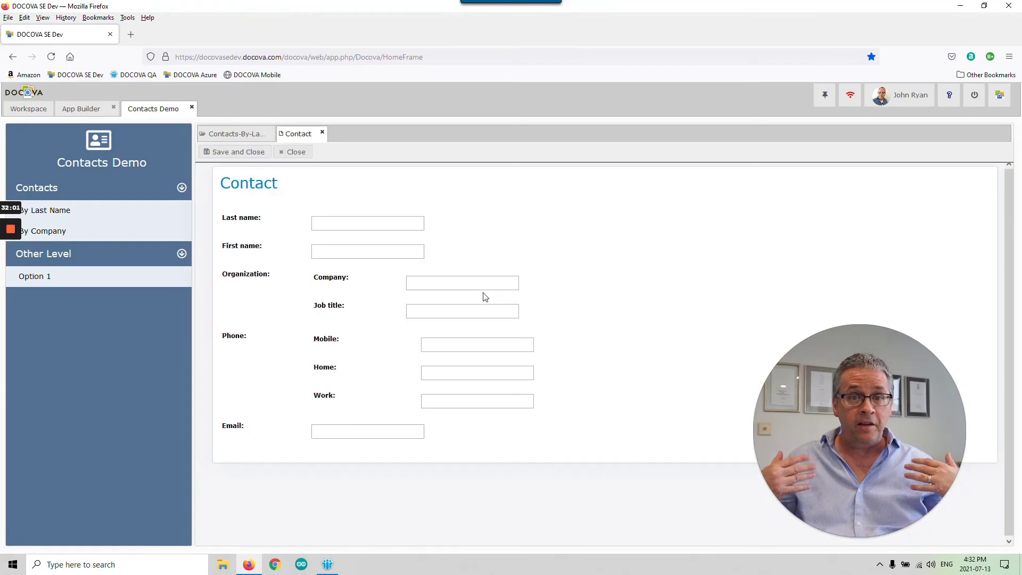
pyautogui.click(351, 223)
pyautogui.press('Tab')
pyautogui.press('Tab')
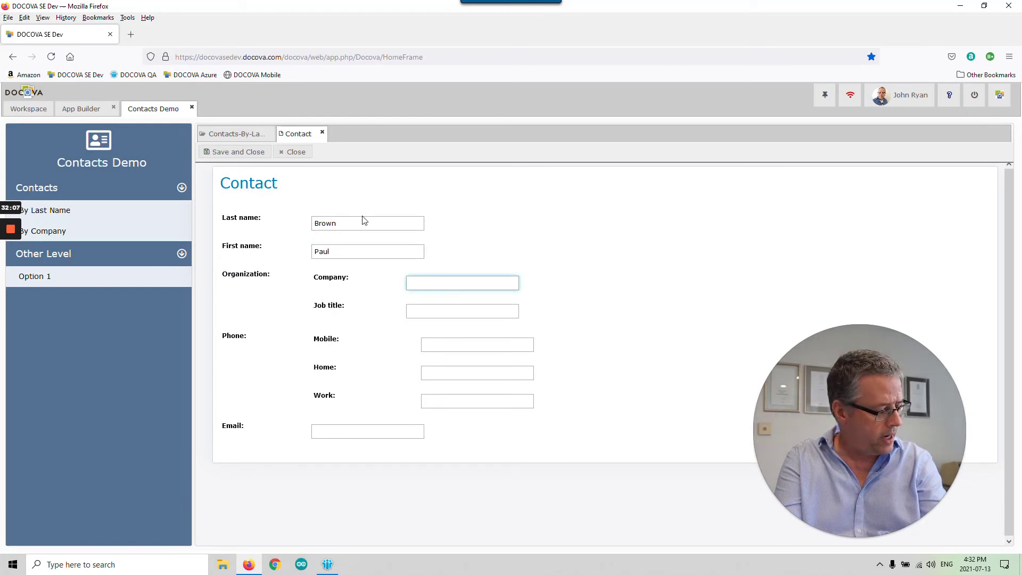
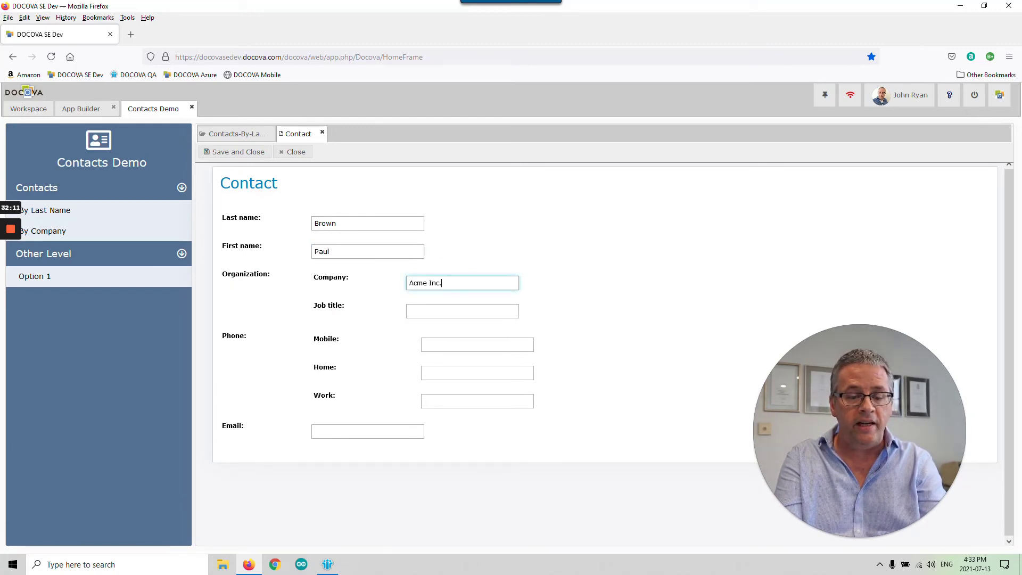
pyautogui.press('Tab')
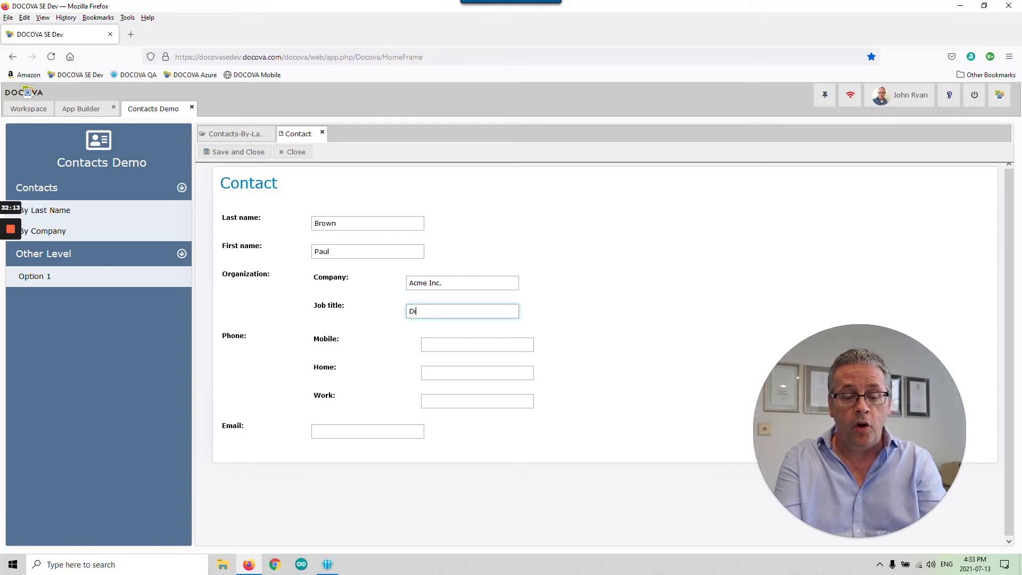
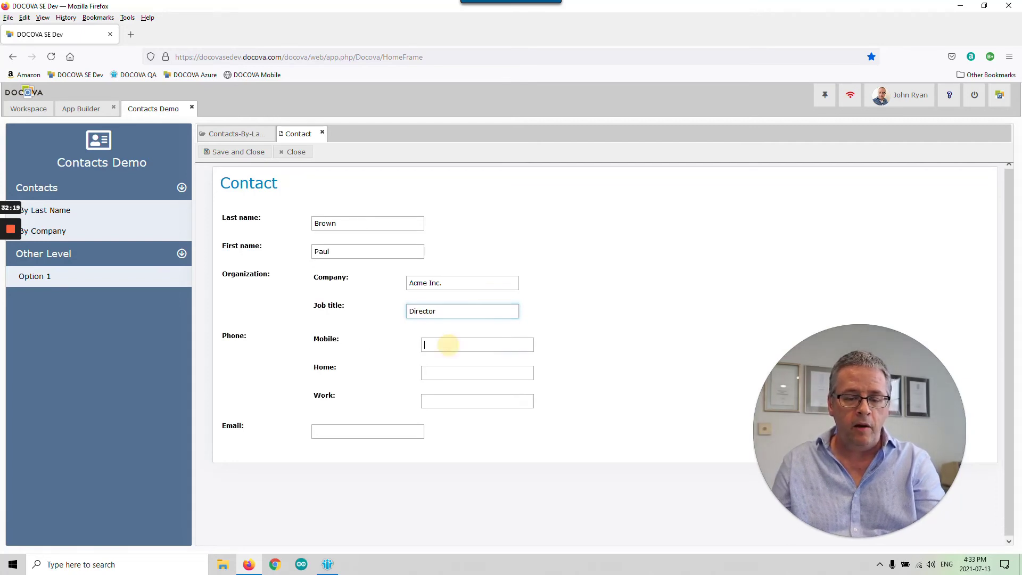
# - Enter one phone number for Mobile, Home and Work, then type the contact's e-mail
pyautogui.press('Tab')
pyautogui.write('123-')
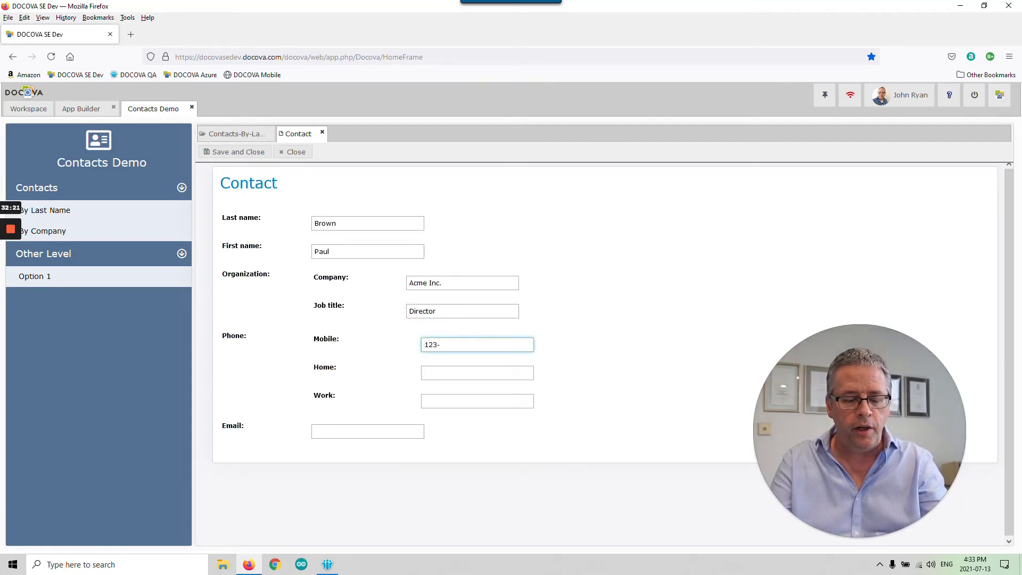
pyautogui.write('456-7890')
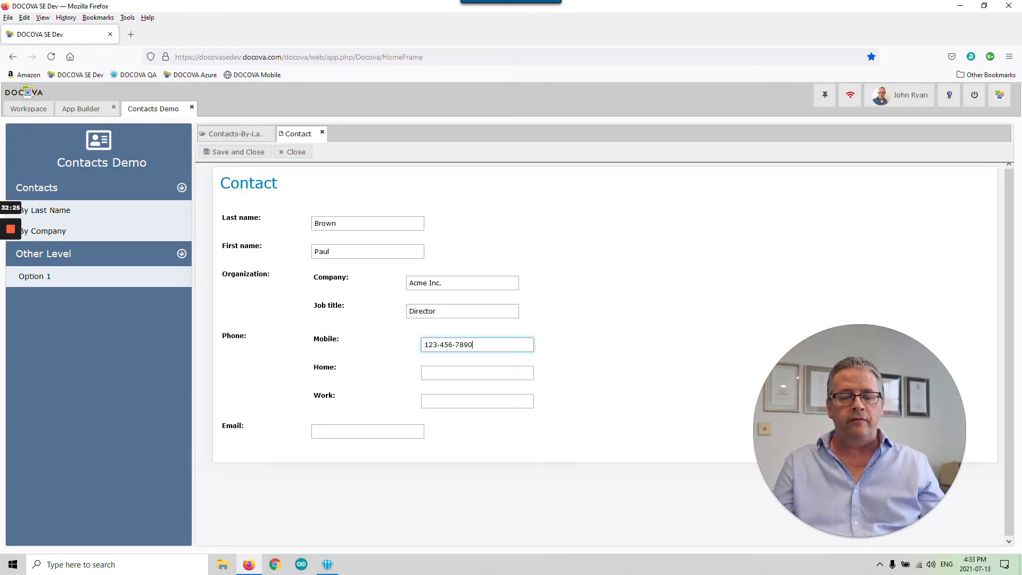
pyautogui.moveTo(483, 345); pyautogui.dragTo(417, 349)
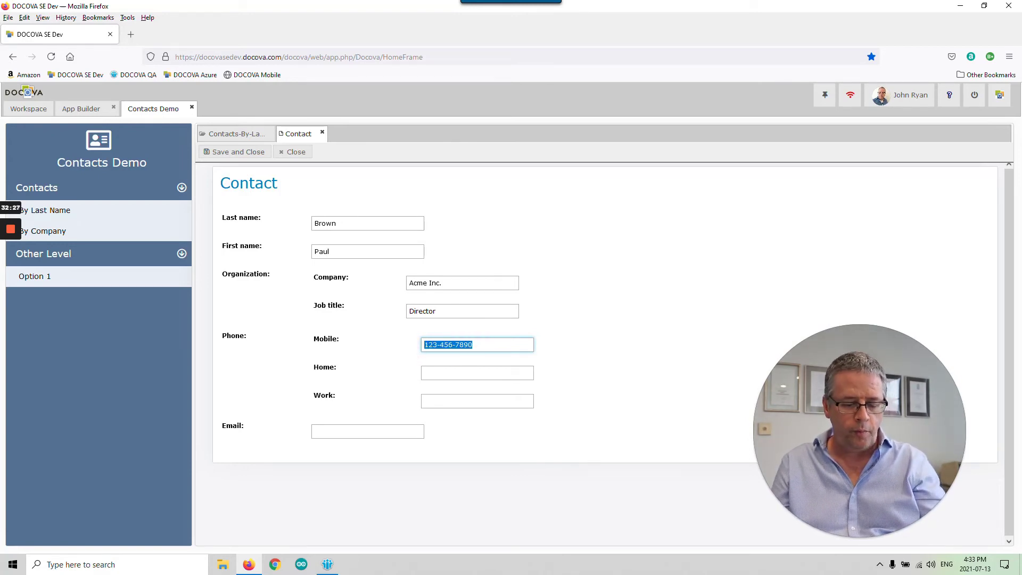
pyautogui.click(501, 378)
pyautogui.hotkey('ctrl', 'v')
pyautogui.click(471, 396)
pyautogui.hotkey('ctrl', 'v')
pyautogui.click(393, 429)
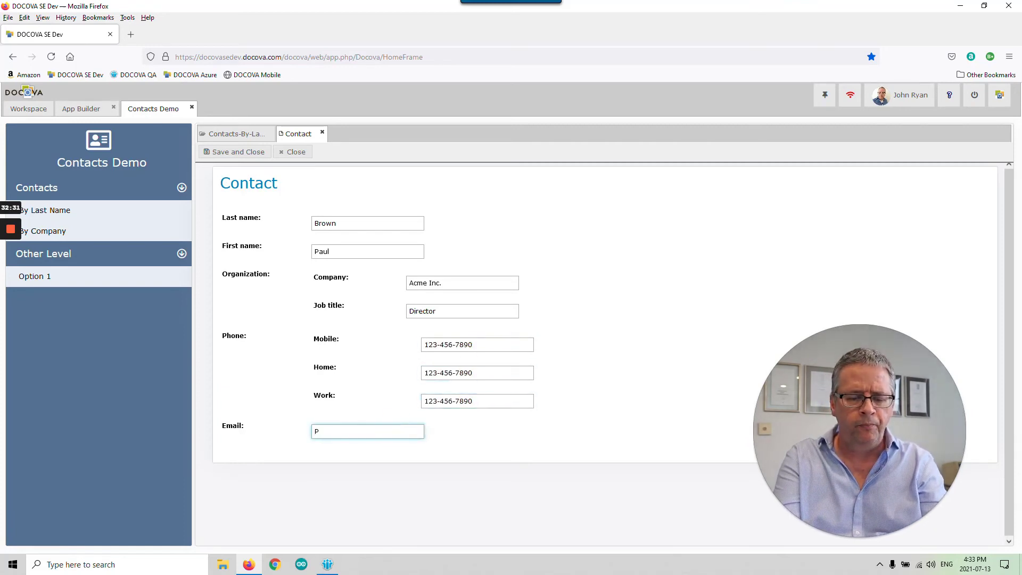
pyautogui.press('BackSpace')
pyautogui.press('BackSpace')
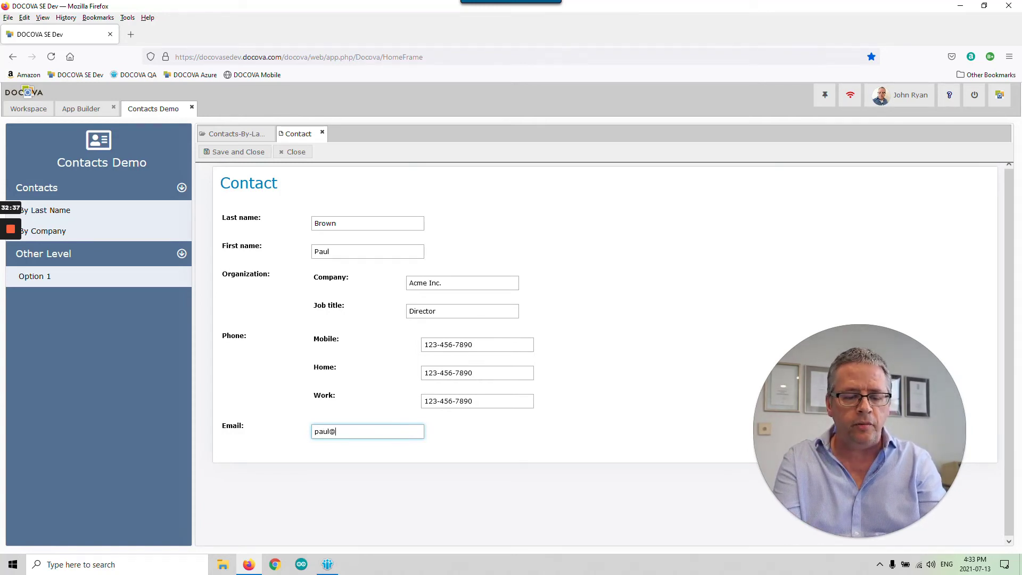
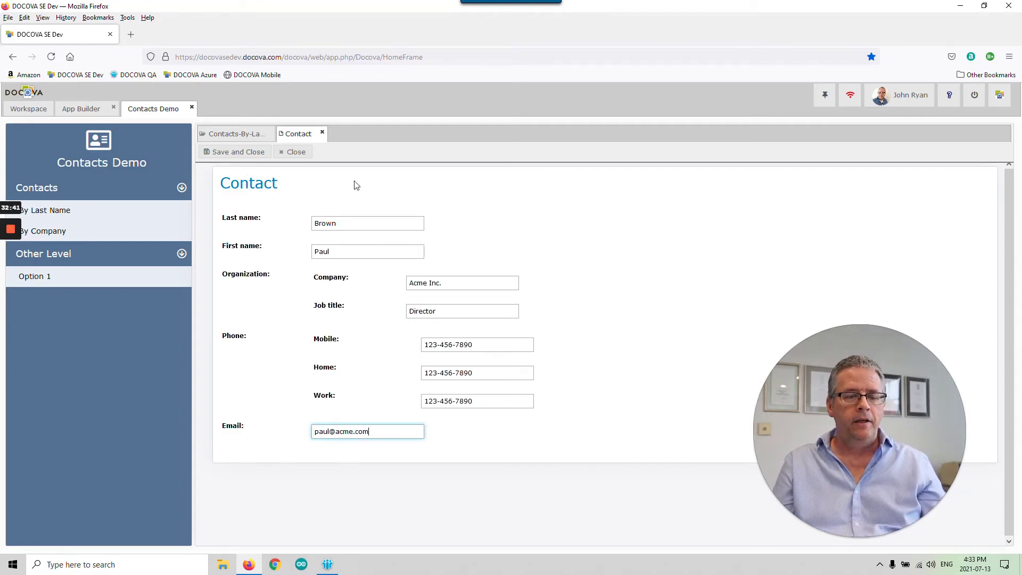
# - Save the Acme contact and start a third with last name, first name and company DOCOVA Inc
pyautogui.click(245, 155)
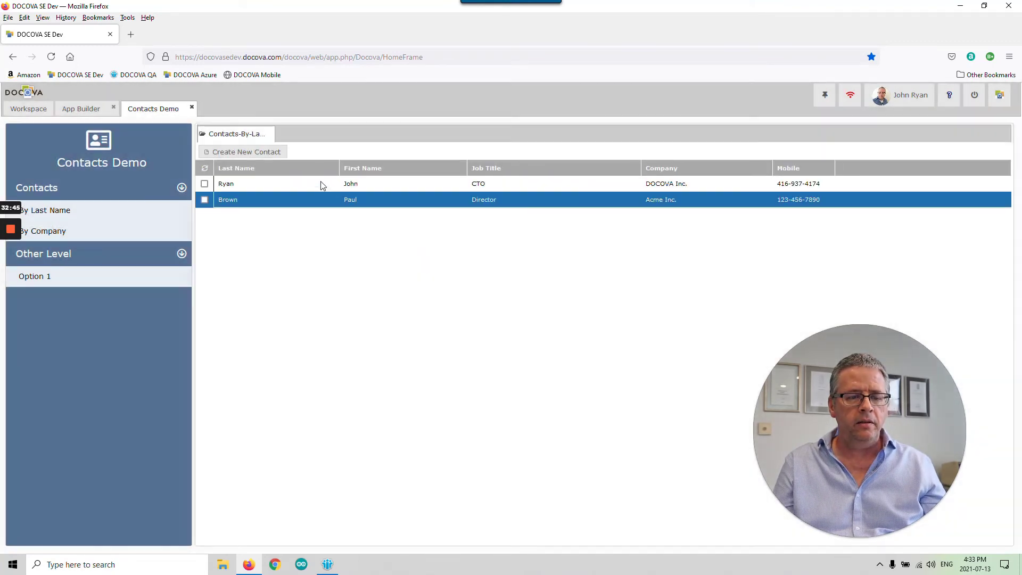
pyautogui.click(247, 152)
pyautogui.click(349, 227)
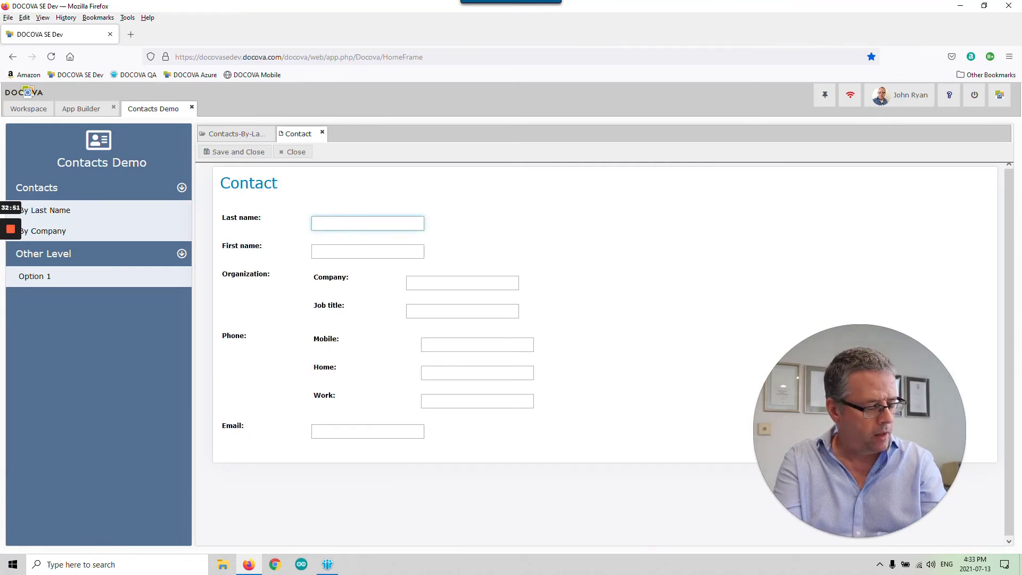
pyautogui.write('Mary')
pyautogui.click(391, 248)
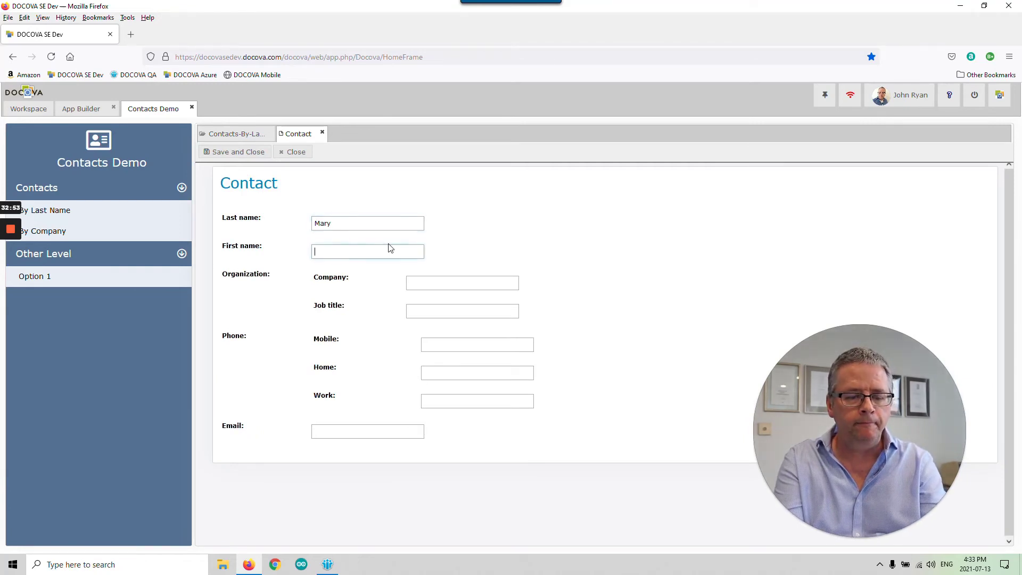
pyautogui.doubleClick(315, 223)
pyautogui.press('Tab')
pyautogui.press('Tab')
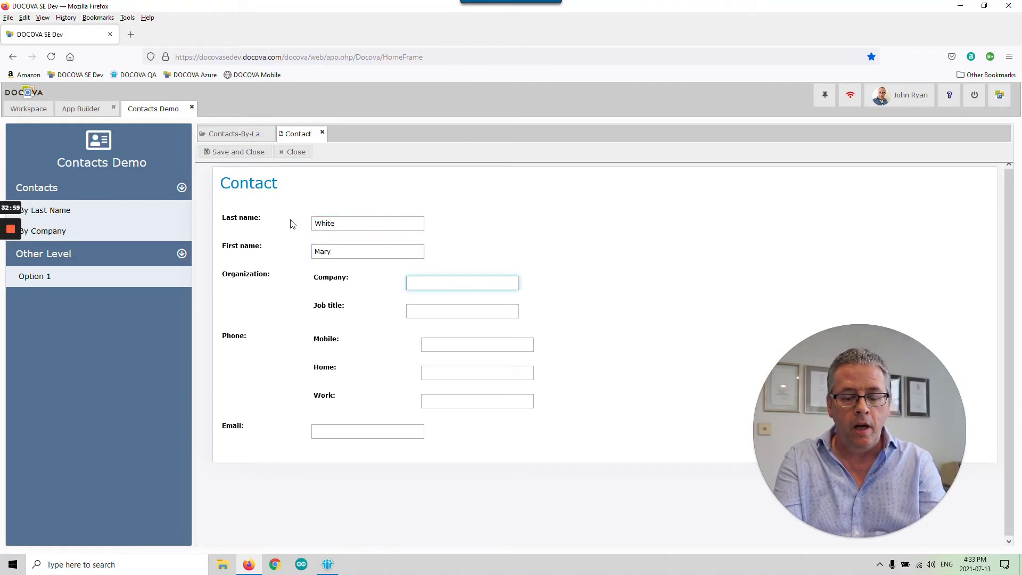
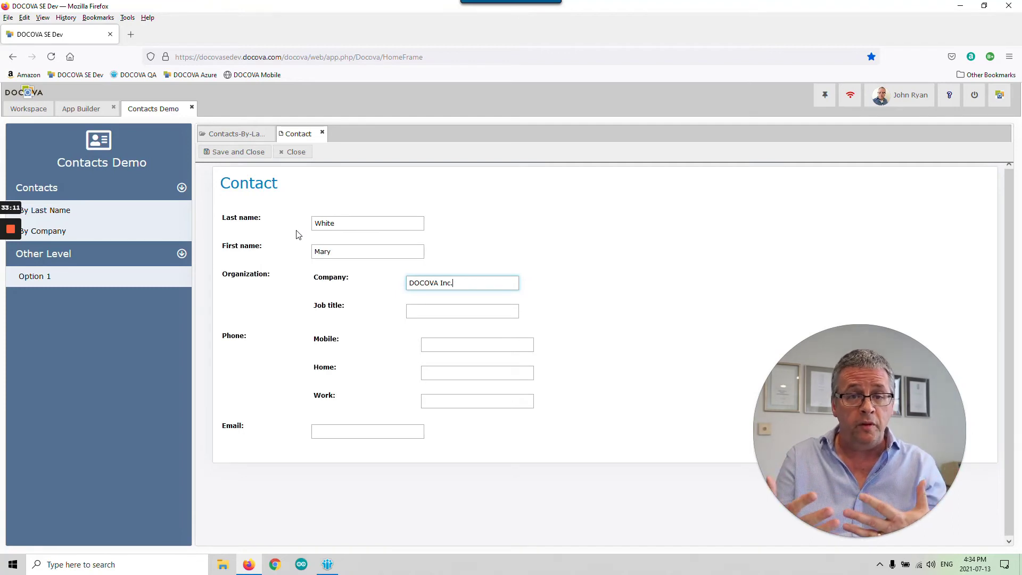
# - Give the third contact title Manager, one number for all three phones, an e-mail, and save it
pyautogui.click(444, 311)
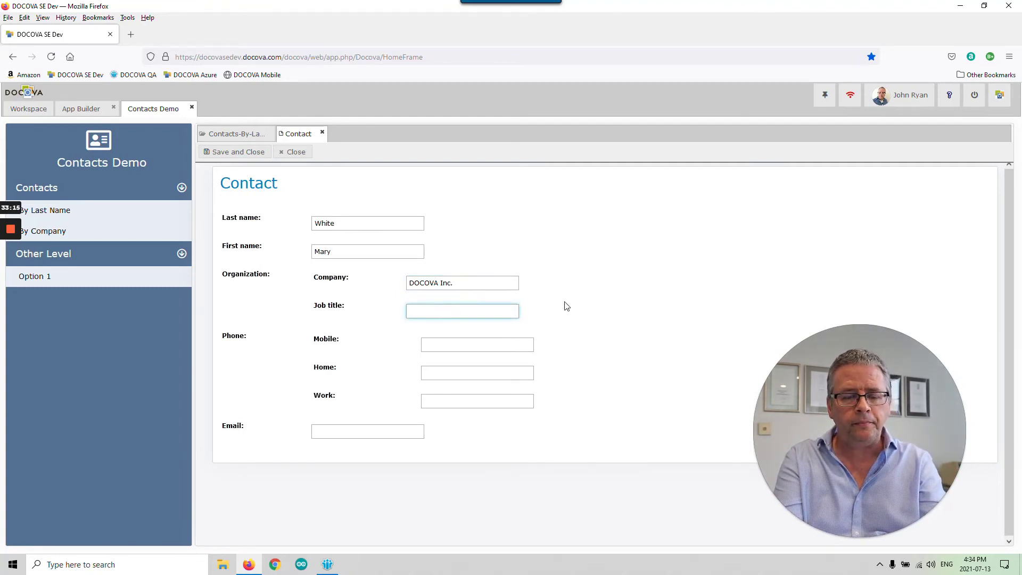
pyautogui.write('Manager')
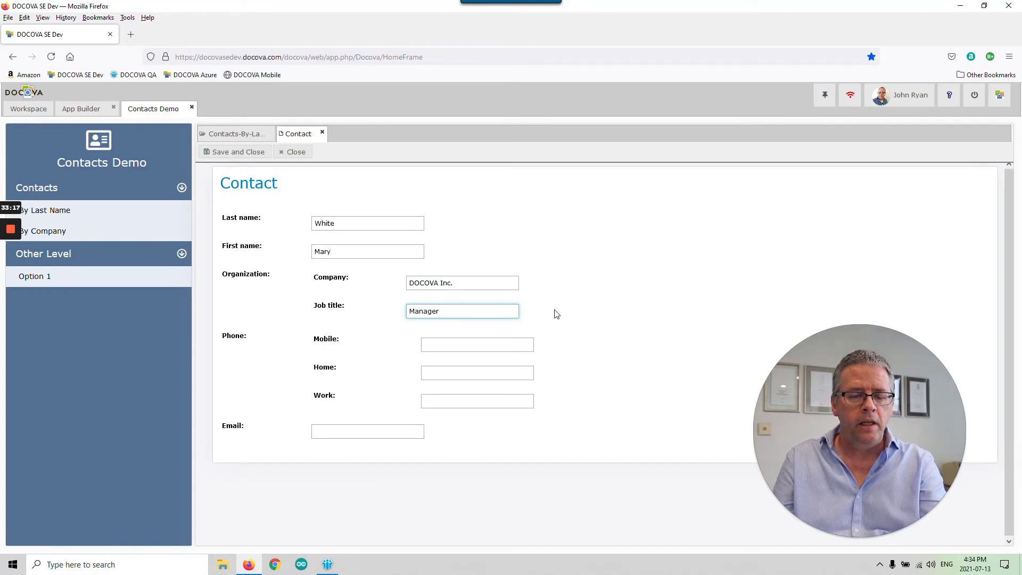
pyautogui.click(424, 345)
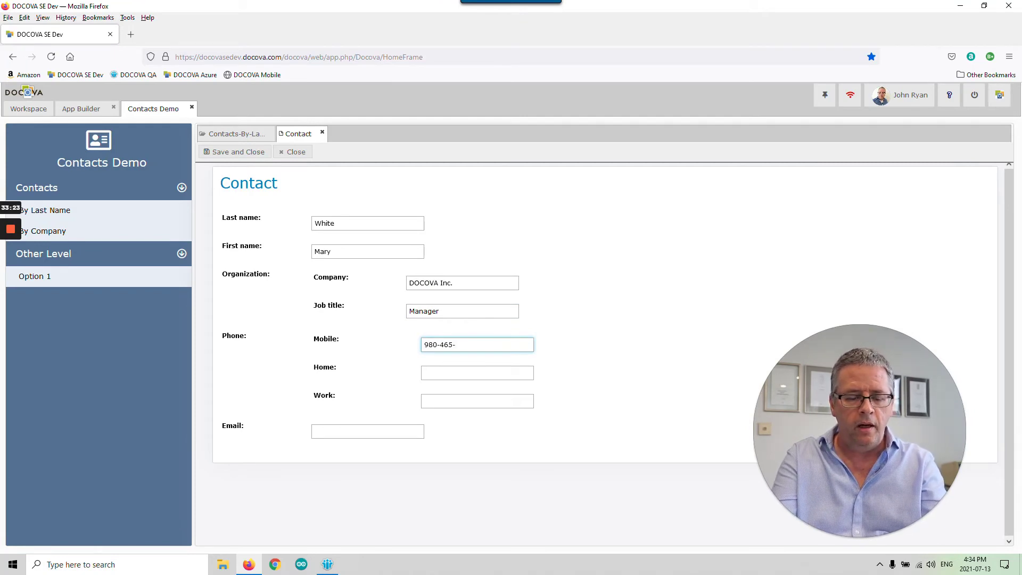
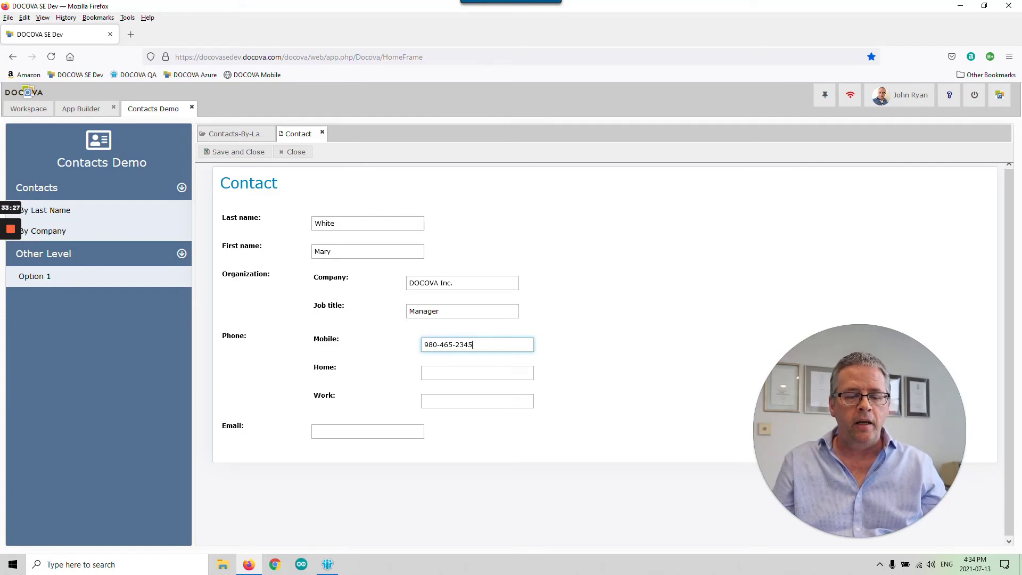
pyautogui.moveTo(472, 344); pyautogui.dragTo(409, 343)
pyautogui.hotkey('ctrl', 'c')
pyautogui.click(480, 345)
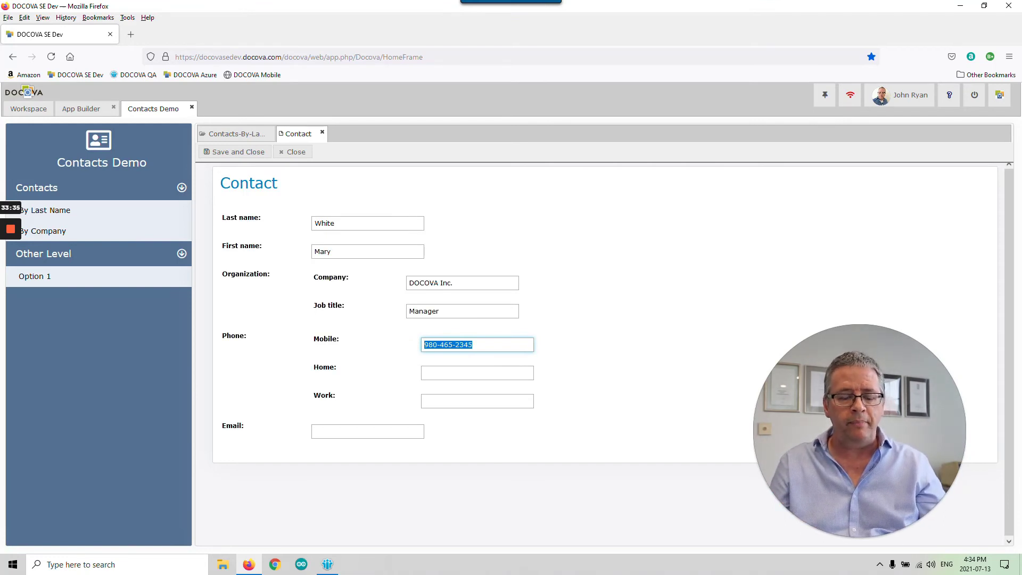
pyautogui.click(462, 372)
pyautogui.hotkey('ctrl', 'v')
pyautogui.click(470, 400)
pyautogui.hotkey('ctrl', 'v')
pyautogui.click(394, 426)
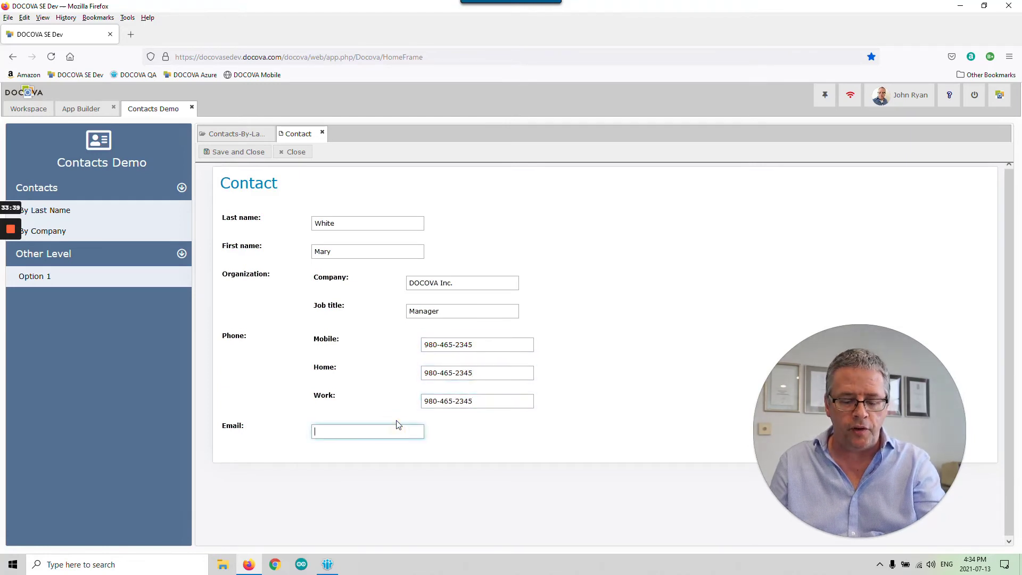
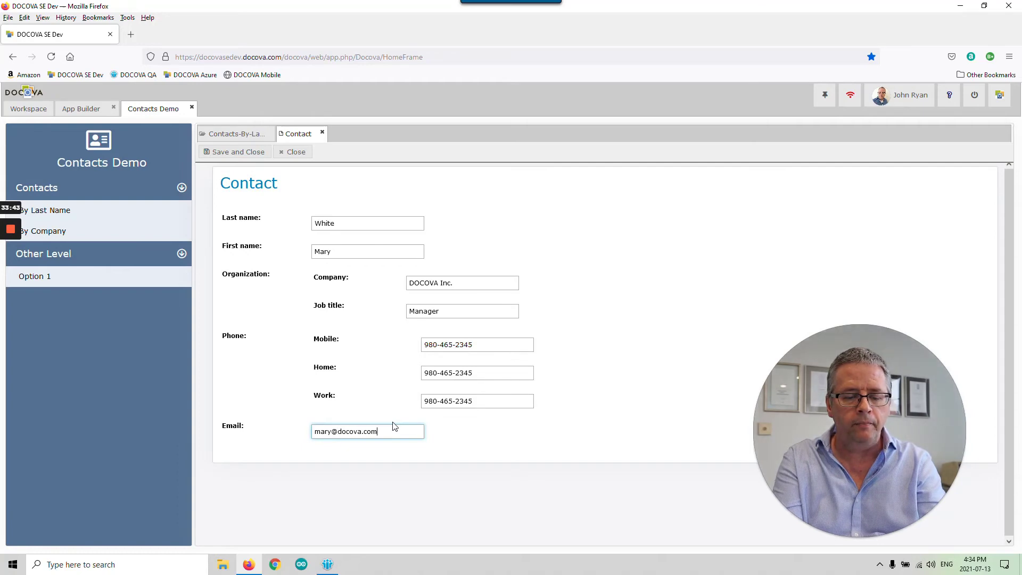
pyautogui.click(233, 152)
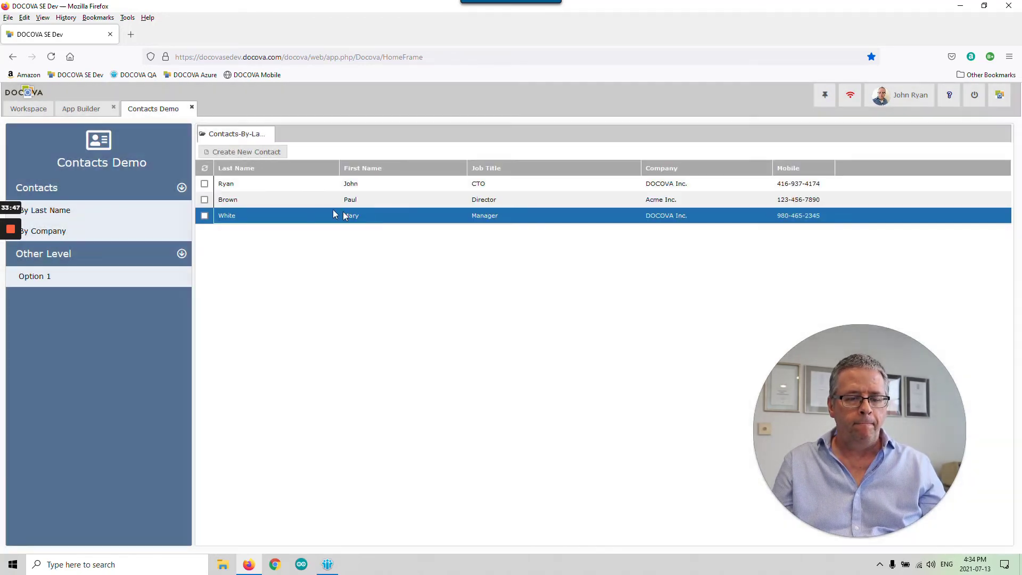
# - Start a new contact with last and first name, company HP Corp. and title Manager
pyautogui.click(242, 151)
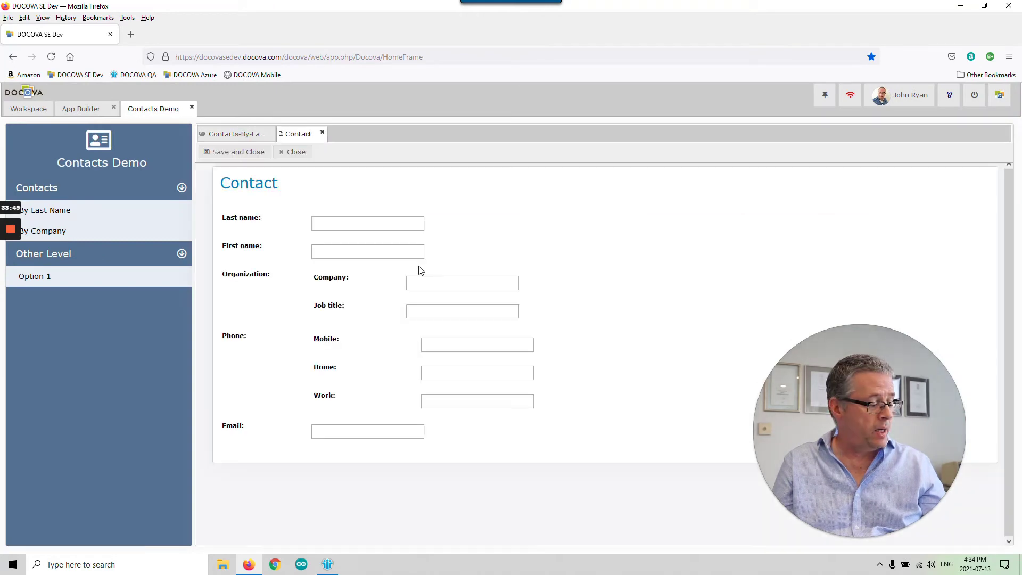
pyautogui.click(368, 223)
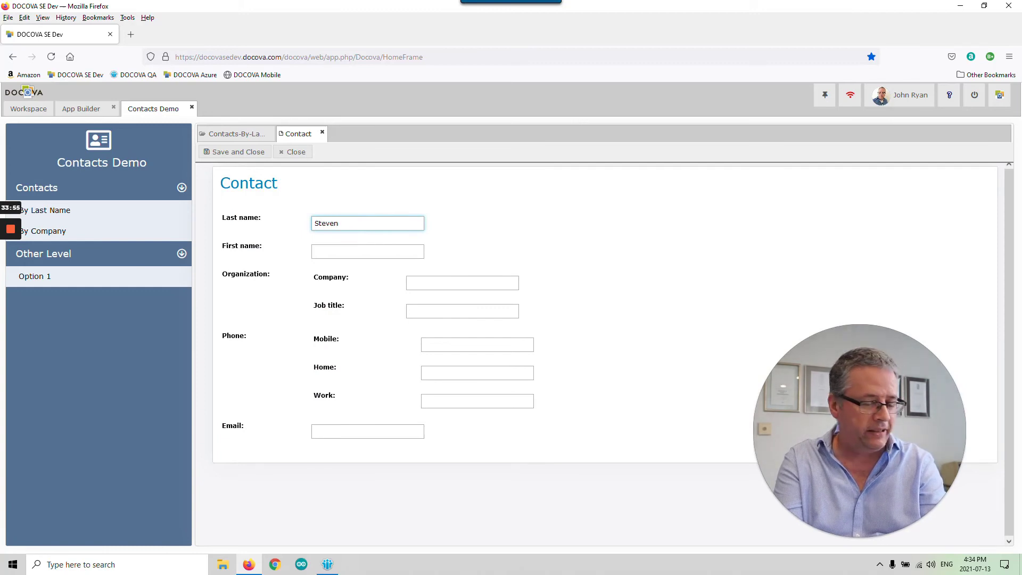
pyautogui.press('BackSpace')
pyautogui.press('BackSpace')
pyautogui.press('BackSpace')
pyautogui.press('BackSpace')
pyautogui.press('BackSpace')
pyautogui.press('BackSpace')
pyautogui.press('BackSpace')
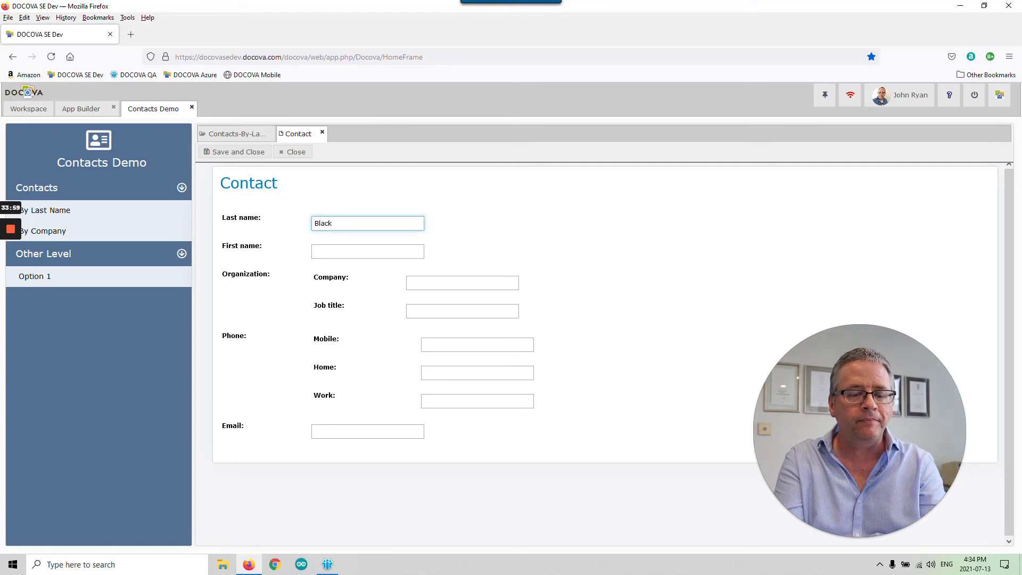
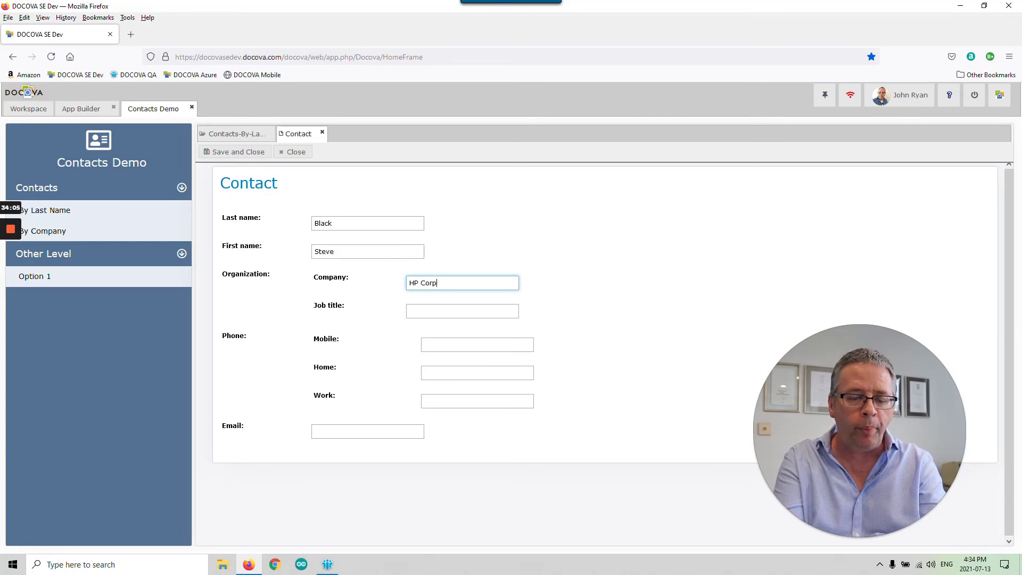
pyautogui.press('Tab')
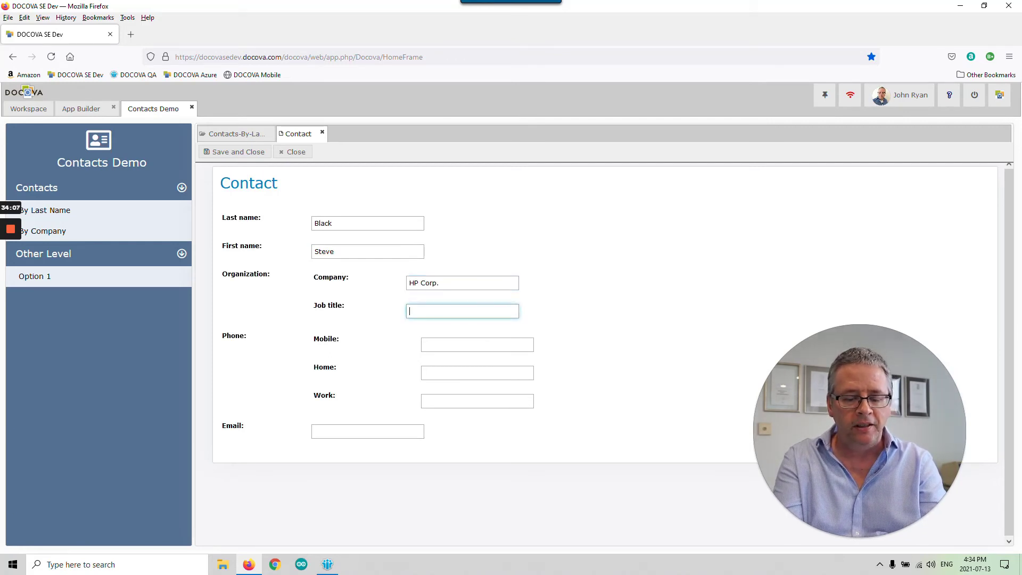
# - Paste the phone number into Mobile, Home and Work, enter the e-mail, and save the contact
pyautogui.press('Tab')
pyautogui.write('123-45')
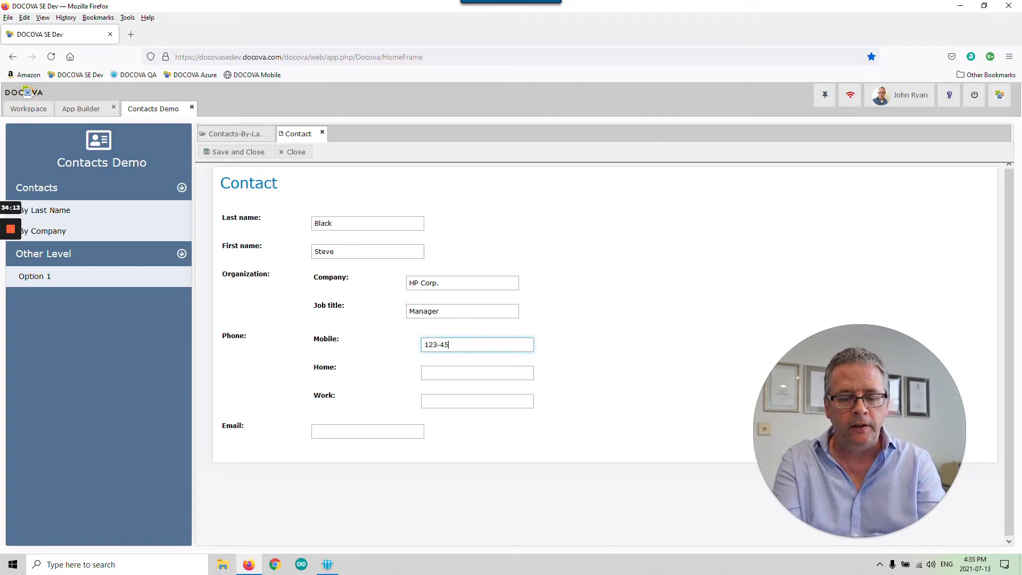
pyautogui.press('BackSpace')
pyautogui.press('BackSpace')
pyautogui.press('BackSpace')
pyautogui.press('BackSpace')
pyautogui.press('BackSpace')
pyautogui.hotkey('ctrl', 'v')
pyautogui.click(478, 372)
pyautogui.hotkey('ctrl', 'v')
pyautogui.press('Tab')
pyautogui.hotkey('ctrl', 'v')
pyautogui.click(354, 430)
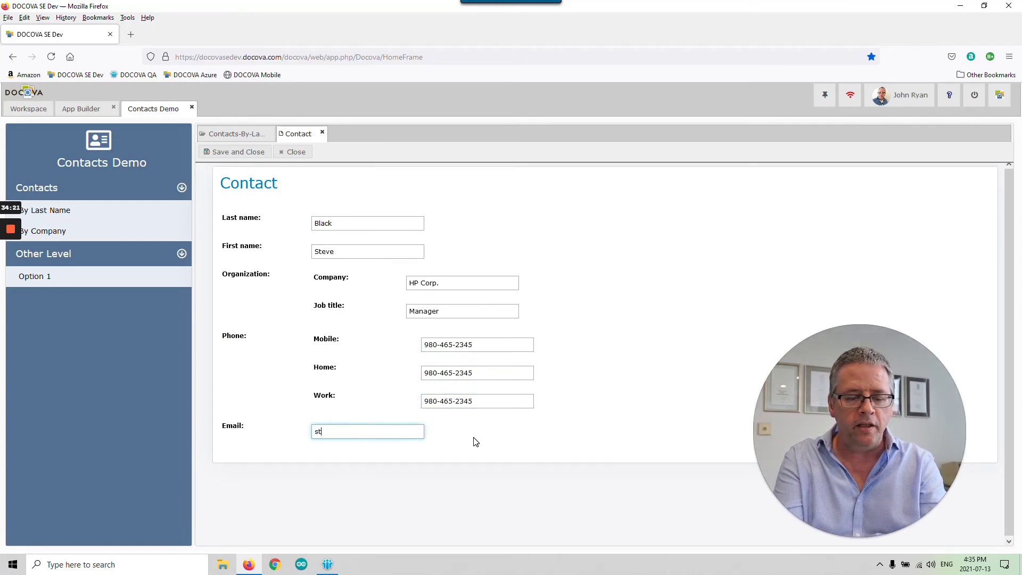
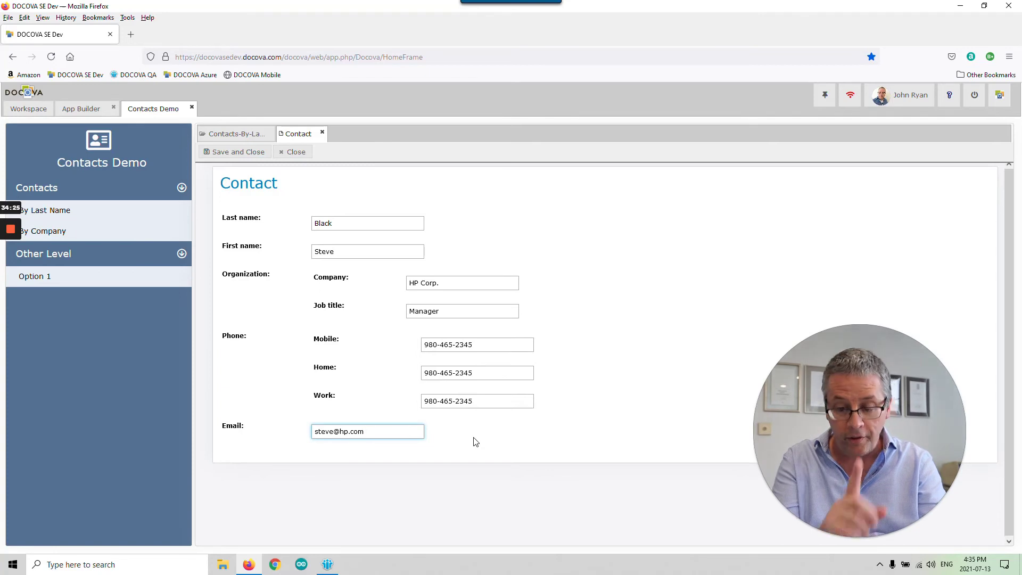
pyautogui.click(234, 152)
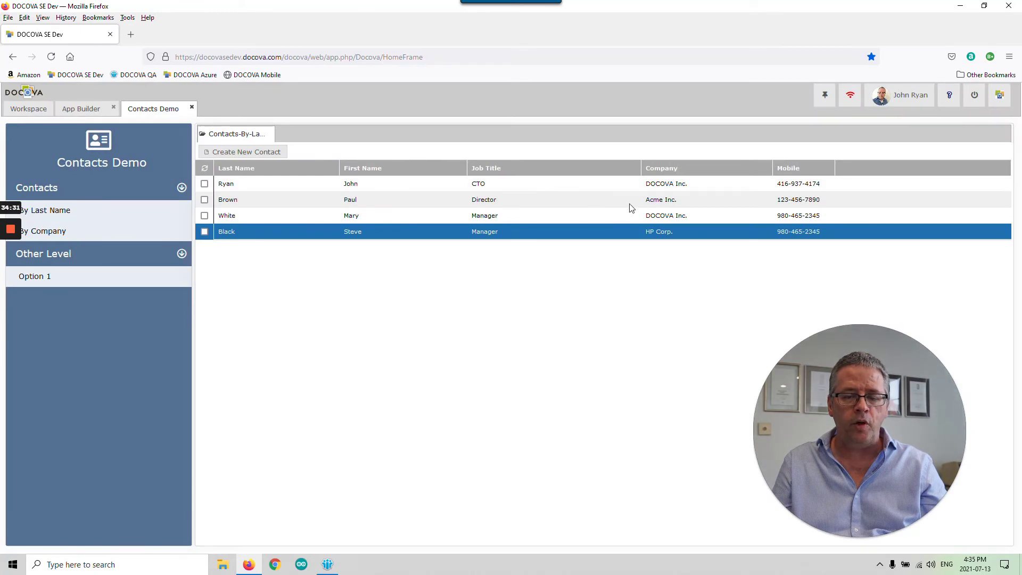
# - Open one contact from the list to review its details, close it, and start a new blank contact
pyautogui.click(692, 219)
pyautogui.click(692, 183)
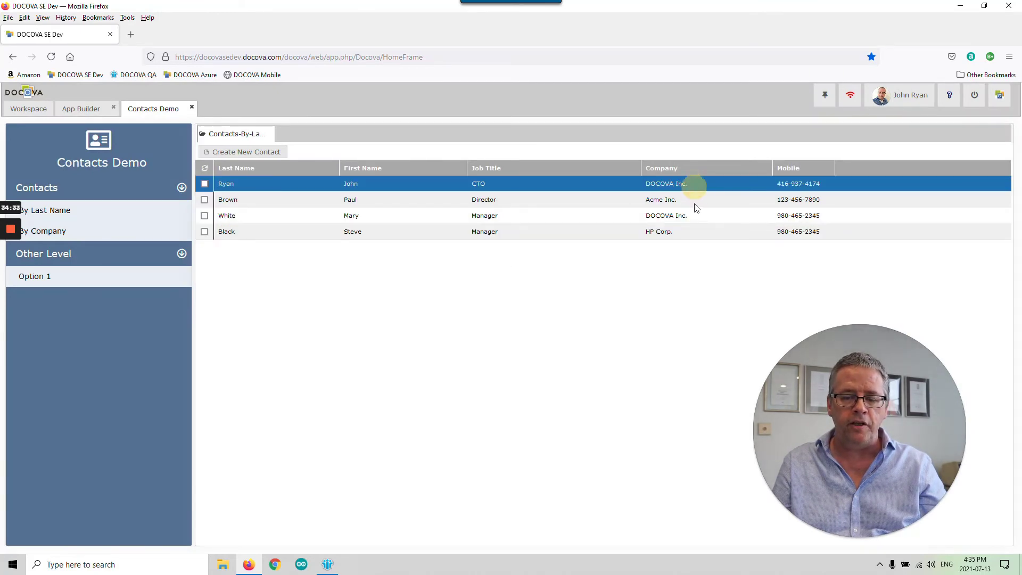
pyautogui.click(693, 217)
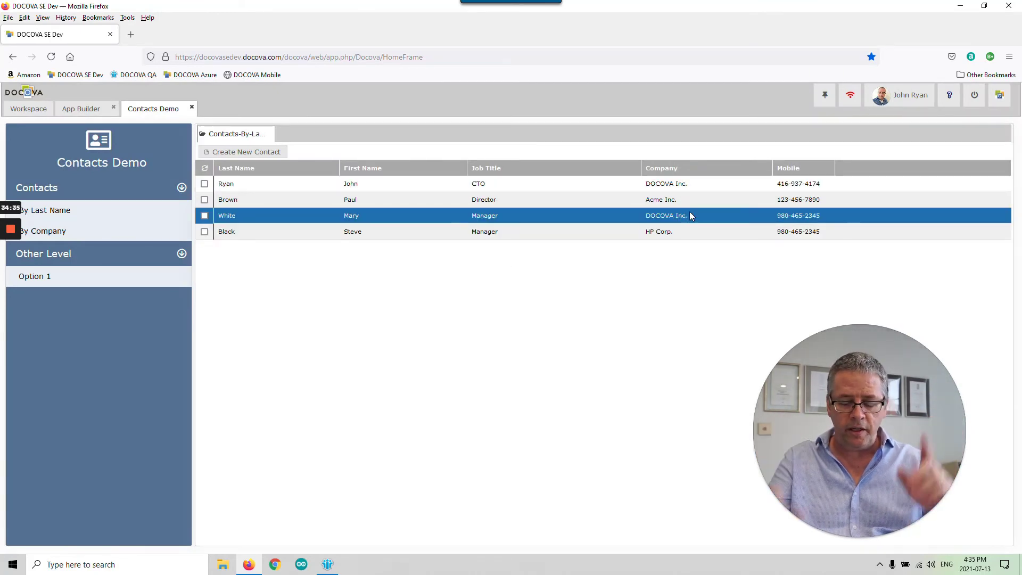
pyautogui.press('Down')
pyautogui.press('Up')
pyautogui.press('Up')
pyautogui.press('Down')
pyautogui.press('Down')
pyautogui.press('Up')
pyautogui.press('Up')
pyautogui.press('Down')
pyautogui.press('Return')
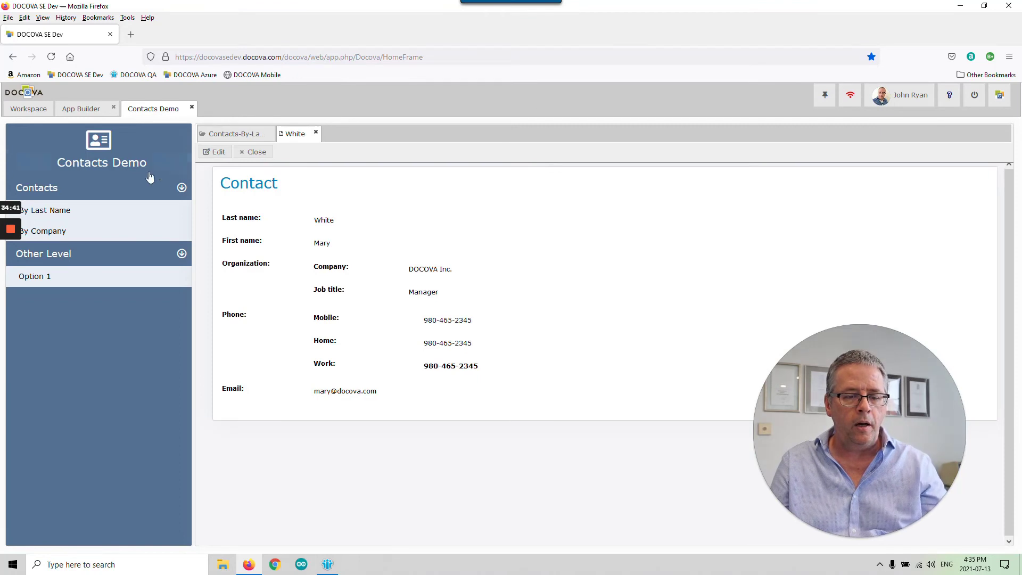
pyautogui.click(254, 153)
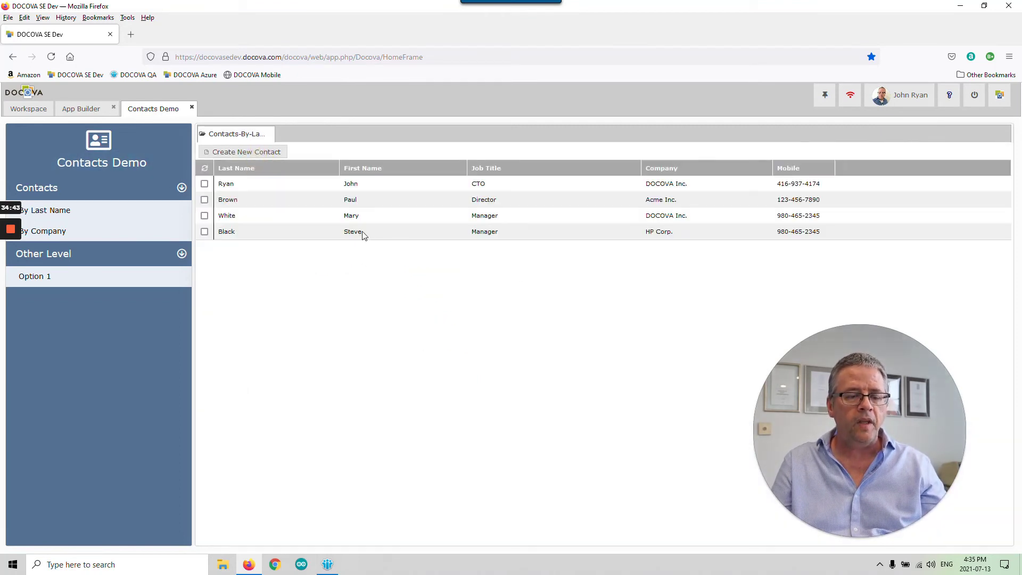
pyautogui.click(246, 154)
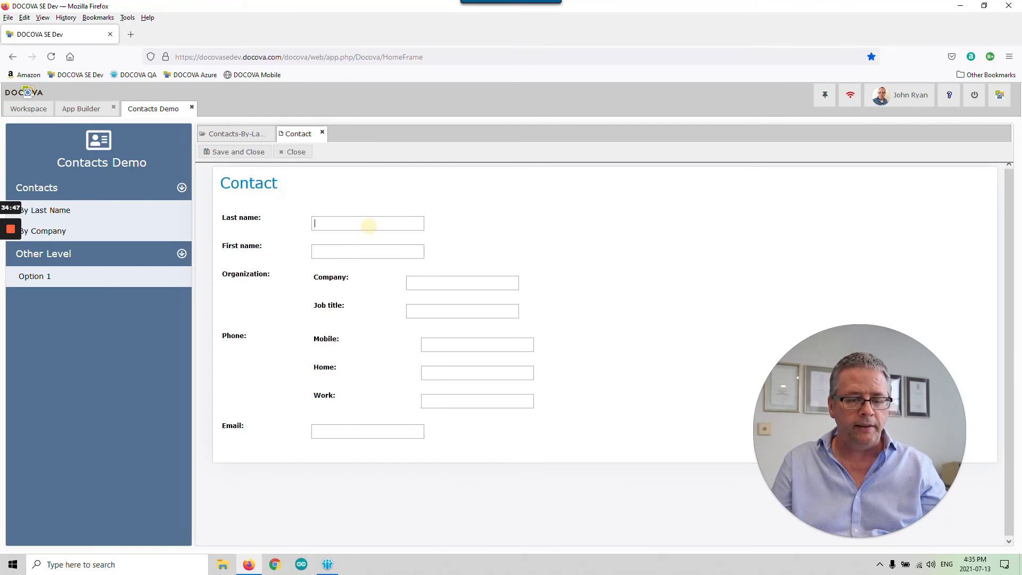
# - Enter the contact's last and first name, company Gartner Group and job title Advisor
pyautogui.click(367, 224)
pyautogui.write('red')
pyautogui.press('Tab')
pyautogui.doubleClick(319, 223)
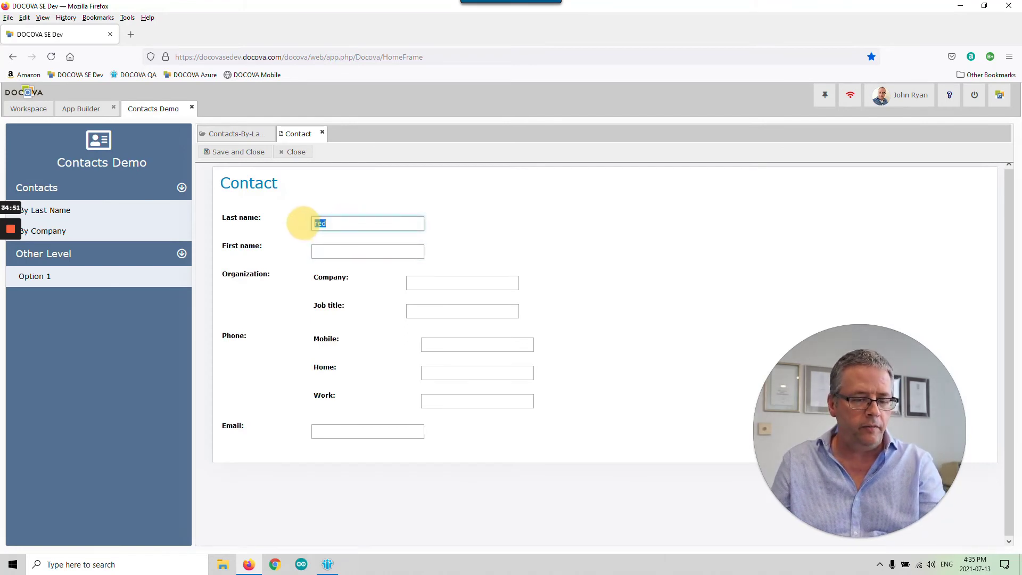
pyautogui.write('Red')
pyautogui.press('Tab')
pyautogui.write('Dav')
pyautogui.press('Tab')
pyautogui.write('Gartner')
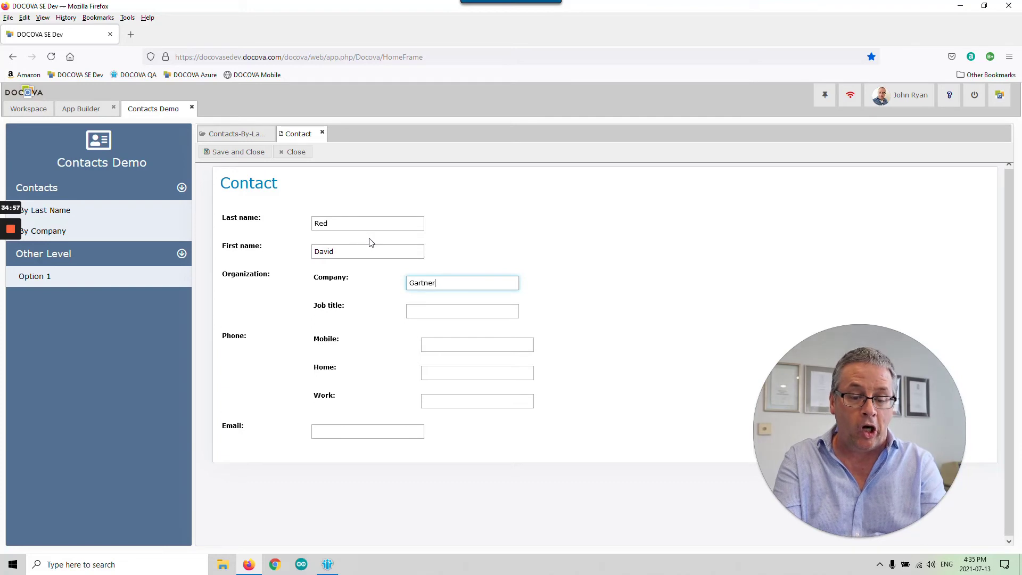
pyautogui.write(' Group')
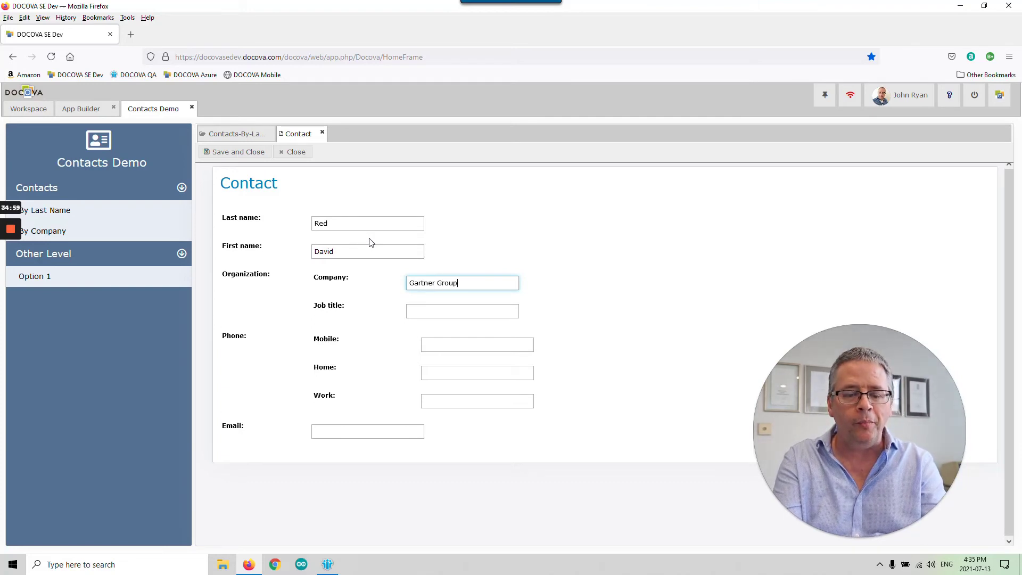
pyautogui.click(415, 311)
pyautogui.write('Advisor')
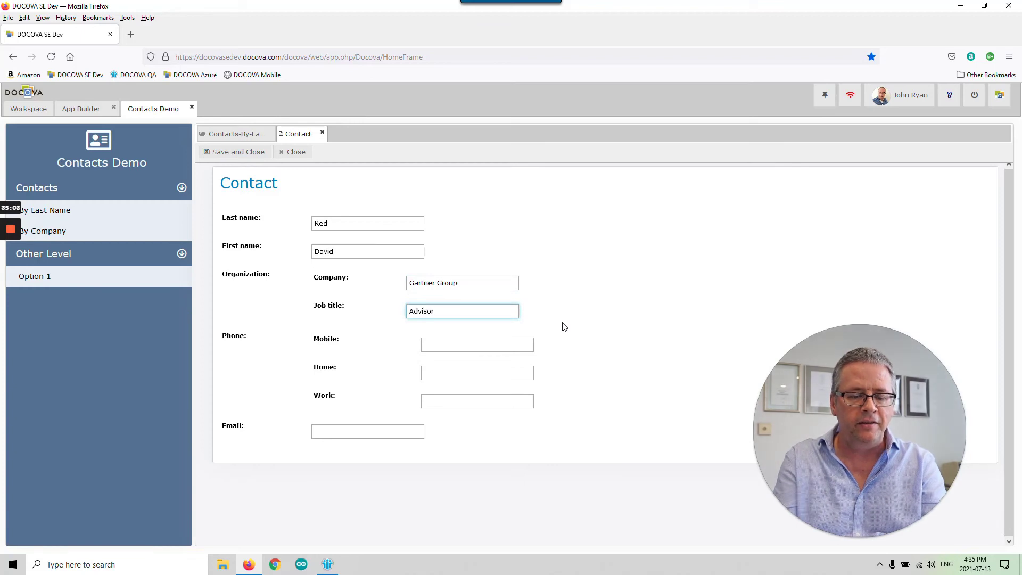
# - Fill in the contact's mobile, home and work phone numbers and e-mail, then save and close
pyautogui.click(505, 344)
pyautogui.hotkey('ctrl', 'v')
pyautogui.click(479, 400)
pyautogui.hotkey('ctrl', 'v')
pyautogui.click(385, 433)
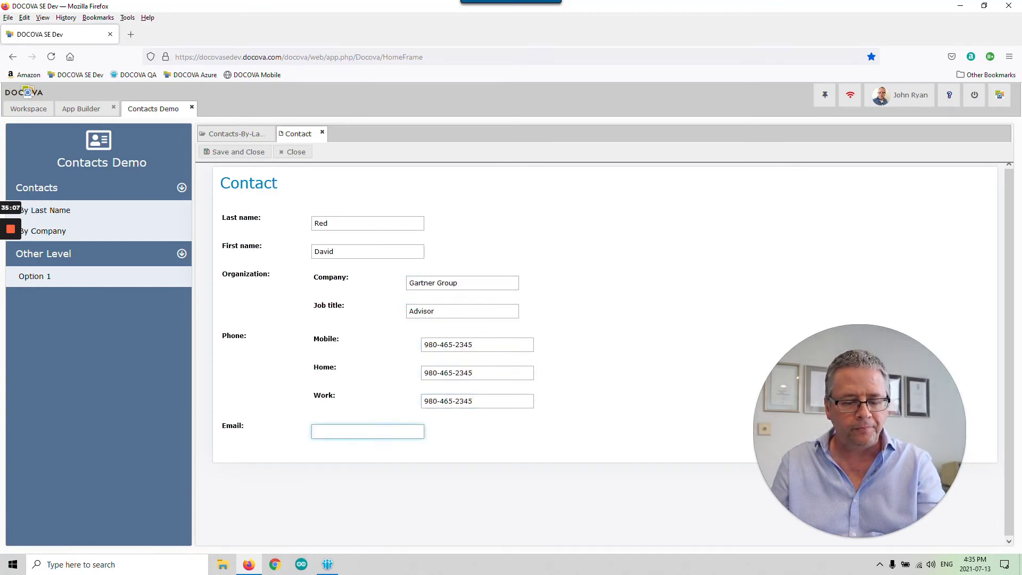
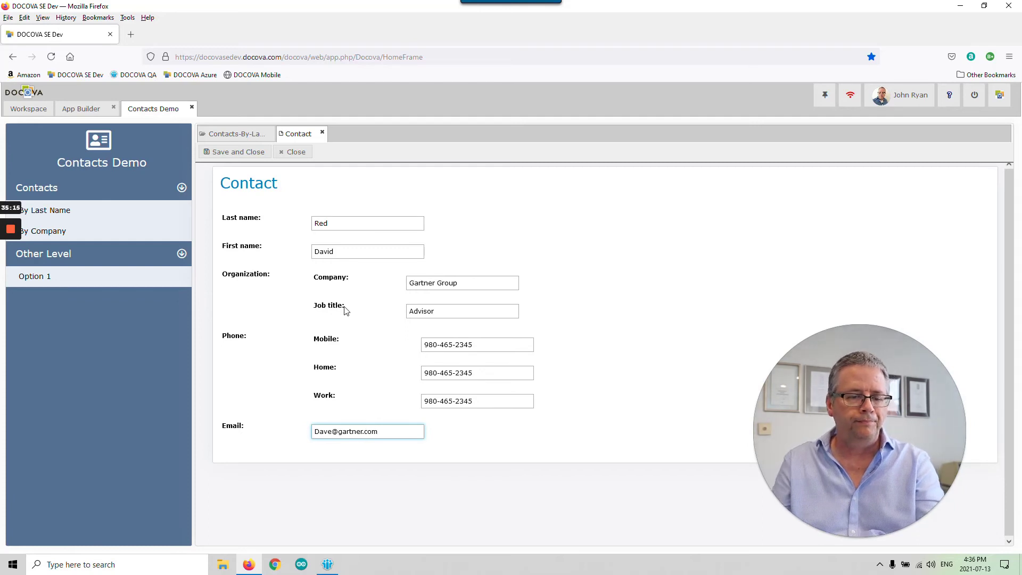
pyautogui.click(236, 152)
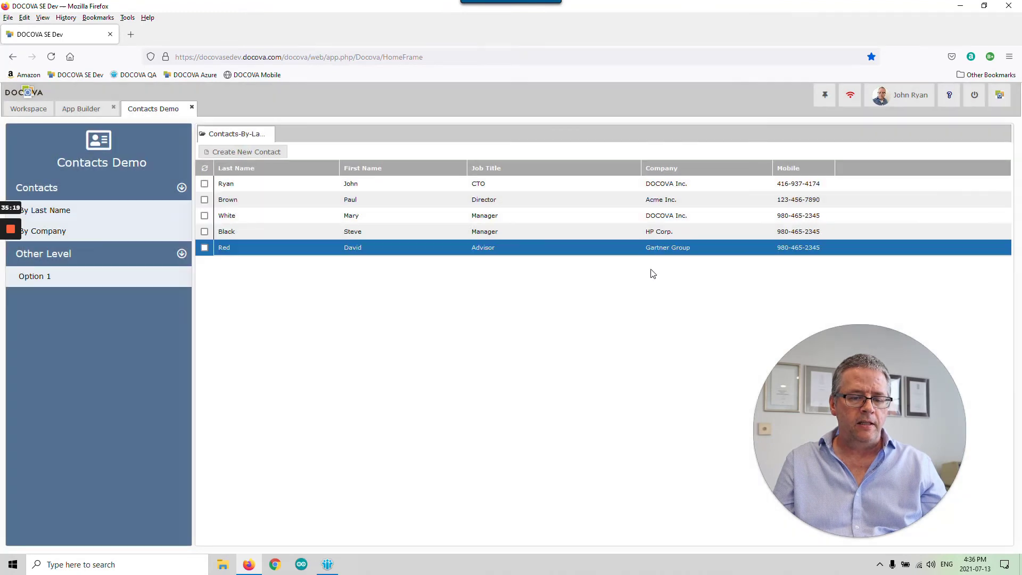
# - Open the Gartner Group contact's record from the list to check it, then close it
pyautogui.click(551, 231)
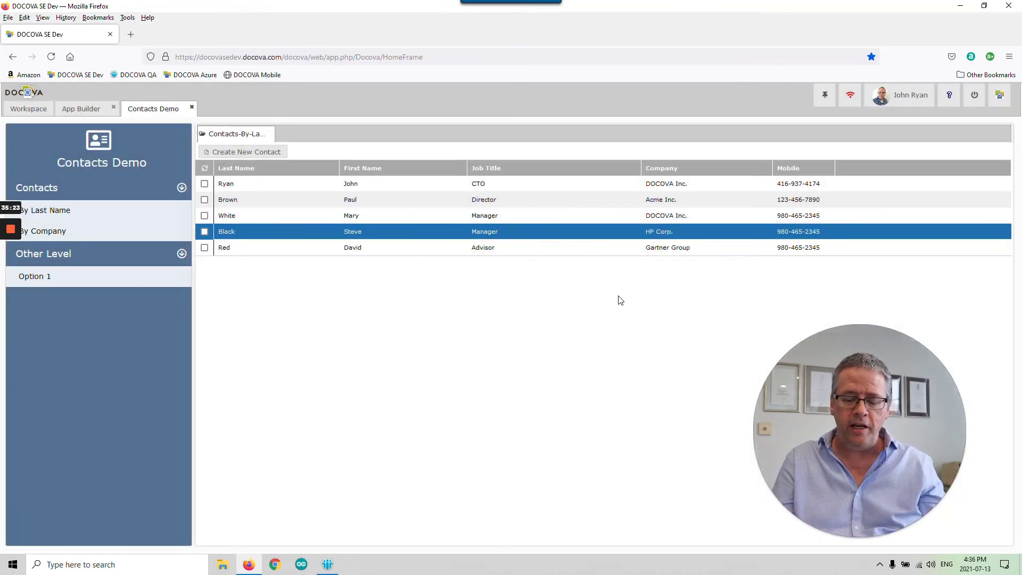
pyautogui.press('Up')
pyautogui.press('Down')
pyautogui.press('Down')
pyautogui.press('Return')
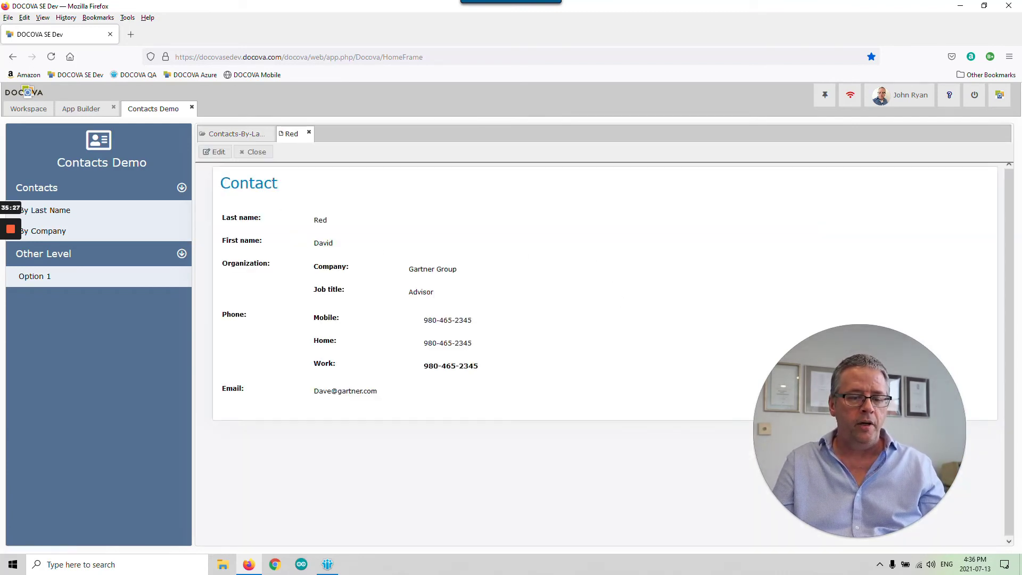
pyautogui.click(257, 153)
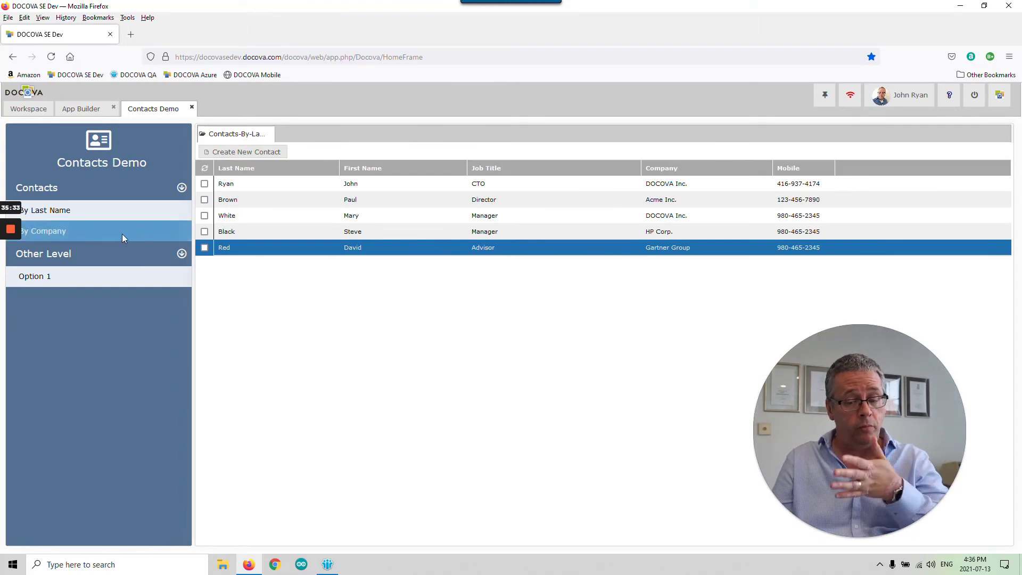
# - Close the Contacts Demo app and show its Views list in App Builder
pyautogui.click(191, 109)
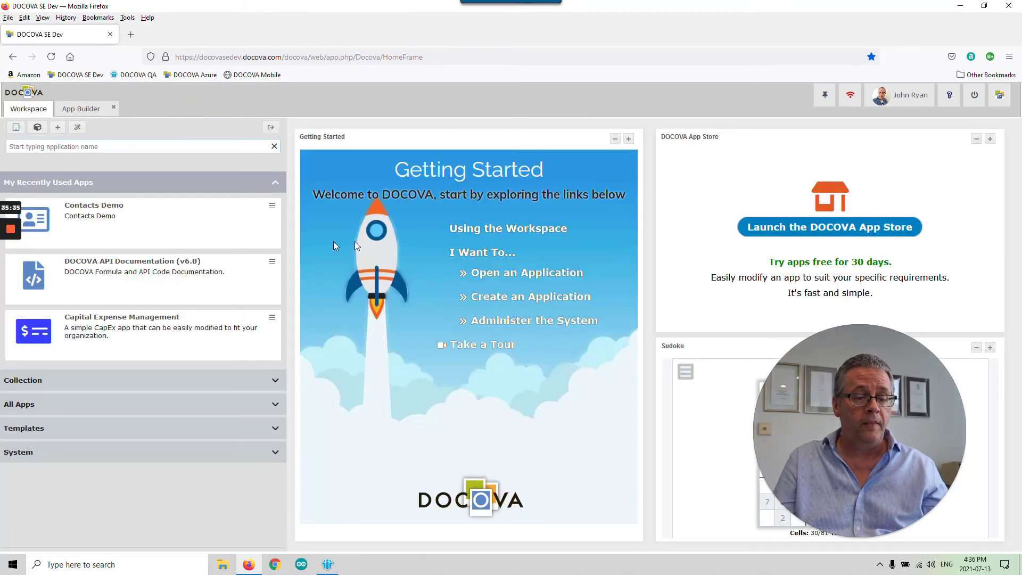
pyautogui.click(83, 111)
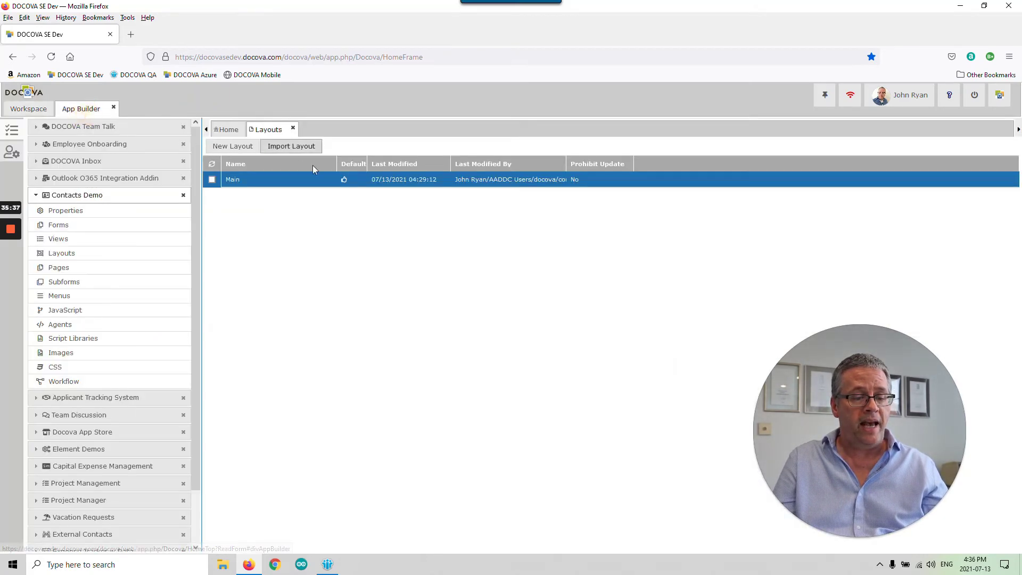
pyautogui.click(126, 241)
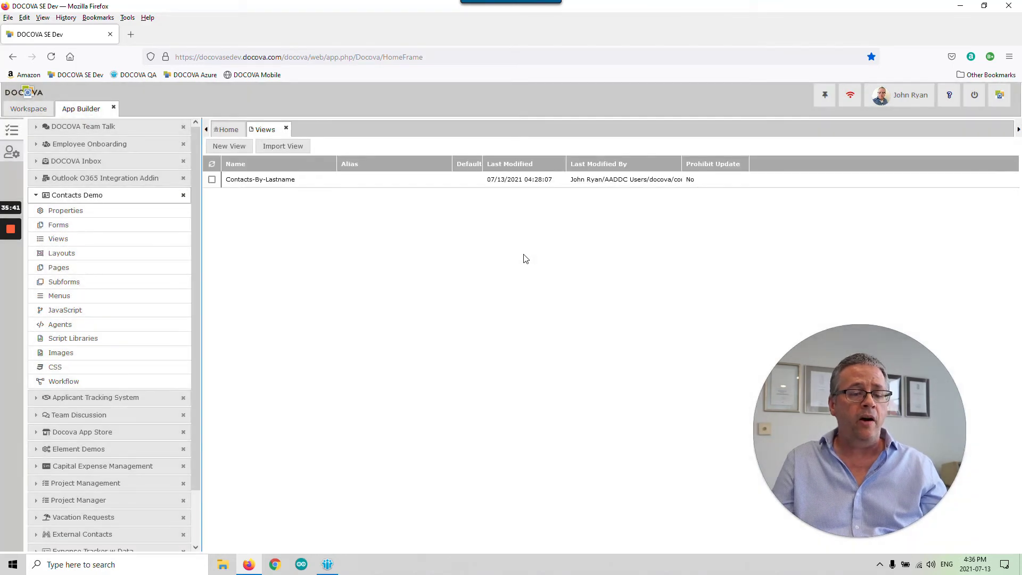
# - Copy and paste Contacts-By-Lastname to create Copy of Contacts-By-Lastname
pyautogui.click(346, 181)
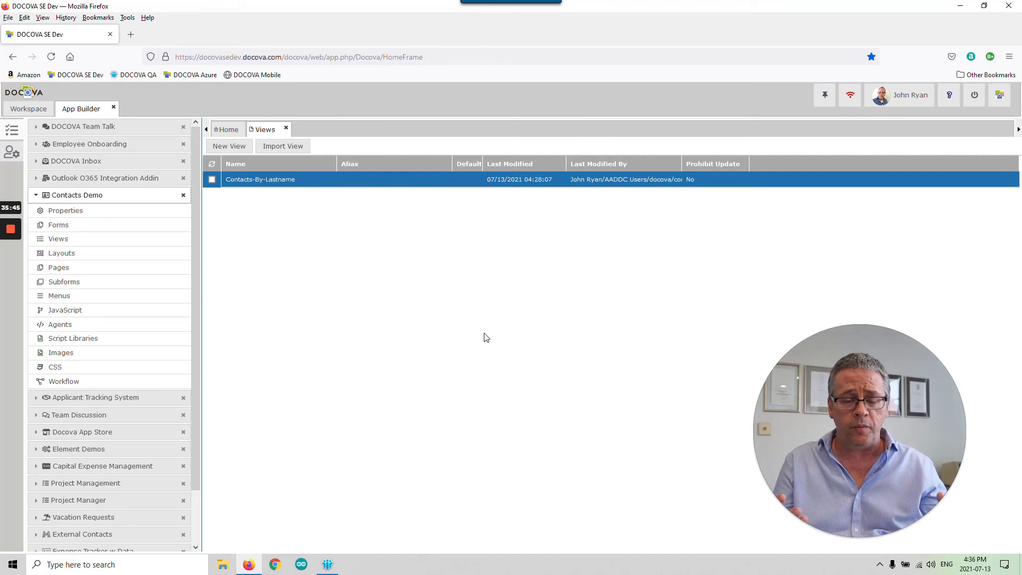
pyautogui.click(372, 184)
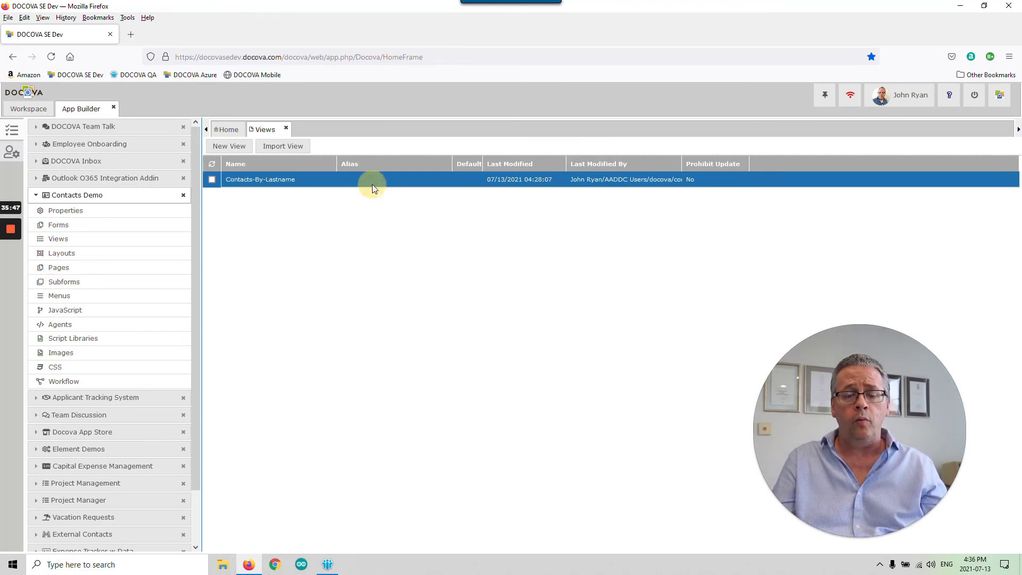
pyautogui.rightClick(372, 184)
pyautogui.click(406, 206)
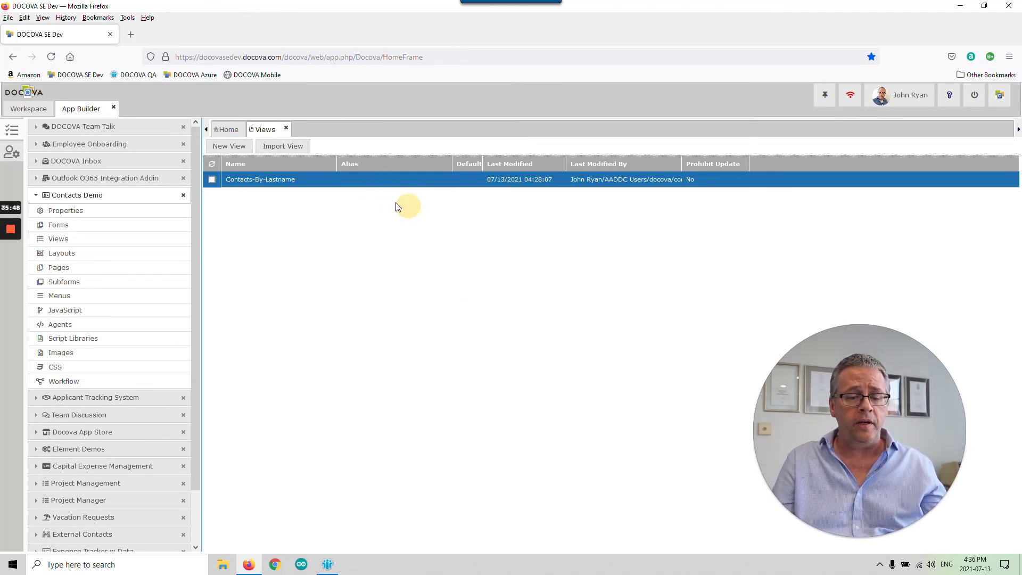
pyautogui.rightClick(358, 184)
pyautogui.click(408, 229)
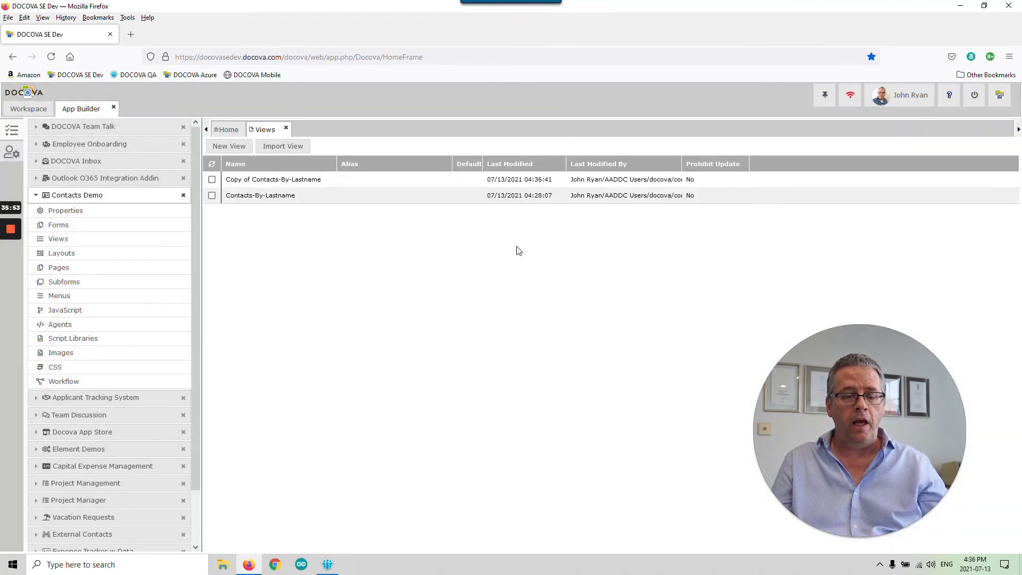
# - Rename the copied view to Contacts-By-Company
pyautogui.doubleClick(352, 183)
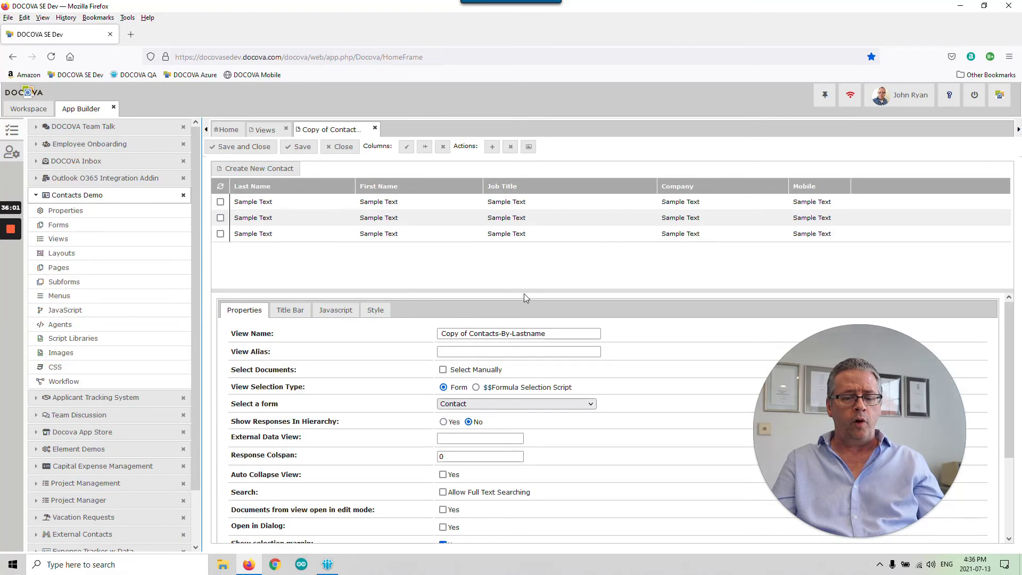
pyautogui.moveTo(468, 333); pyautogui.dragTo(439, 333)
pyautogui.press('BackSpace')
pyautogui.moveTo(527, 333); pyautogui.dragTo(485, 333)
pyautogui.write('Company')
pyautogui.click(664, 345)
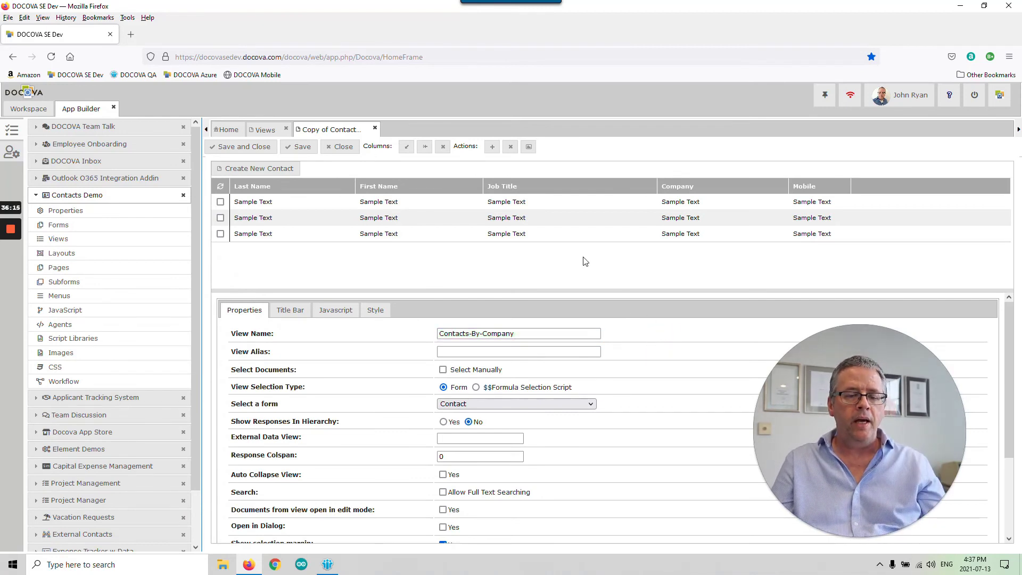
# - Move the Company column first, make it sorted ascending and categorized, then save the view
pyautogui.click(716, 190)
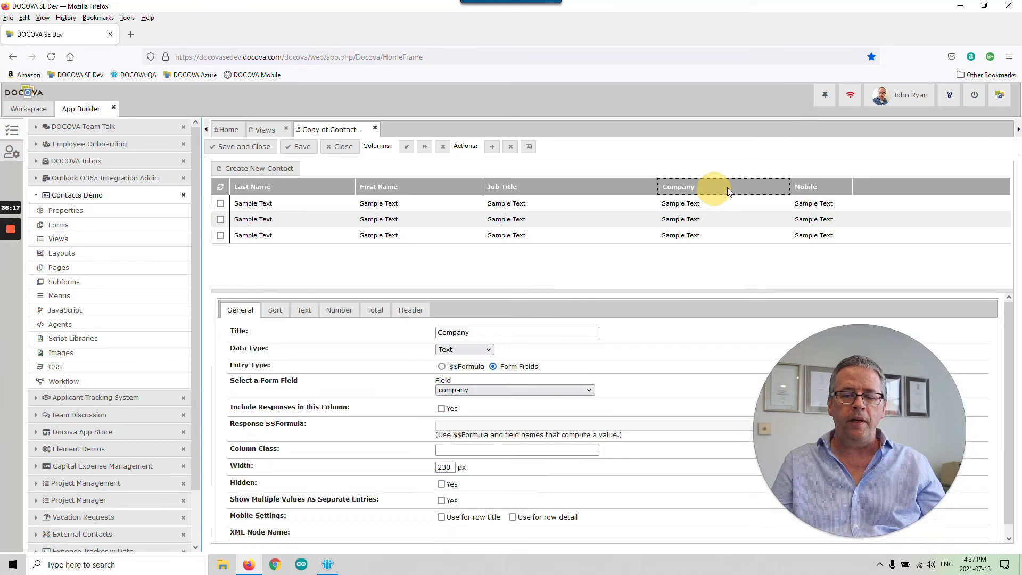
pyautogui.moveTo(726, 187); pyautogui.dragTo(282, 187)
pyautogui.click(387, 252)
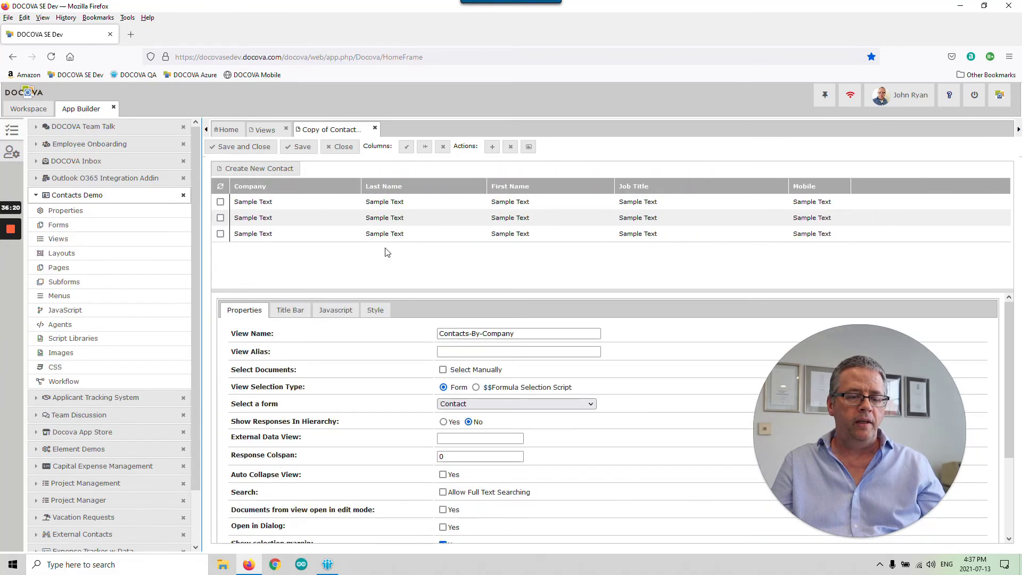
pyautogui.click(294, 188)
pyautogui.click(274, 311)
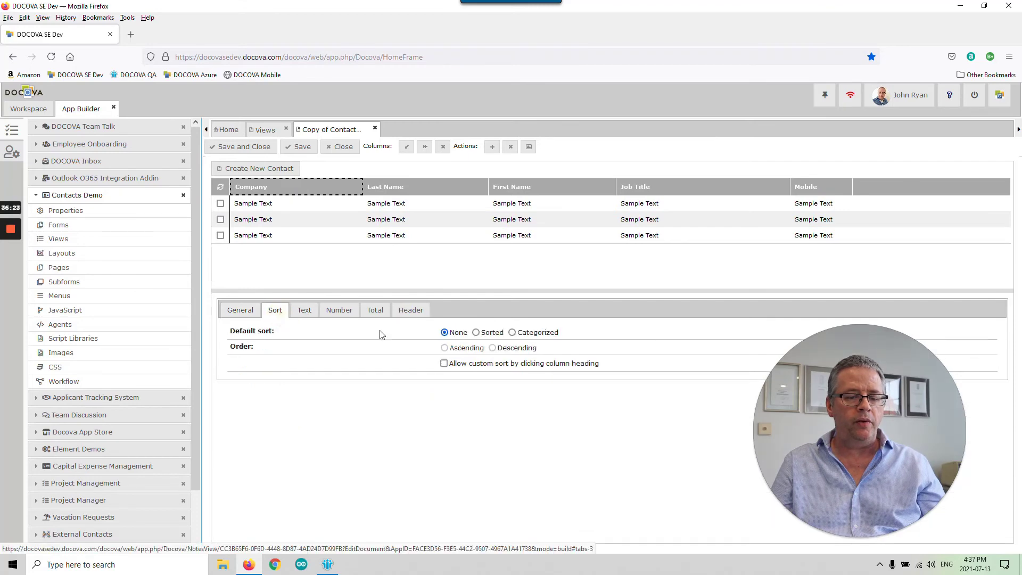
pyautogui.click(475, 332)
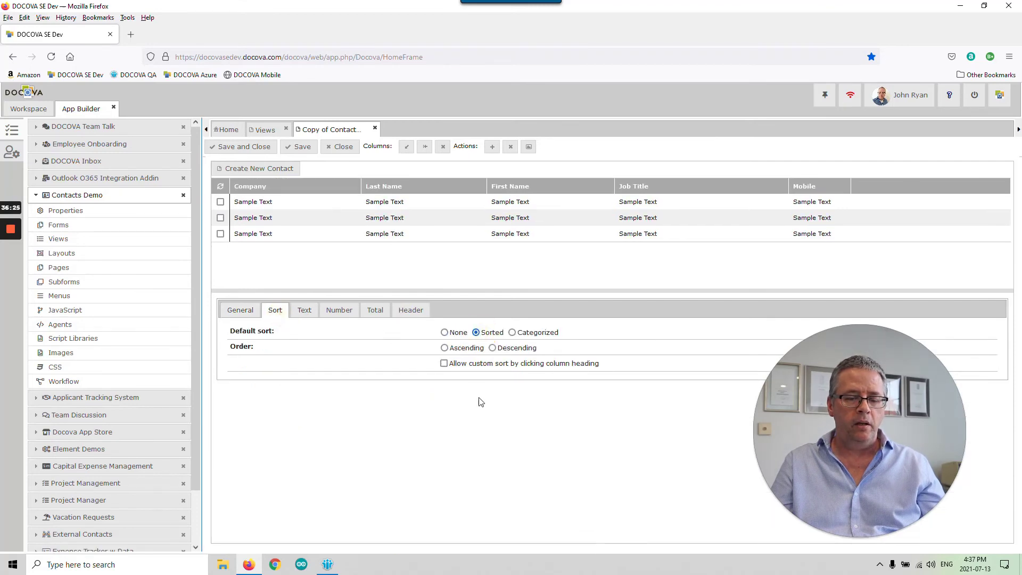
pyautogui.click(453, 348)
pyautogui.click(521, 332)
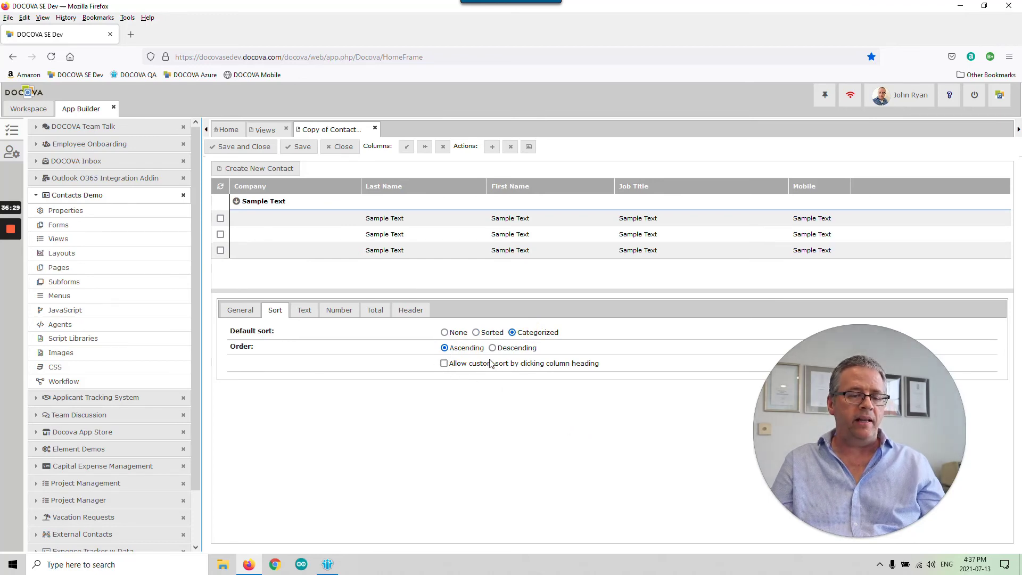
pyautogui.moveTo(482, 291); pyautogui.dragTo(483, 312)
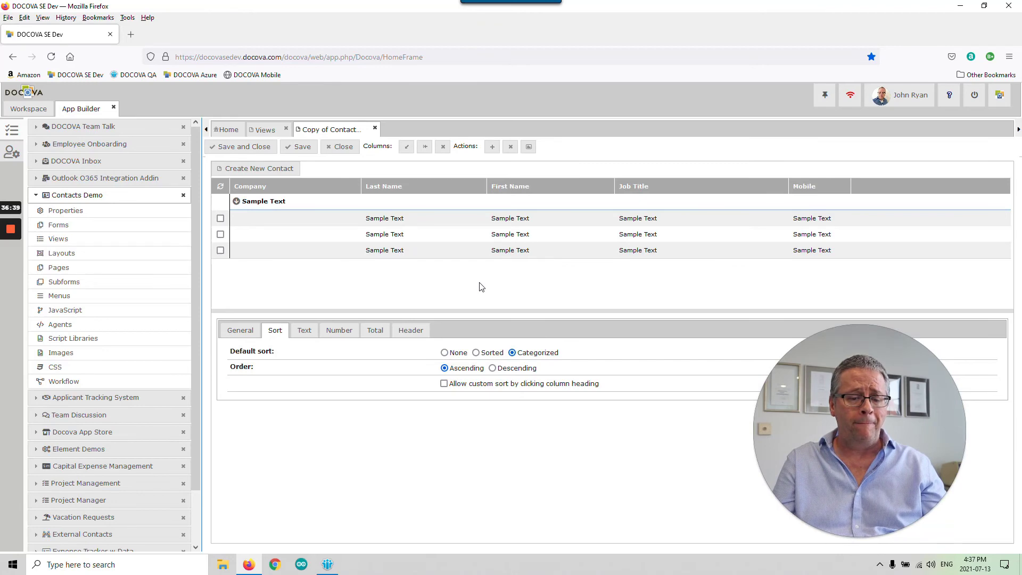
pyautogui.click(242, 147)
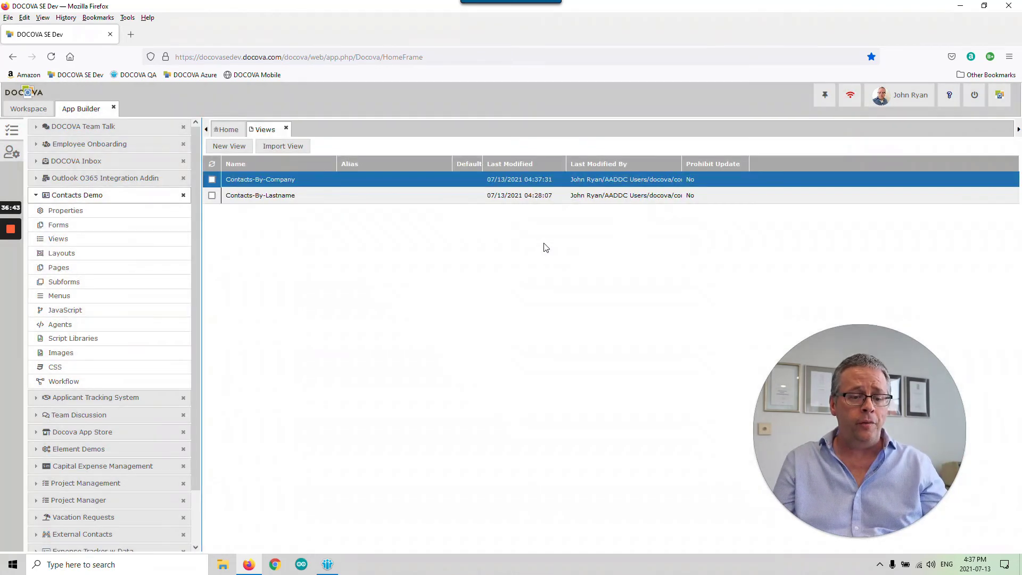
# - Set the Last Name column of Contacts-By-Lastname to Sorted, Ascending, and save the view
pyautogui.doubleClick(325, 196)
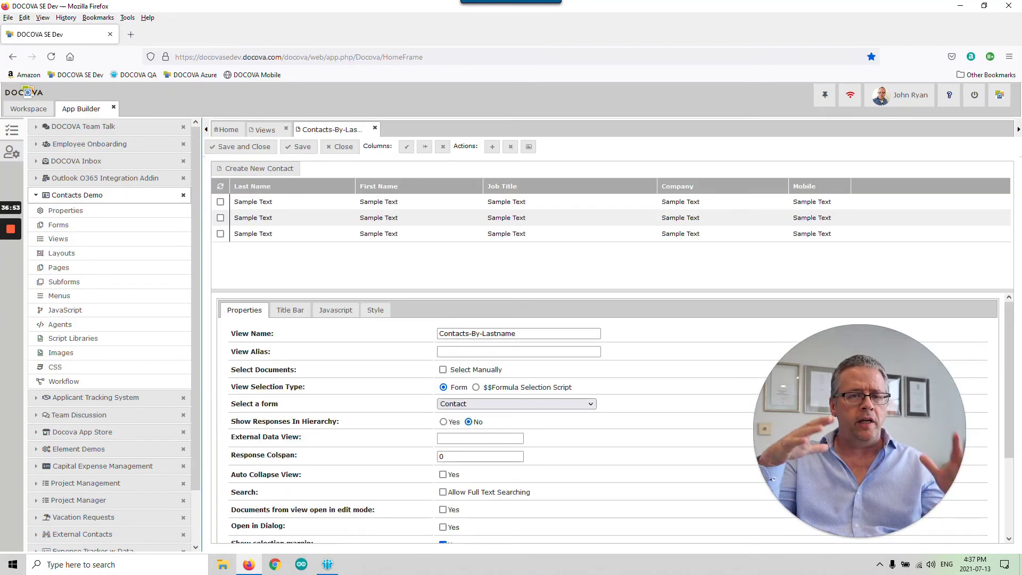
pyautogui.click(289, 188)
pyautogui.click(277, 310)
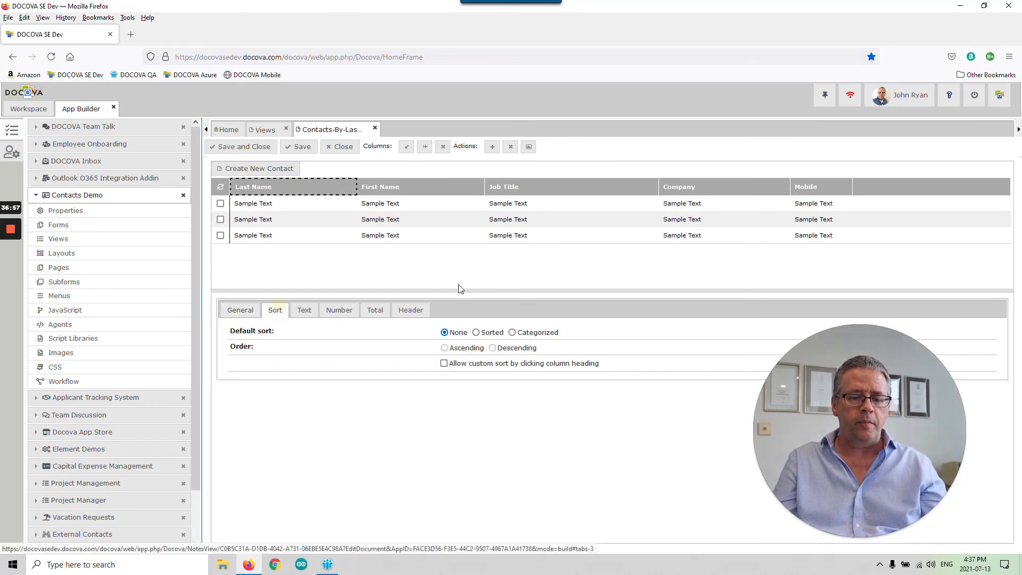
pyautogui.click(482, 332)
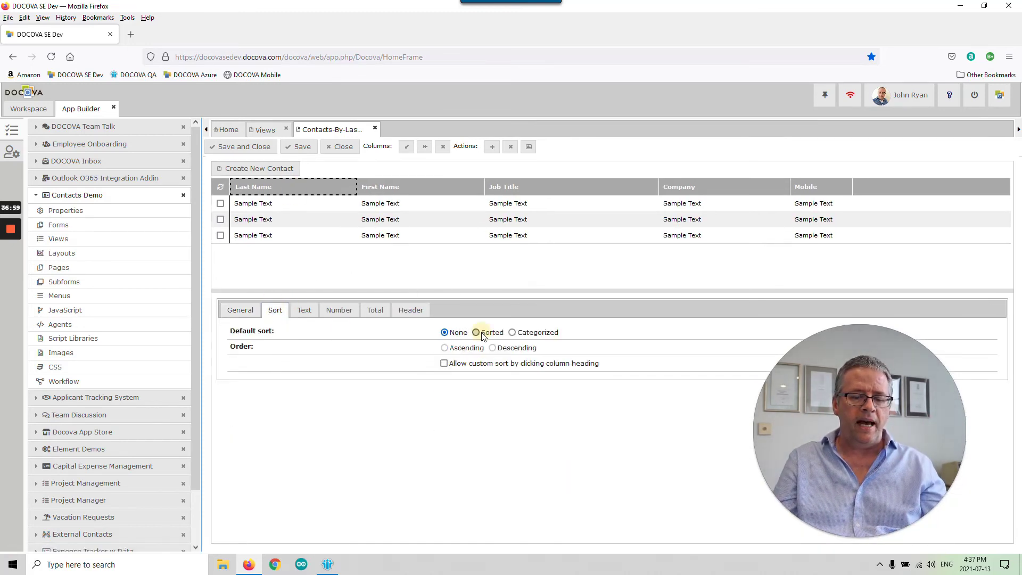
pyautogui.click(445, 348)
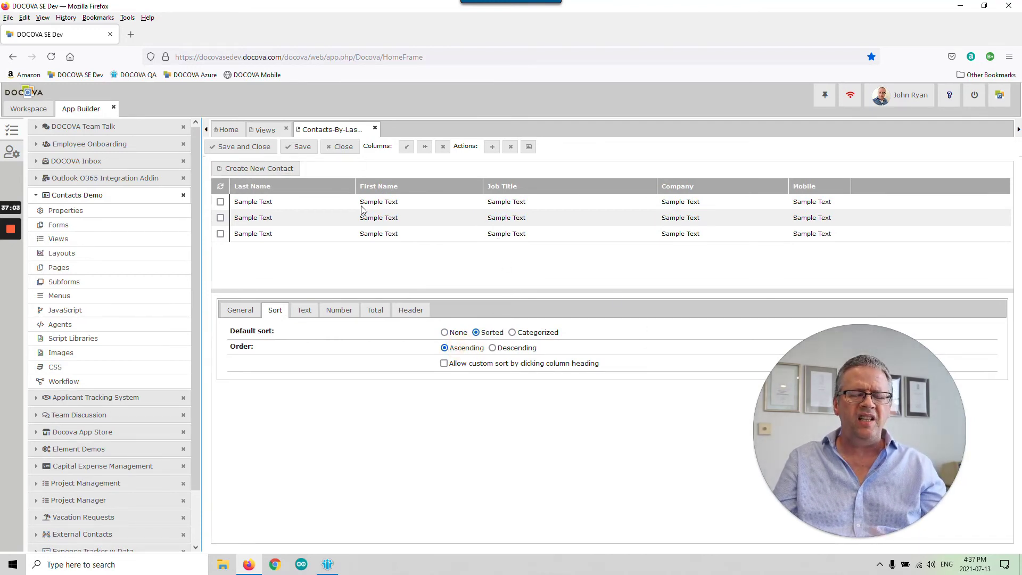
pyautogui.click(241, 146)
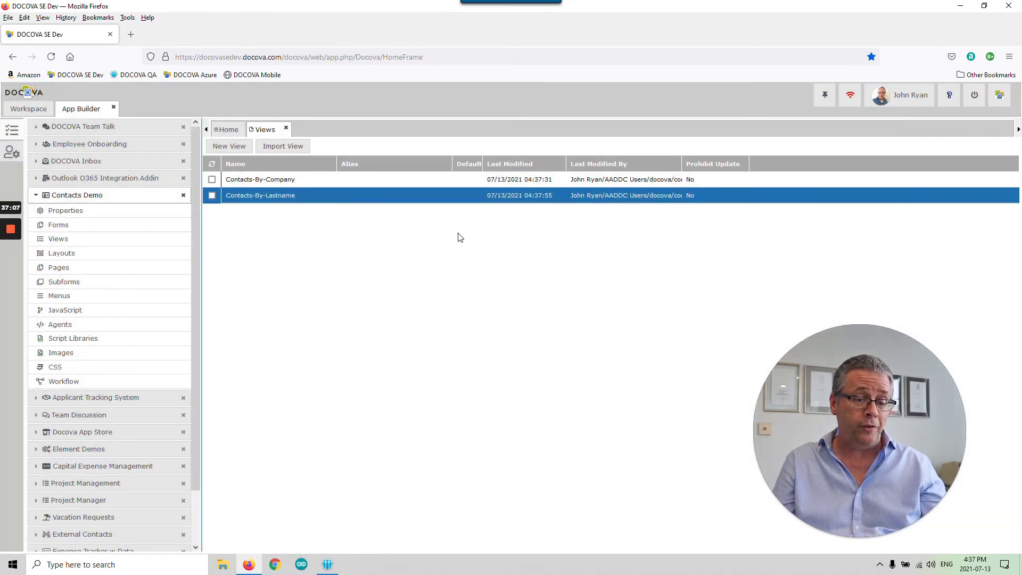
# - In MainMenu, make By Company a View item opening Contacts-By-Company, then save the menu
pyautogui.click(115, 298)
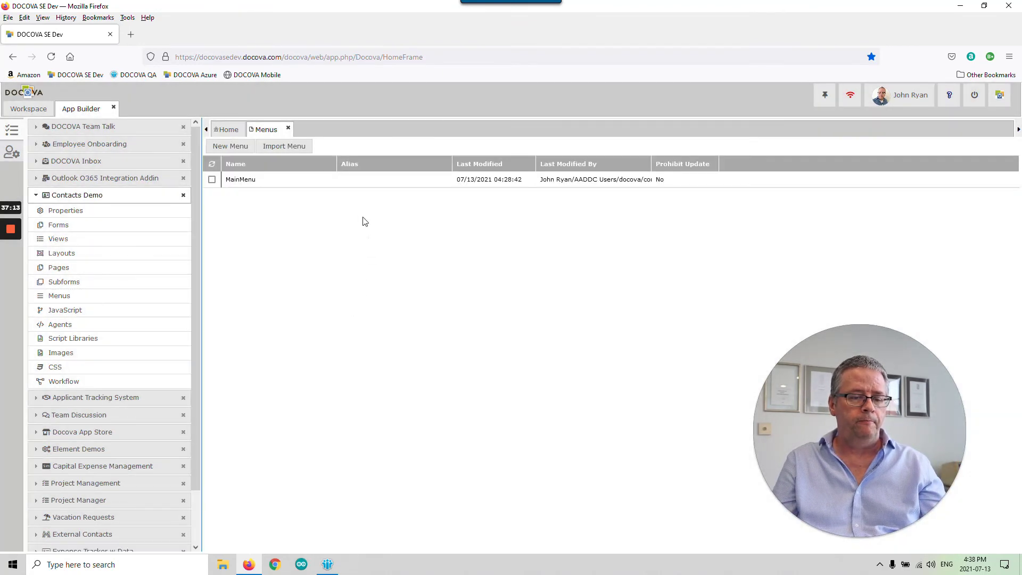
pyautogui.doubleClick(320, 183)
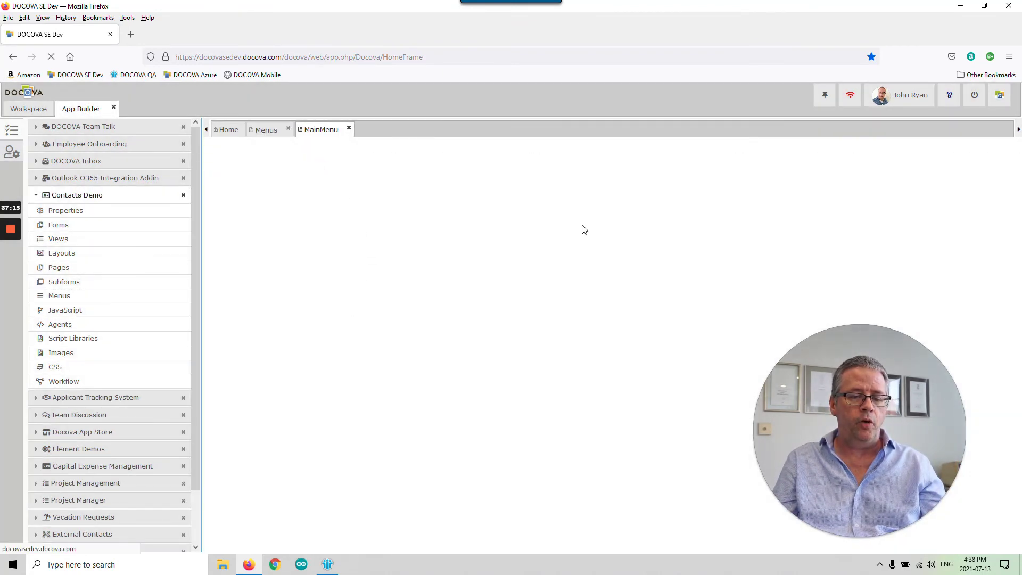
pyautogui.click(500, 367)
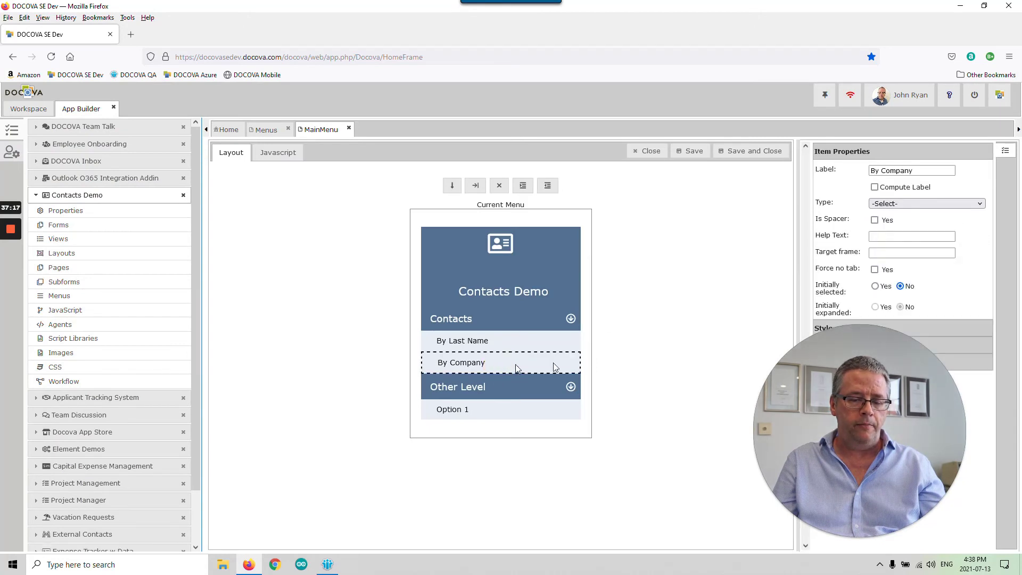
pyautogui.click(942, 204)
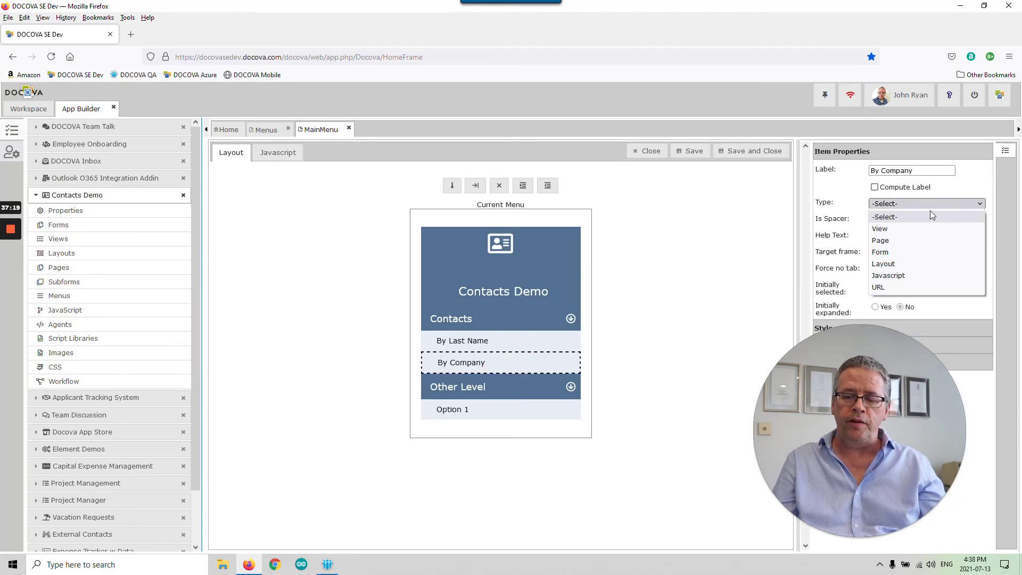
pyautogui.click(911, 228)
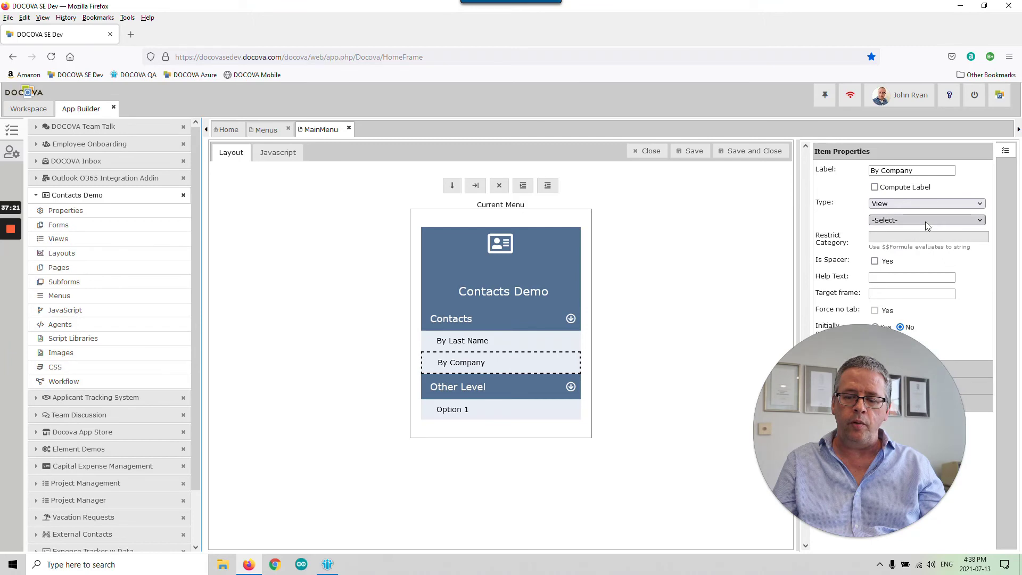
pyautogui.click(923, 221)
pyautogui.click(928, 245)
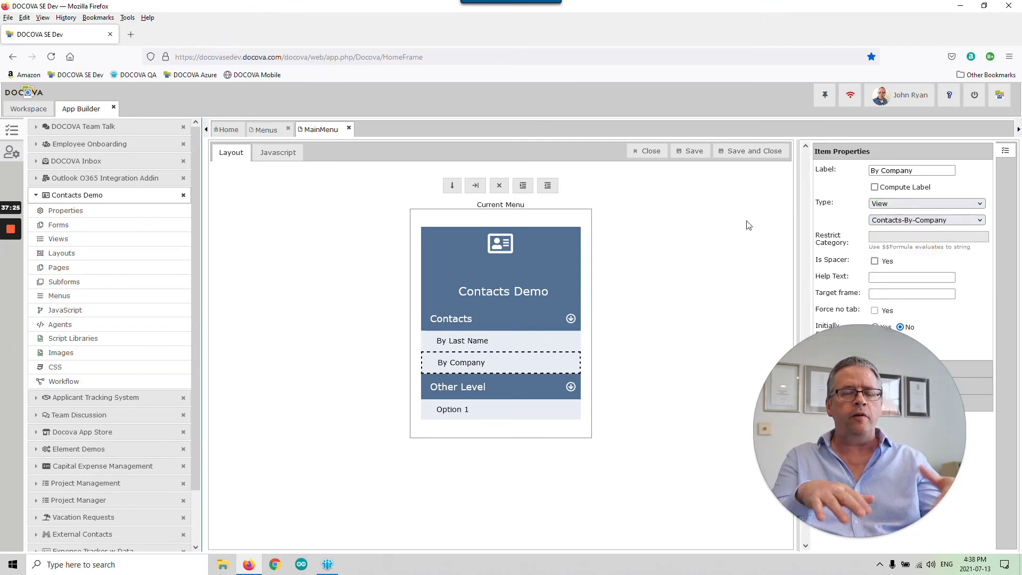
pyautogui.click(751, 152)
pyautogui.click(568, 183)
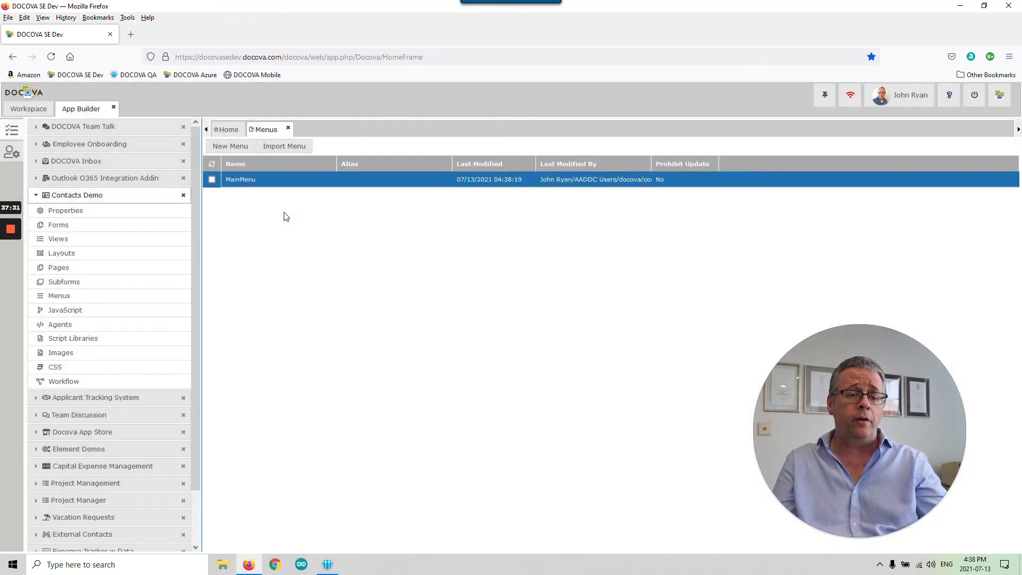
# - Launch Contacts Demo from the workspace and open the By Company view under Contacts
pyautogui.click(29, 109)
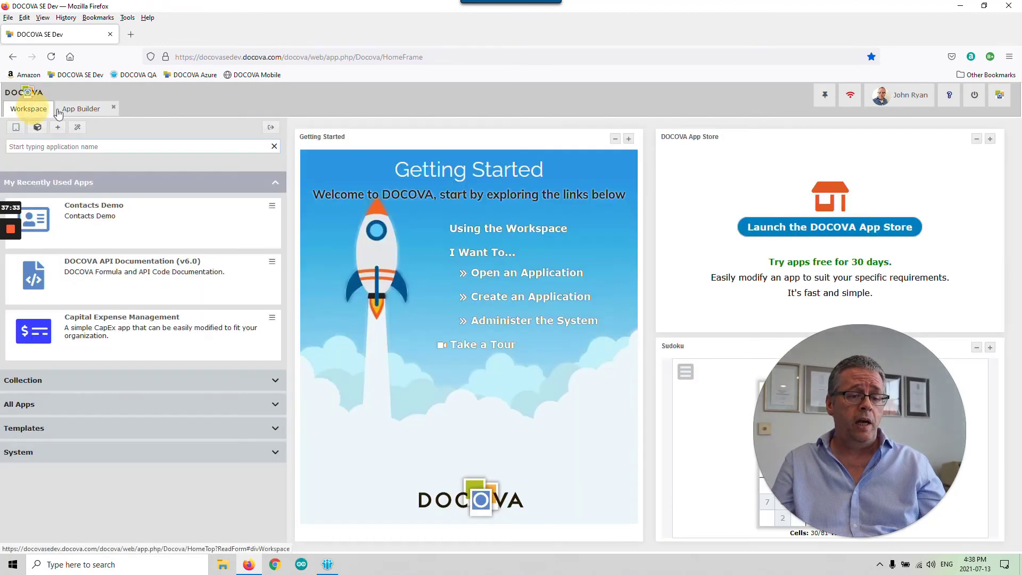
pyautogui.click(130, 219)
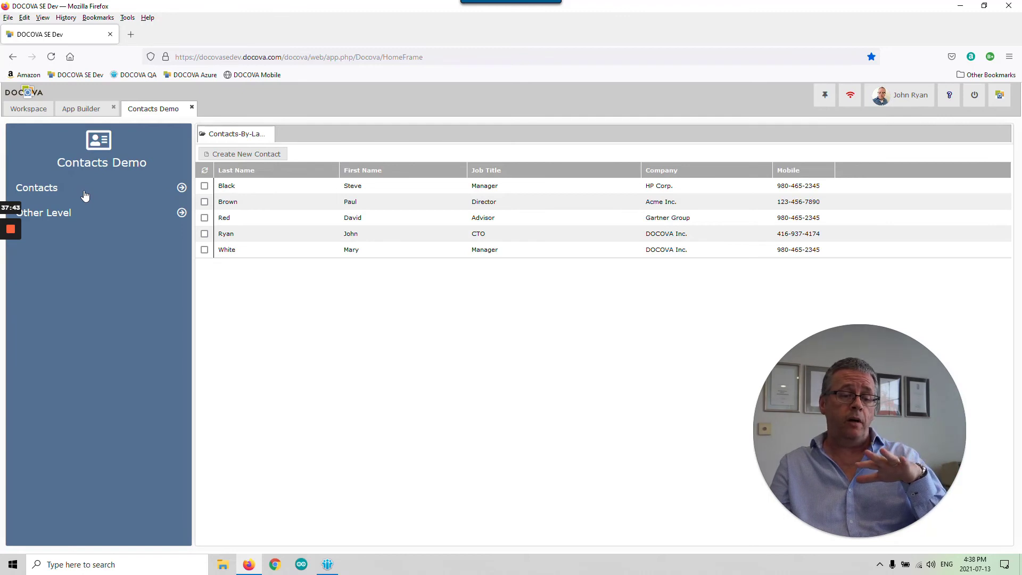
pyautogui.click(84, 195)
pyautogui.click(101, 252)
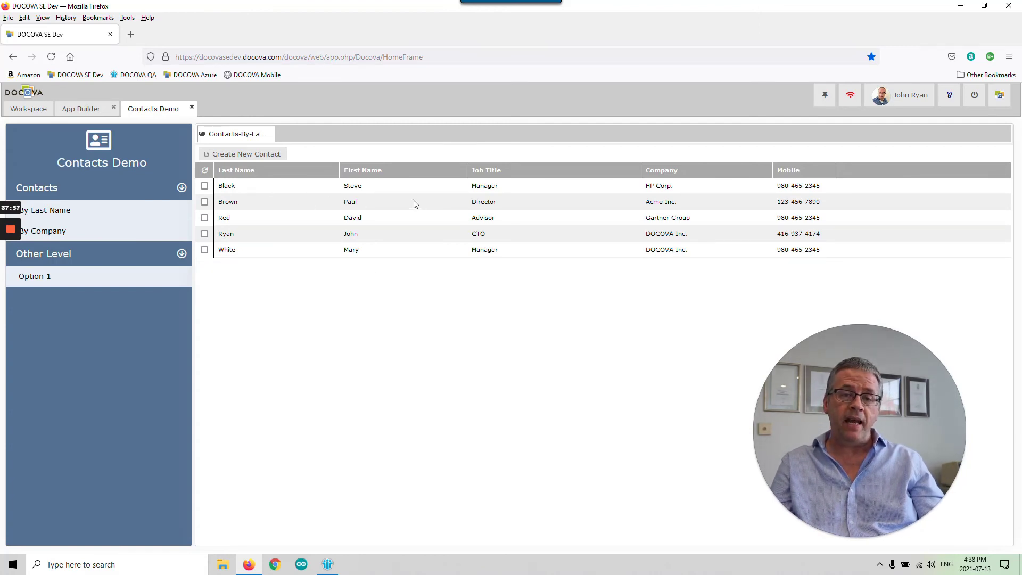
pyautogui.click(105, 228)
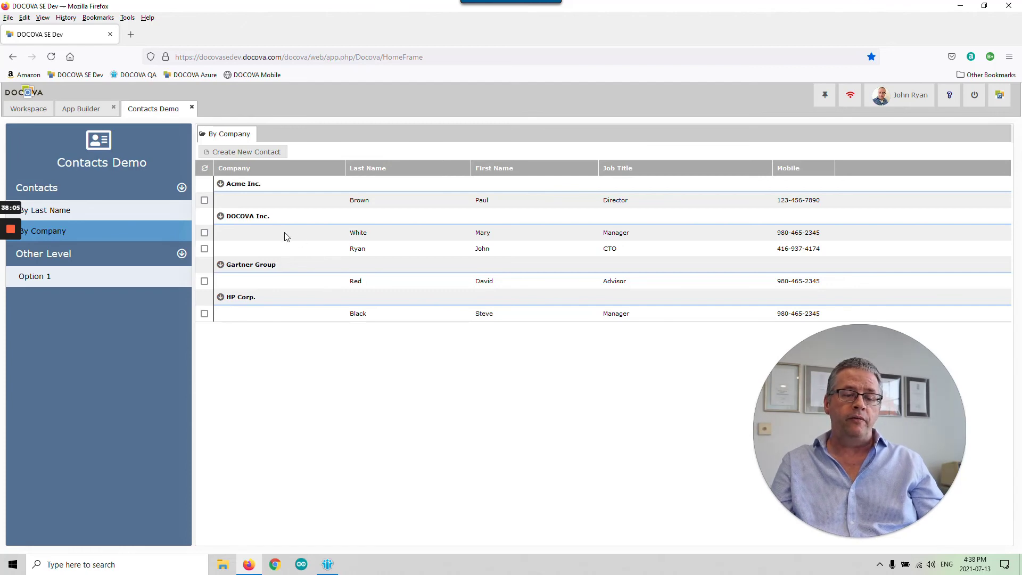
# - Collapse the Acme Inc., DOCOVA Inc., Gartner Group and HP Corp. groups, then re-expand Acme Inc
pyautogui.click(220, 183)
pyautogui.click(220, 200)
pyautogui.click(221, 216)
pyautogui.click(221, 232)
pyautogui.click(220, 200)
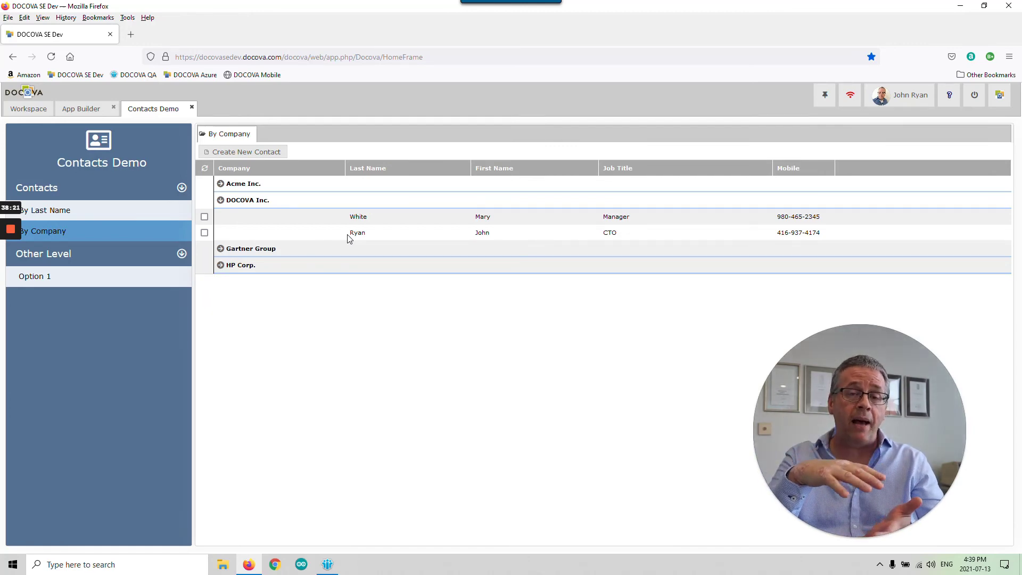
pyautogui.click(220, 200)
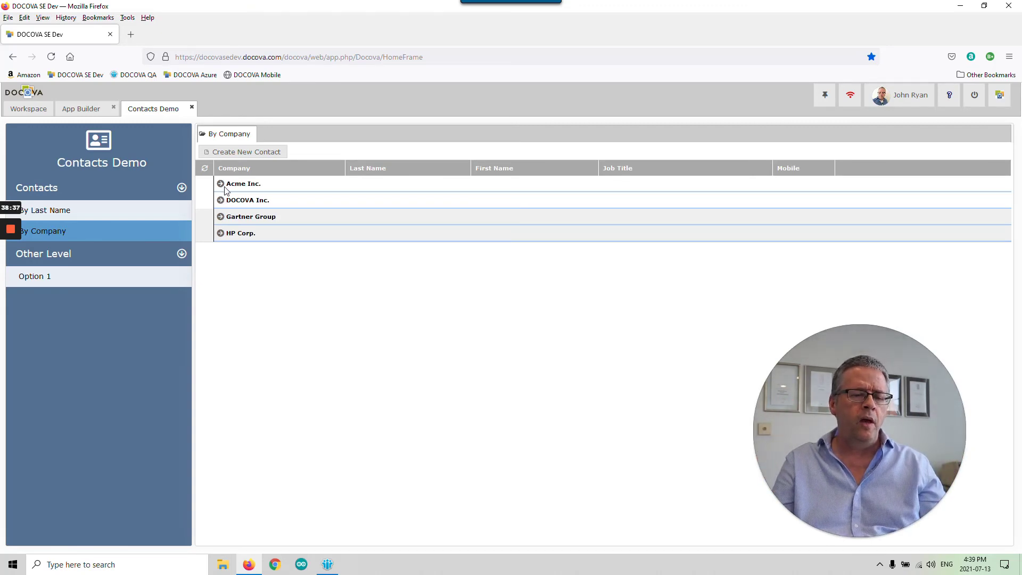
pyautogui.click(225, 185)
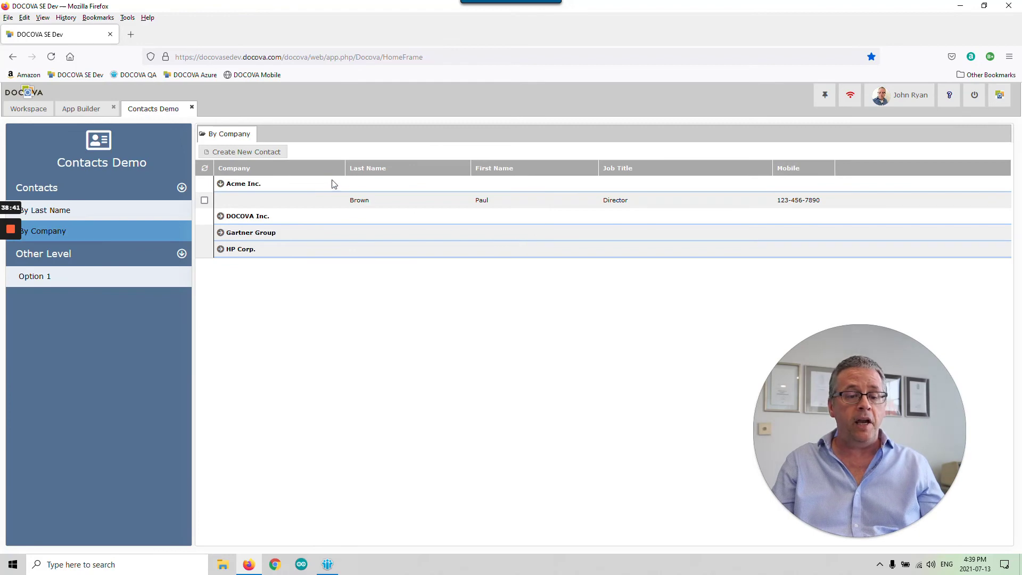
# - Review an Acme Inc. contact's record, close it unsaved, expand HP Corp., and close the app
pyautogui.doubleClick(305, 199)
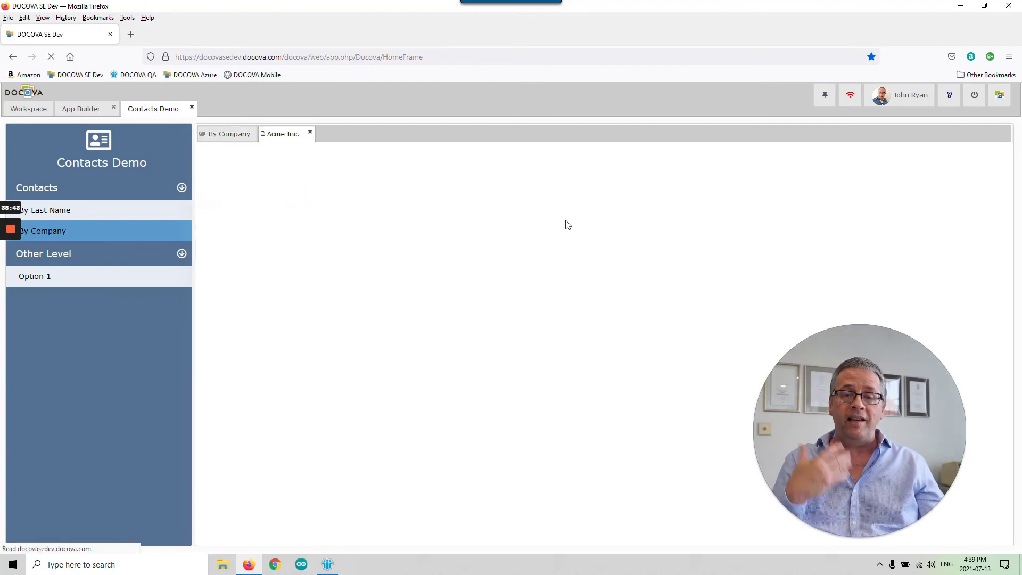
pyautogui.click(215, 152)
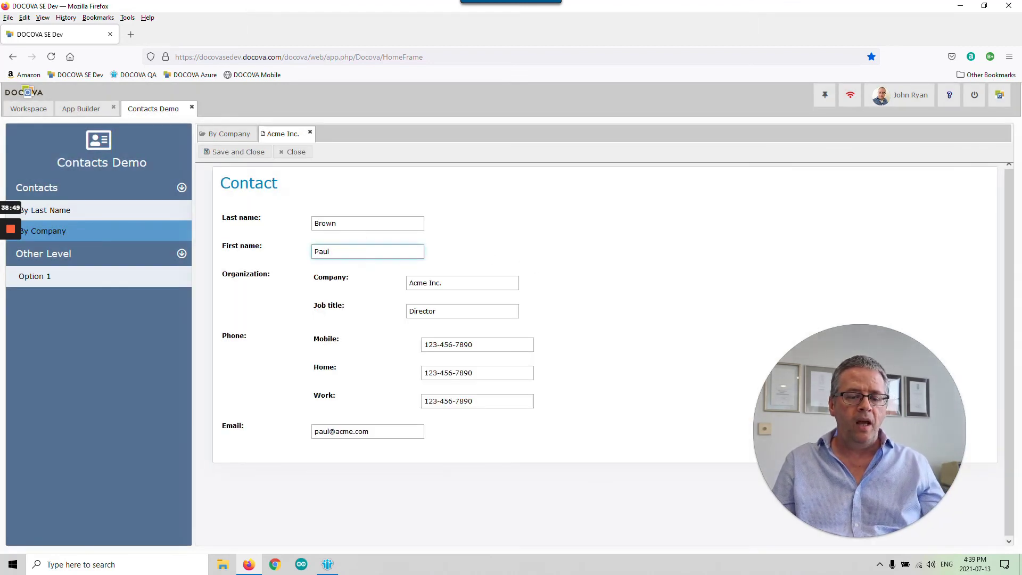
pyautogui.click(296, 153)
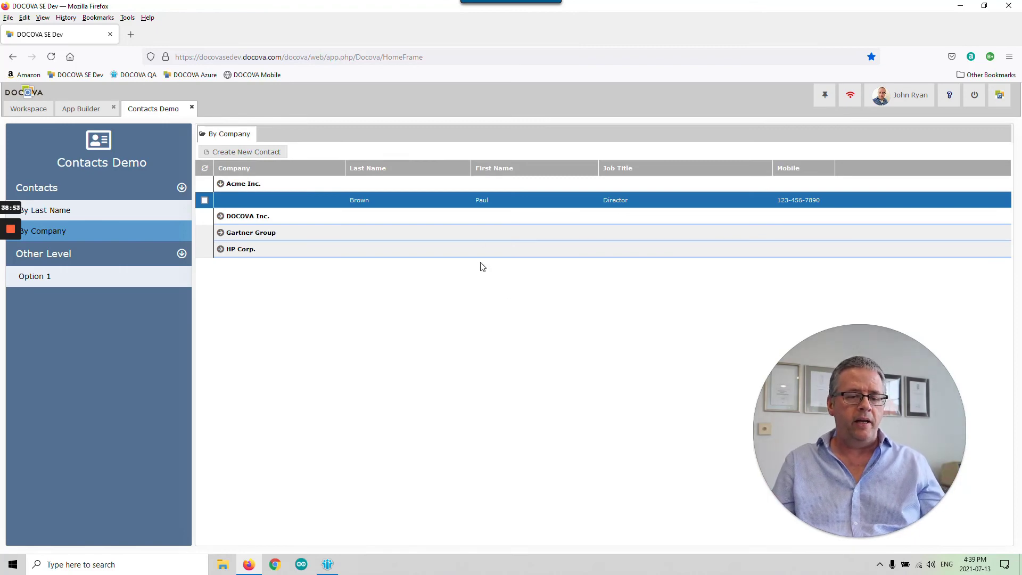
pyautogui.click(221, 249)
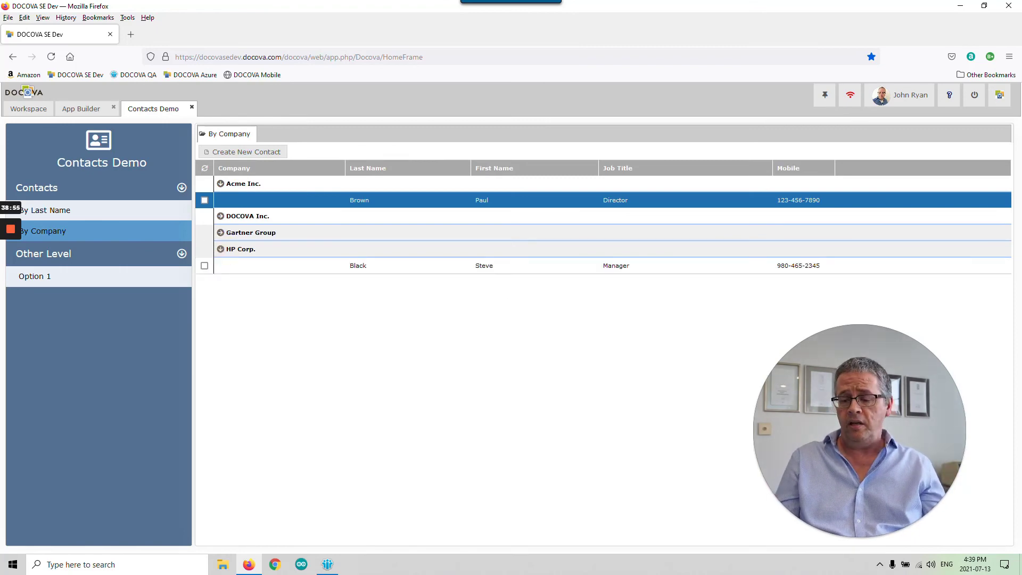
pyautogui.click(192, 108)
# - Set Is Template? to Yes in Contacts Demo's application properties and save
pyautogui.click(81, 109)
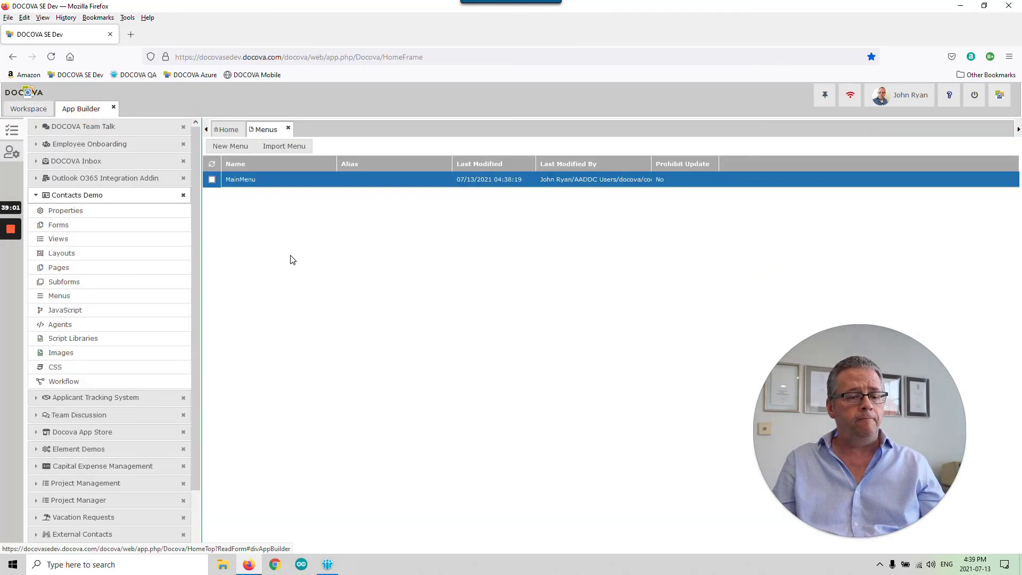
pyautogui.click(121, 213)
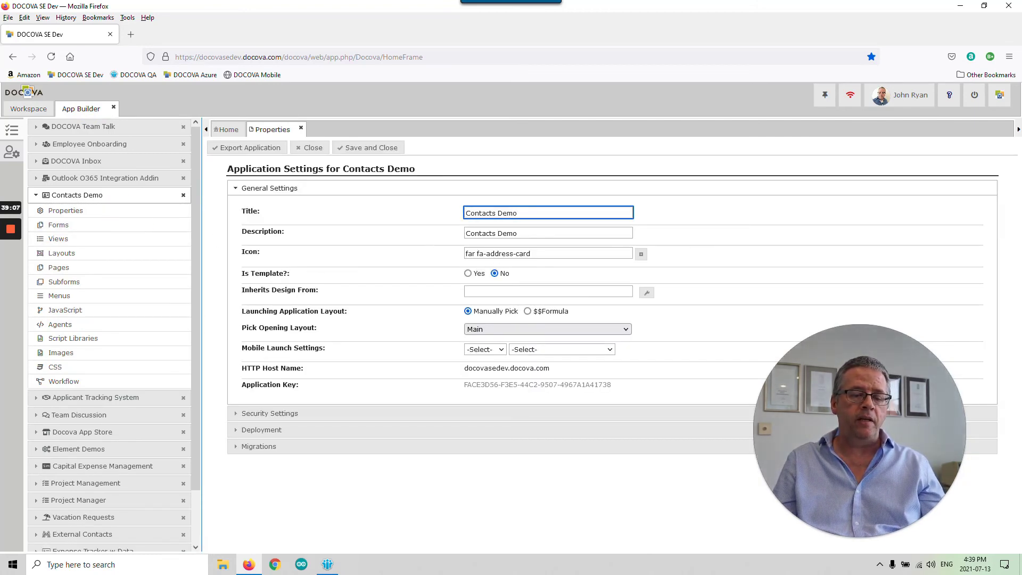
pyautogui.click(264, 273)
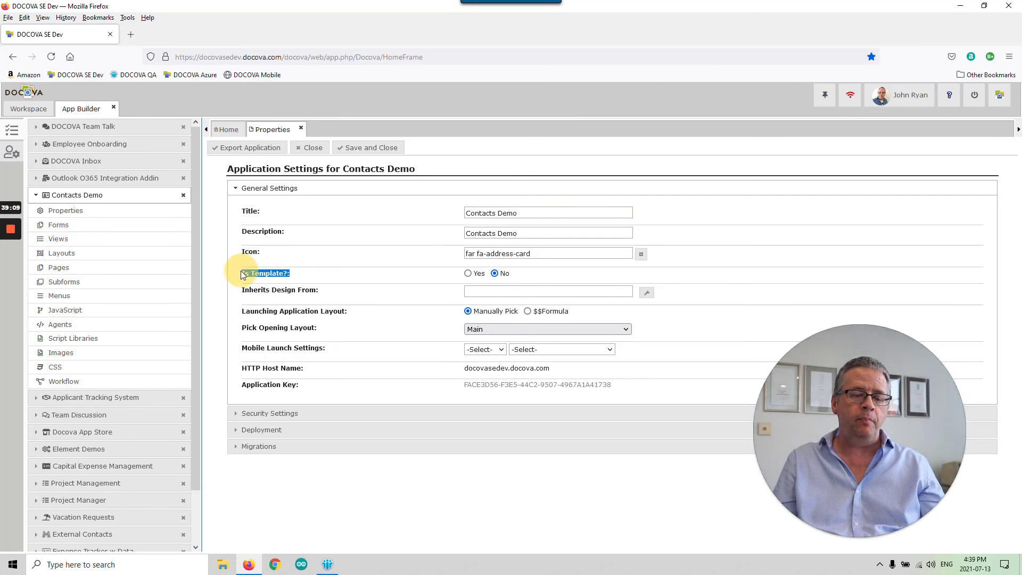
pyautogui.click(469, 273)
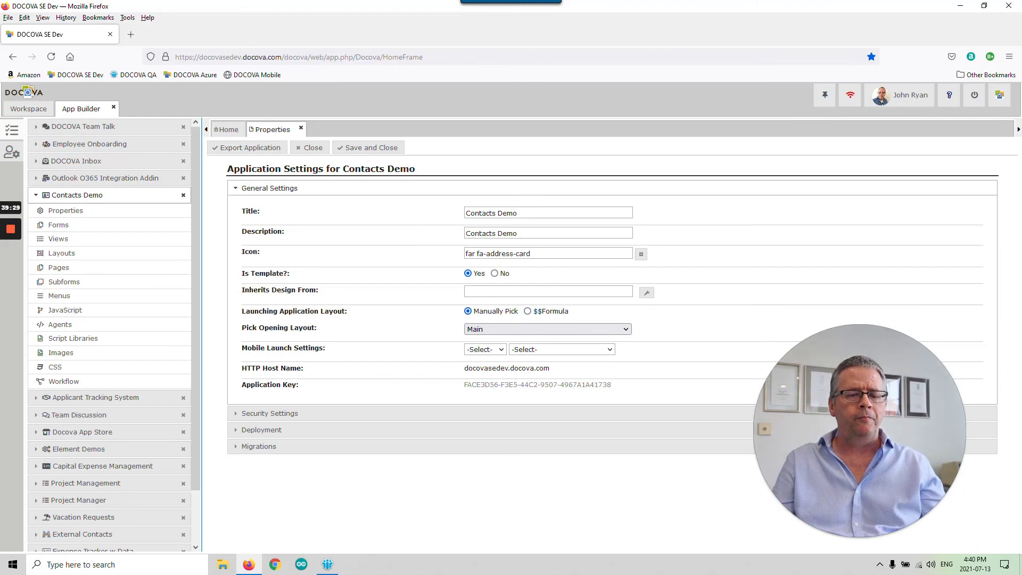
pyautogui.click(355, 149)
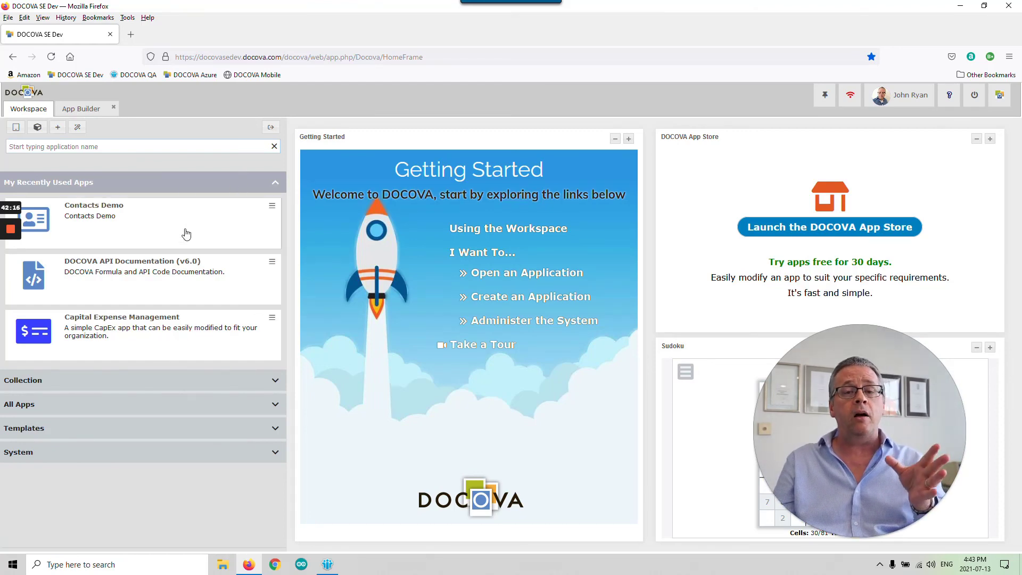
# - Start a new application titled 'Contacts 2' with description 'Contacts 2 from Contacts Demo'
pyautogui.click(16, 126)
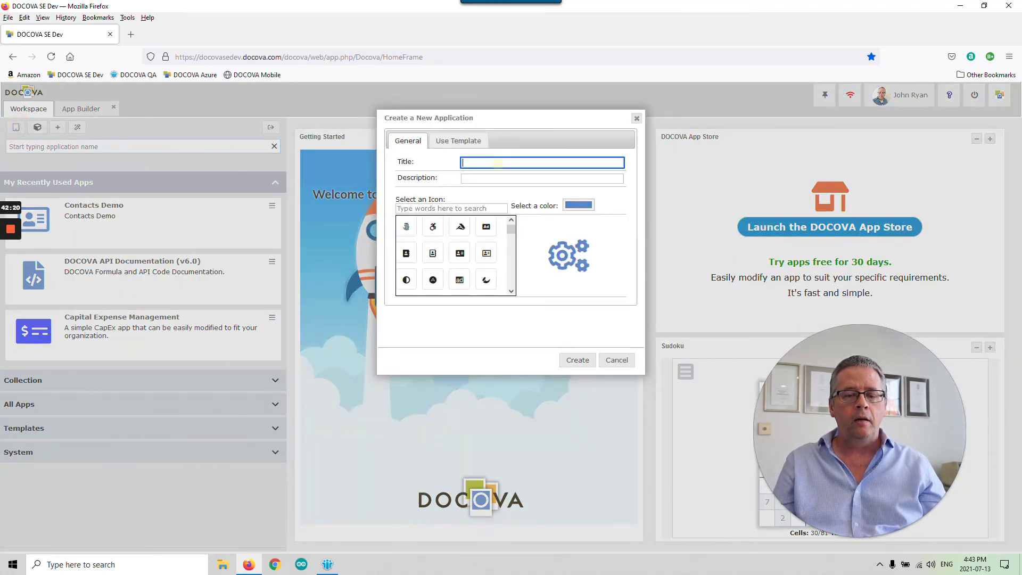
pyautogui.write('Contacts 2')
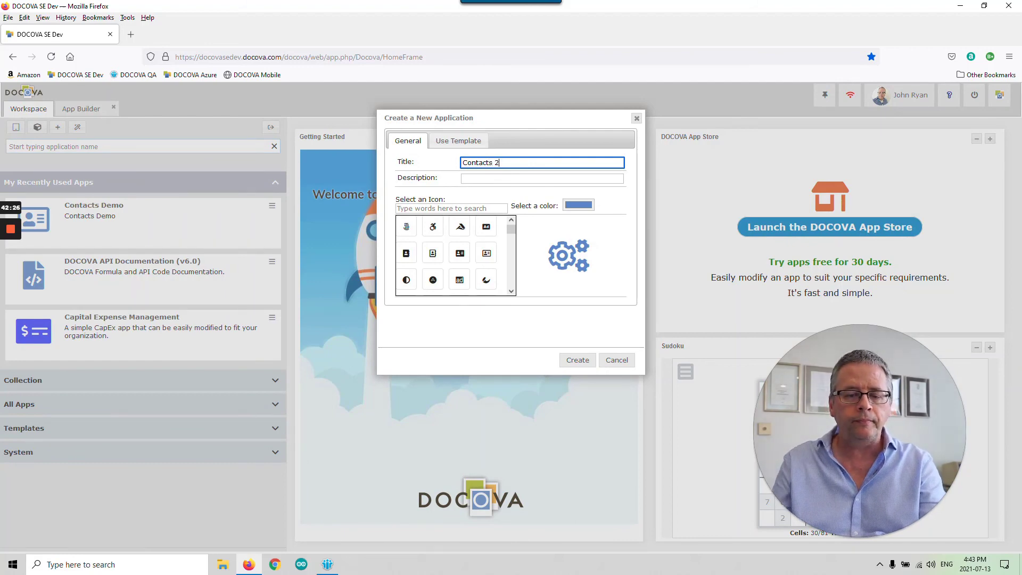
pyautogui.click(504, 178)
pyautogui.write('Co')
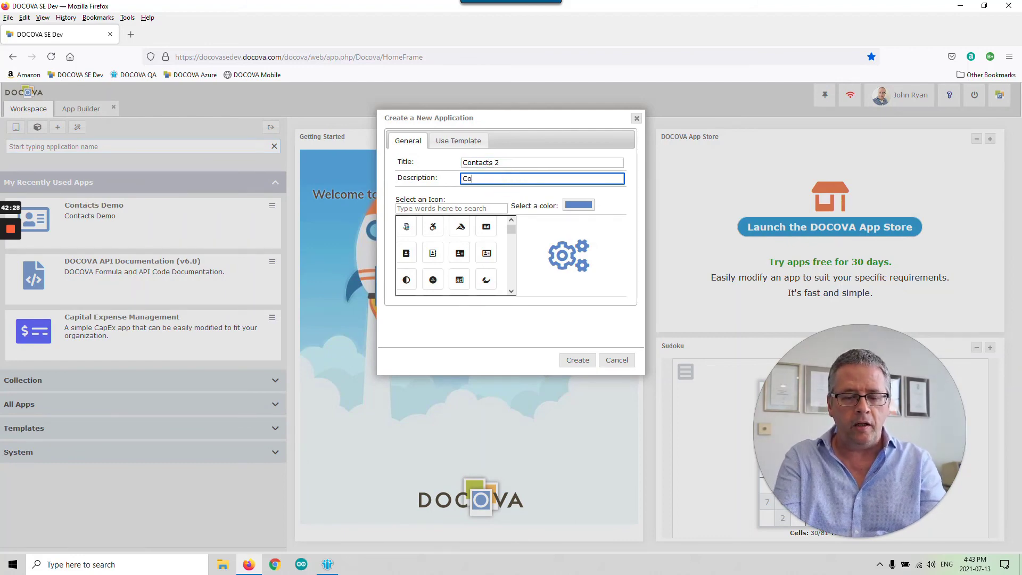
pyautogui.write('ntacts 2 from Contacts Demo')
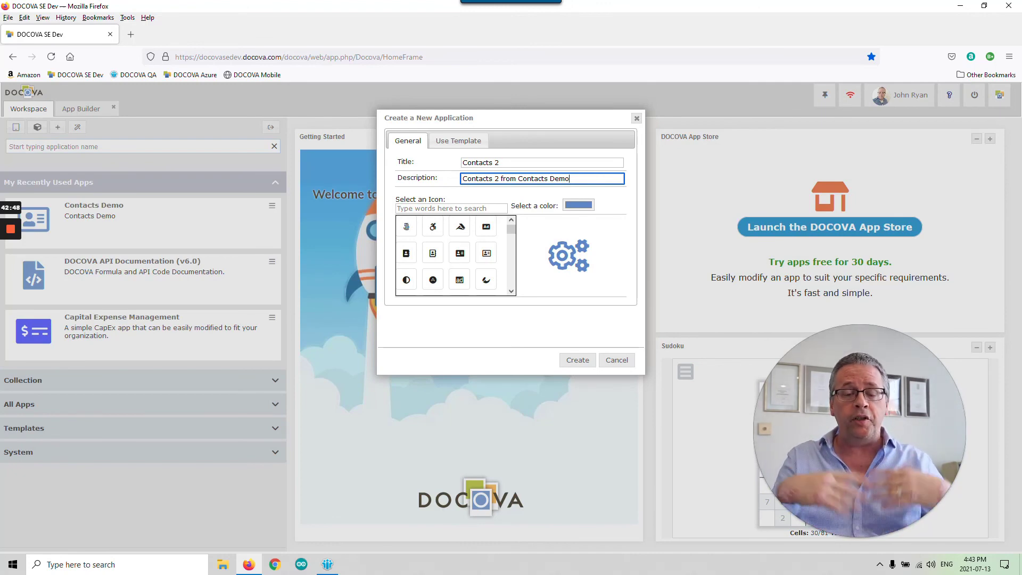
# - Choose Contacts Demo as the template, keeping Design only, and create the application
pyautogui.click(463, 142)
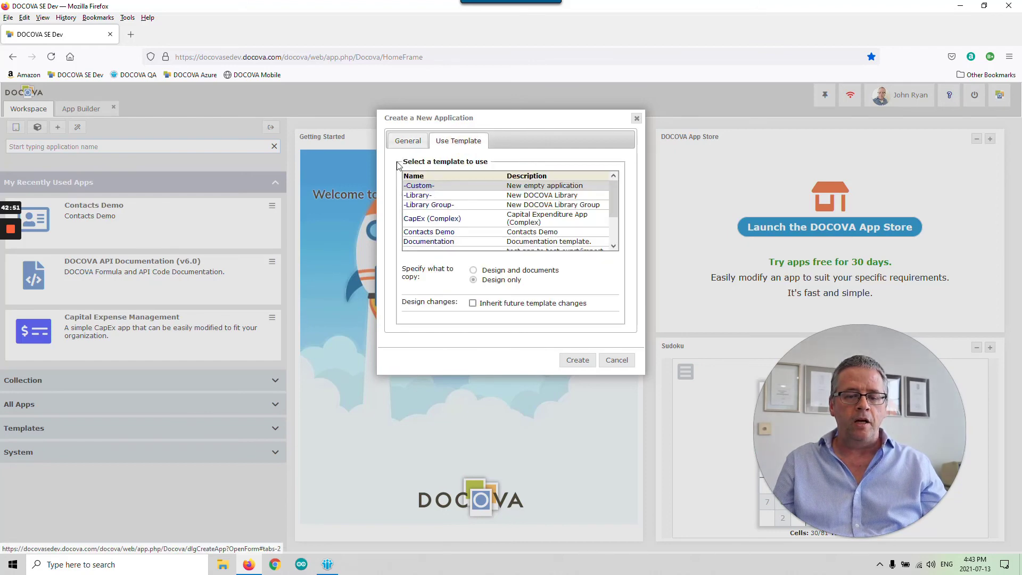
pyautogui.click(466, 234)
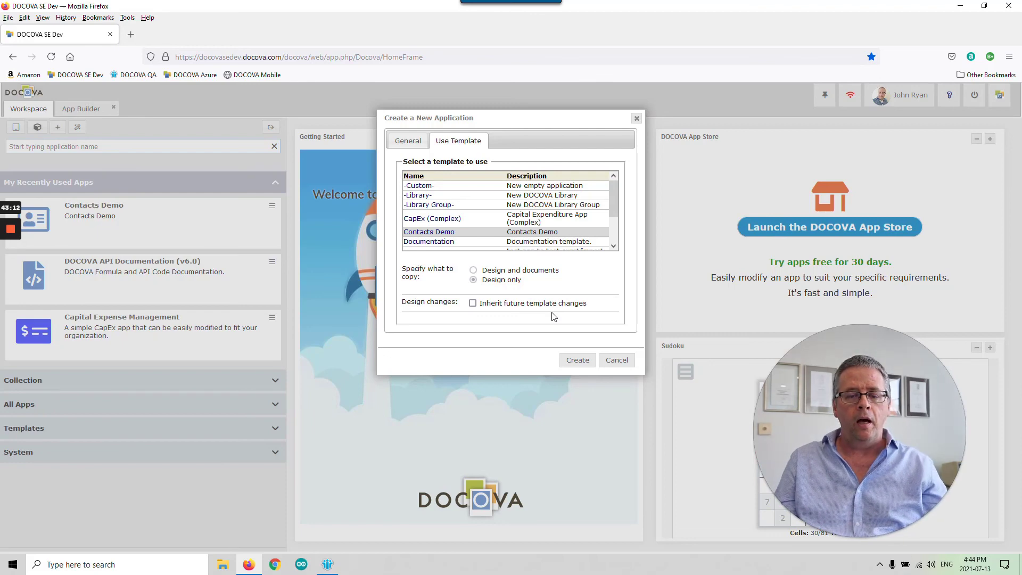
pyautogui.click(578, 367)
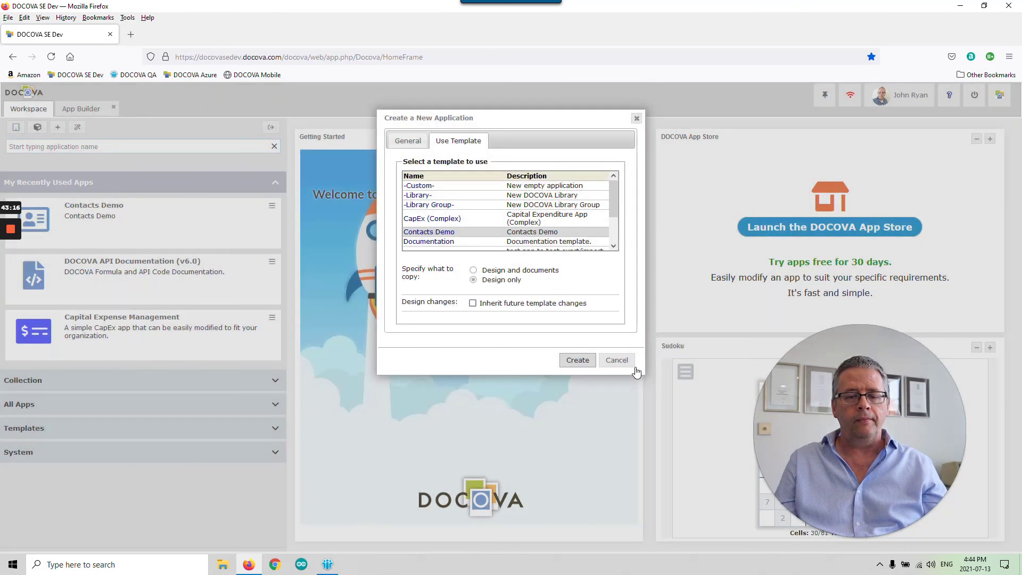
pyautogui.click(633, 365)
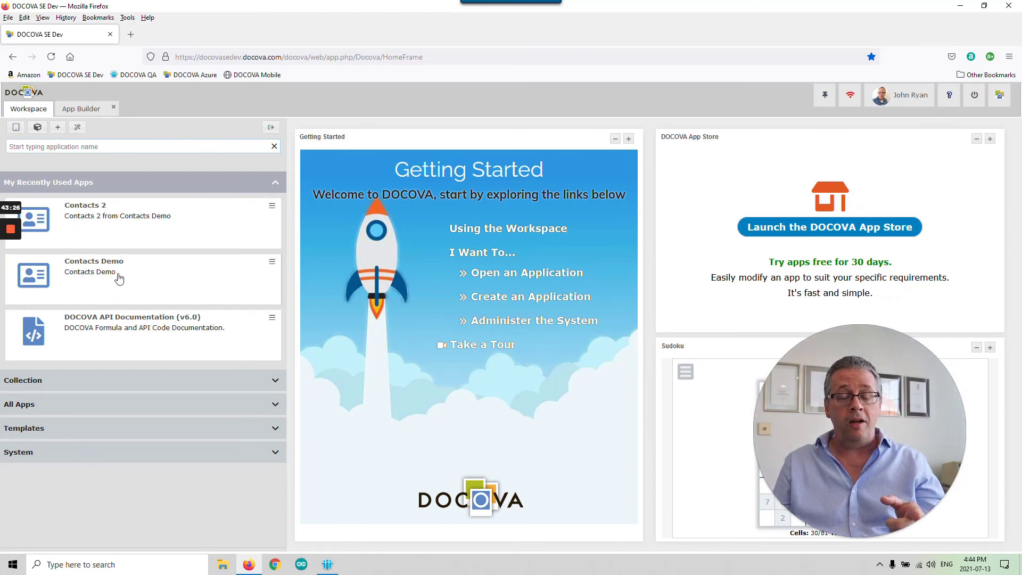
# - Launch Contacts 2 from My Recently Used Apps and expand its Contacts and Other Level sections
pyautogui.click(159, 226)
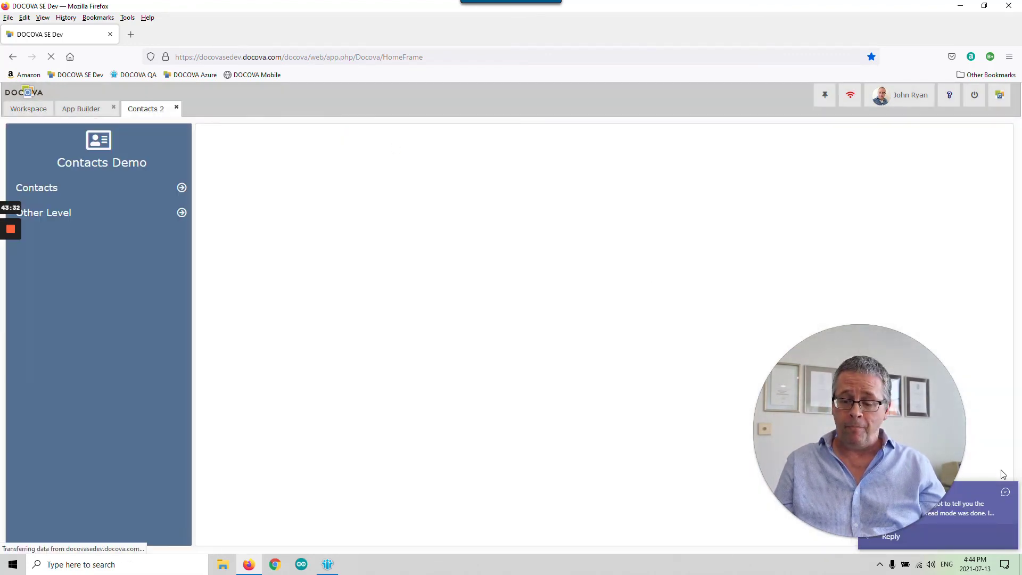
pyautogui.click(1007, 493)
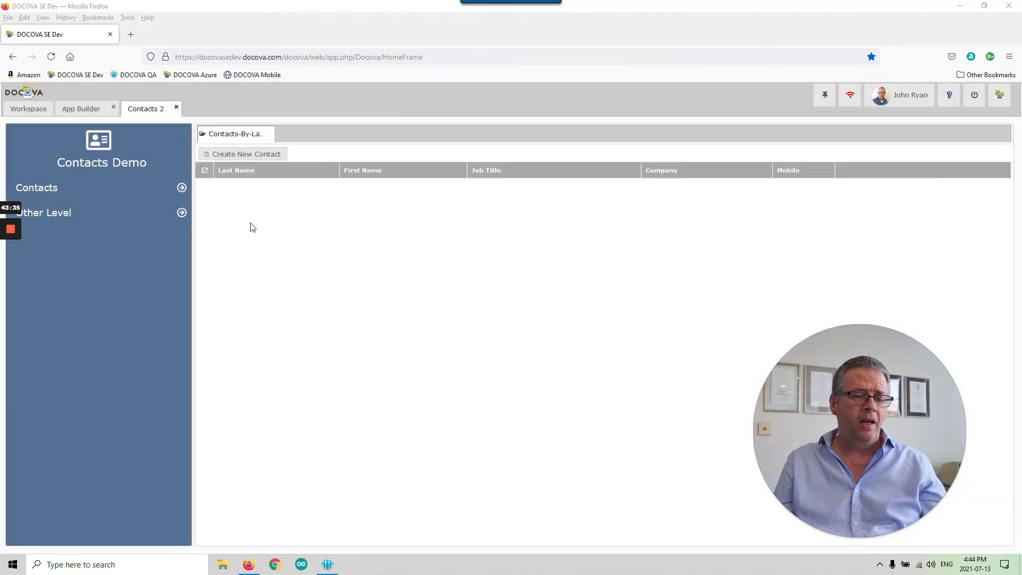
pyautogui.click(181, 188)
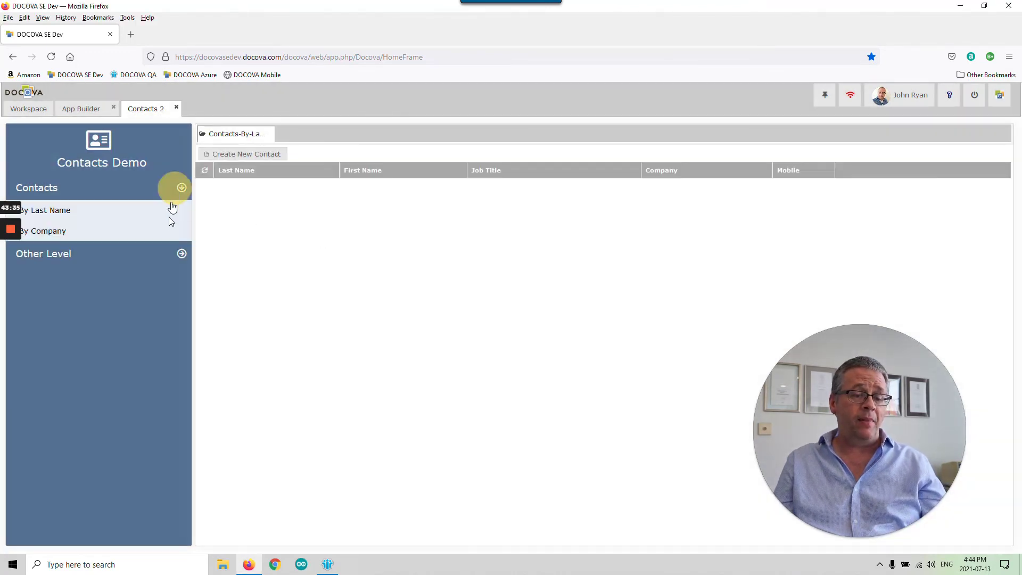
pyautogui.click(175, 254)
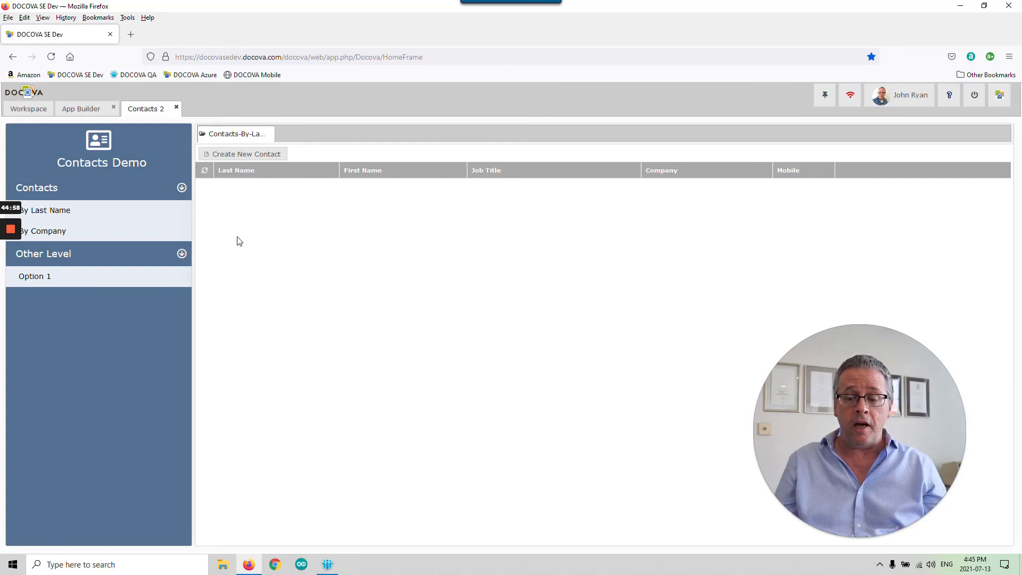
pyautogui.doubleClick(812, 385)
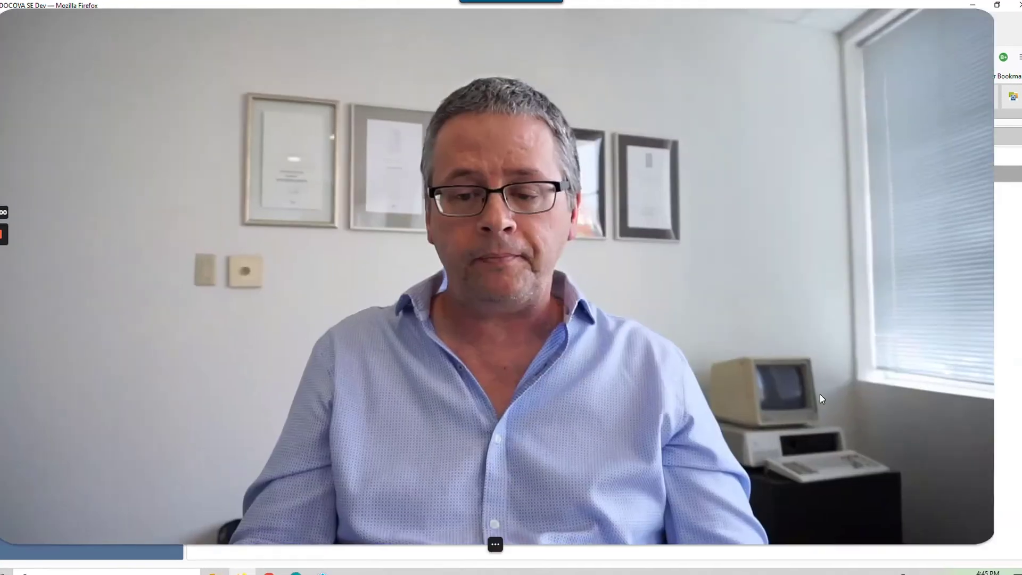